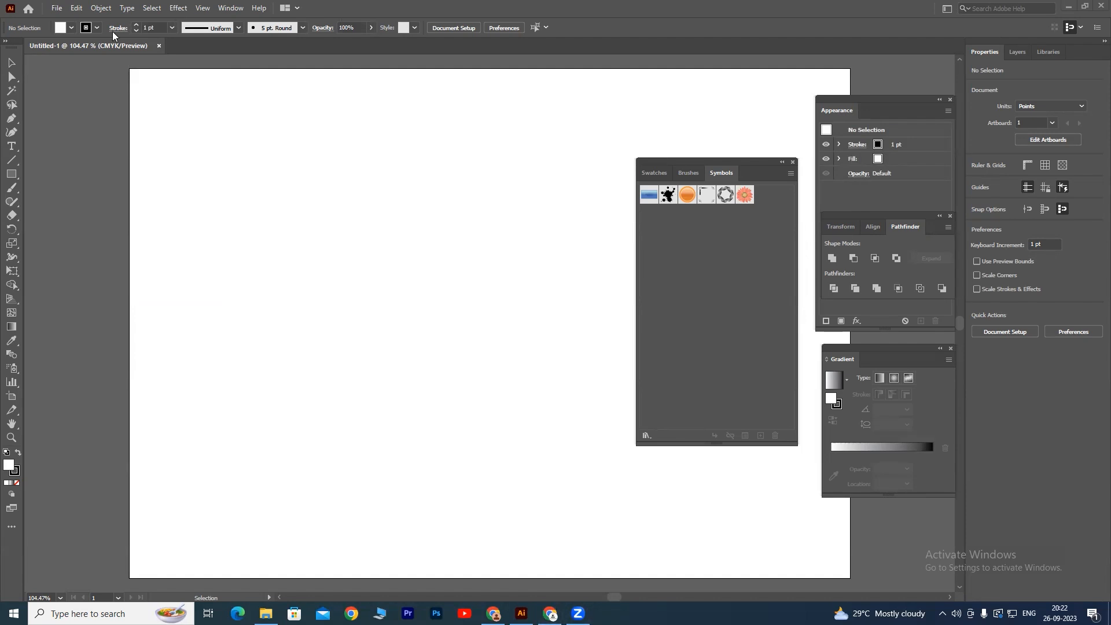
Close the open untitled document and start setting up a new one
left_click(159, 46)
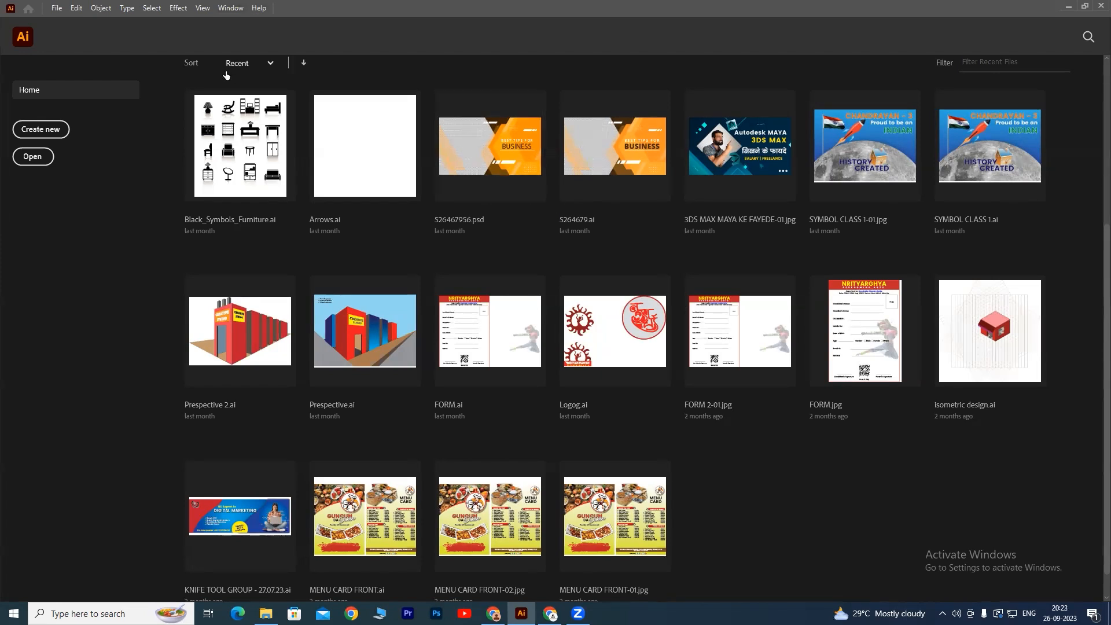
left_click(58, 8)
left_click(66, 16)
Set the new document to 1920 px wide and 1080 px high, with pixels as the unit and RGB color mode
left_click(741, 177)
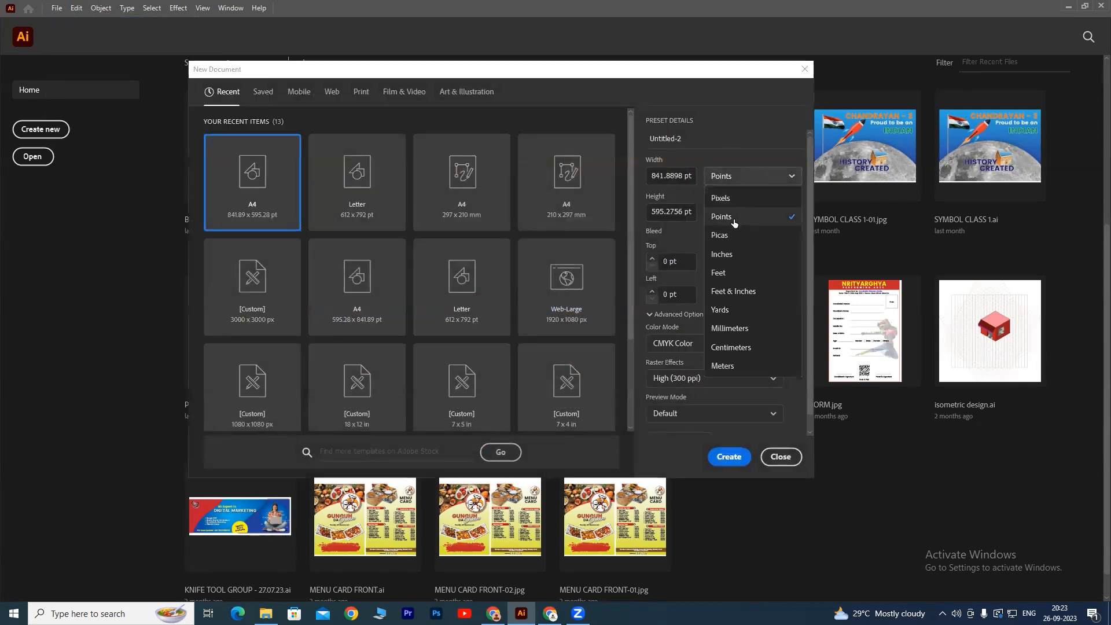
left_click(727, 201)
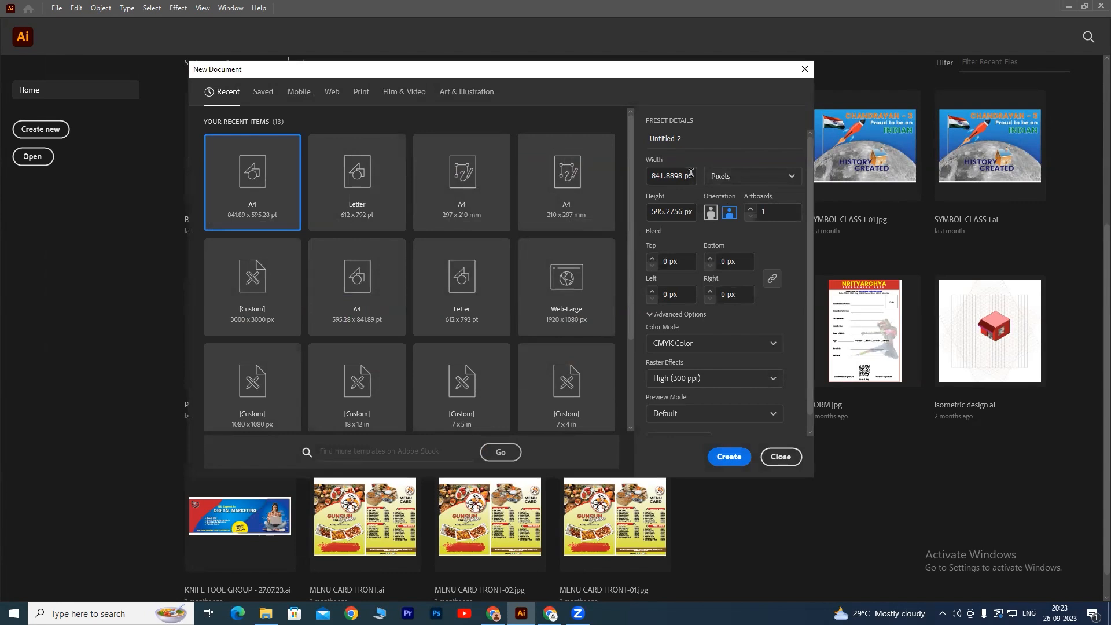
left_click(692, 172)
key("BackSpace")
key("BackSpace")
key("BackSpace")
key("BackSpace")
key("BackSpace")
key("BackSpace")
key("BackSpace")
key("BackSpace")
key("BackSpace")
key("BackSpace")
type("1920")
key("Tab")
type("1080")
key("Tab")
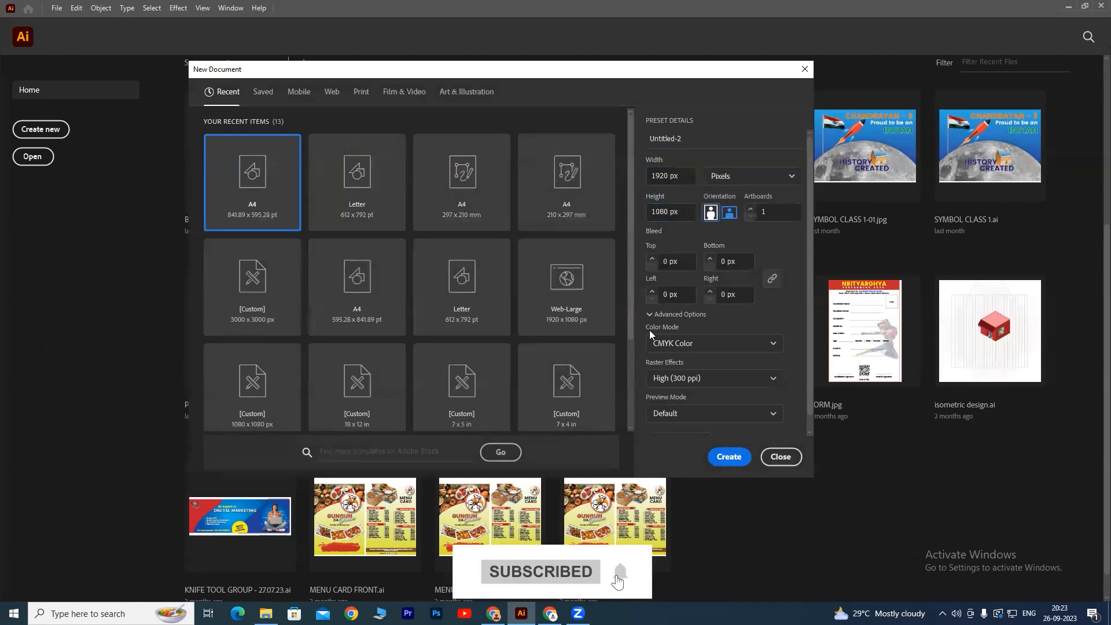
left_click(692, 345)
left_click(673, 362)
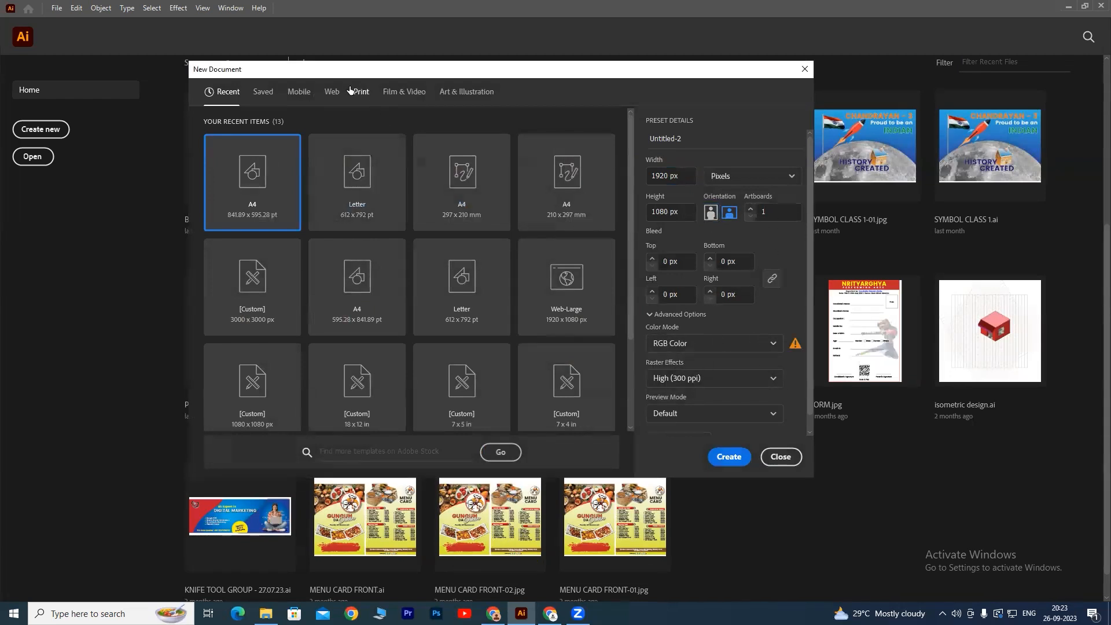
Create a landscape document from the Mobile presets, 1920 px wide and 1080 px high
left_click(307, 96)
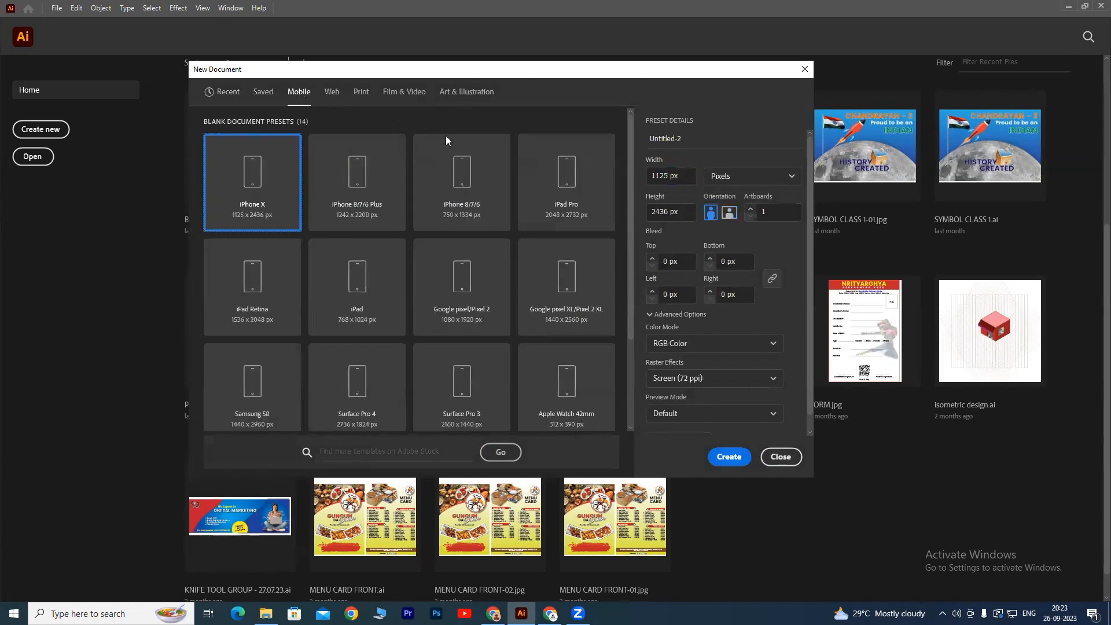
left_click(680, 173)
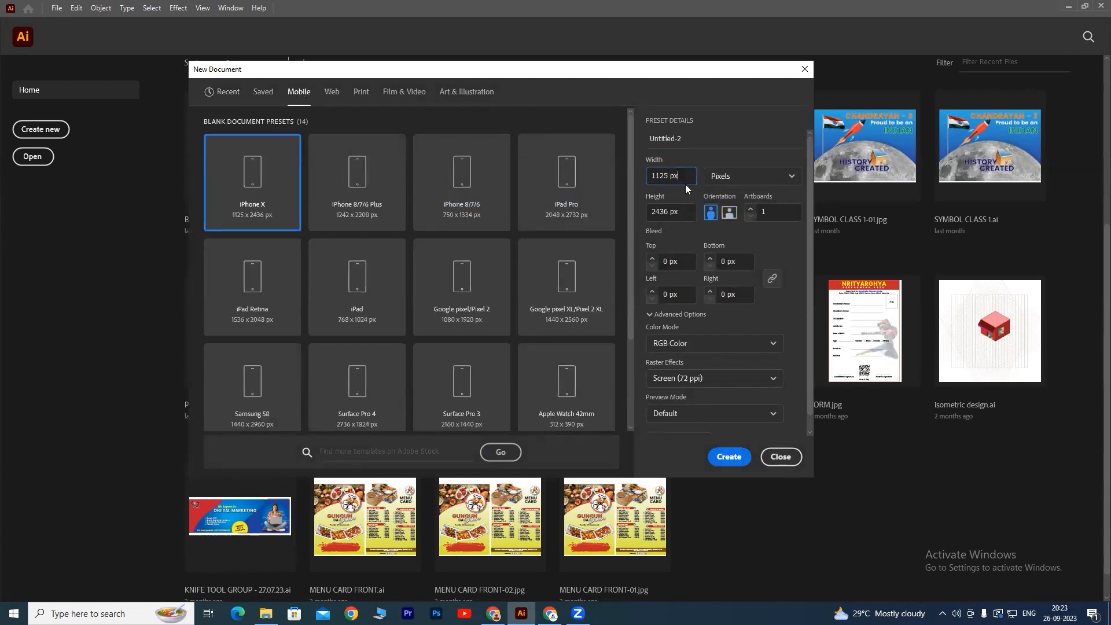
key("BackSpace")
type("920")
key("Tab")
type("1080")
left_click(727, 213)
left_click(729, 463)
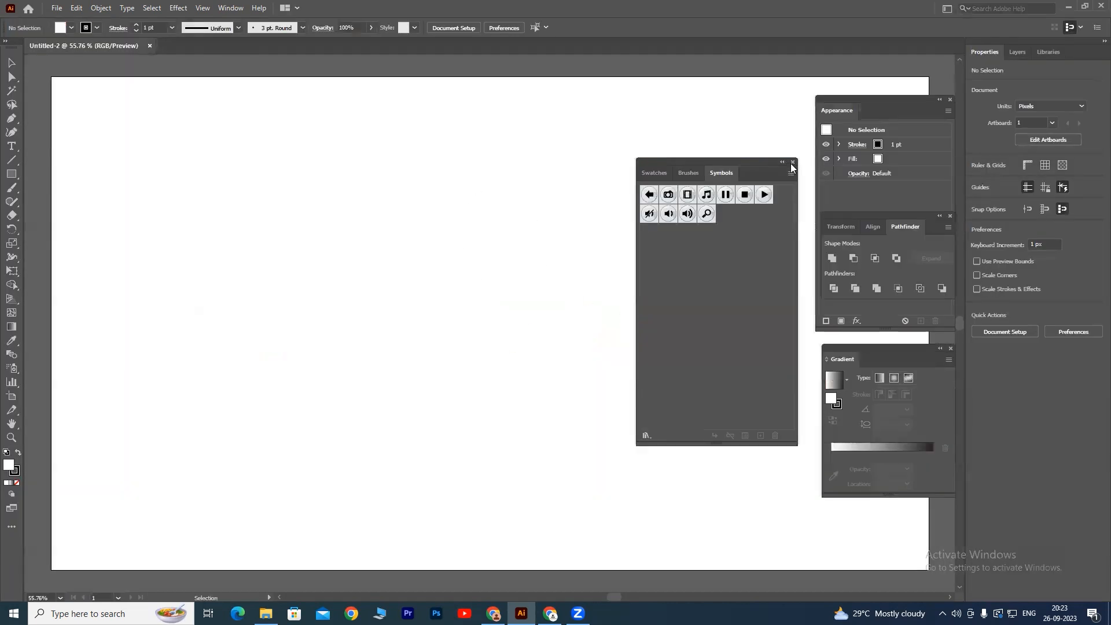
Close the floating Symbols, Appearance, Pathfinder and Gradient panels and display the document's layers
left_click(792, 163)
left_click(949, 100)
left_click(950, 216)
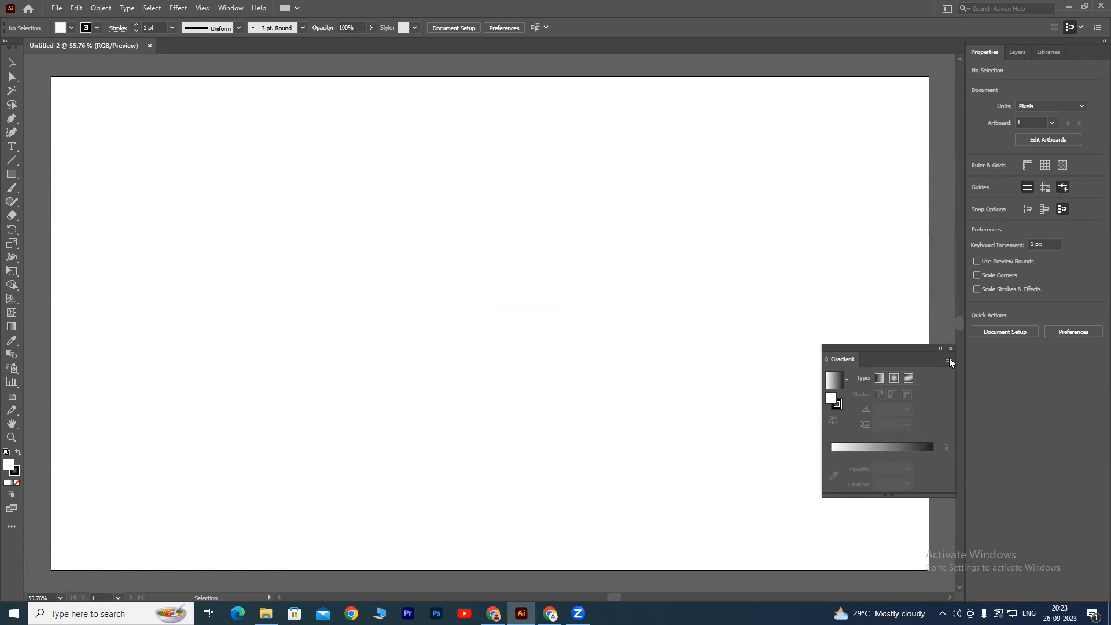
left_click(950, 349)
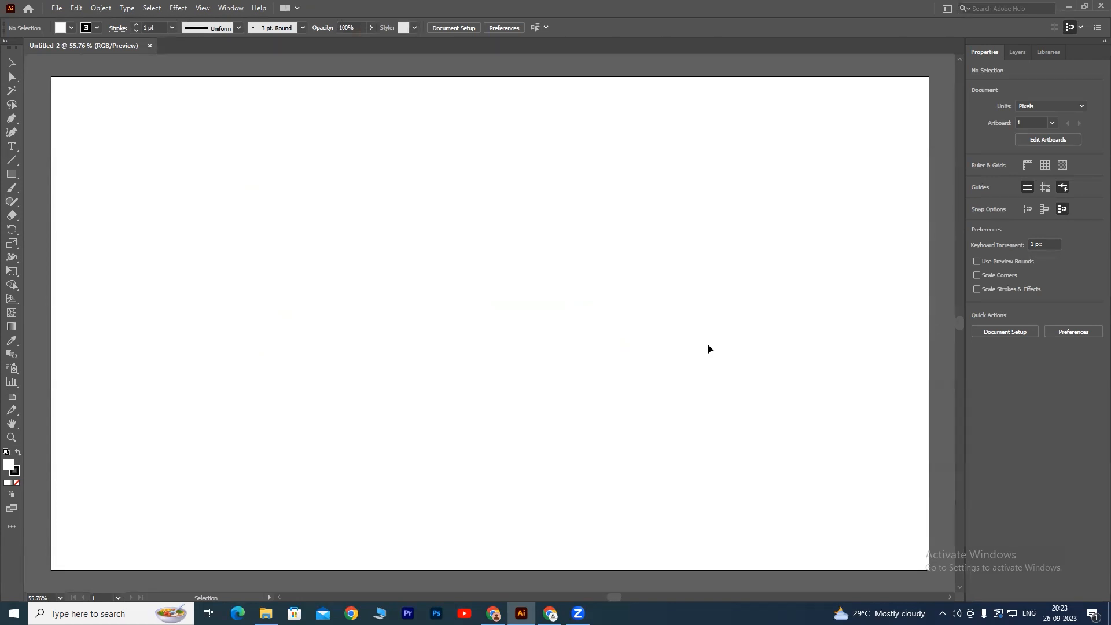
left_click(1013, 54)
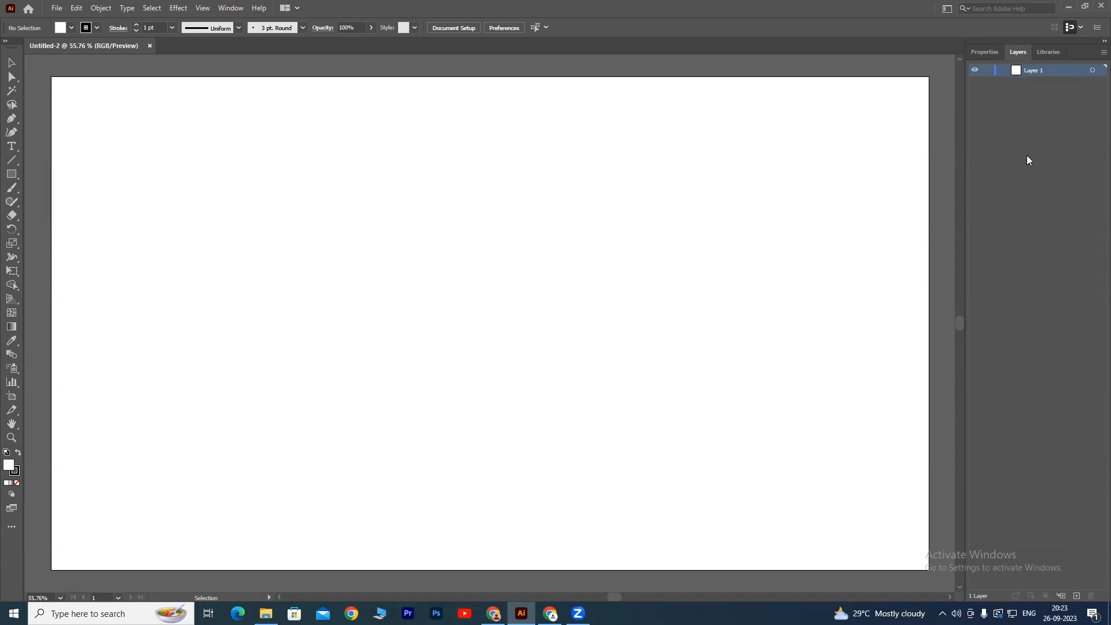
key("ctrl+minus")
key("ctrl+minus")
key("ctrl+plus")
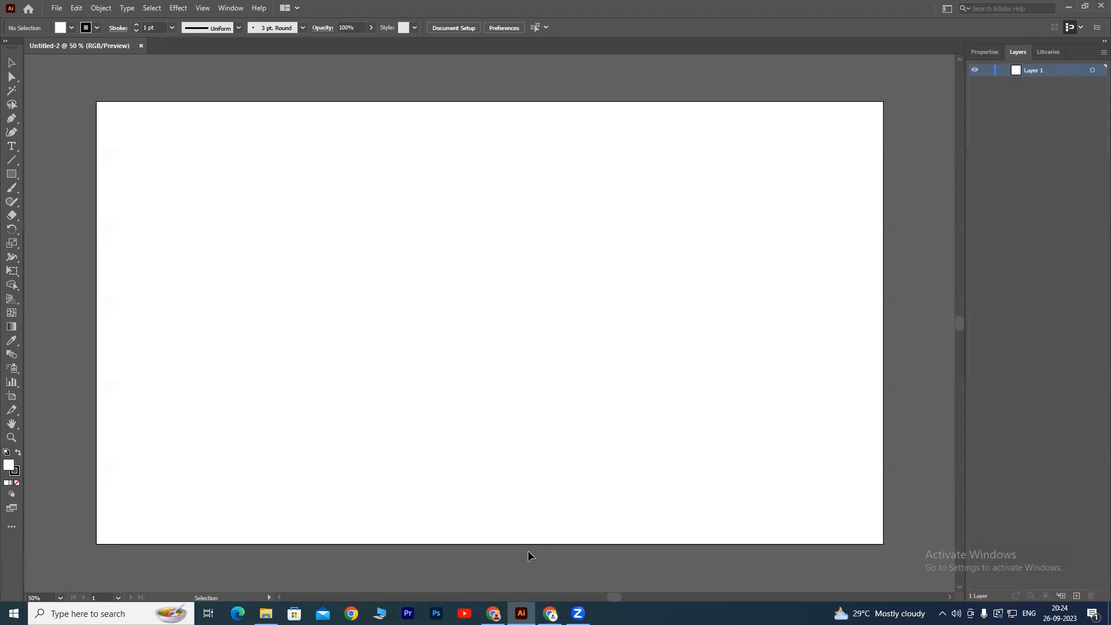
Switch to Chrome and search Google in a new tab for "vector background", showing image results
left_click(549, 613)
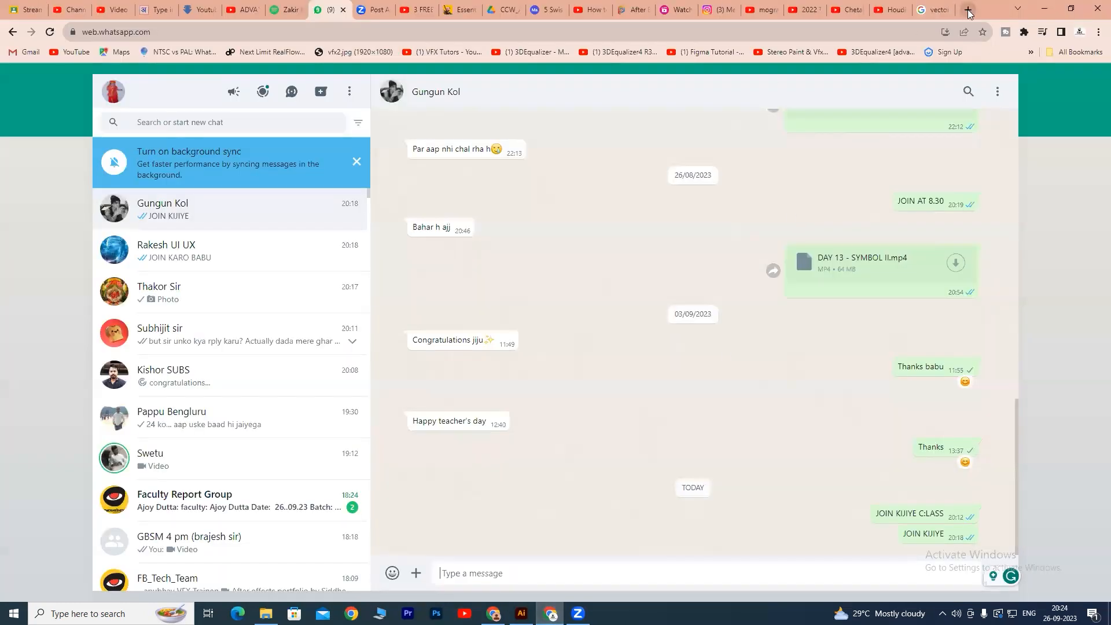
left_click(968, 9)
left_click(472, 250)
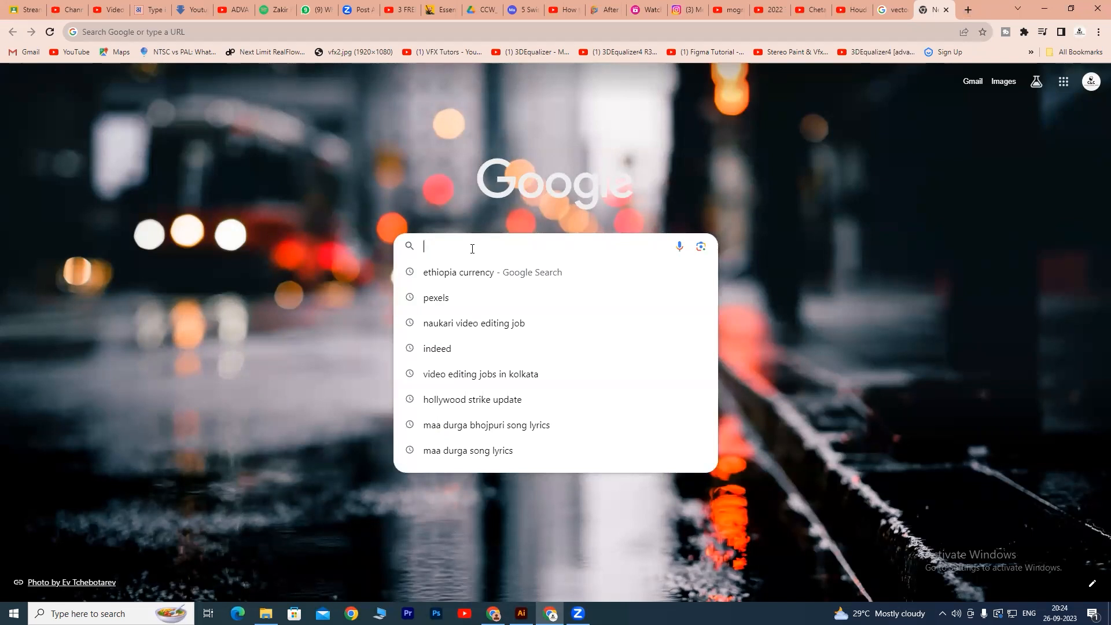
type("vector background")
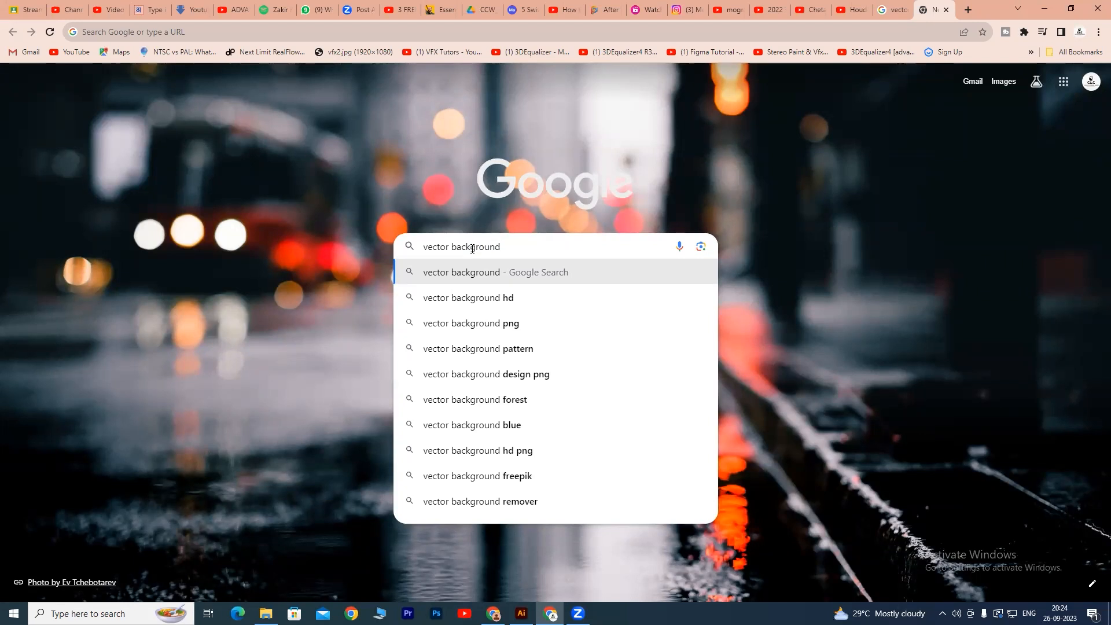
key("Return")
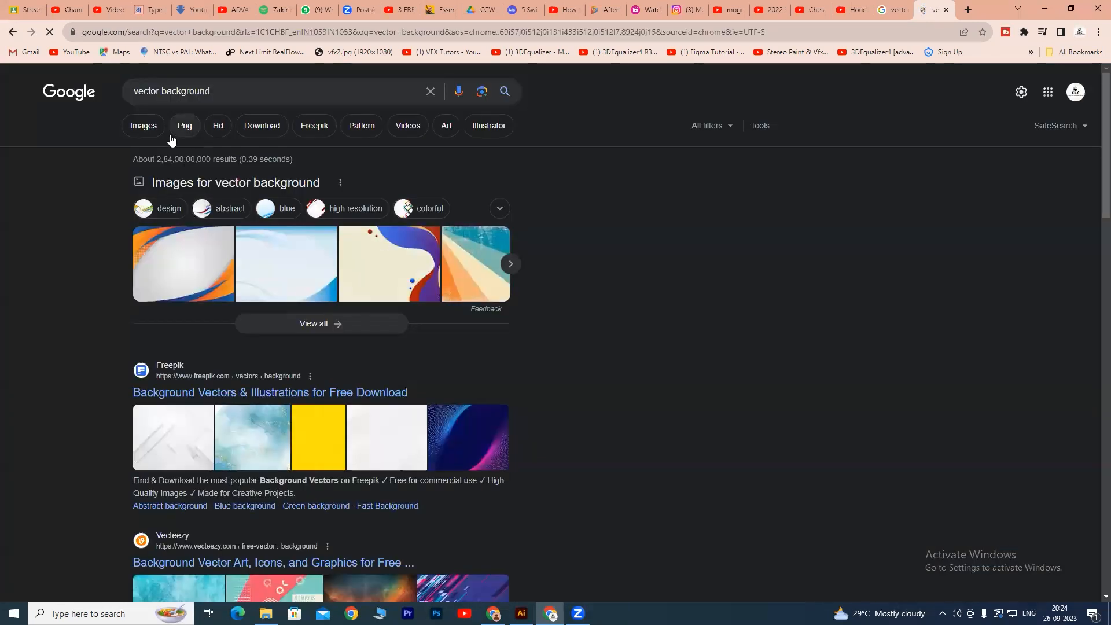
left_click(146, 128)
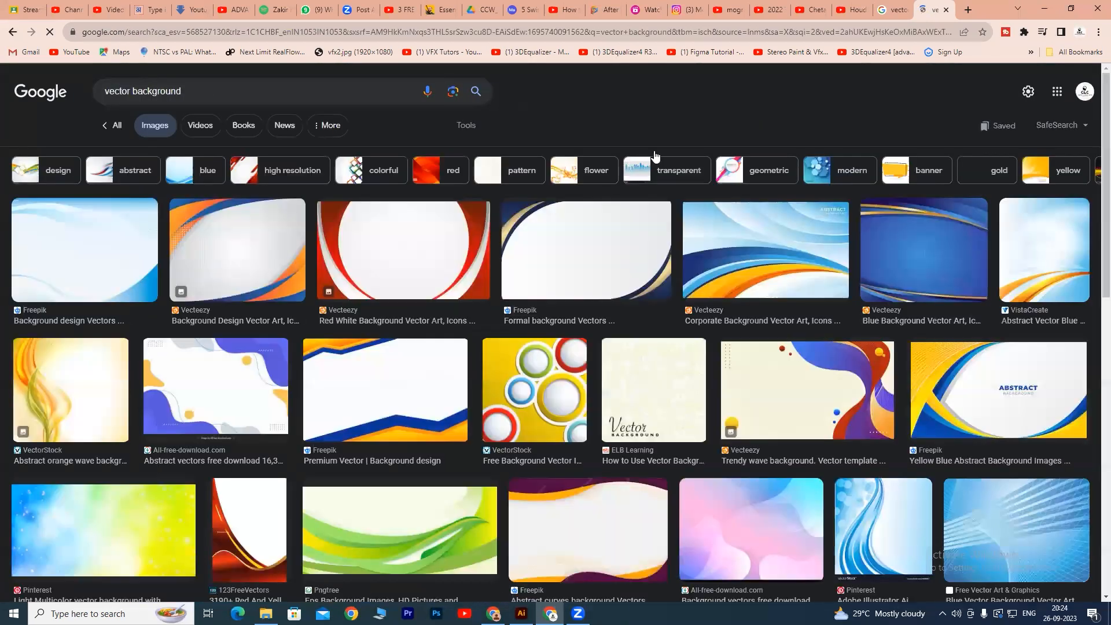
Filter the image results to large sizes only
left_click(466, 125)
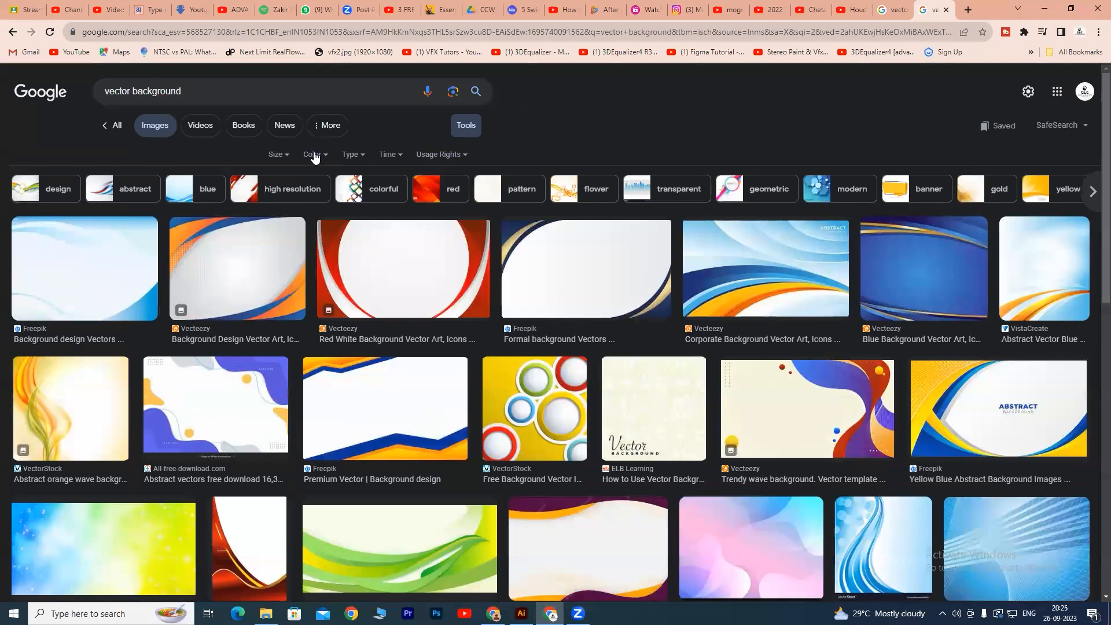
left_click(285, 155)
left_click(277, 190)
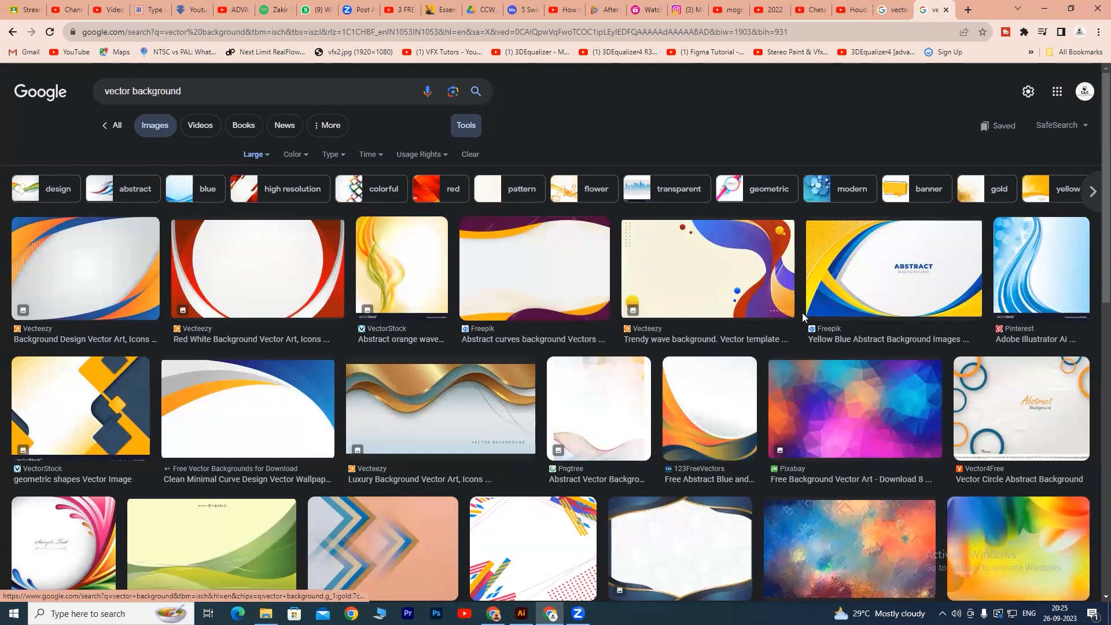
Browse the vector background results and preview several designs, including the geometric, wave and yellow-black ones with their related images
scroll(1093, 261, "down", 8)
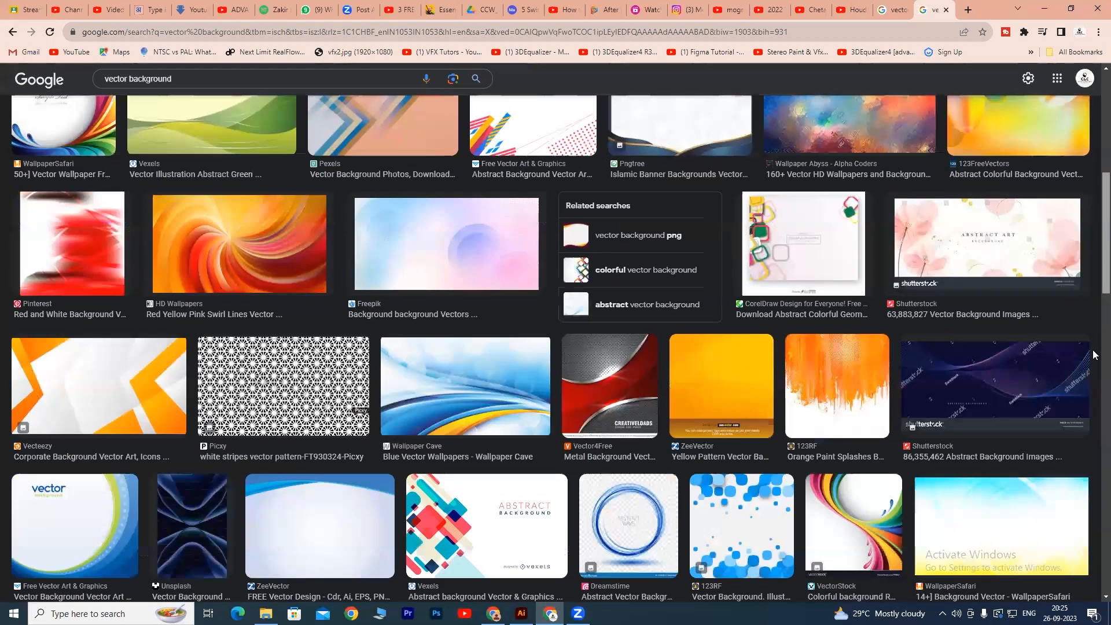
scroll(1094, 356, "up", 1)
scroll(1094, 405, "down", 3)
scroll(1093, 422, "down", 7)
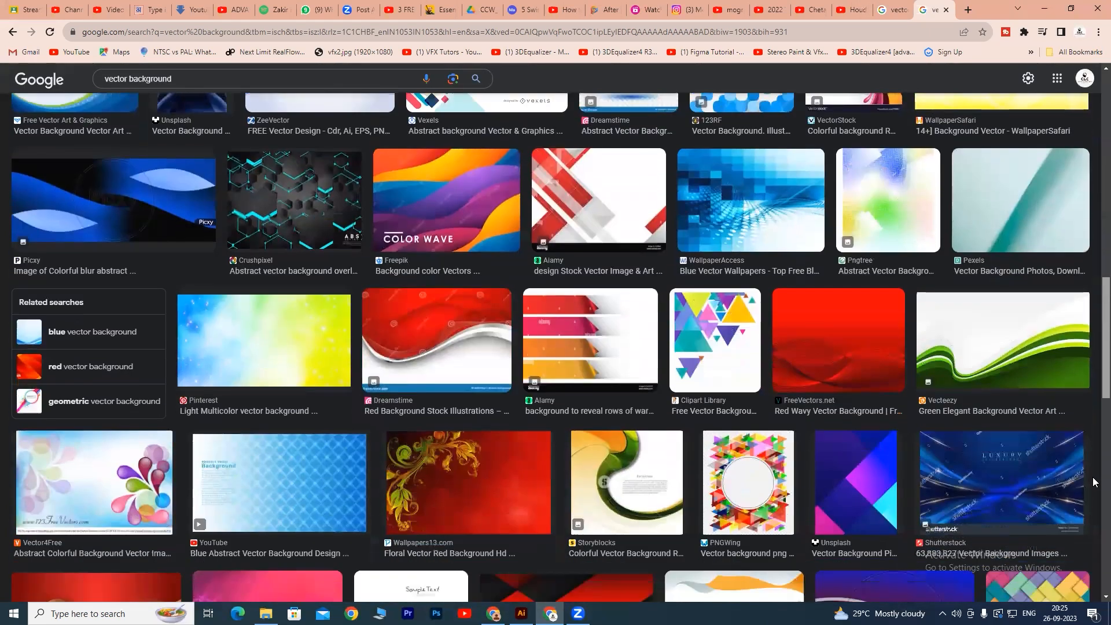
scroll(1094, 493, "down", 1)
scroll(1095, 439, "up", 7)
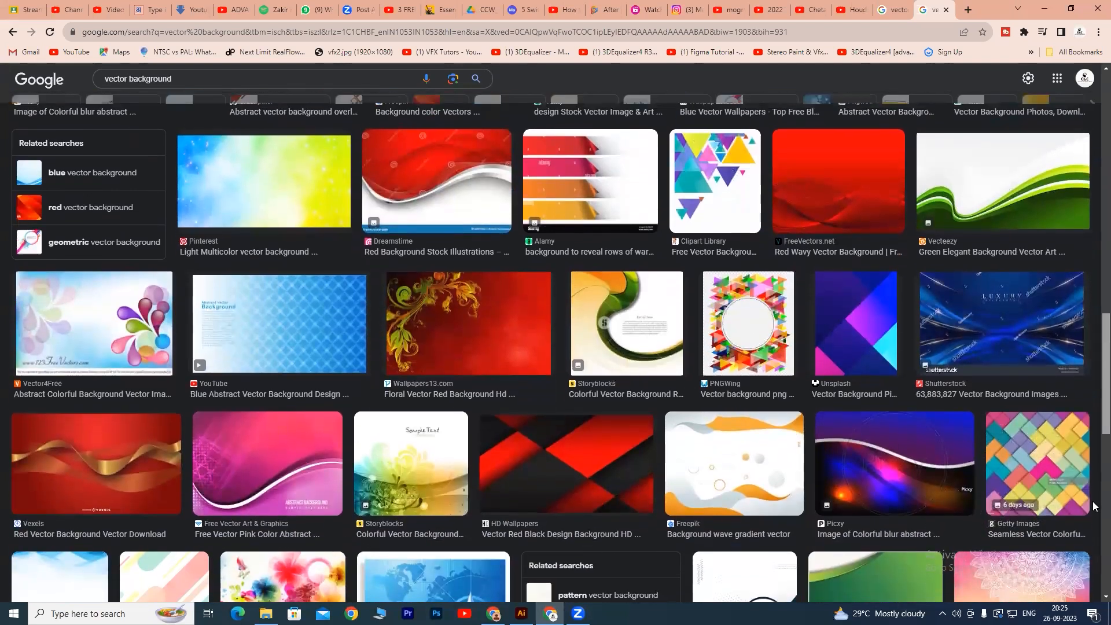
scroll(1095, 387, "up", 4)
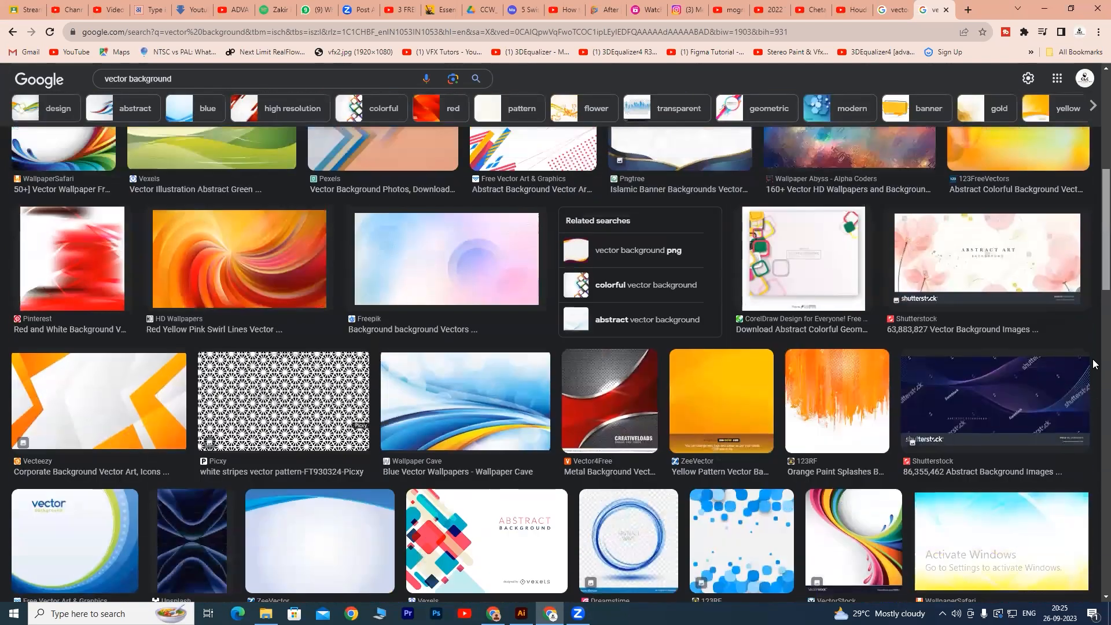
left_click(424, 267)
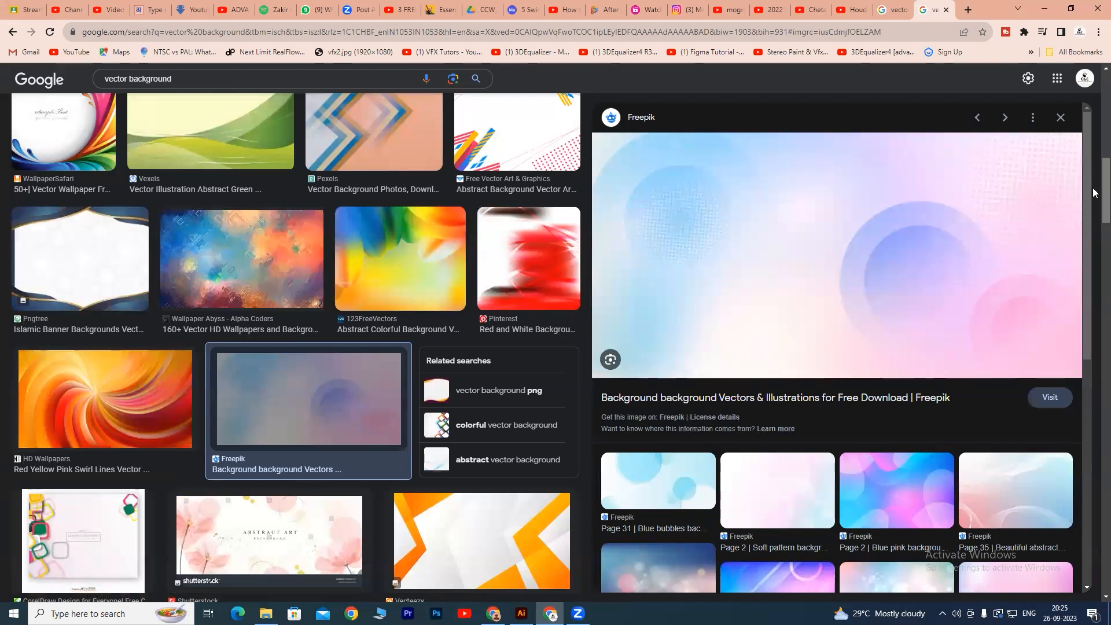
scroll(1092, 187, "up", 10)
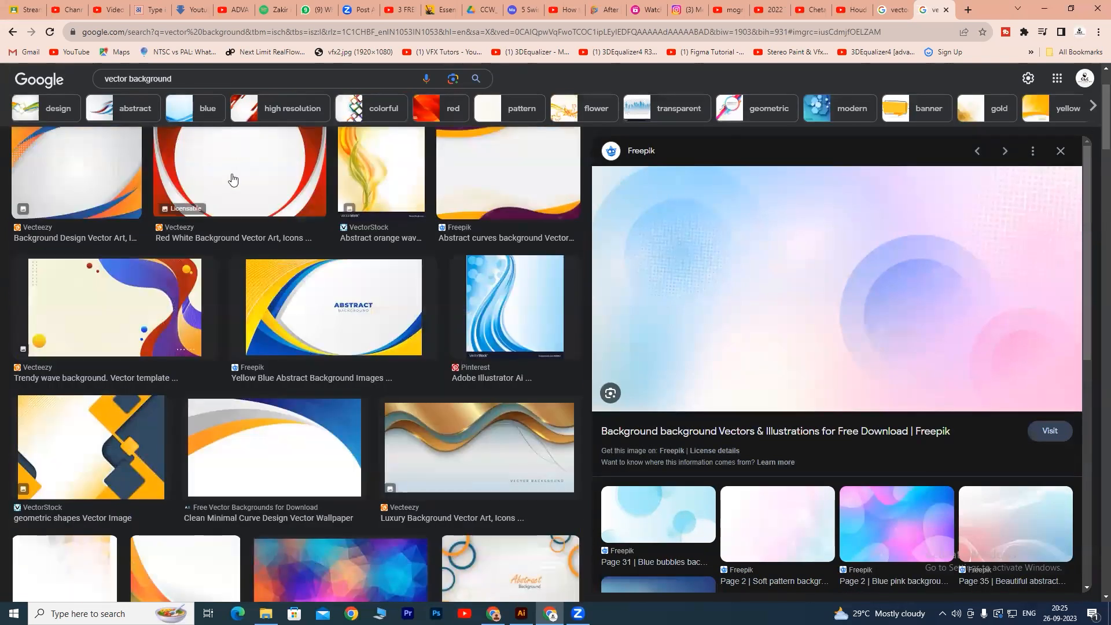
left_click(488, 168)
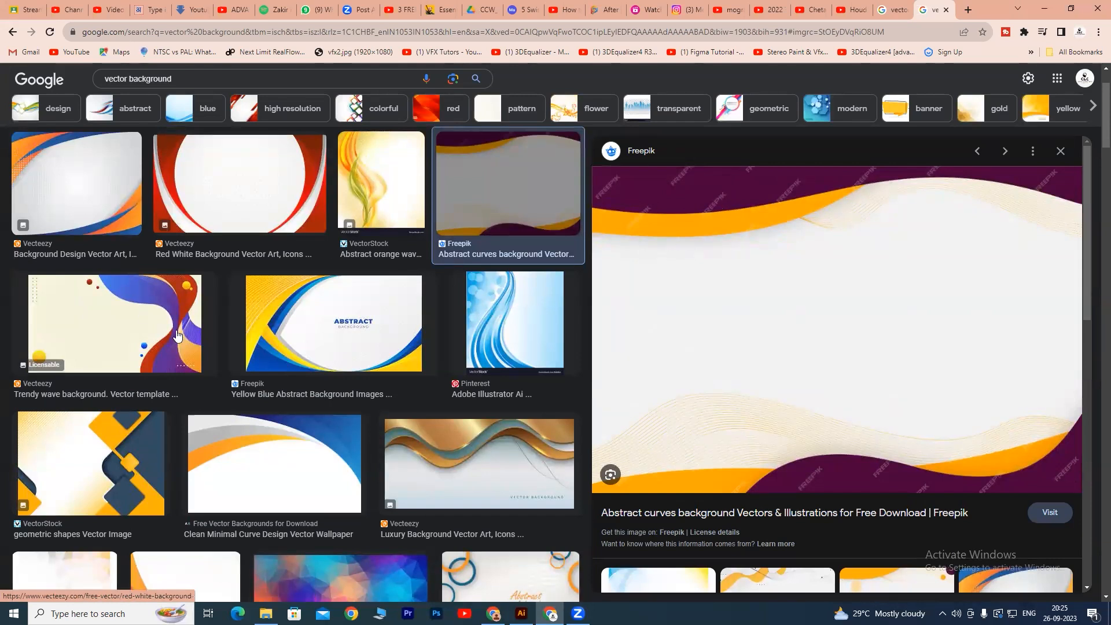
left_click(123, 319)
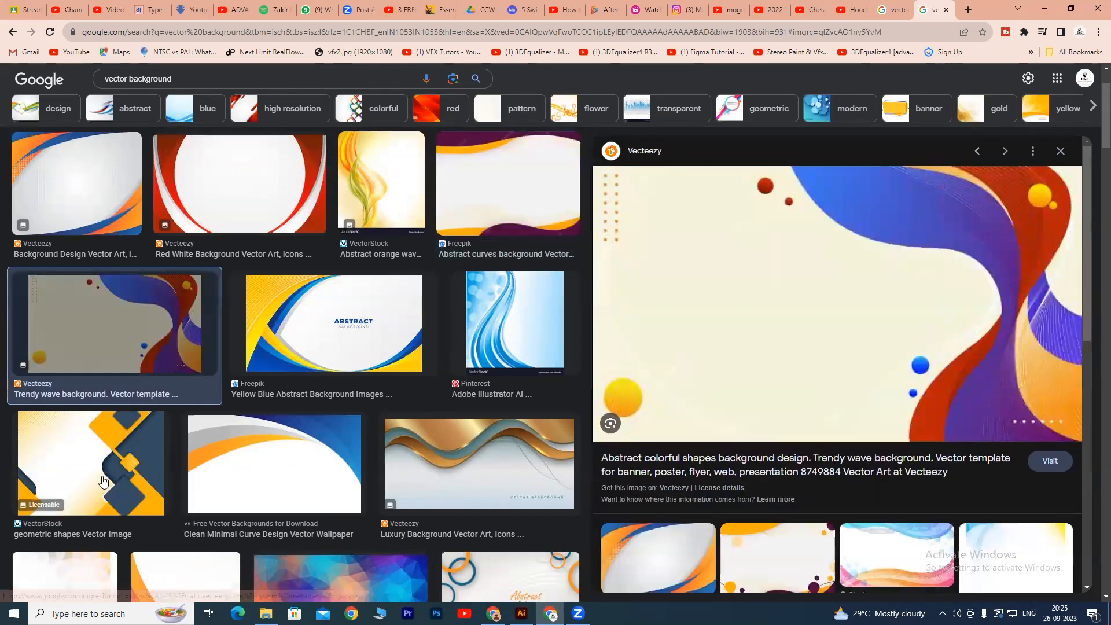
left_click(103, 481)
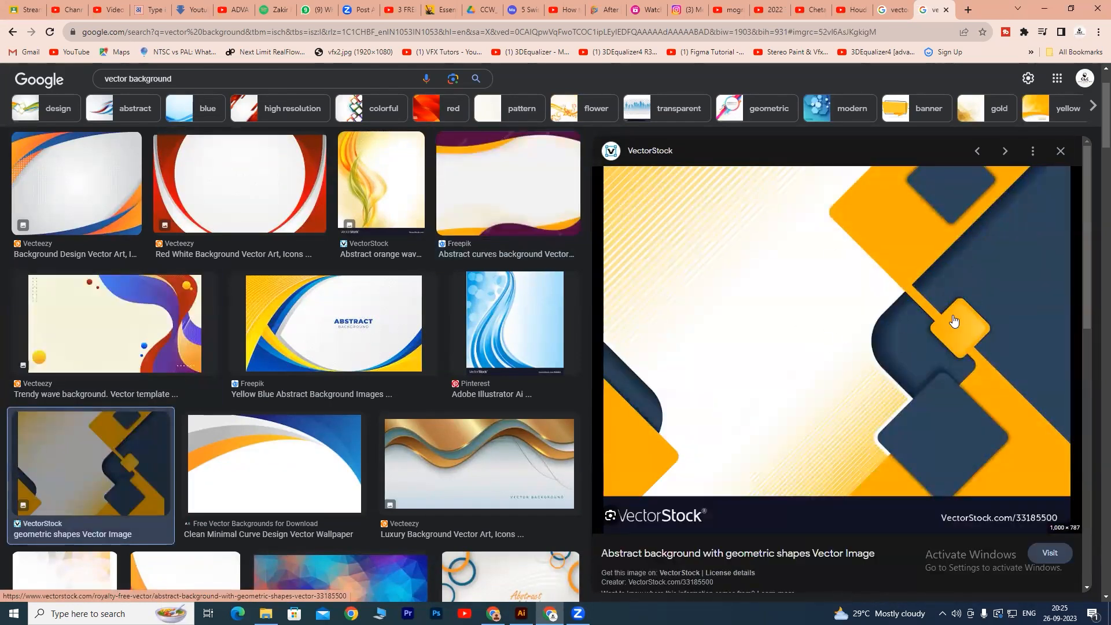
scroll(1087, 284, "down", 3)
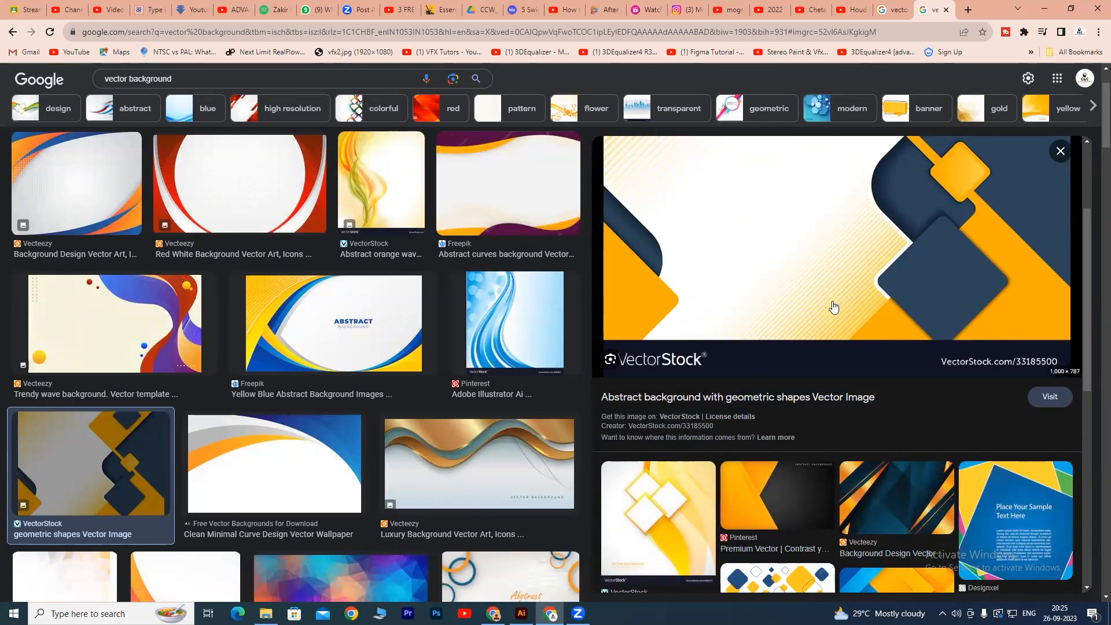
left_click(774, 489)
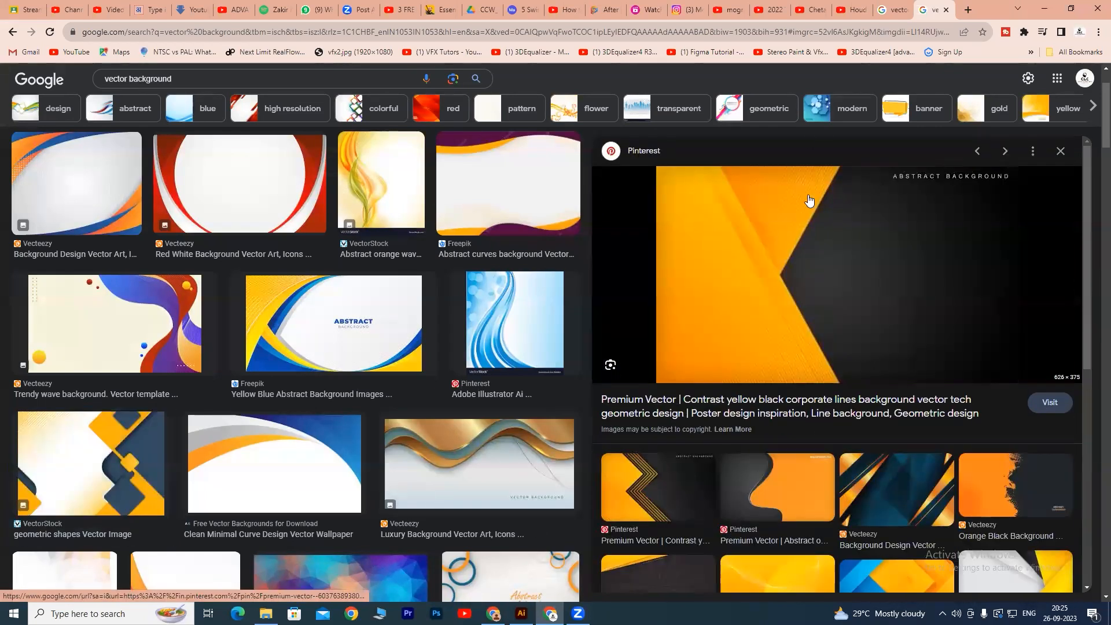
left_click_drag(1083, 282, 1077, 409)
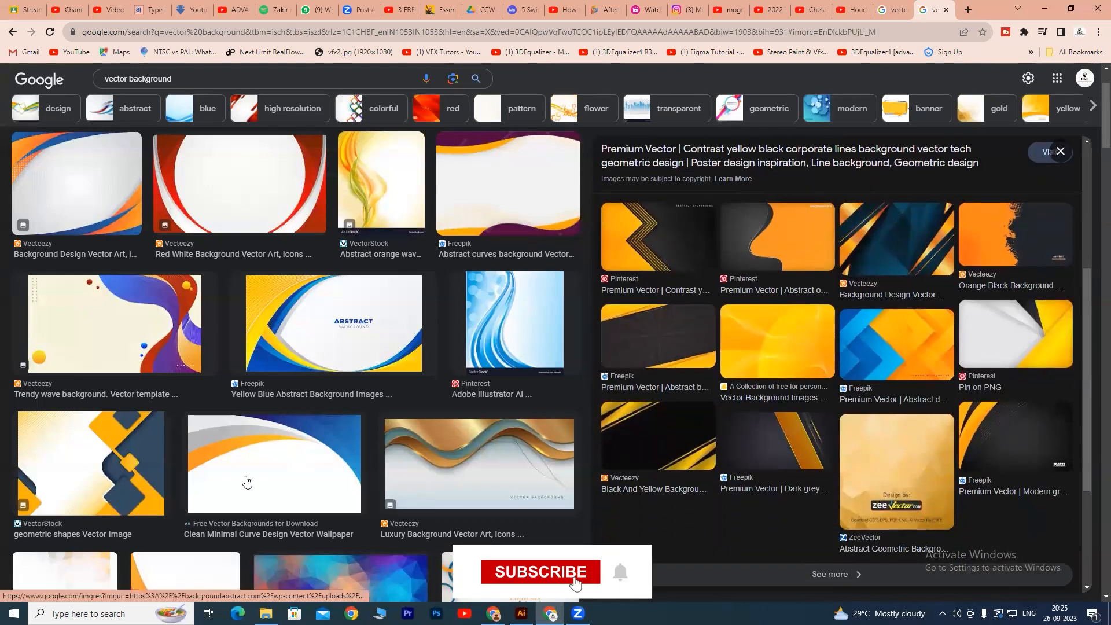
Save the "Trendy Clean Minimal Curve Design Vector Wallpaper" image to the Downloads folder under its suggested file name
left_click(246, 481)
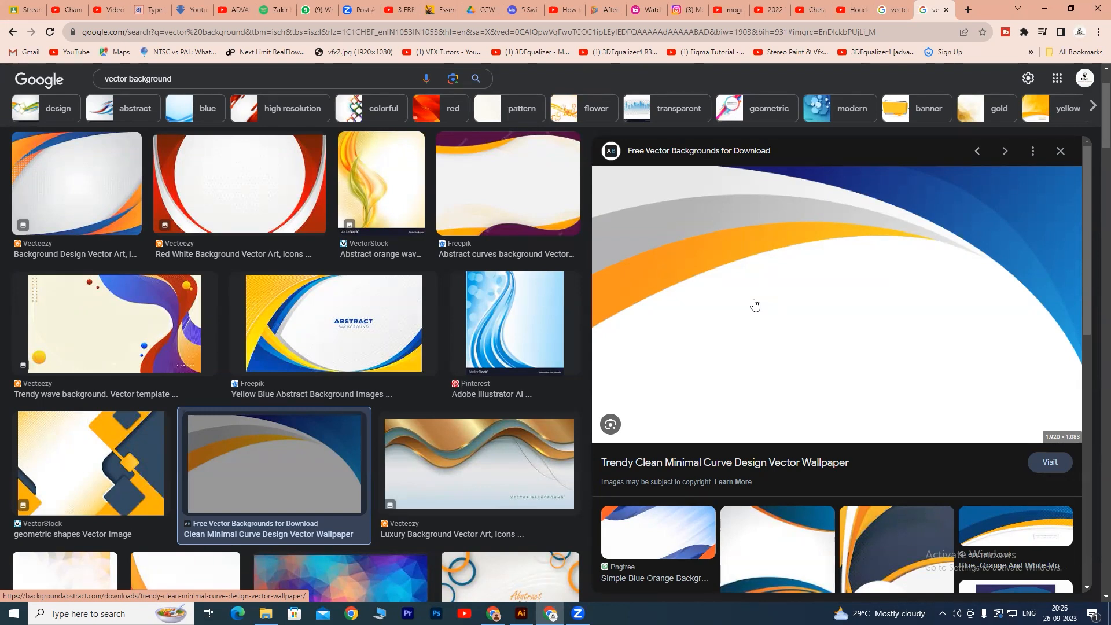
right_click(731, 258)
left_click(776, 401)
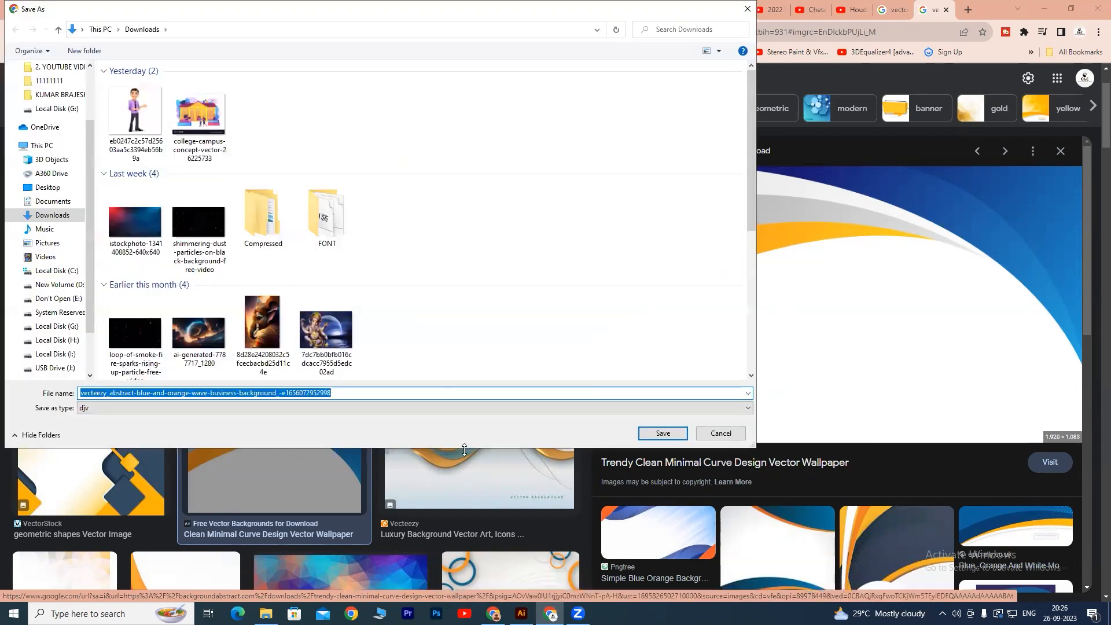
left_click(660, 437)
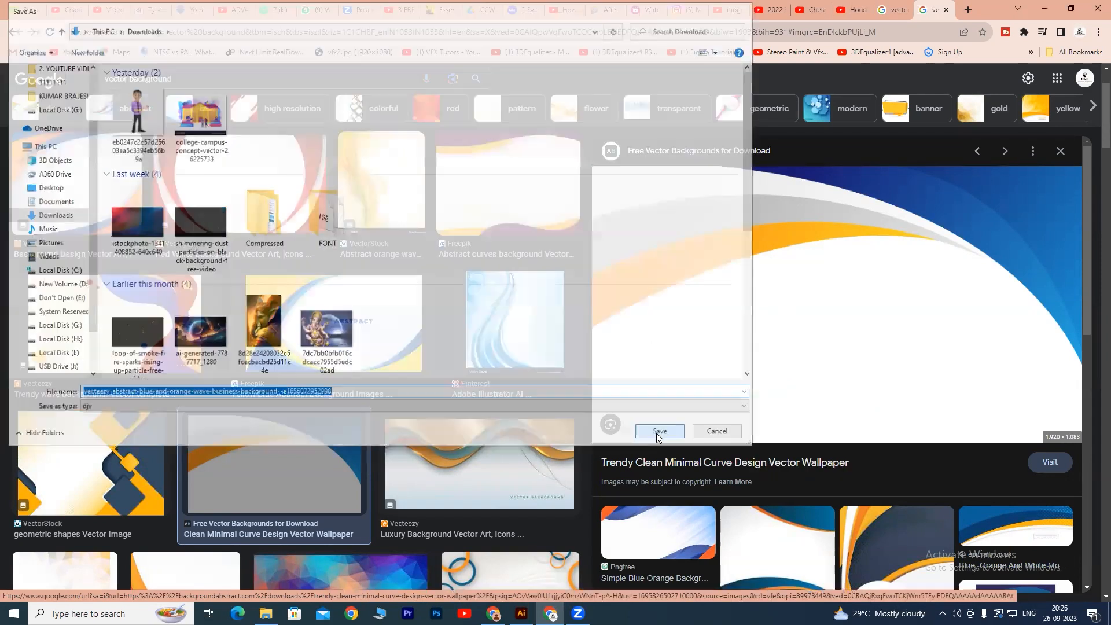
left_click(994, 64)
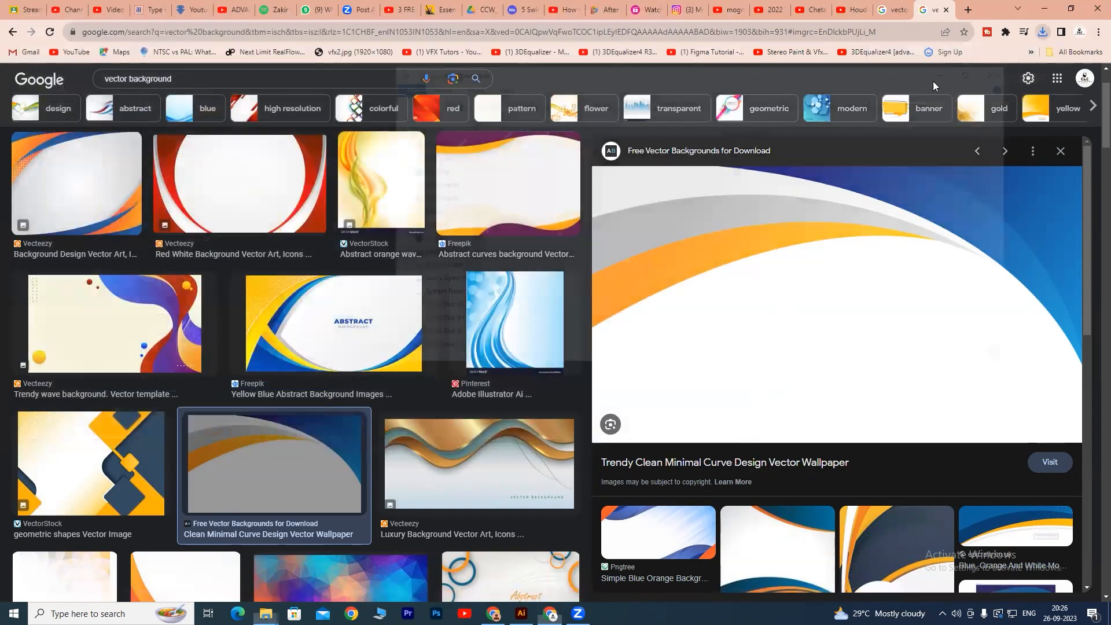
Place the downloaded curve background in the Illustrator document, scaled to fill the 1920 x 1080 px artboard, and embed it
left_click_drag(513, 173, 301, 250)
left_click_drag(335, 168, 422, 184)
left_click_drag(687, 428, 883, 545)
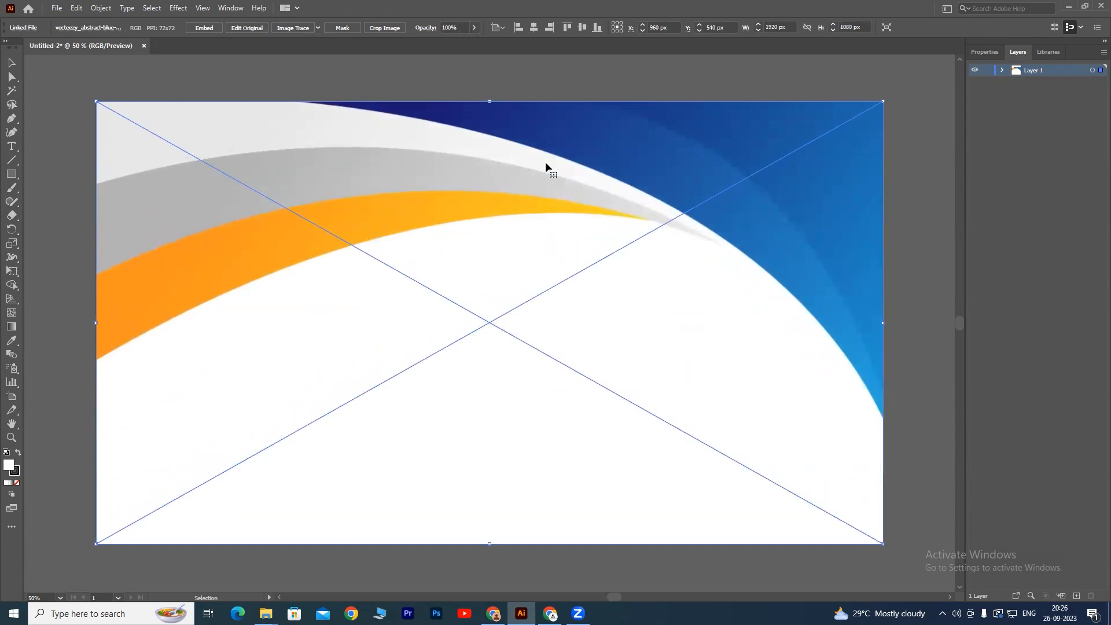
left_click(204, 28)
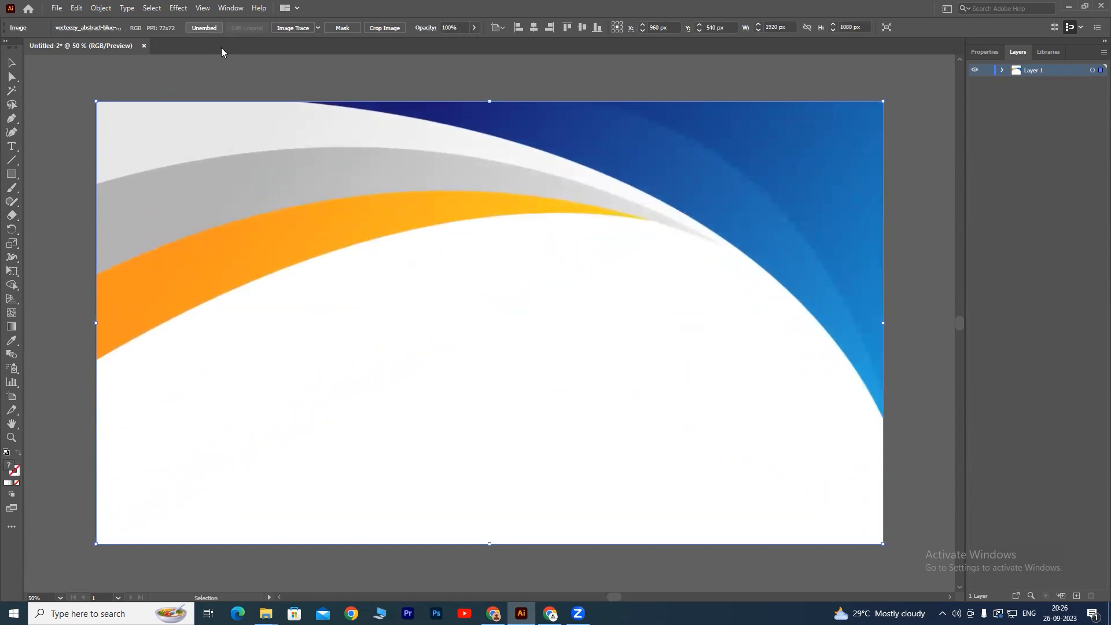
left_click(720, 57)
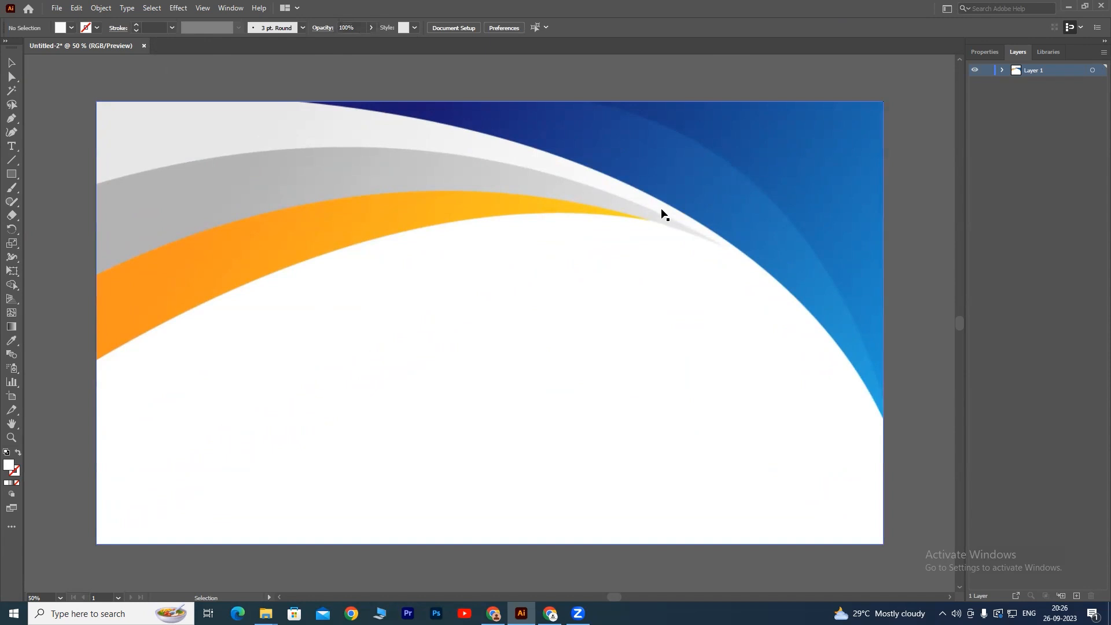
Reflect the background image across the horizontal axis so the curves run along the bottom of the artboard, and deselect it
left_click(655, 167)
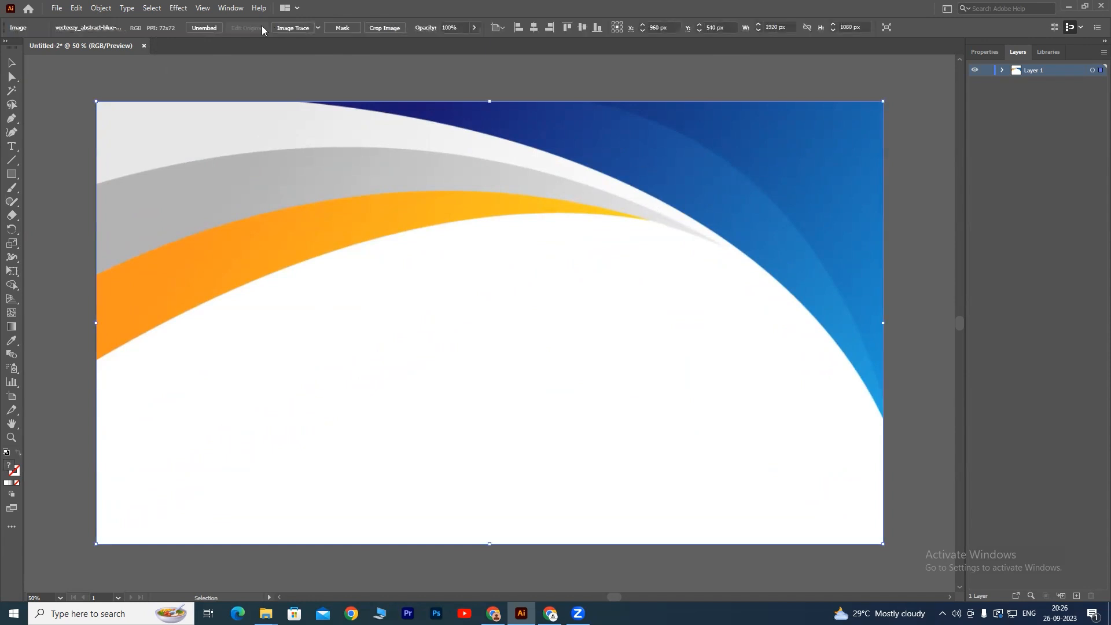
left_click(179, 8)
mouse_move(148, 10)
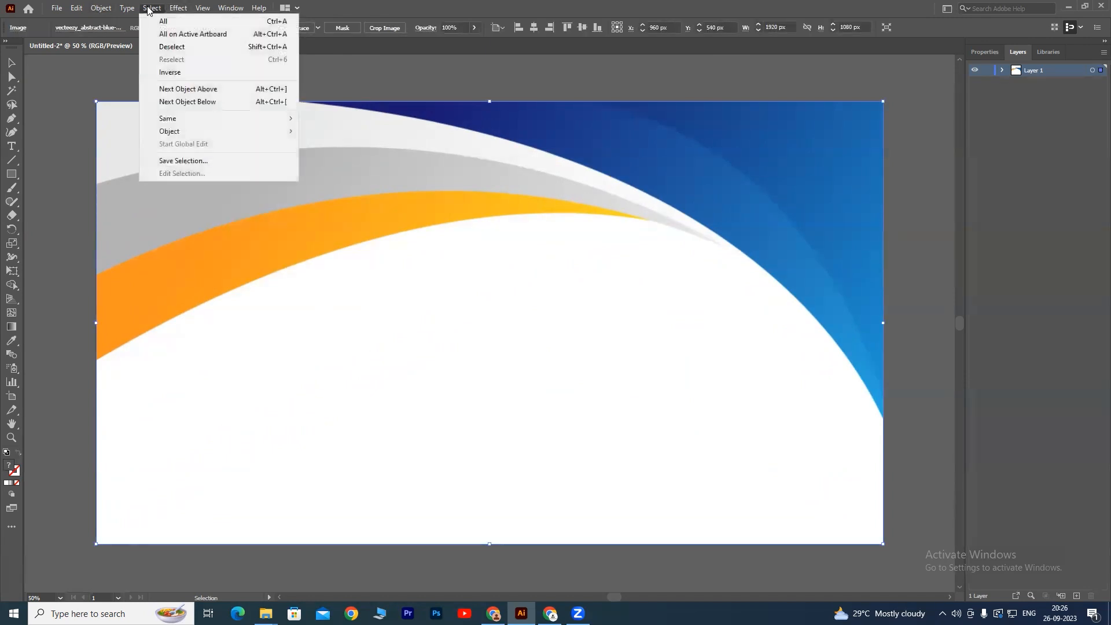
mouse_move(100, 8)
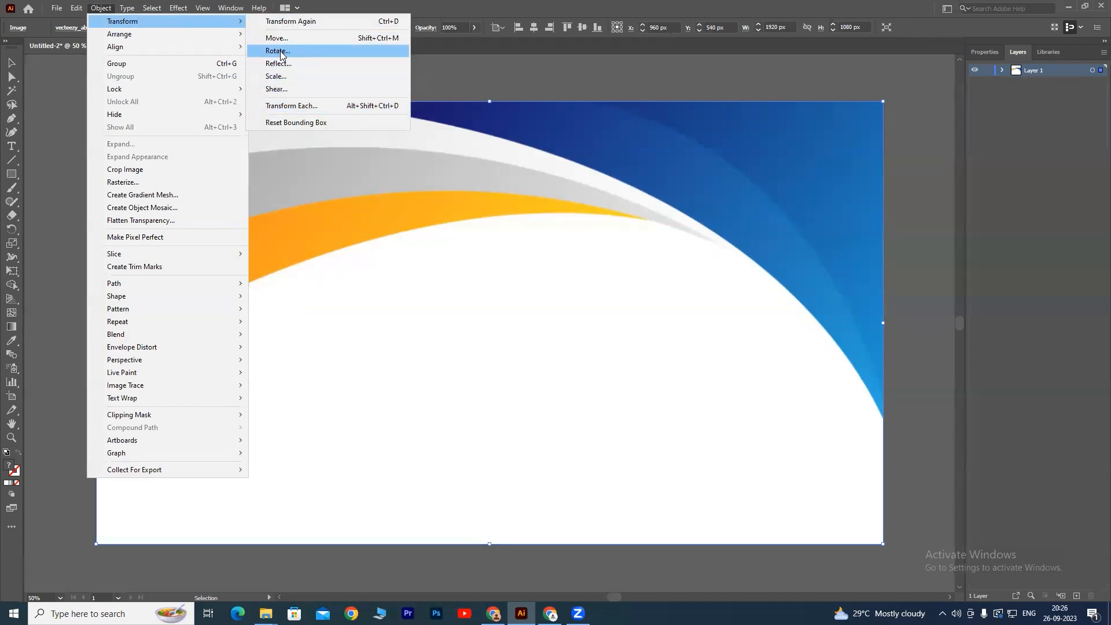
left_click(283, 64)
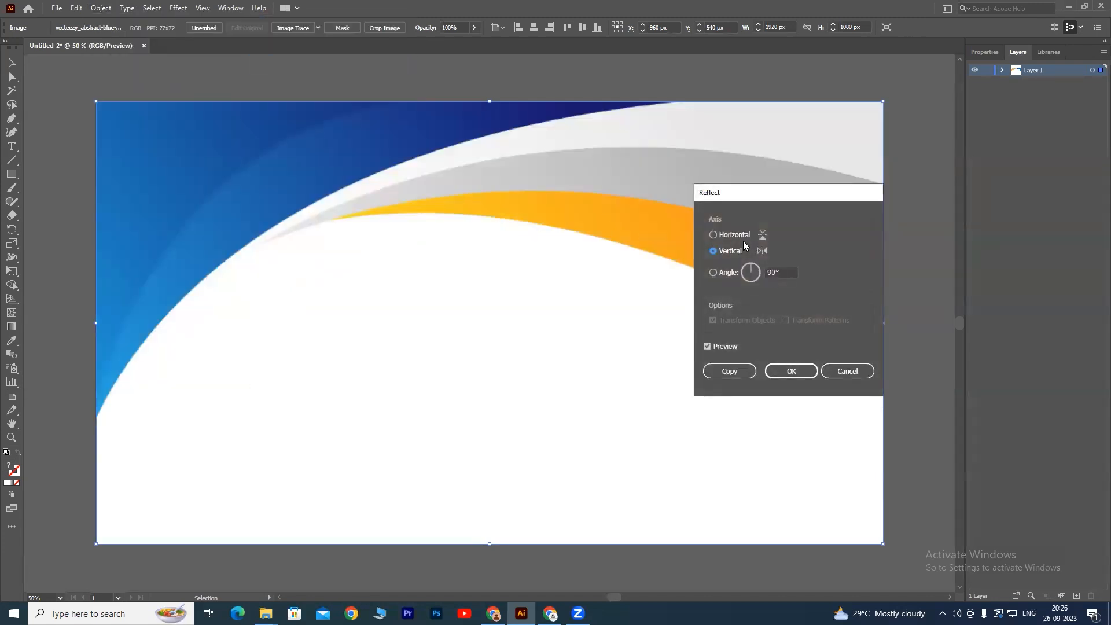
left_click(728, 235)
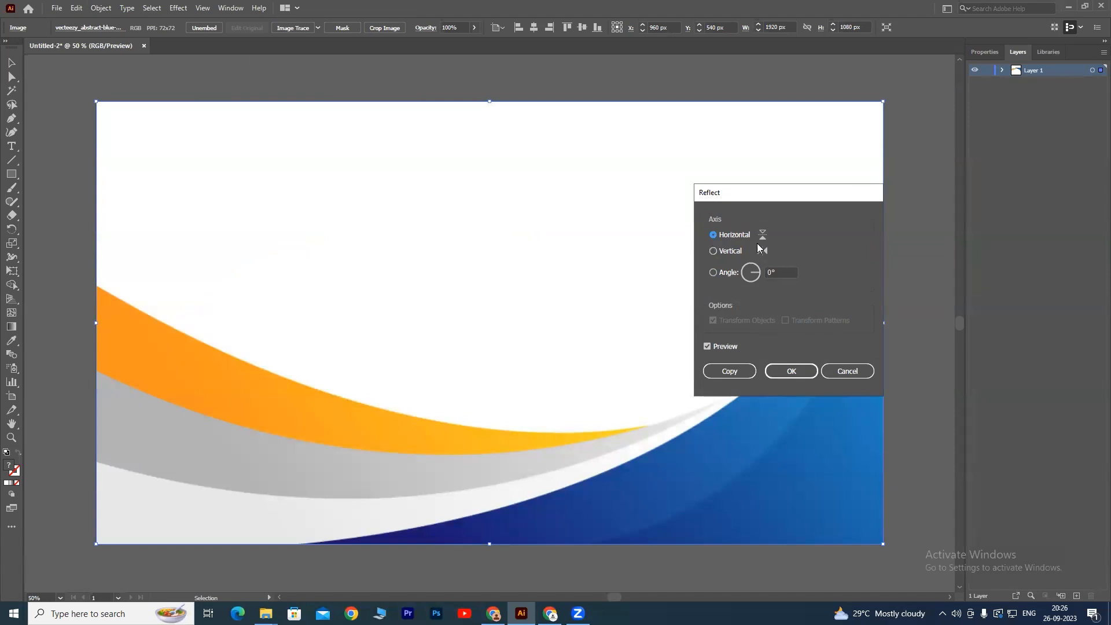
left_click(788, 372)
key("ctrl+shift+a")
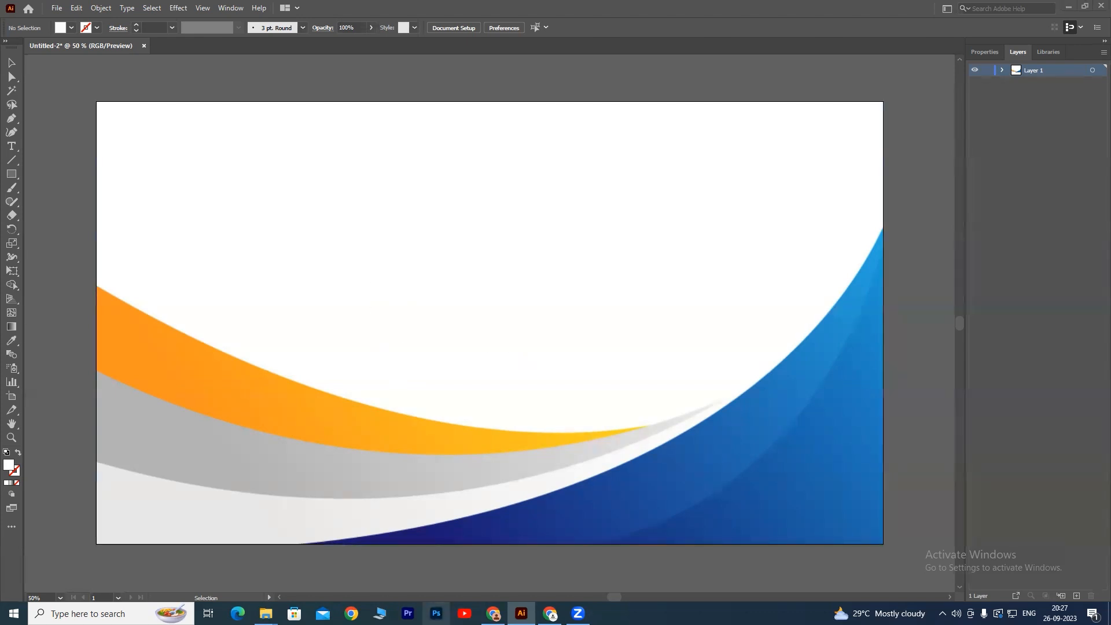
Launch Photoshop and dismiss the Creative Cloud repair message without repairing
left_click(436, 612)
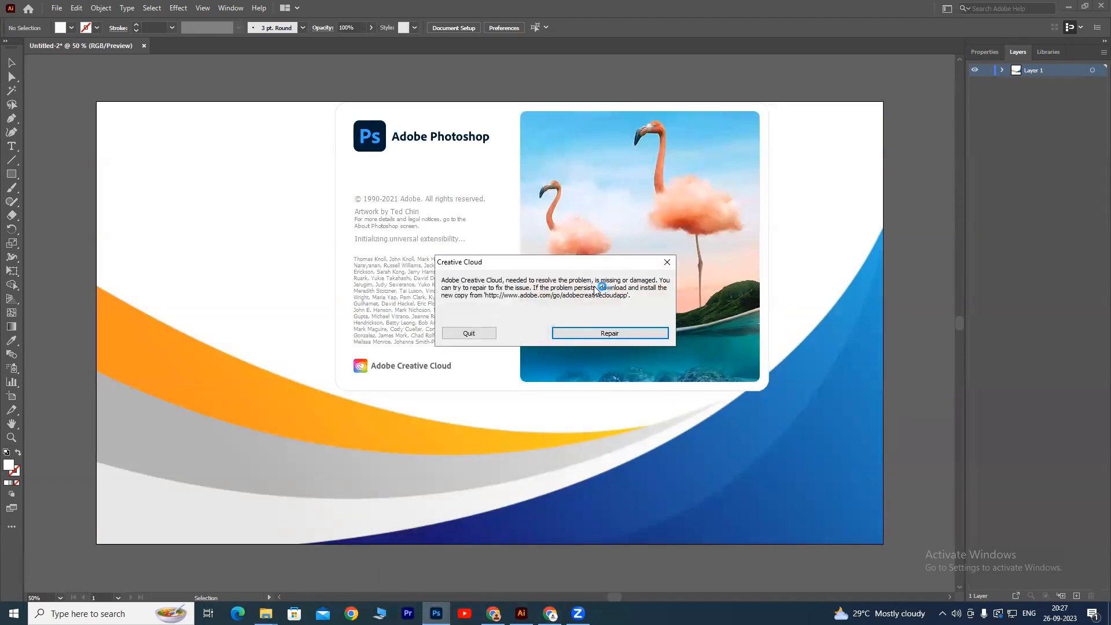
left_click(479, 333)
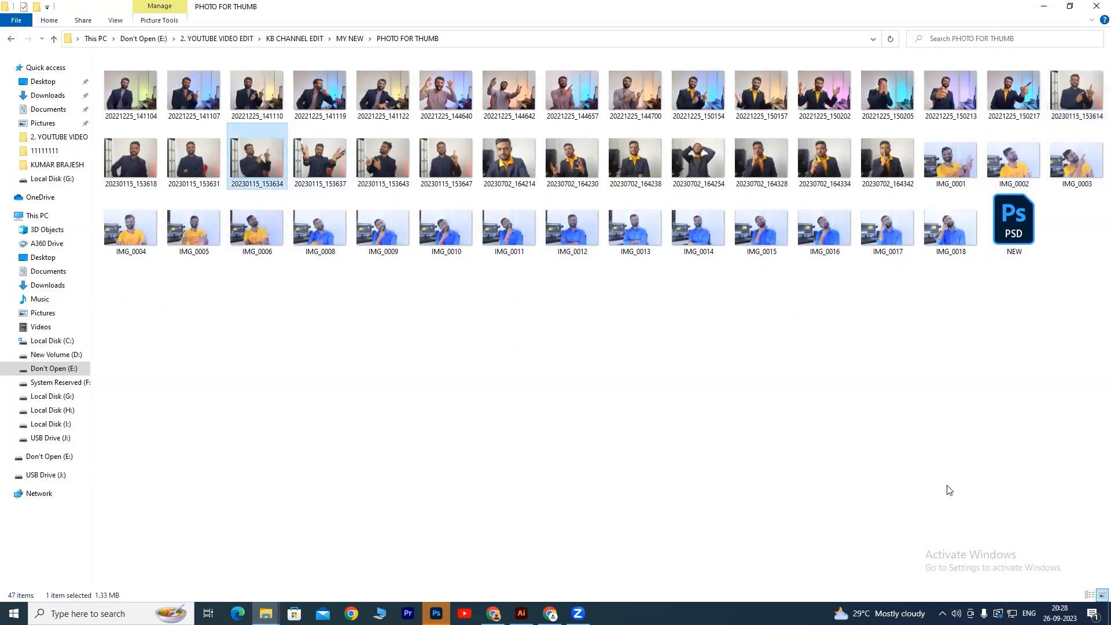
Preview the photo 20230115_153634 from the PHOTO FOR THUMB folder and open it in Photoshop
right_click(265, 155)
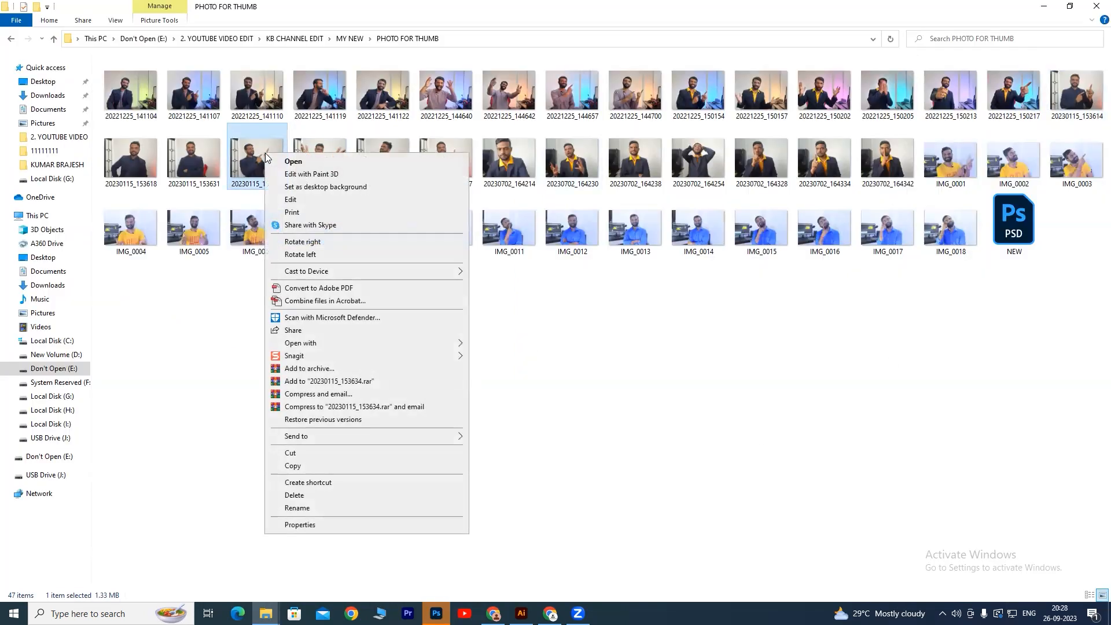
left_click(301, 162)
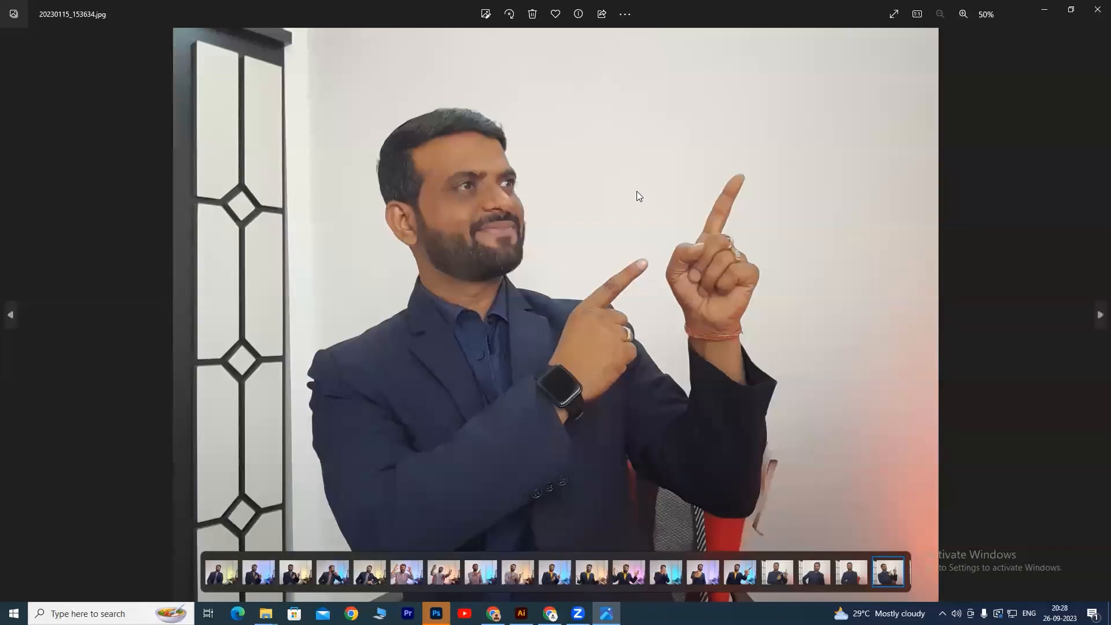
left_click(1095, 12)
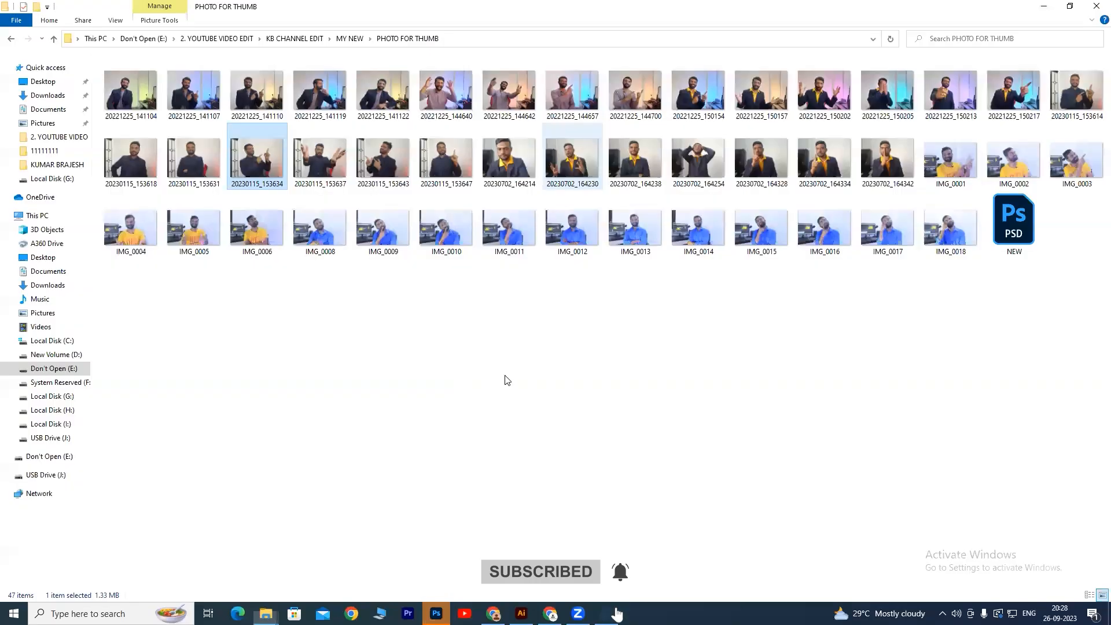
left_click(437, 613)
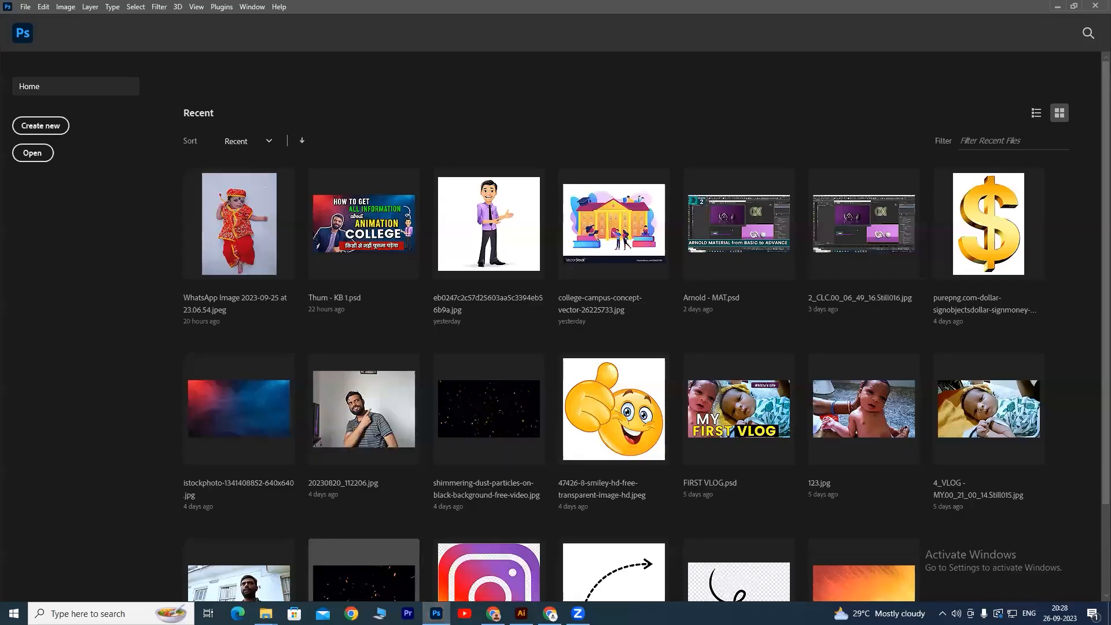
mouse_move(265, 613)
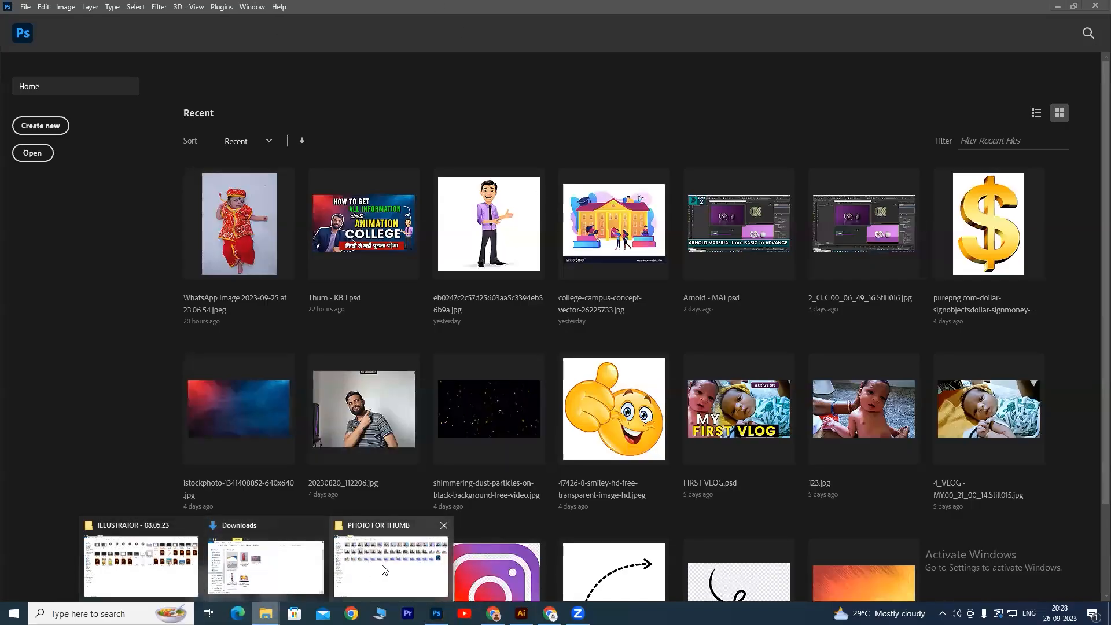
left_click(382, 570)
left_click_drag(279, 157, 453, 119)
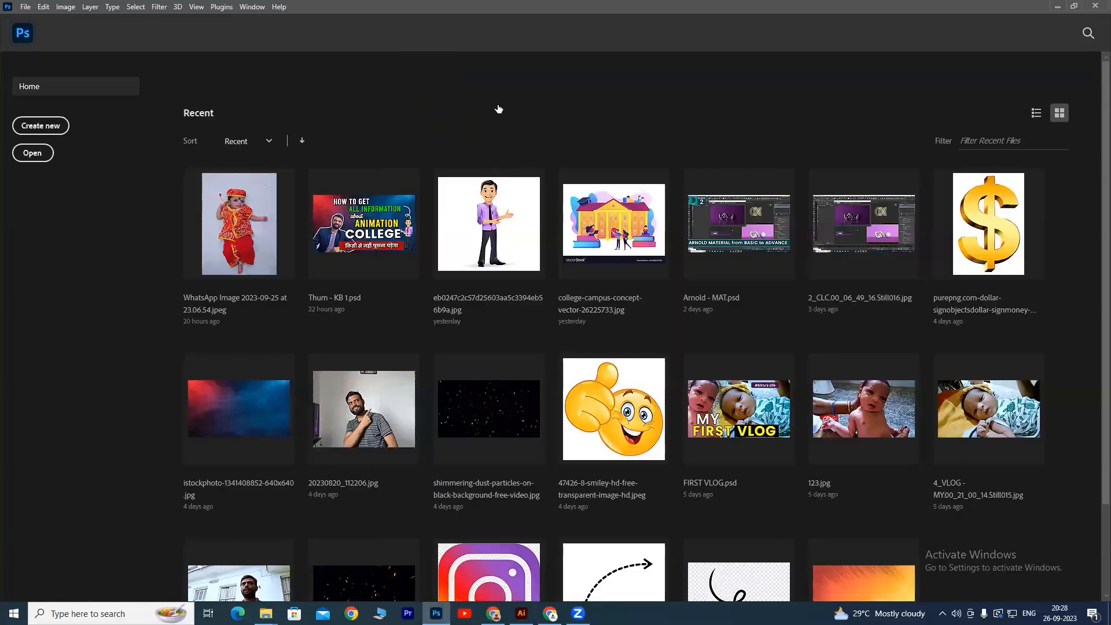
left_click_drag(498, 108, 497, 104)
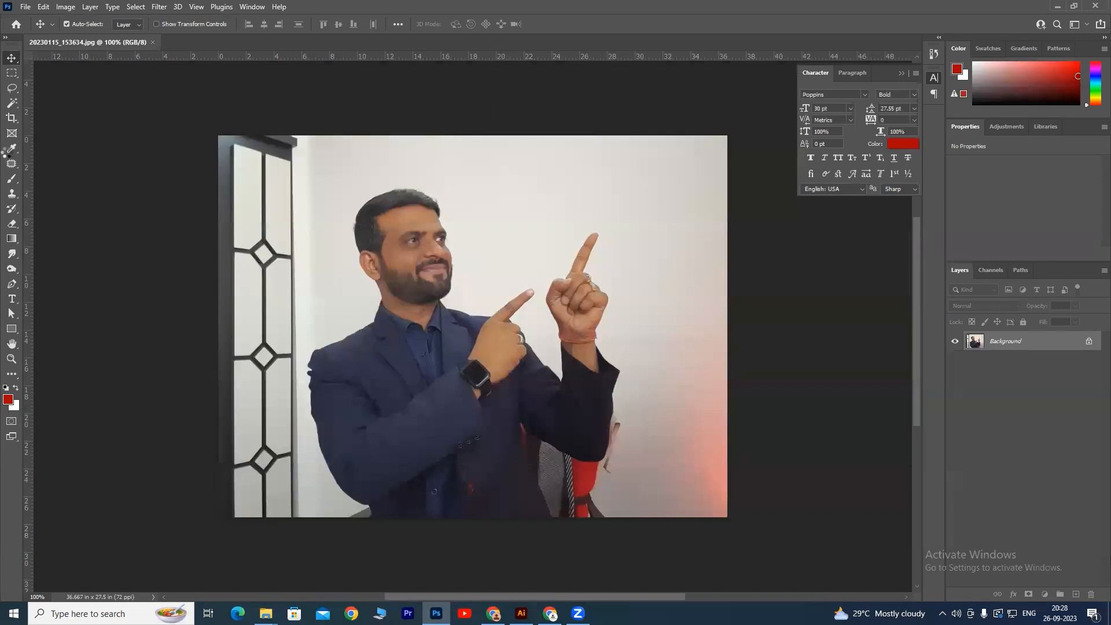
Select the man in the photo automatically with Select Subject
left_click(10, 105)
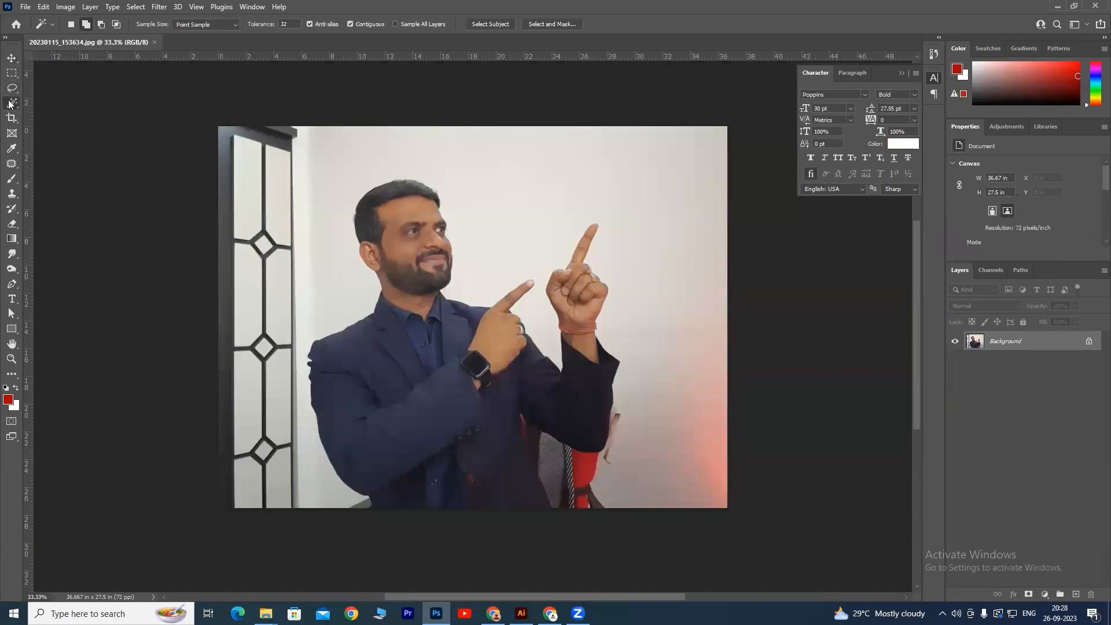
left_click(70, 115)
left_click(341, 24)
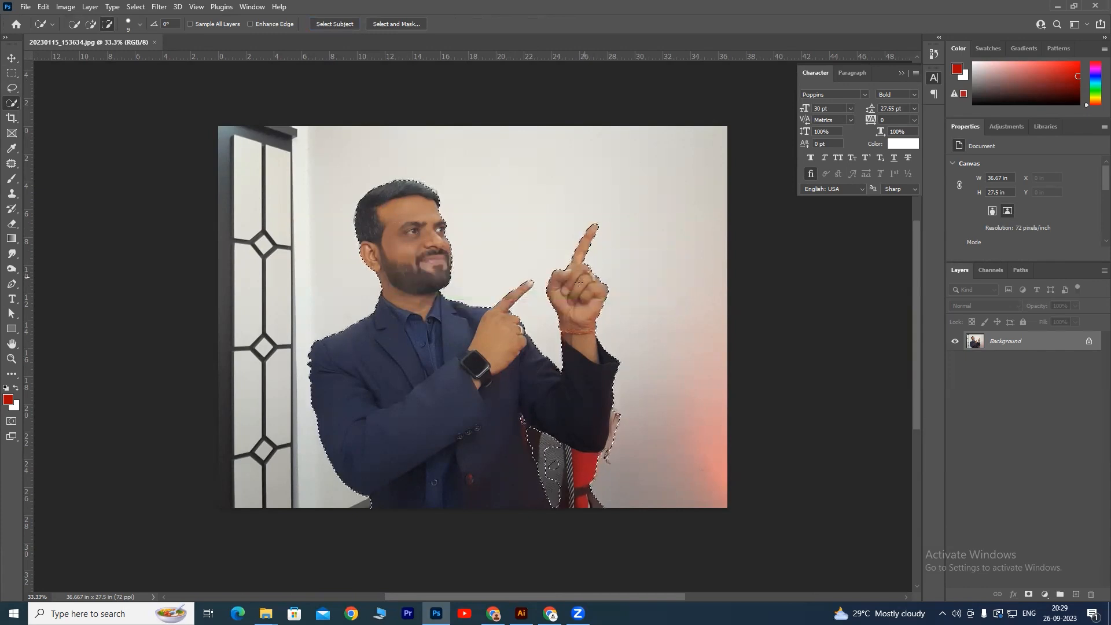
Subtract the chair areas beside the jacket from the selection with the Lasso and Quick Selection tools
left_click(12, 88)
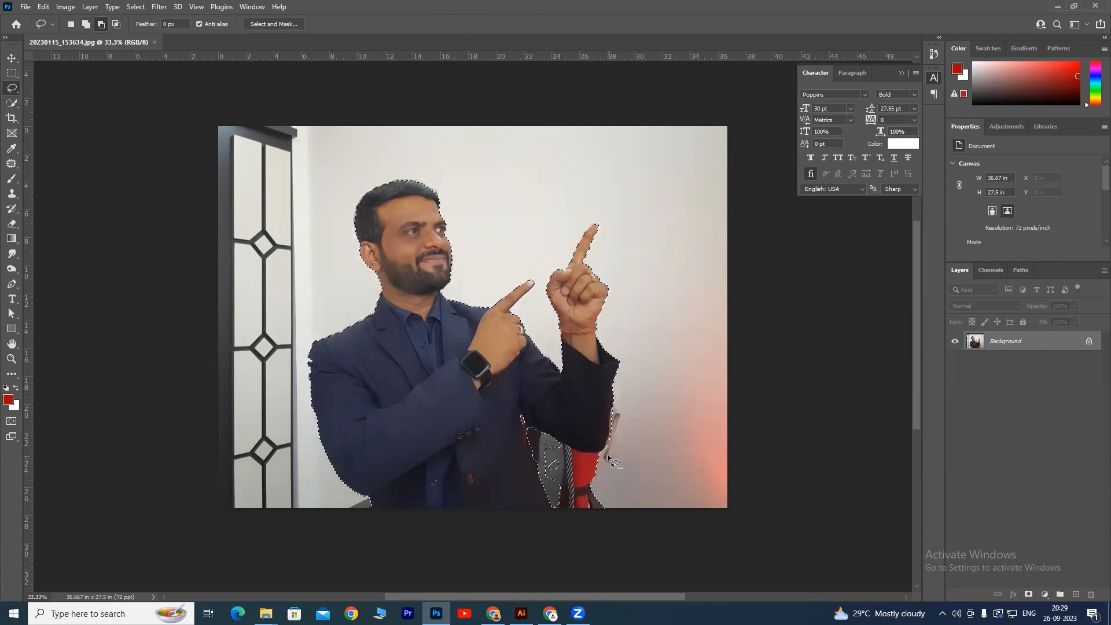
left_click(11, 103)
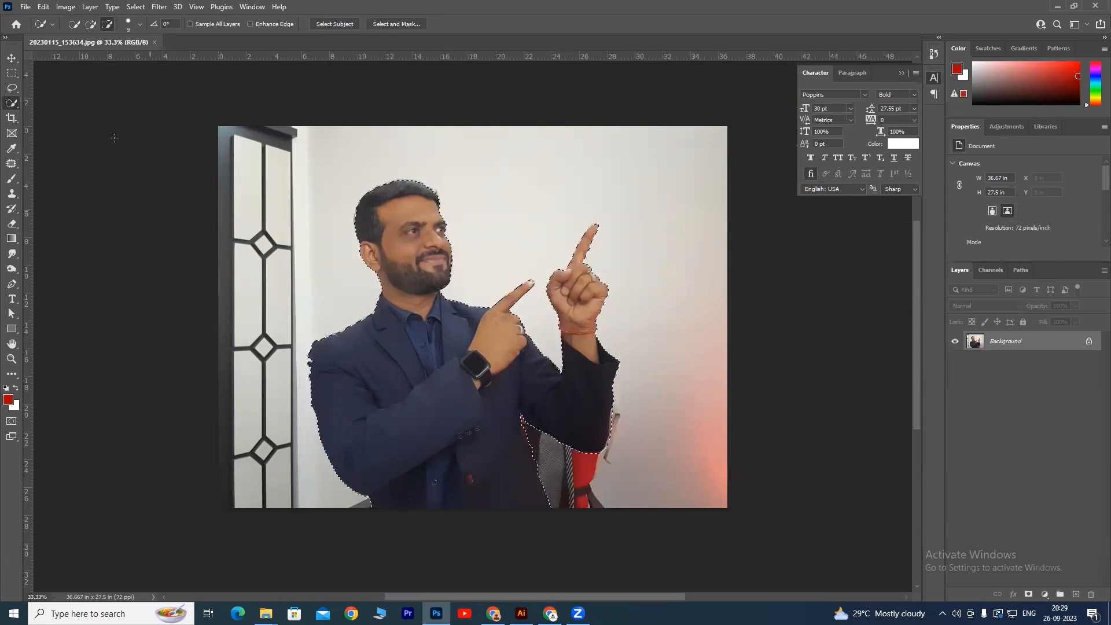
left_click(12, 58)
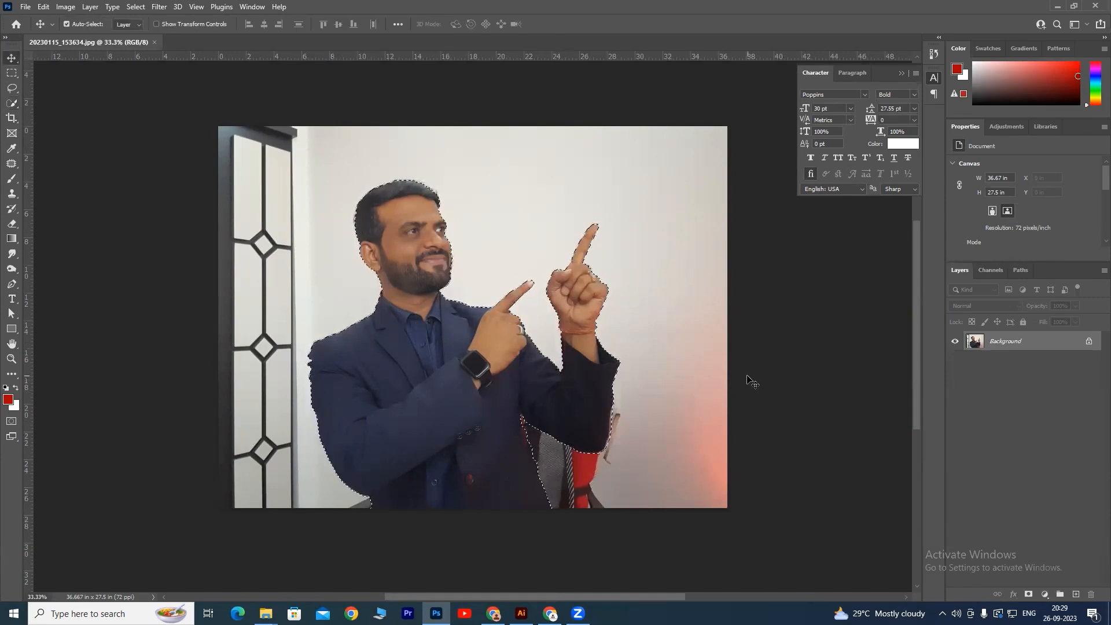
Feather the selection, copy the selected man onto a new layer and hide the Background layer
key("shift+F6")
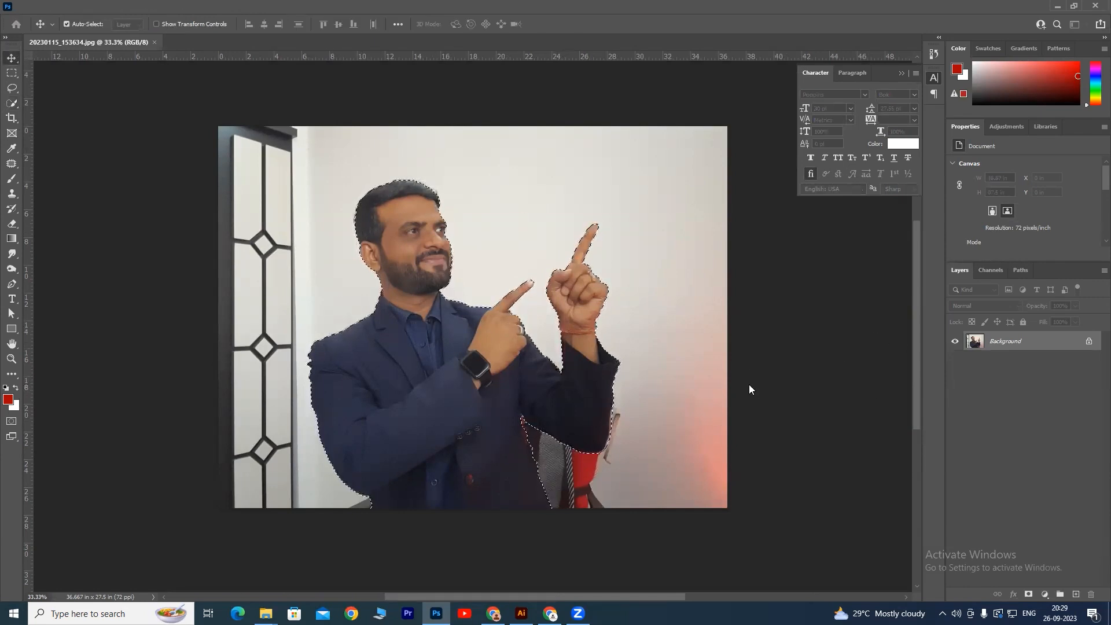
key("Return")
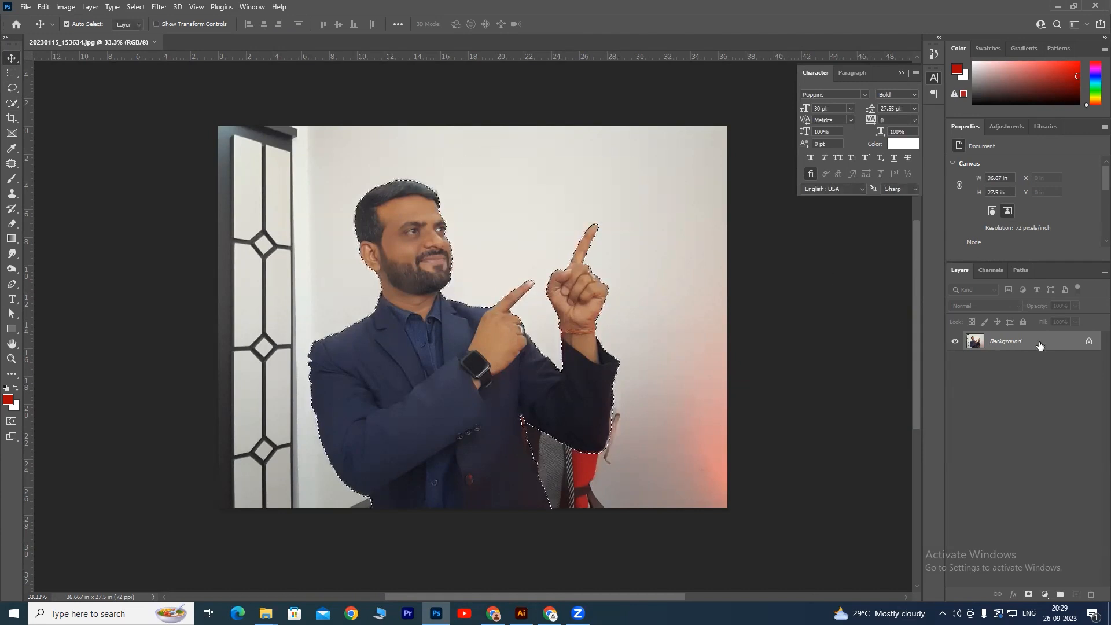
key("ctrl+j")
left_click(954, 360)
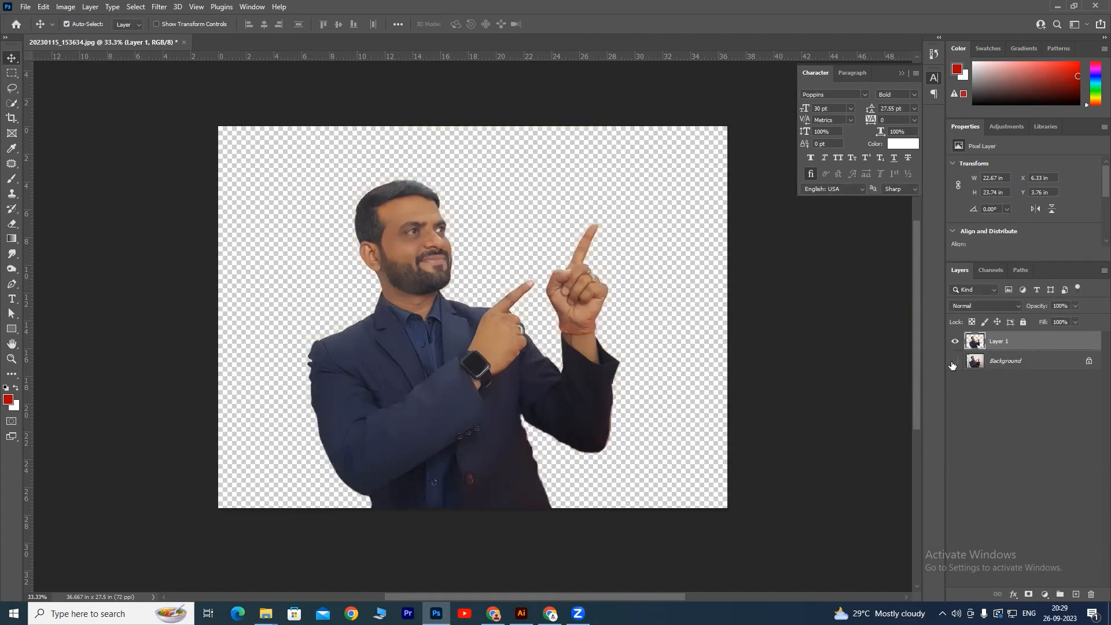
Open the Camera Raw Filter for the cut-out layer and increase its noise reduction and color noise reduction
left_click(197, 8)
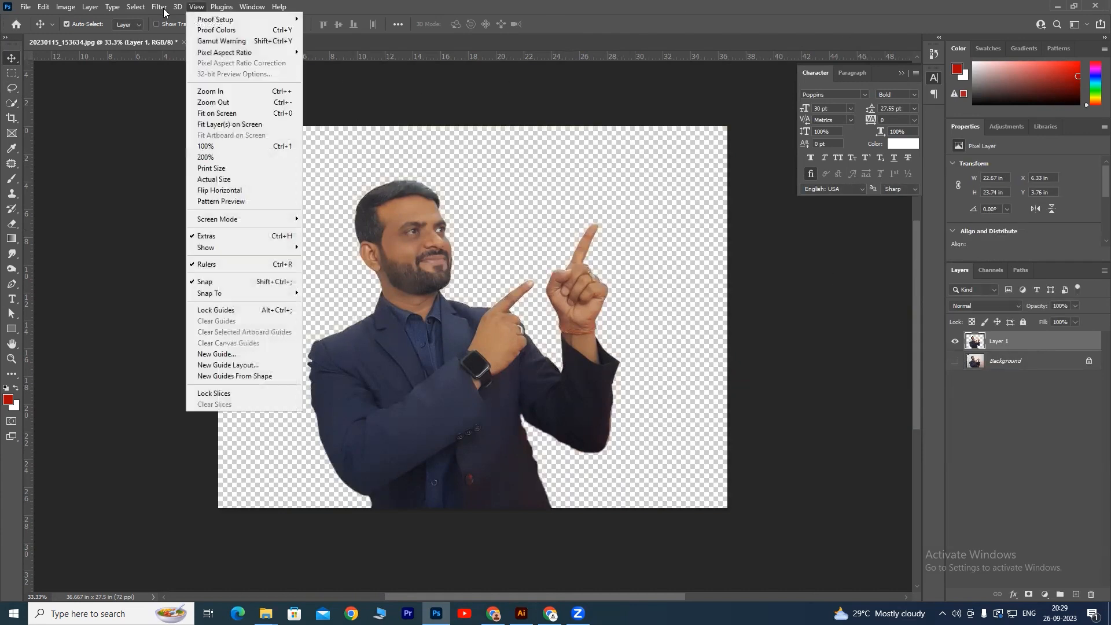
left_click(186, 93)
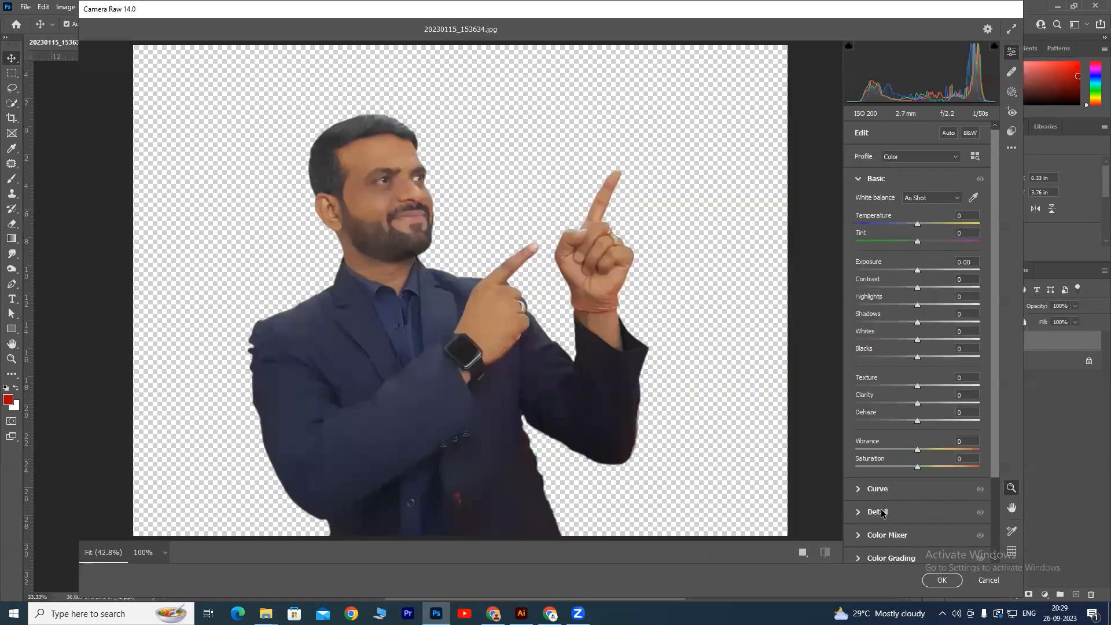
left_click(879, 512)
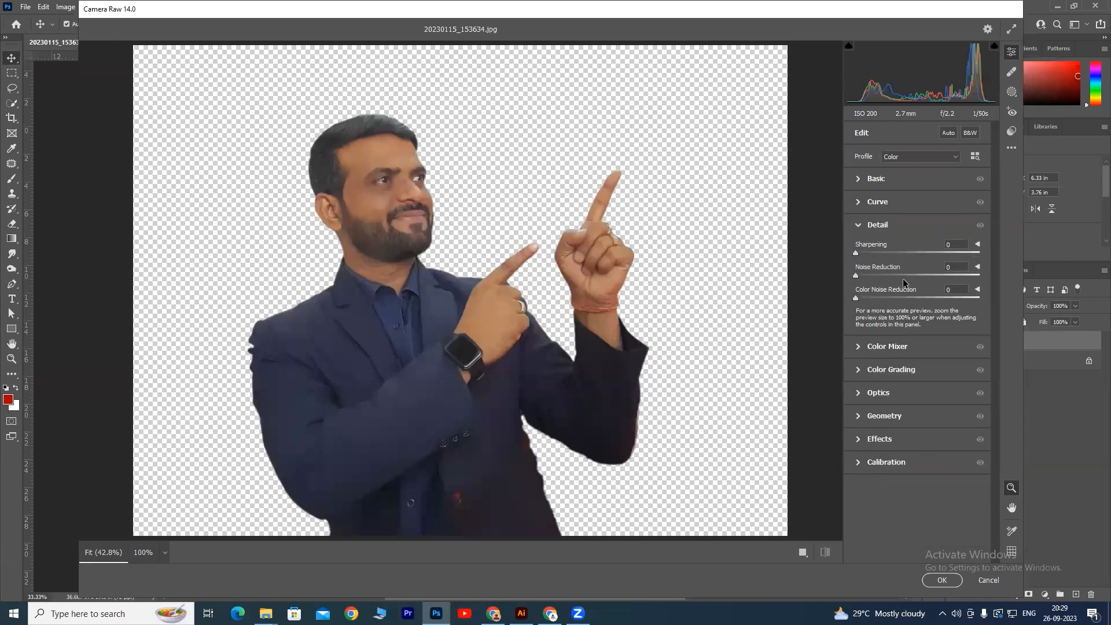
left_click_drag(856, 275, 901, 299)
Cool the temperature slightly, adjust exposure, contrast, vibrance and saturation in the Basic settings, and apply the Camera Raw Filter
left_click(858, 179)
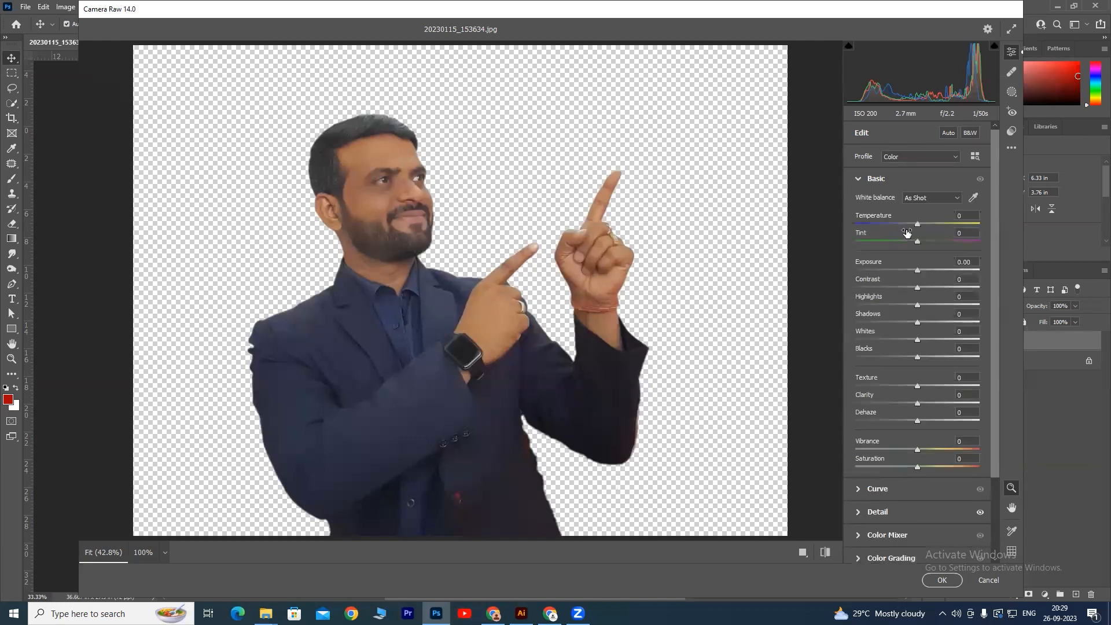
left_click_drag(917, 224, 910, 224)
left_click_drag(920, 271, 946, 287)
left_click(919, 288)
mouse_move(931, 452)
left_mouse_down()
mouse_move(941, 451)
mouse_move(927, 464)
left_mouse_up()
left_click(937, 579)
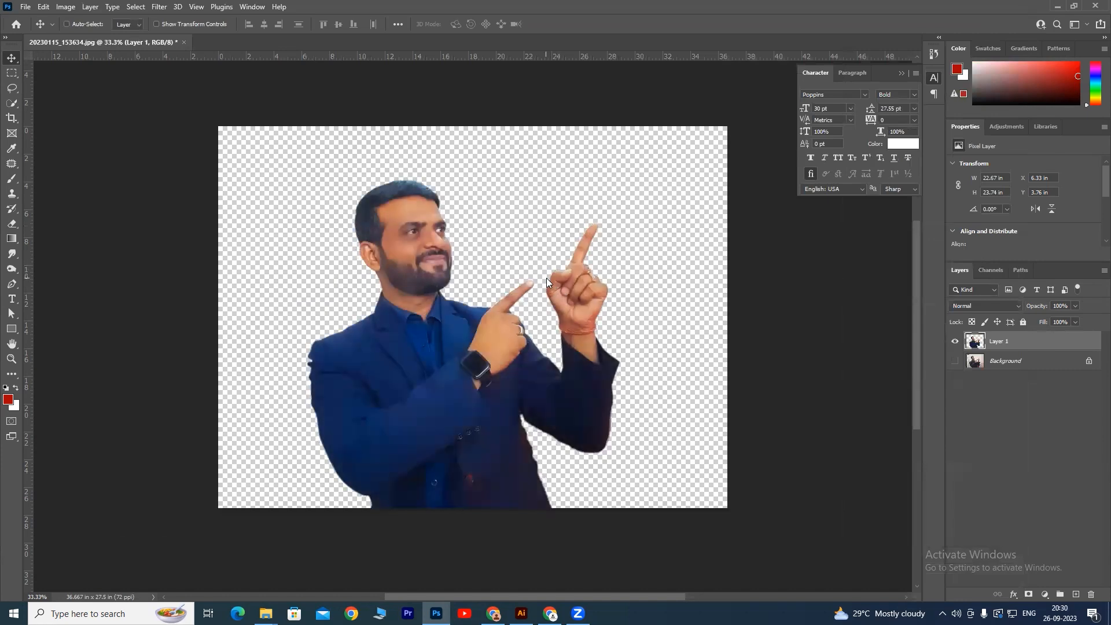
Save a copy of the cut-out as the PNG file "MY 1" with the large file size option
key("ctrl+alt+s")
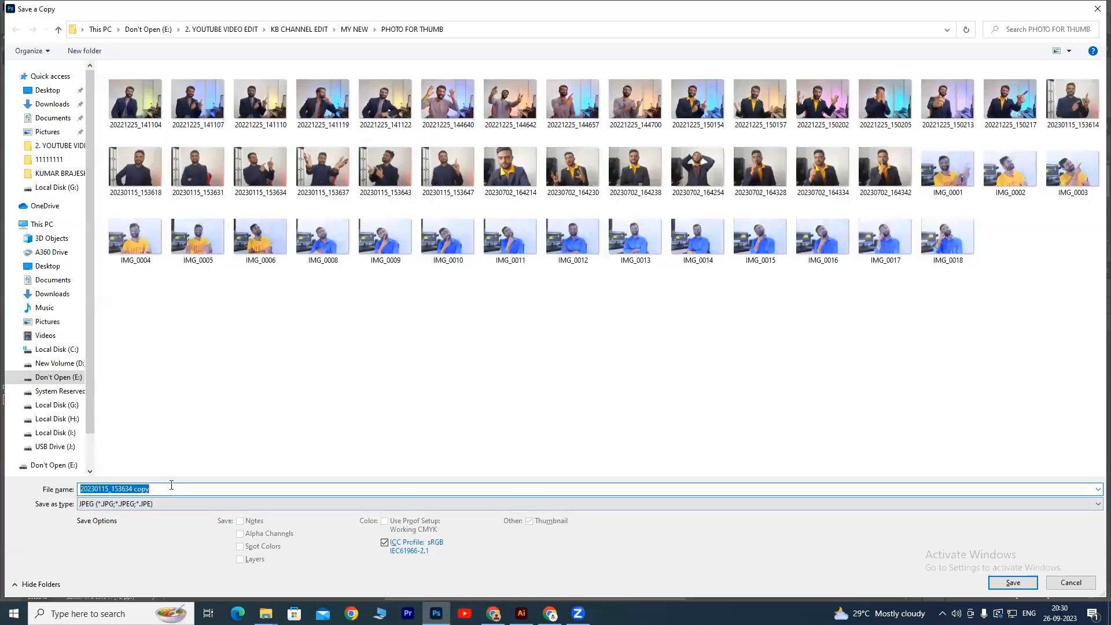
type("MY 1")
left_click(153, 508)
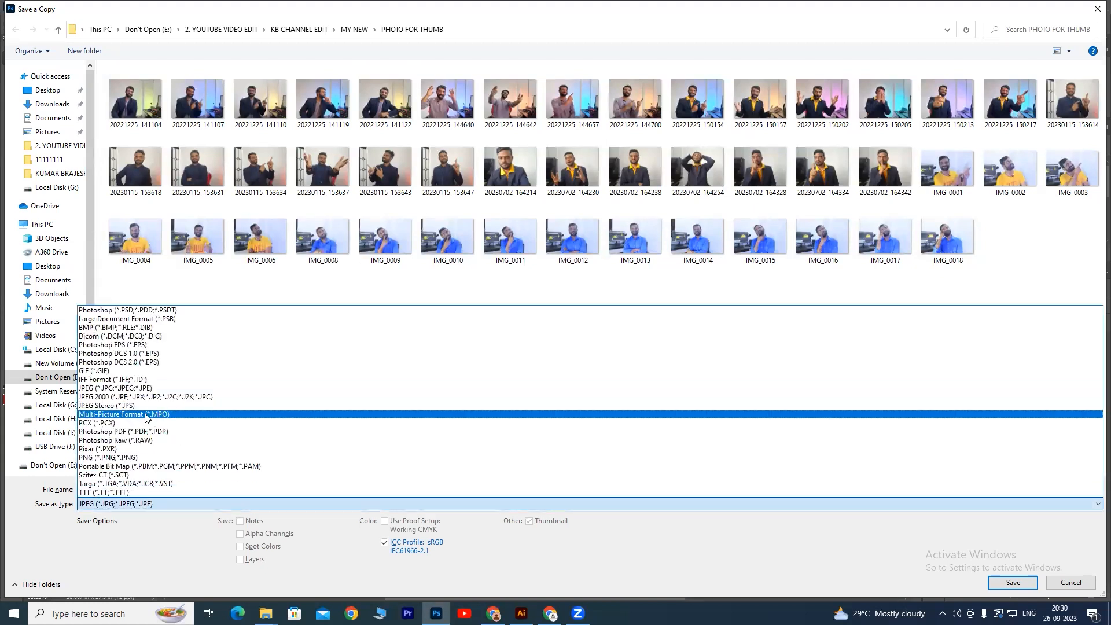
left_click(128, 458)
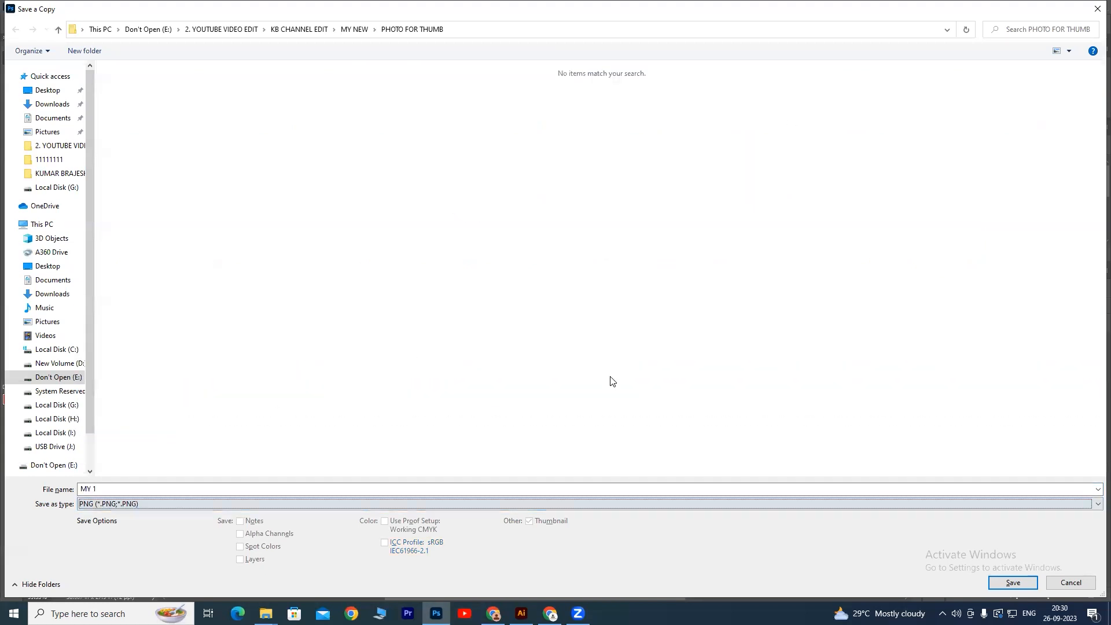
left_click(1013, 581)
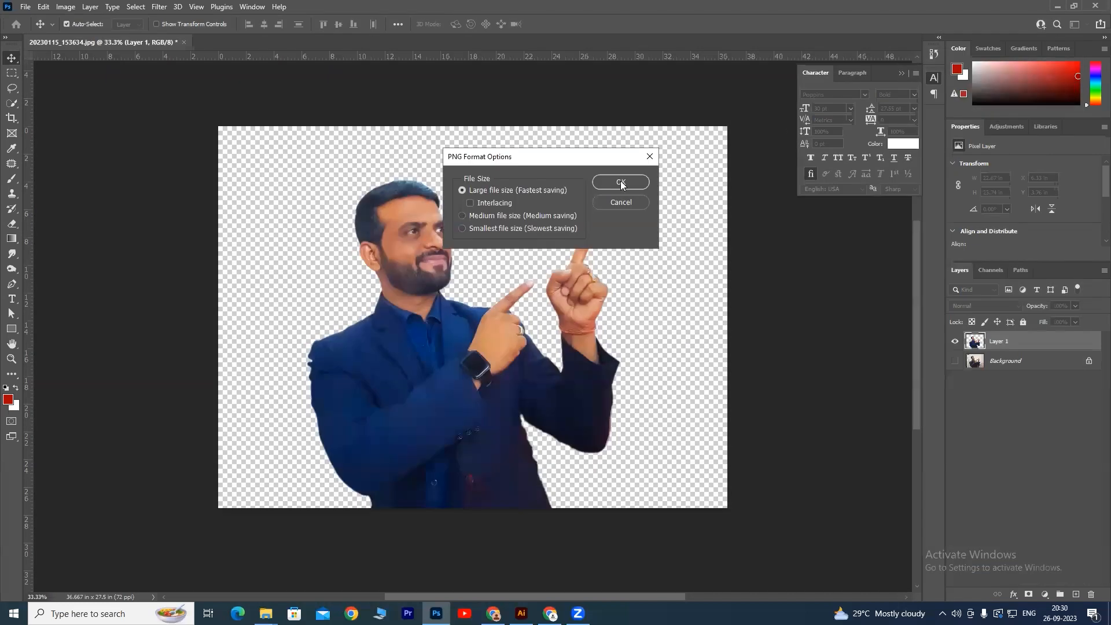
left_click(619, 181)
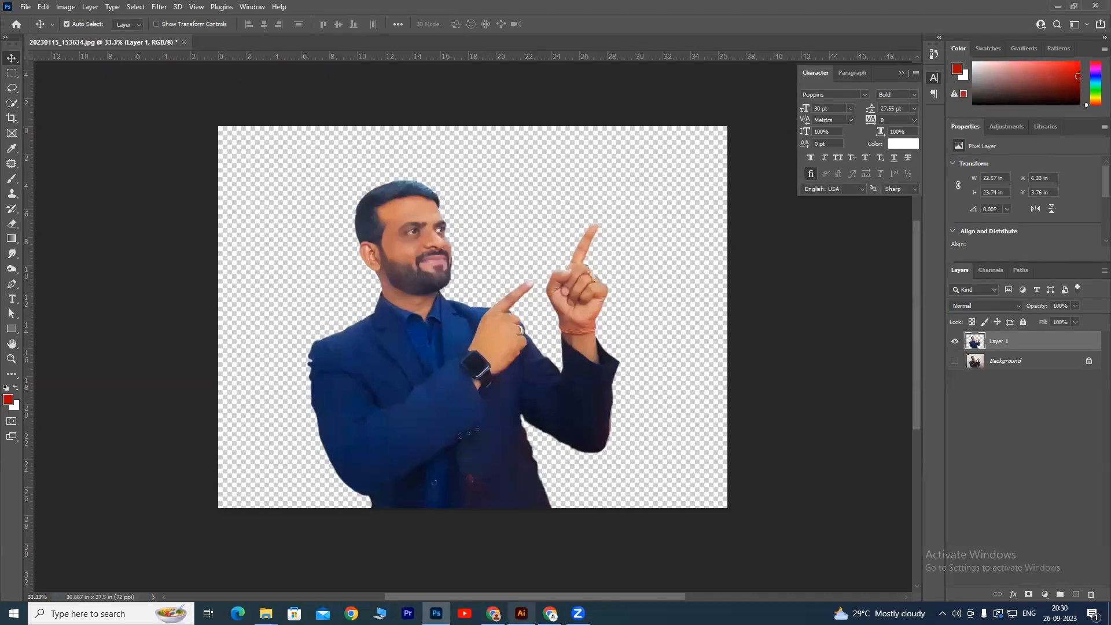
Switch to Chrome, search for "remove bg" in a new tab and open the remove.bg website
left_click(555, 570)
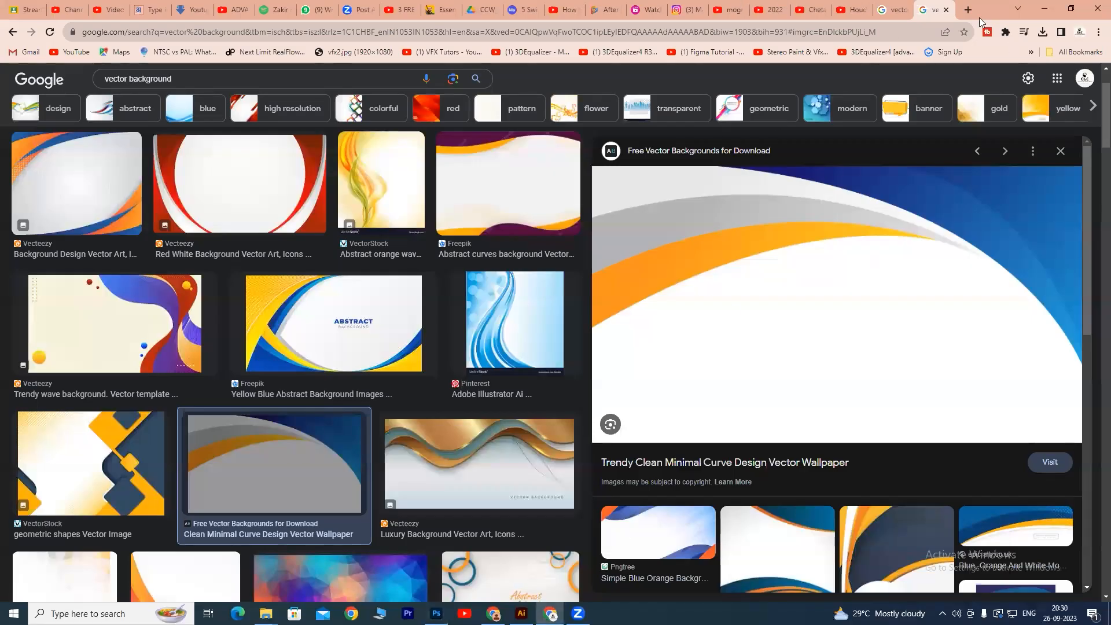
left_click(968, 10)
left_click(653, 35)
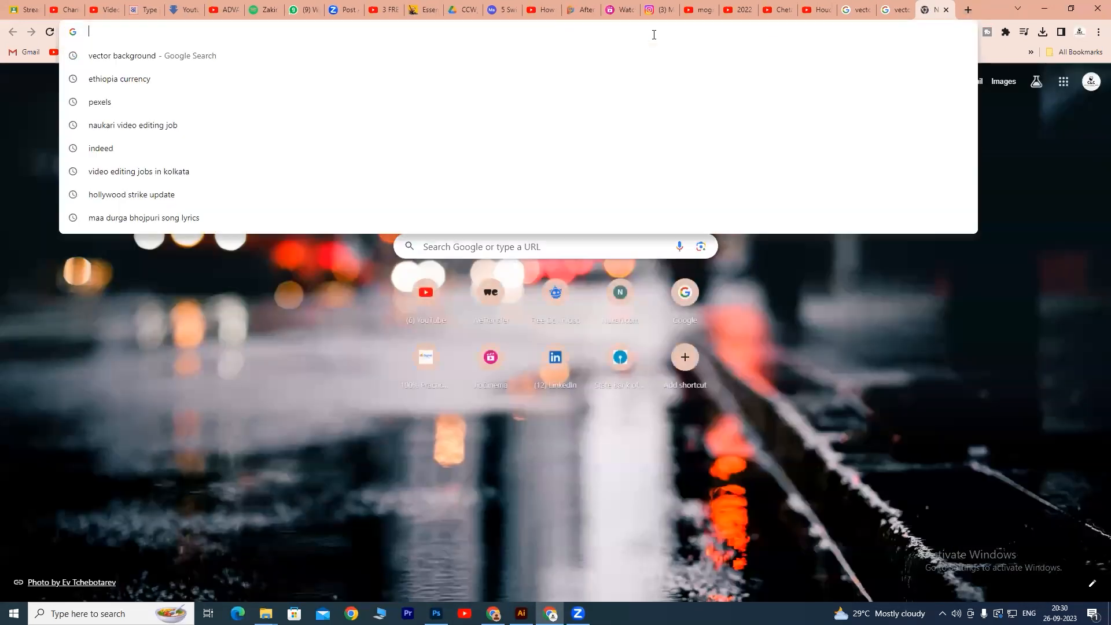
type("remove")
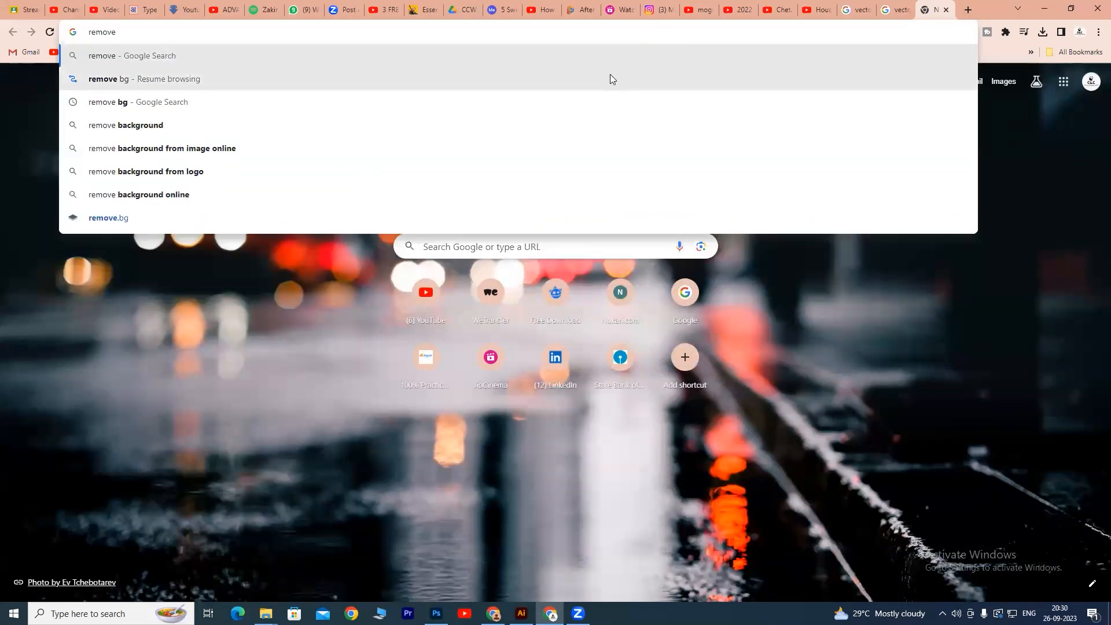
left_click(108, 79)
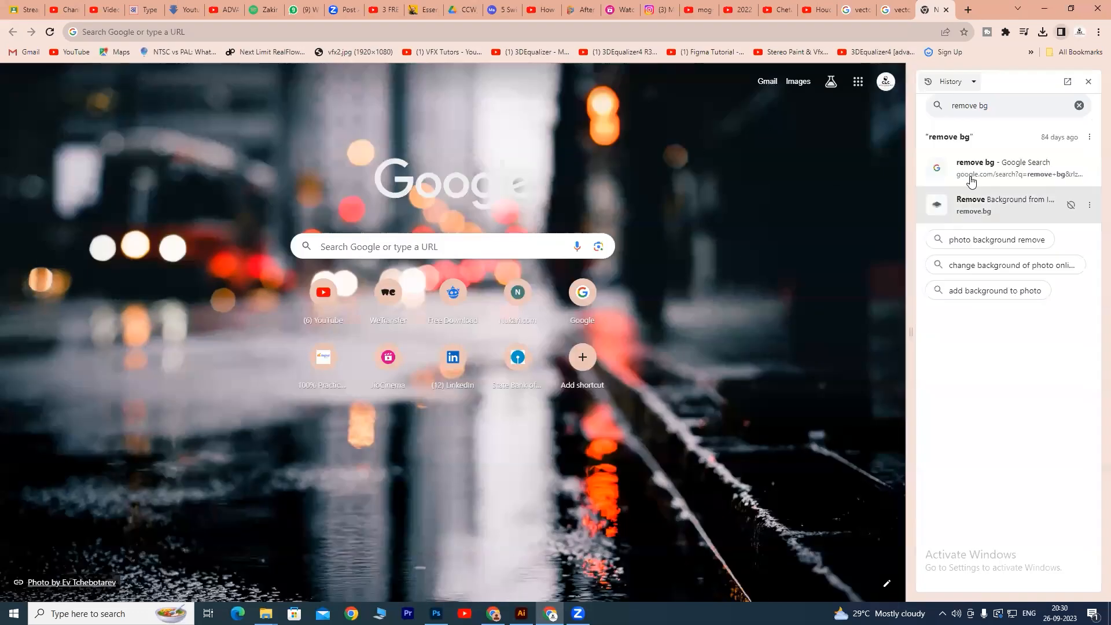
left_click(973, 170)
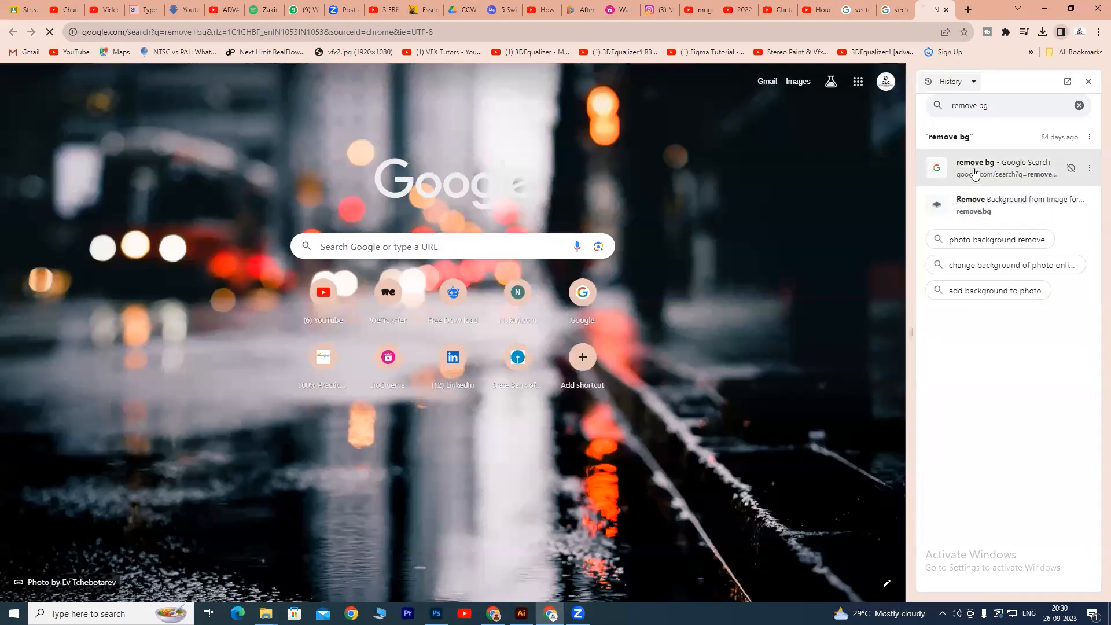
left_click(214, 215)
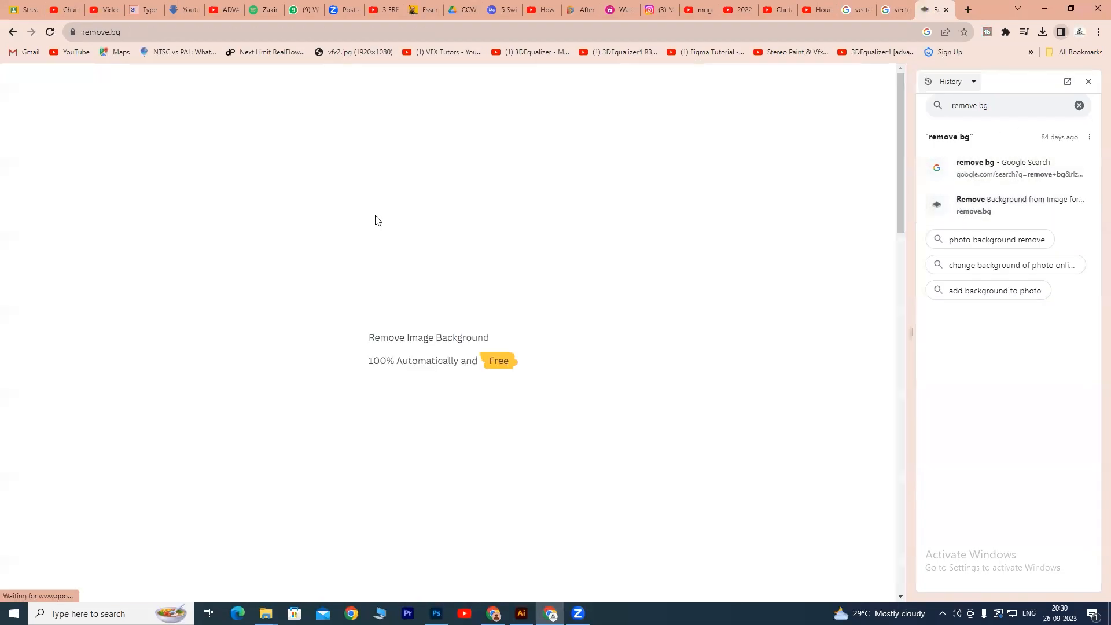
left_click(1088, 82)
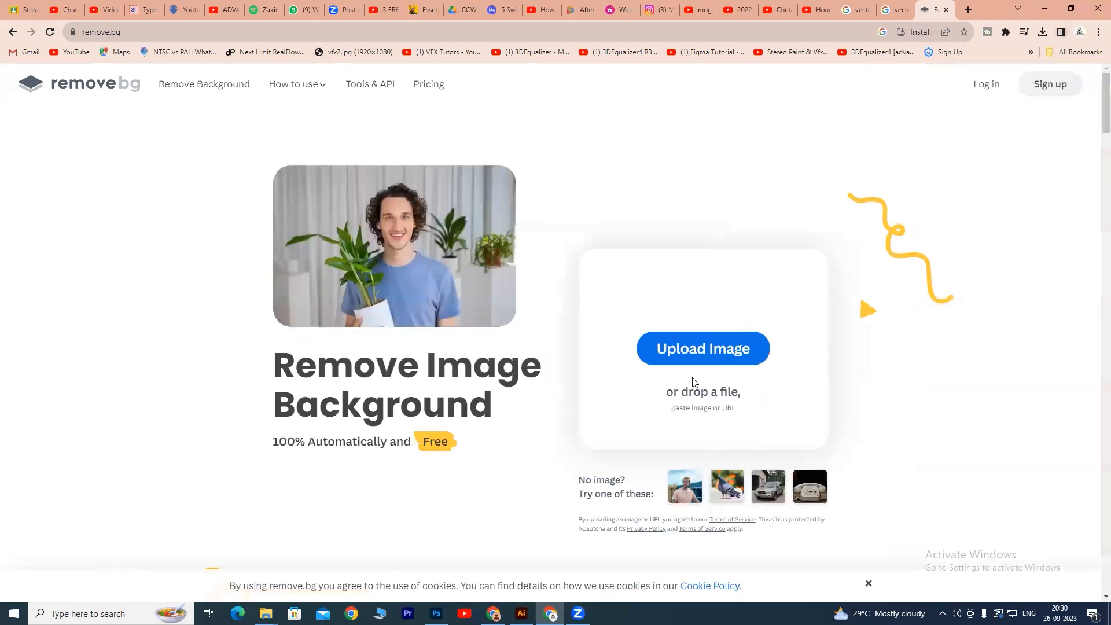
Upload the original photo from the PHOTO FOR THUMB folder to remove.bg, download the preview-size cut-out and check the HD download option
mouse_move(266, 613)
left_click(391, 558)
left_click_drag(301, 135, 678, 359)
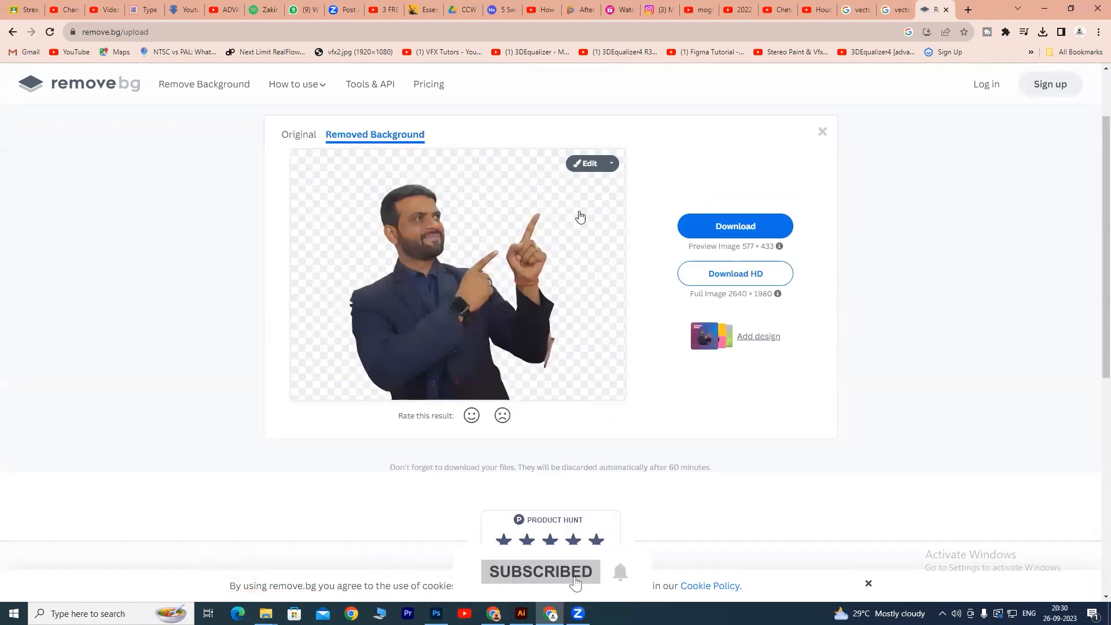
left_click(734, 227)
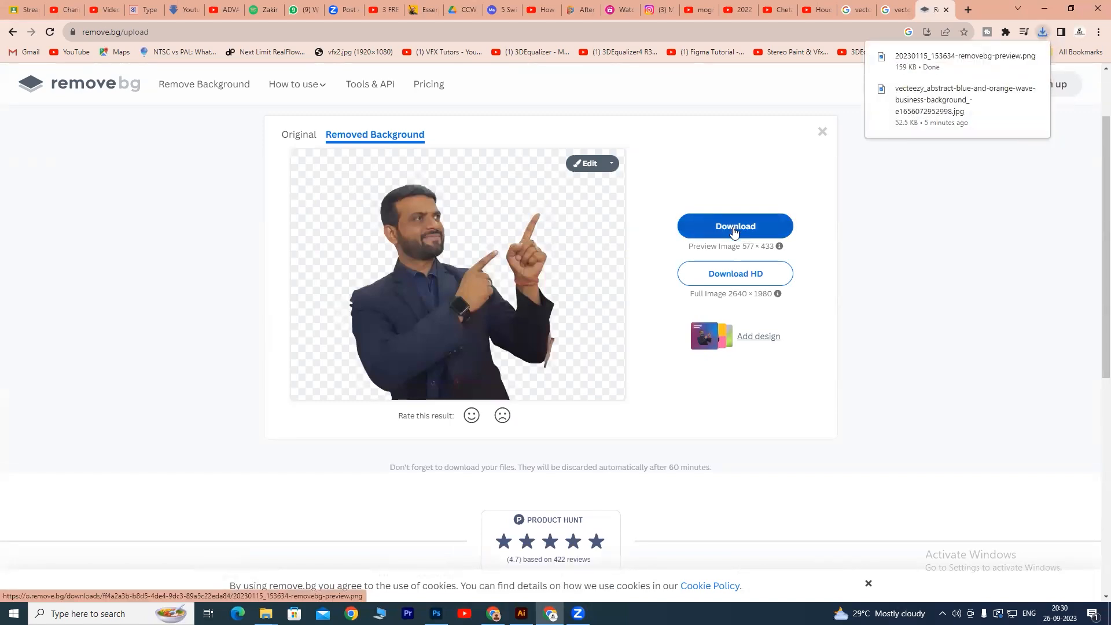
left_click(739, 274)
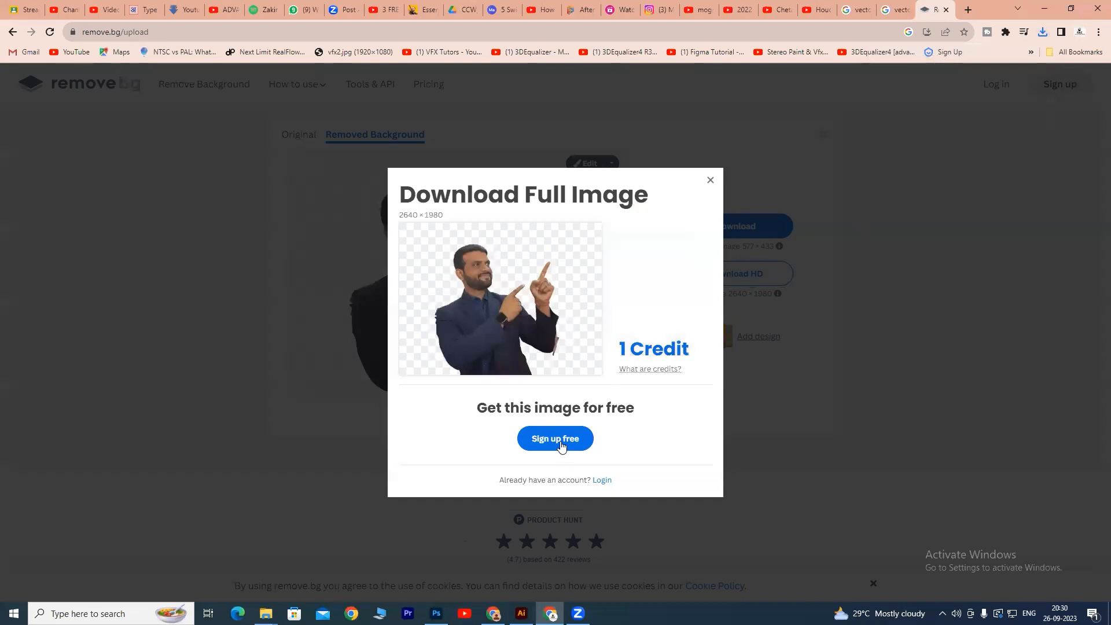
left_click(710, 180)
Place the downloaded remove.bg PNG in the Illustrator document, enlarge it to about 961 x 722 px on the artboard's left half and embed it
left_click(1042, 33)
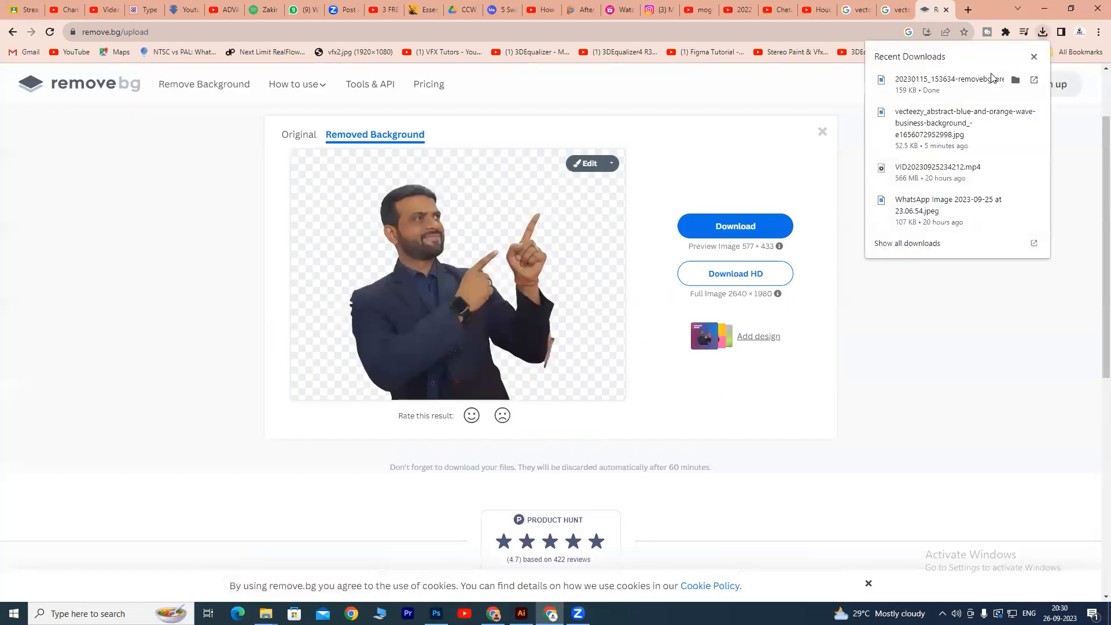
left_click(1018, 80)
left_click_drag(513, 168, 409, 237)
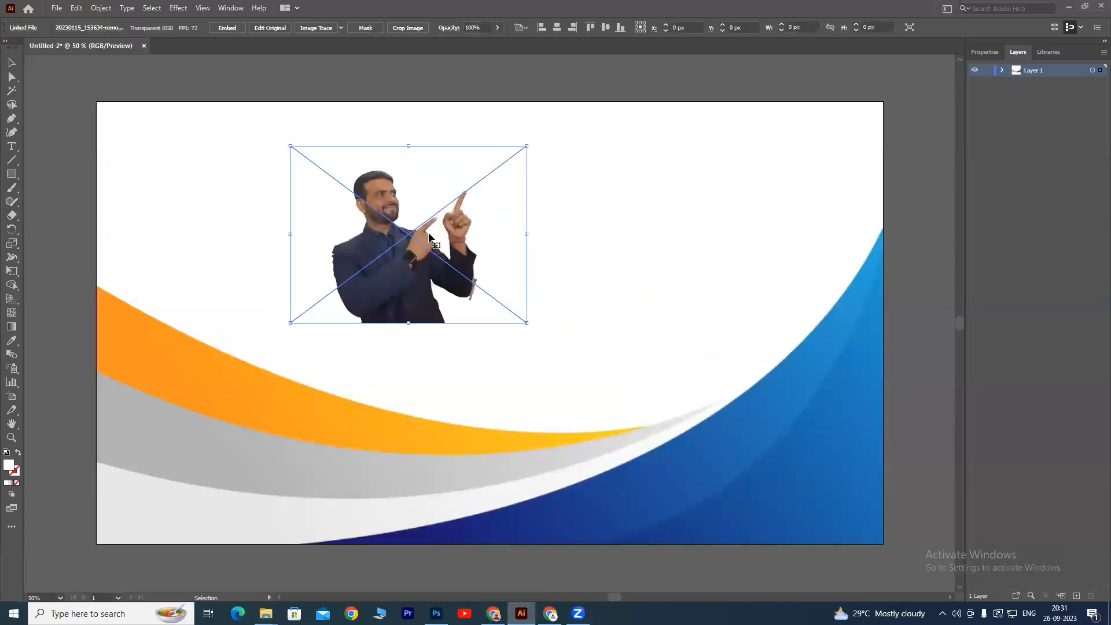
left_click_drag(410, 295, 310, 292)
left_click_drag(426, 317, 585, 427)
left_click_drag(321, 314, 251, 311)
key("Return")
key("Escape")
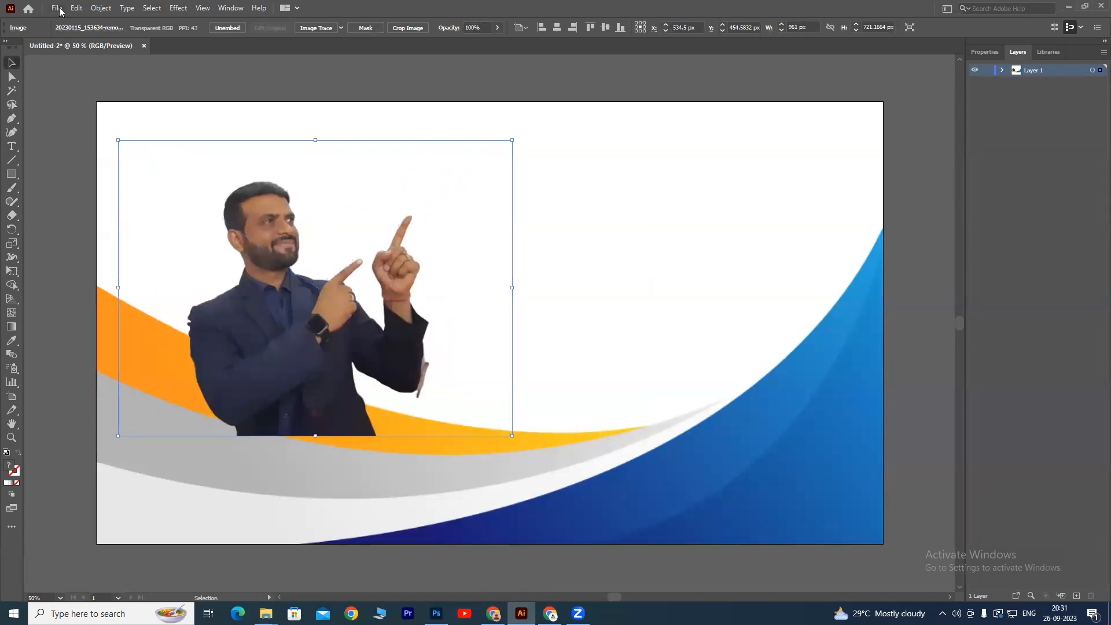
Try to place the MY 1 PNG from the PHOTO FOR THUMB folder directly on the Illustrator artboard
mouse_move(266, 613)
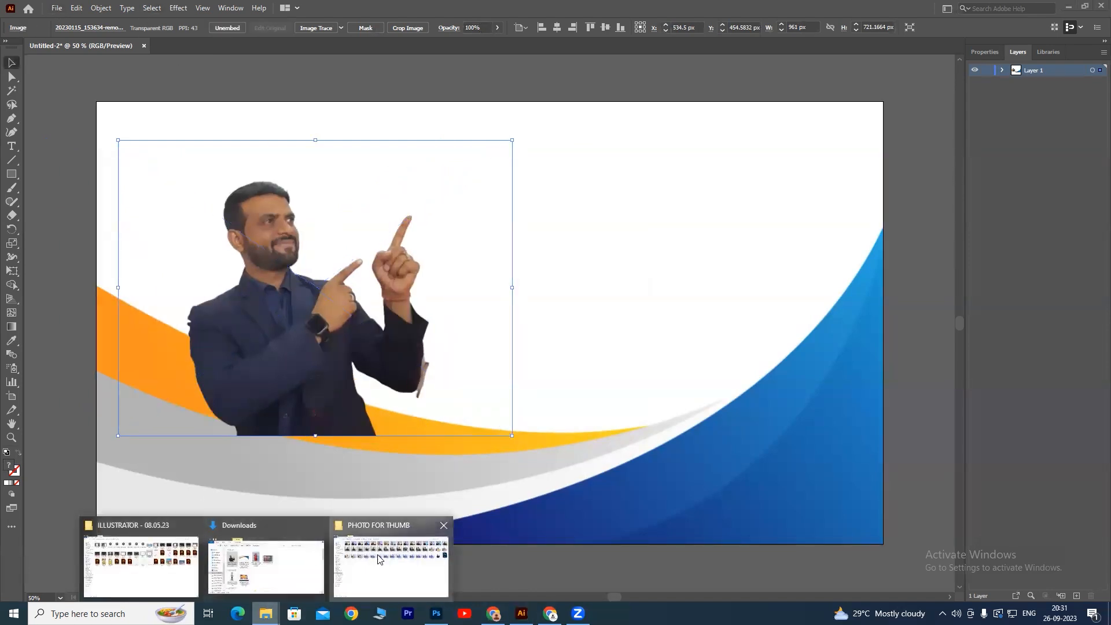
left_click(393, 558)
left_click(1095, 272)
left_click_drag(1016, 203, 570, 298)
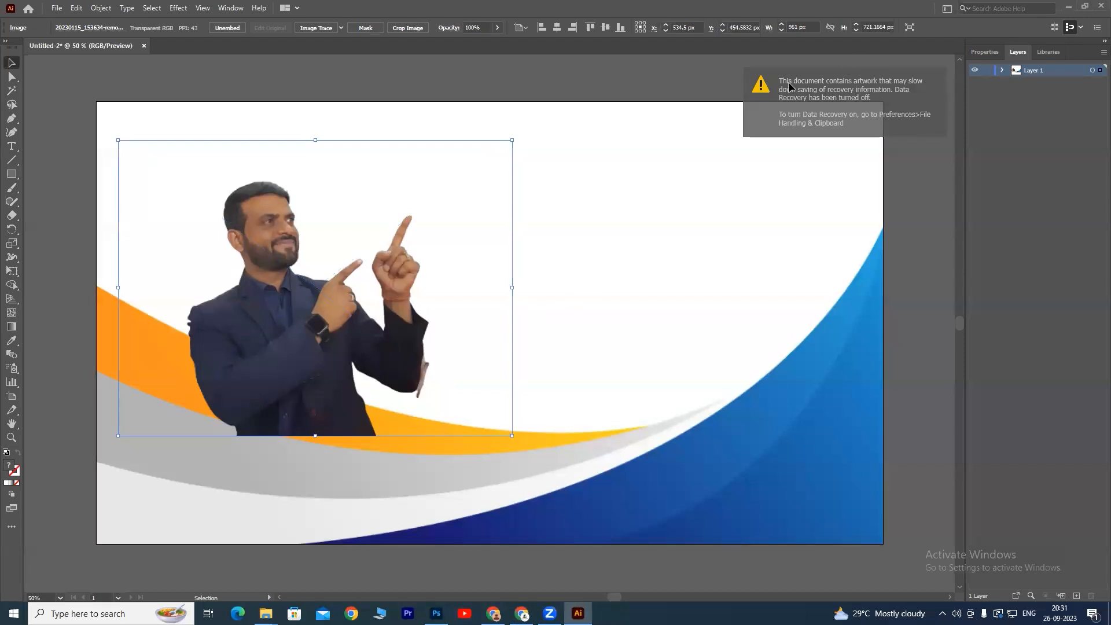
left_click(685, 72)
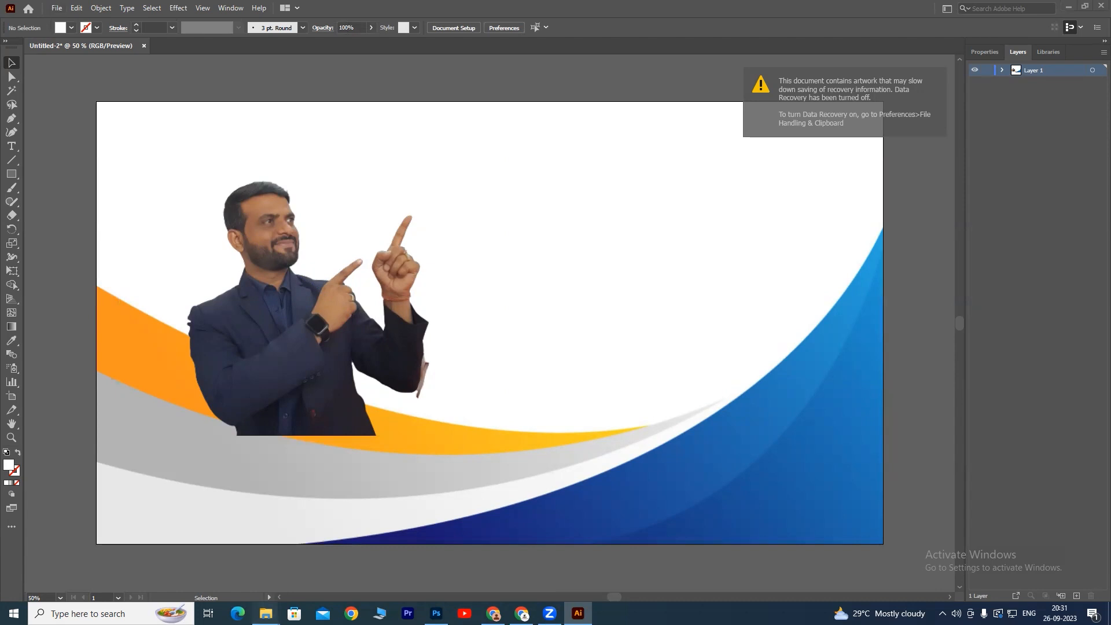
Open MY 1.png from the PHOTO FOR THUMB folder as its own Illustrator document and transfer its image to Untitled-2
mouse_move(265, 613)
left_click(375, 564)
left_click_drag(1028, 203, 370, 45)
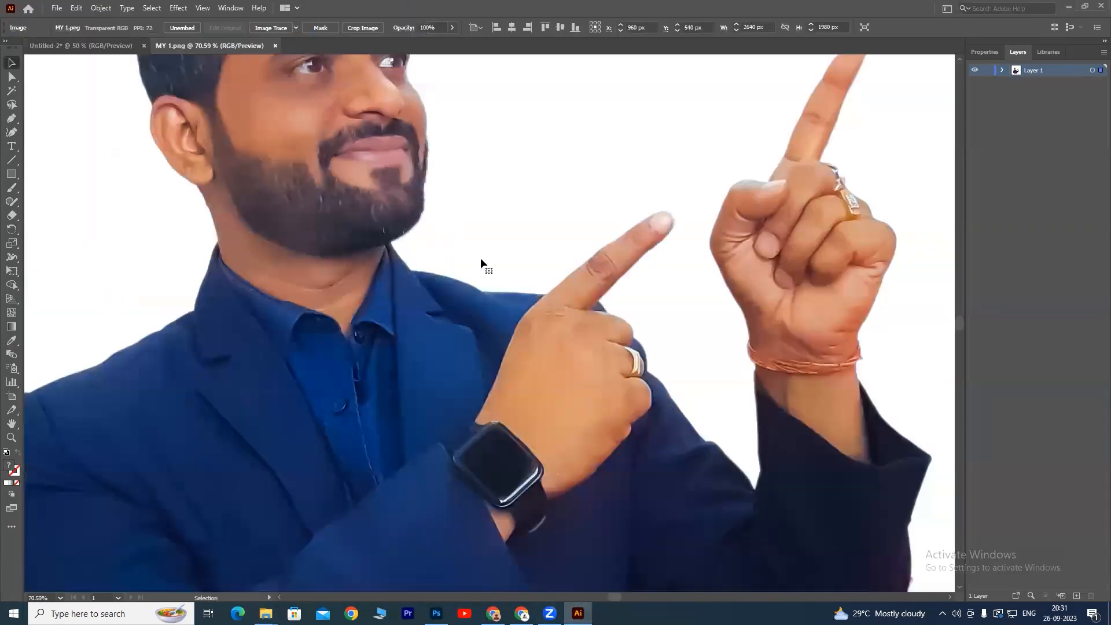
key("ctrl+minus")
key("ctrl+minus")
key("ctrl+minus")
key("ctrl+minus")
left_click_drag(439, 252, 605, 225)
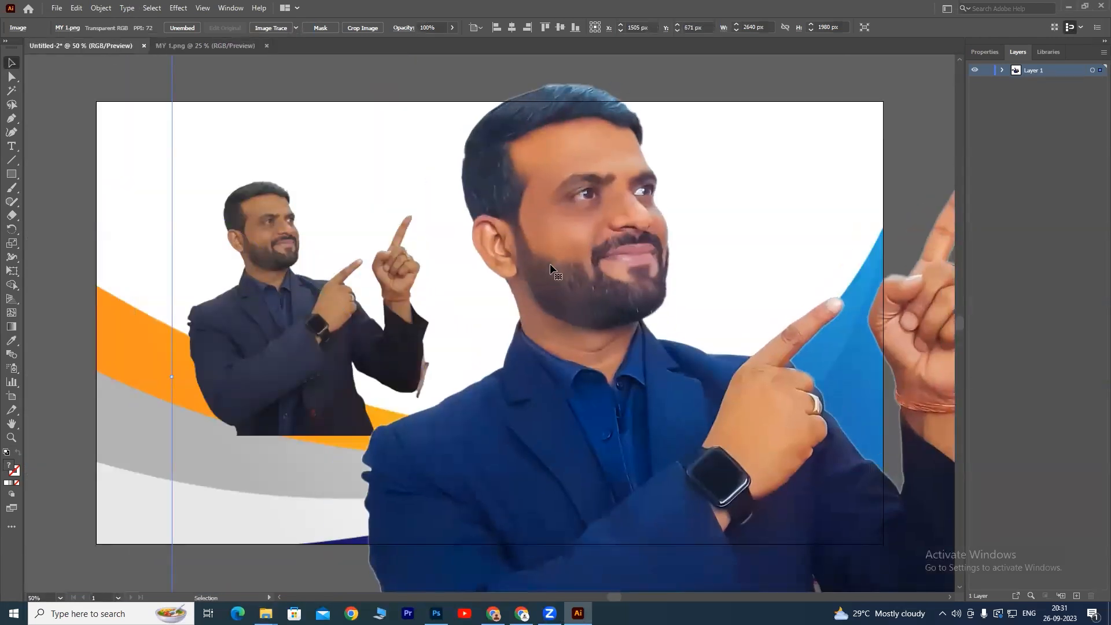
Scale the MY 1 image down to about 1287 x 965 px and position it on the artboard's right half beside the remove.bg cut-out
key("ctrl+minus")
key("ctrl+minus")
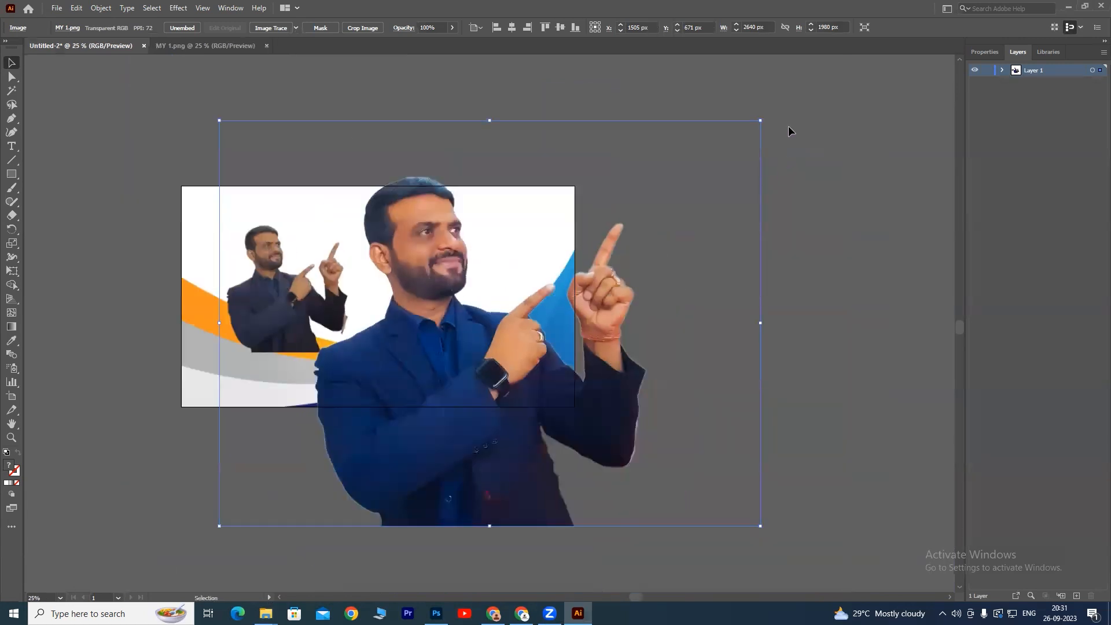
left_click_drag(760, 120, 495, 352)
left_click_drag(351, 417, 471, 273)
left_click_drag(564, 198, 592, 174)
left_click_drag(431, 329, 421, 340)
left_click_drag(583, 190, 595, 178)
key("ctrl+equal")
key("ctrl+equal")
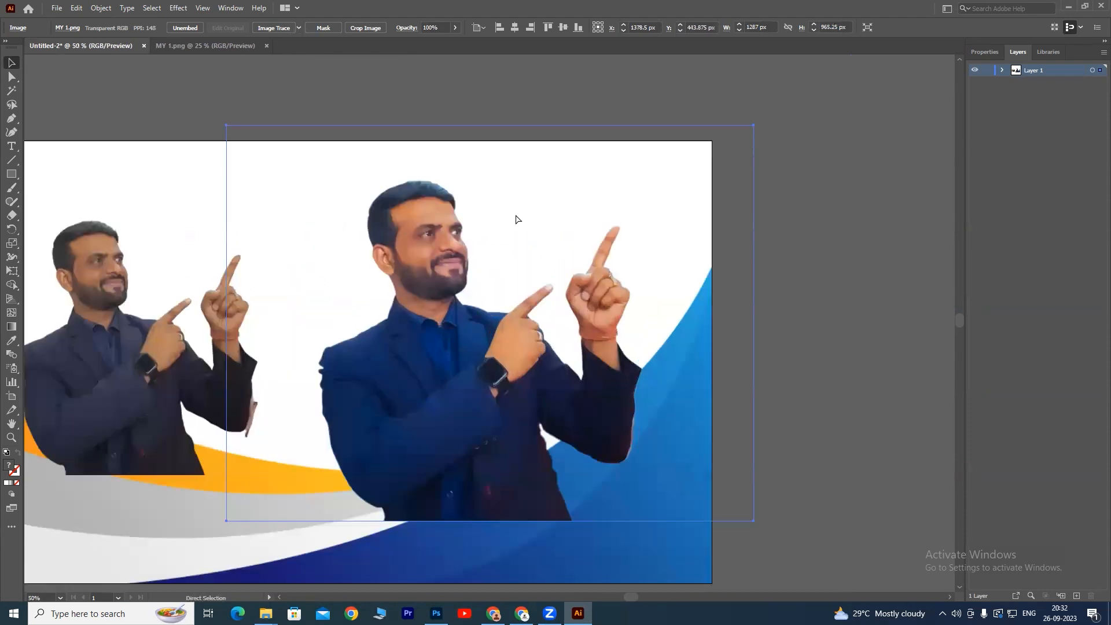
left_click_drag(372, 253, 557, 191)
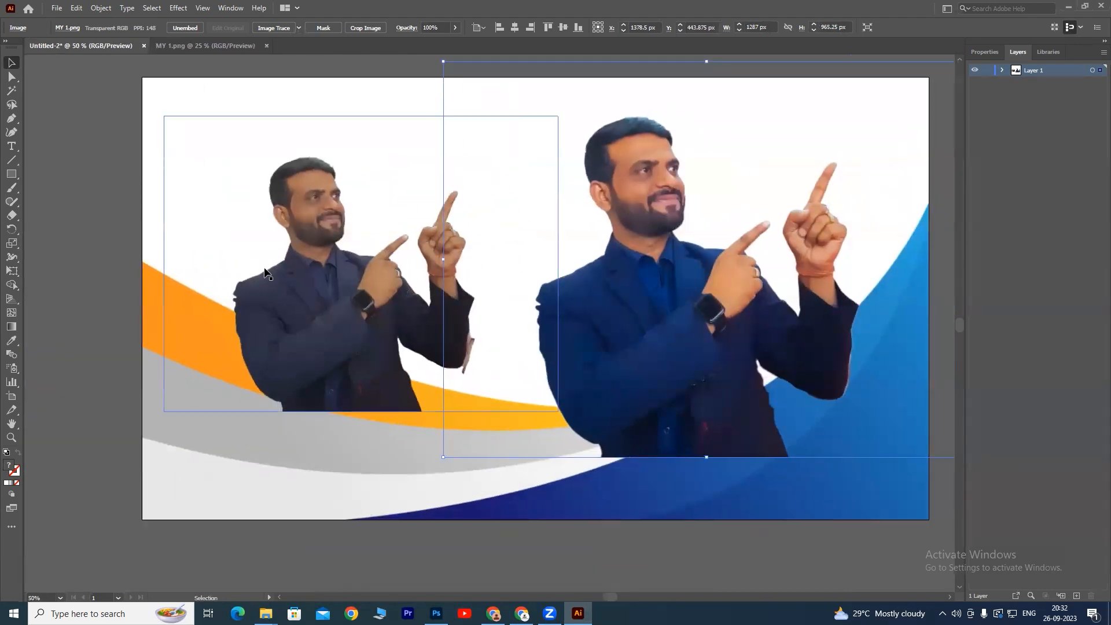
left_click(127, 153)
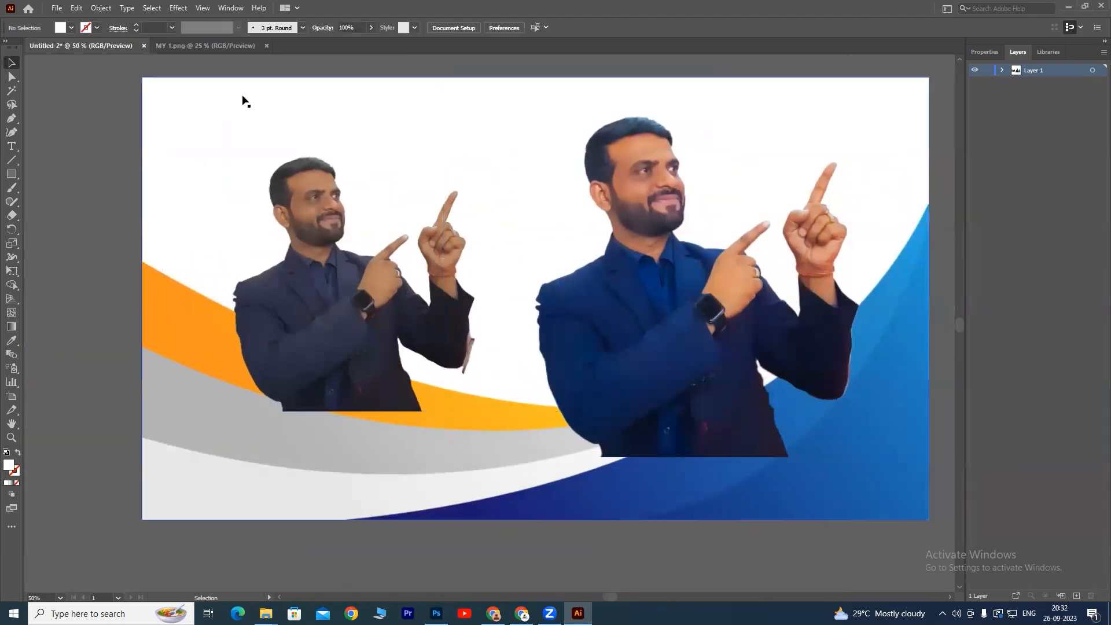
Try deleting the remove.bg cut-out and shifting the MY 1 image to the artboard's left side, and undo both changes
left_click(411, 296)
key("Delete")
left_click_drag(667, 305, 287, 368)
key("ctrl+z")
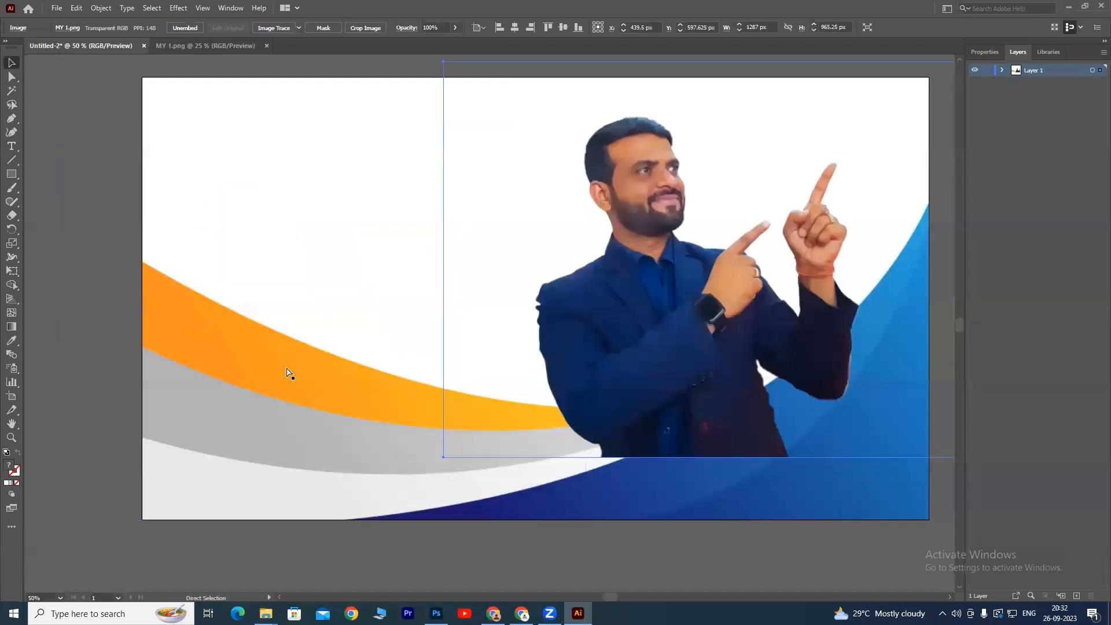
key("ctrl+z")
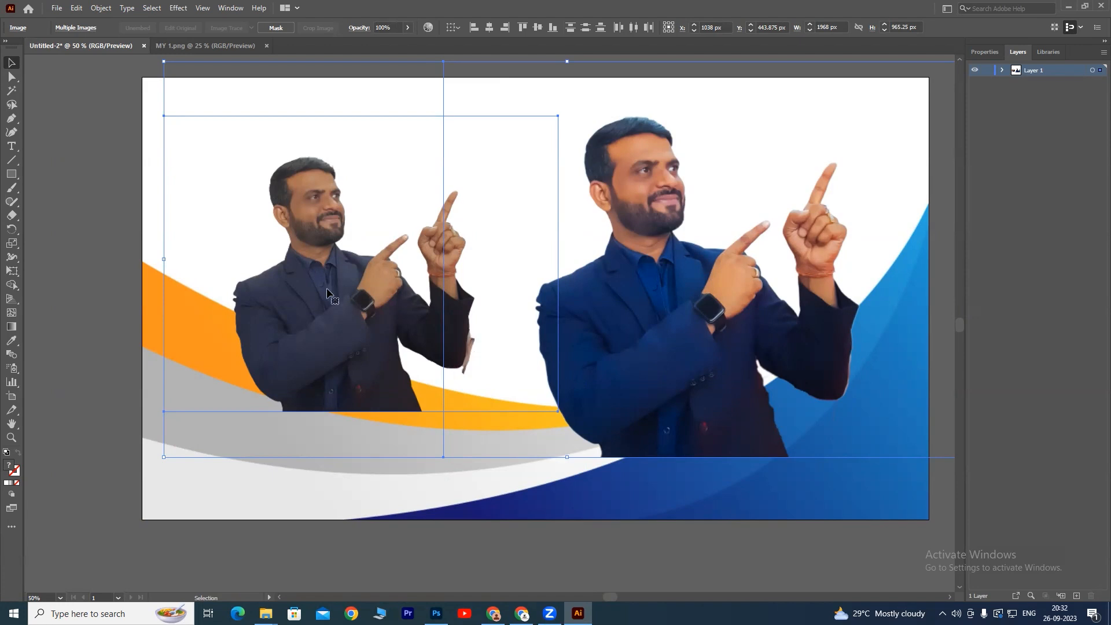
key("Return")
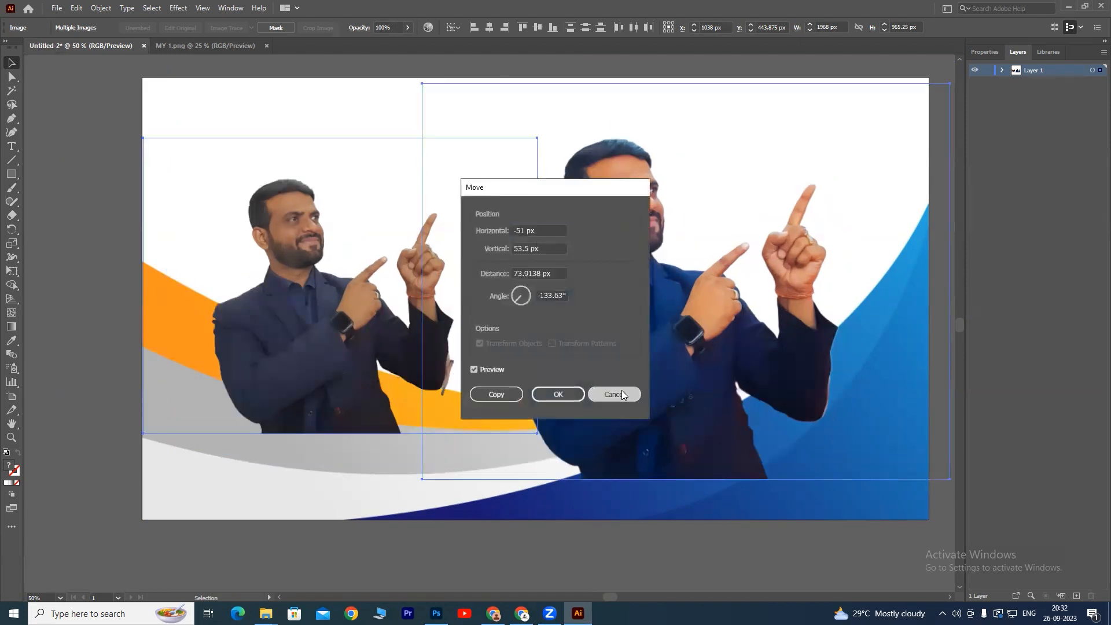
left_click(619, 391)
Delete the remove.bg cut-out and move the MY 1 image to the artboard's left side, flush with its lower edge
left_click(218, 168)
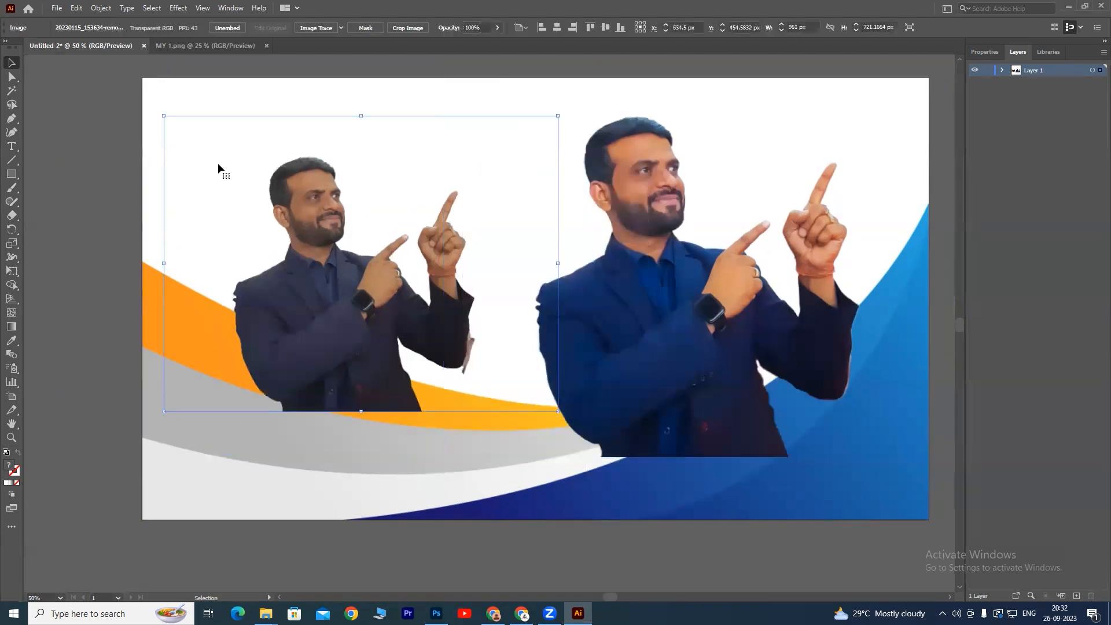
key("Delete")
left_click_drag(694, 305, 329, 366)
left_click(74, 97)
Apply a clipping mask to the MY 1 image of the man on the artboard's left side
left_click(200, 210)
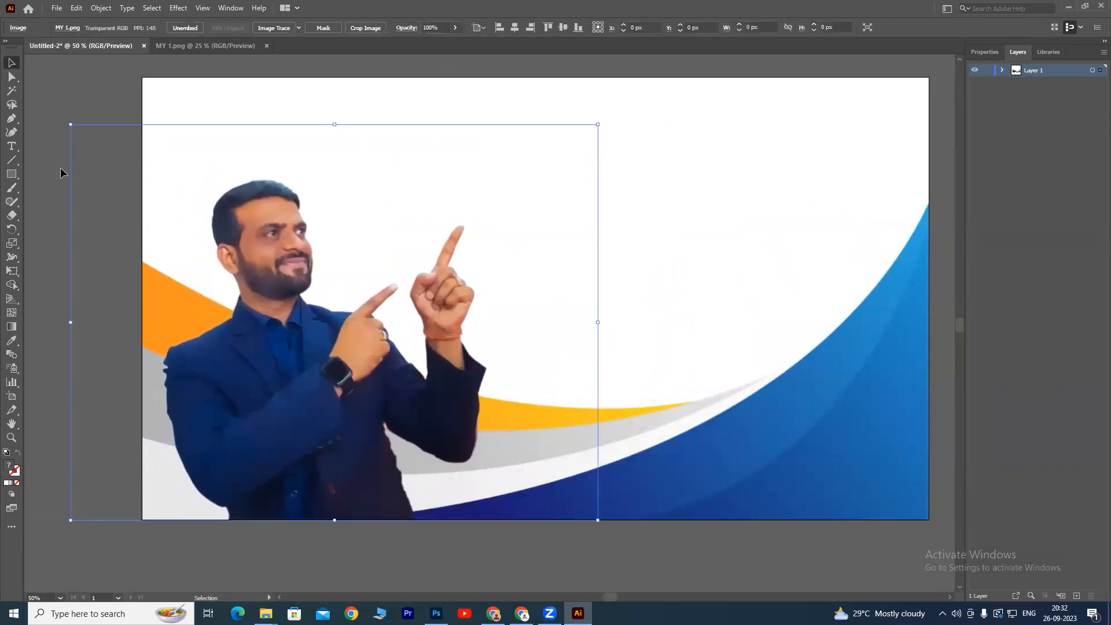
left_click(331, 27)
scroll(64, 578, "down", 2)
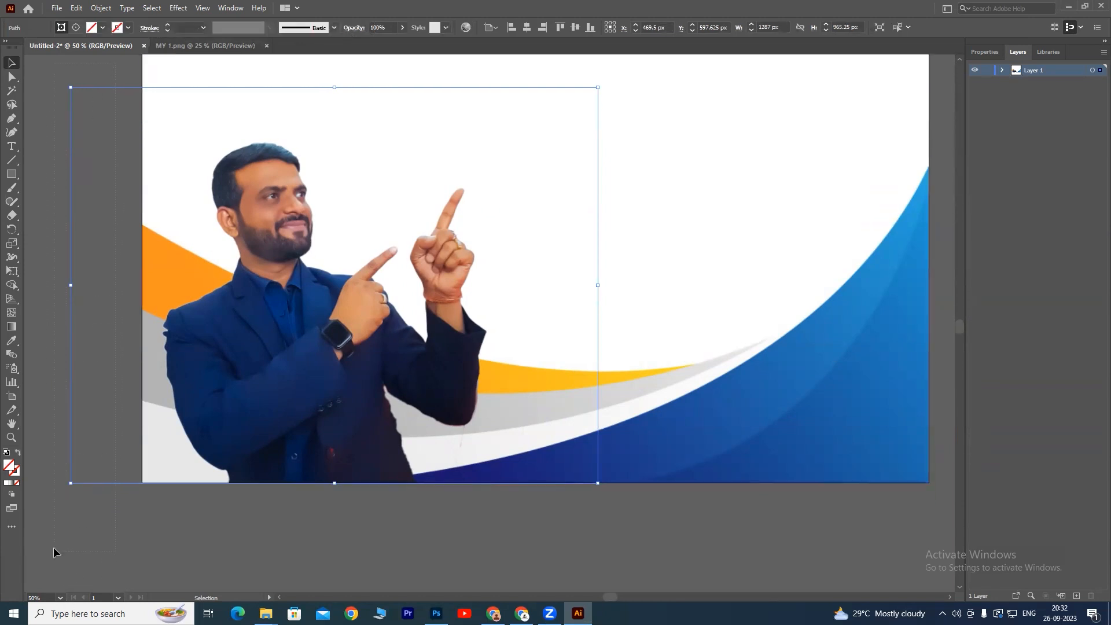
double_click(74, 294)
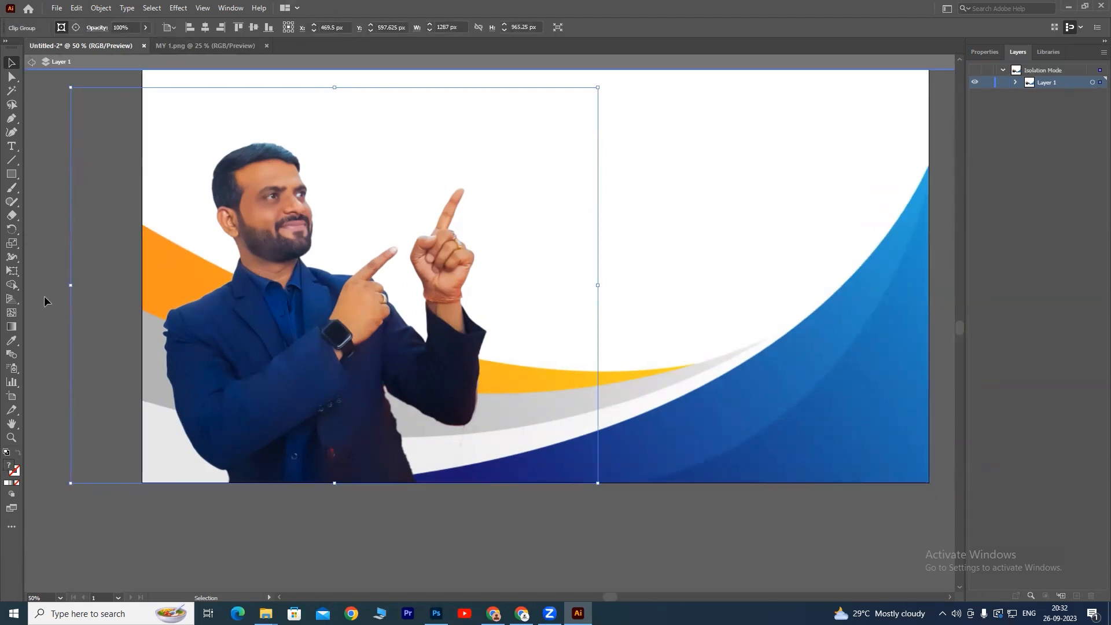
left_click(45, 157)
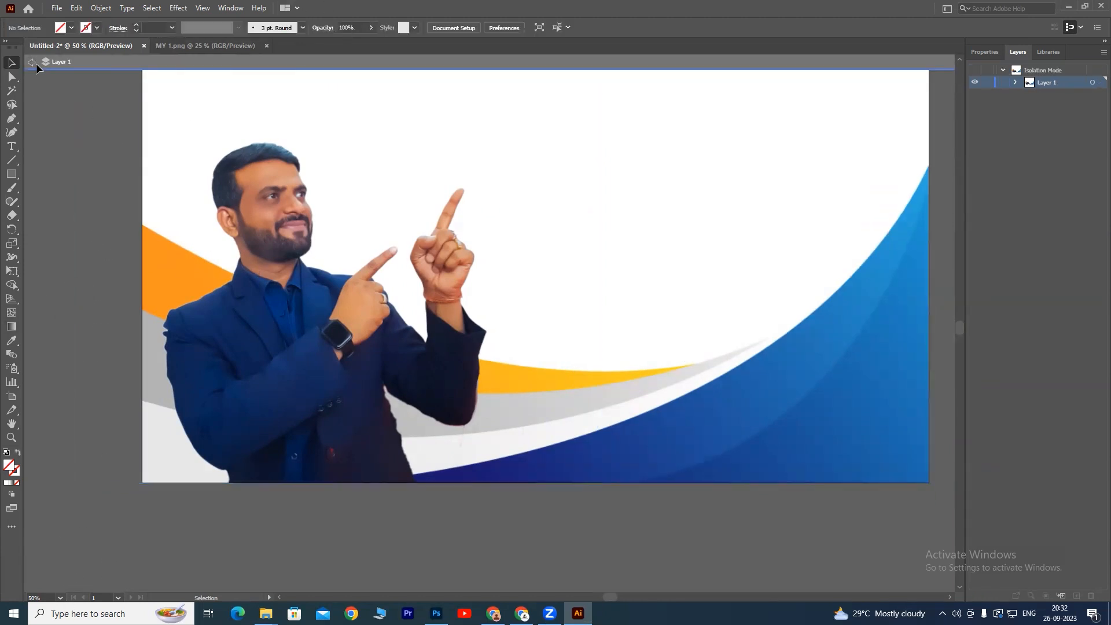
left_click(32, 62)
Add the point text "HOLLYWOOD STRIKE" on the white area near the artboard's upper right
left_click_drag(314, 236, 377, 324)
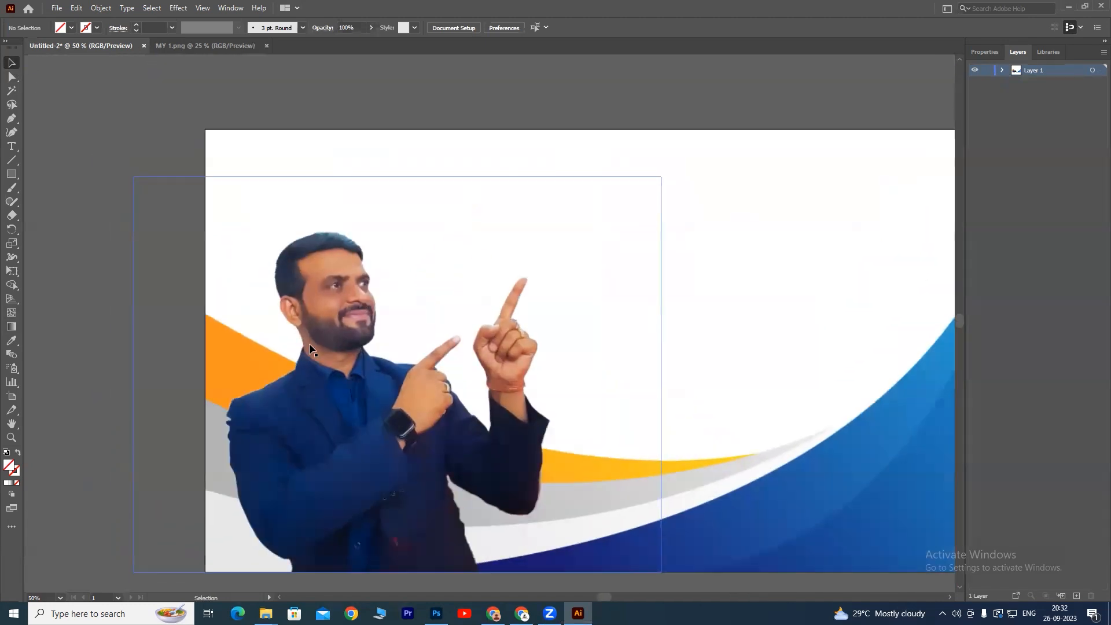
left_click(333, 366)
left_click_drag(447, 345, 434, 284)
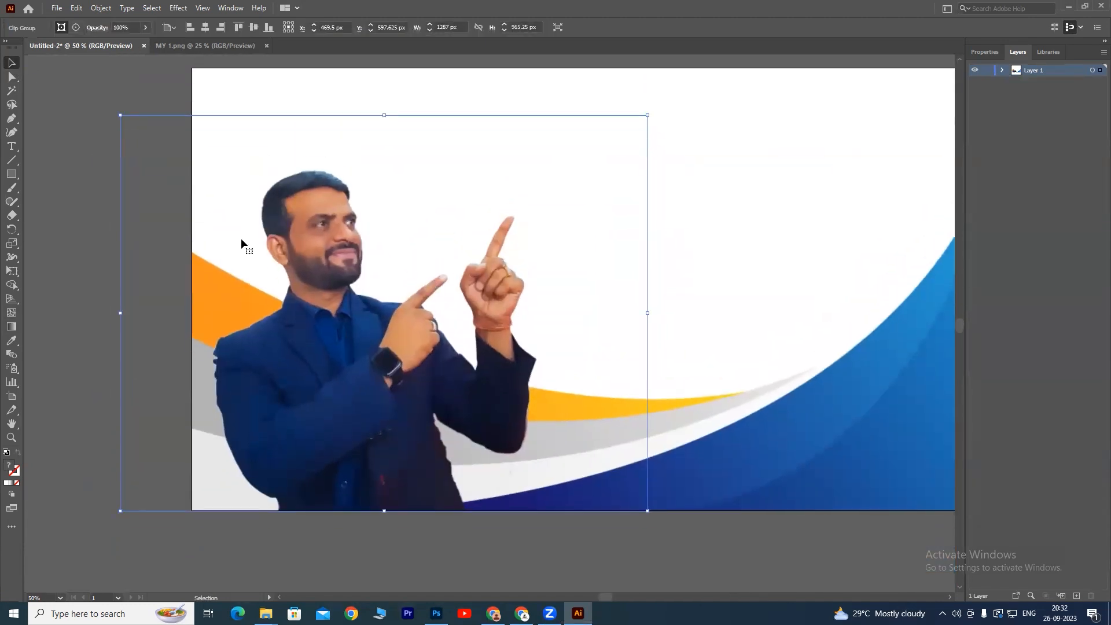
key("ctrl+minus")
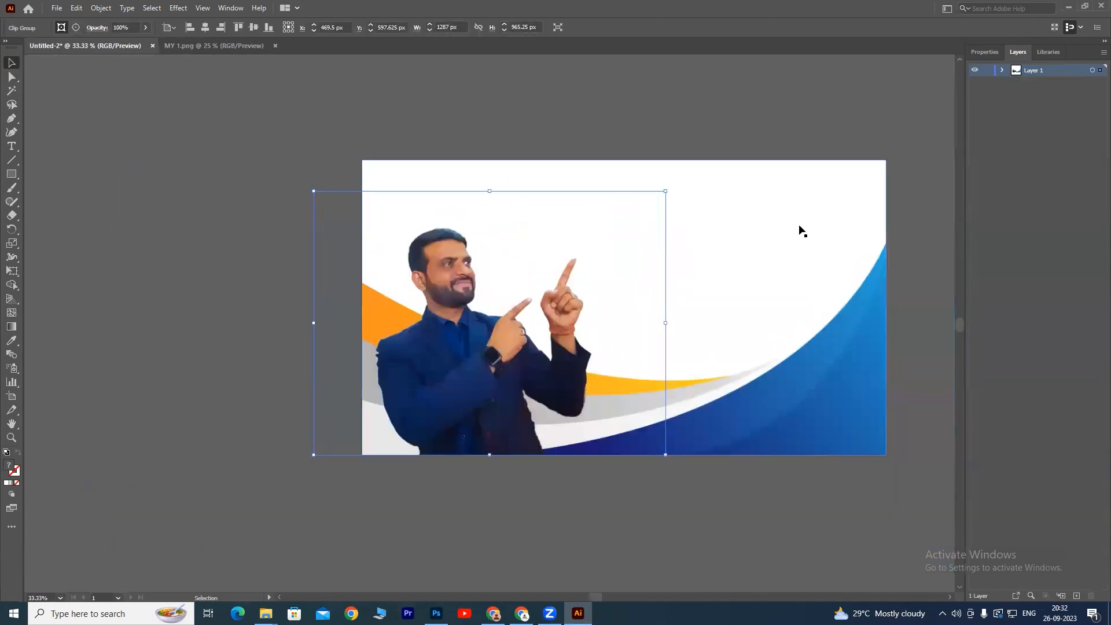
left_click_drag(774, 240, 582, 237)
left_click(543, 172)
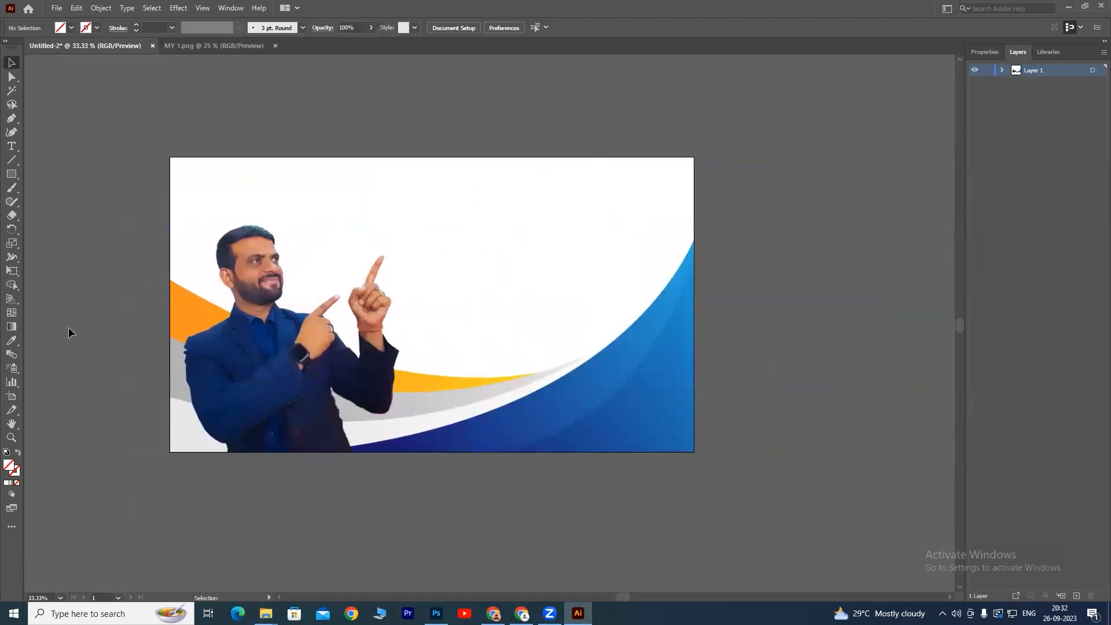
left_click(12, 146)
left_click(496, 200)
key("BackSpace")
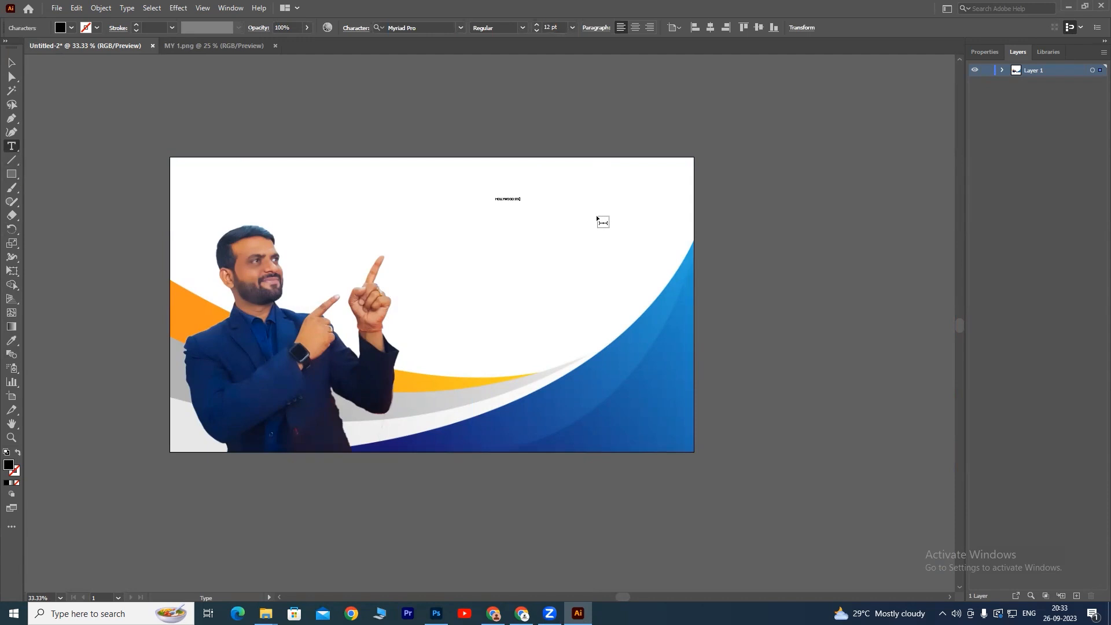
key("Escape")
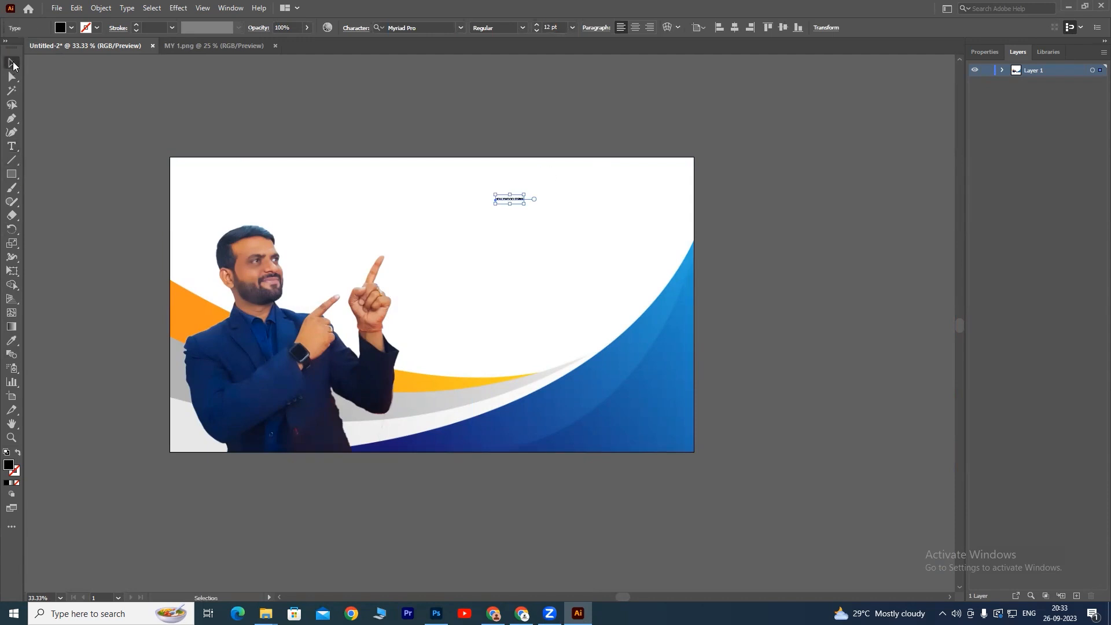
Scale the HOLLYWOOD STRIKE text up to about 133.5 pt and set its font to Poppins Bold
key("ctrl+t")
left_click_drag(524, 204, 667, 275)
key("Return")
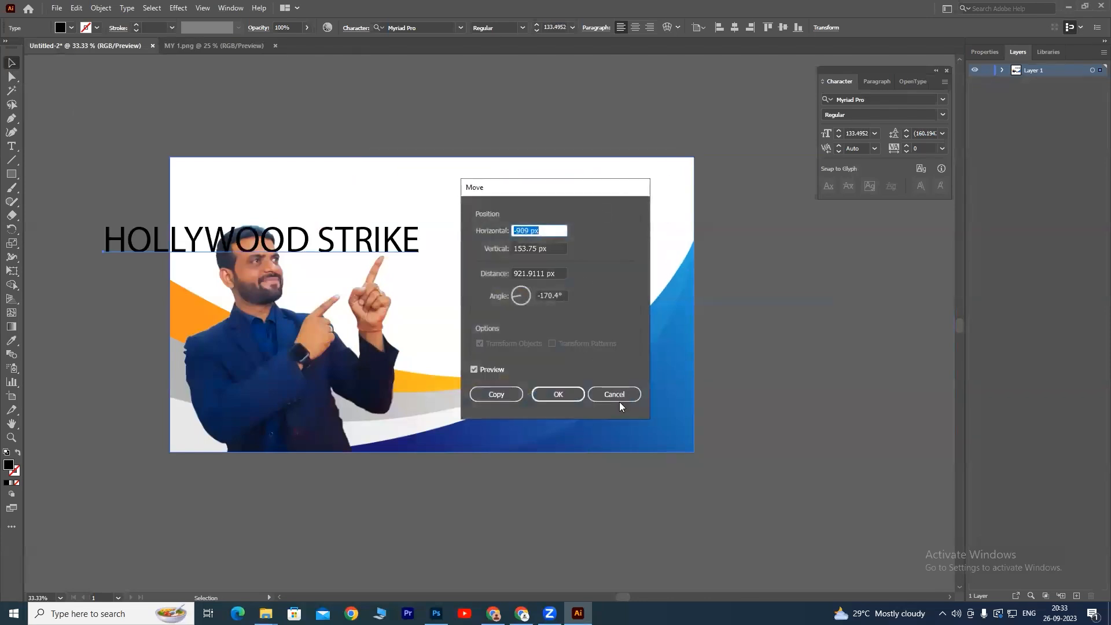
left_click(615, 396)
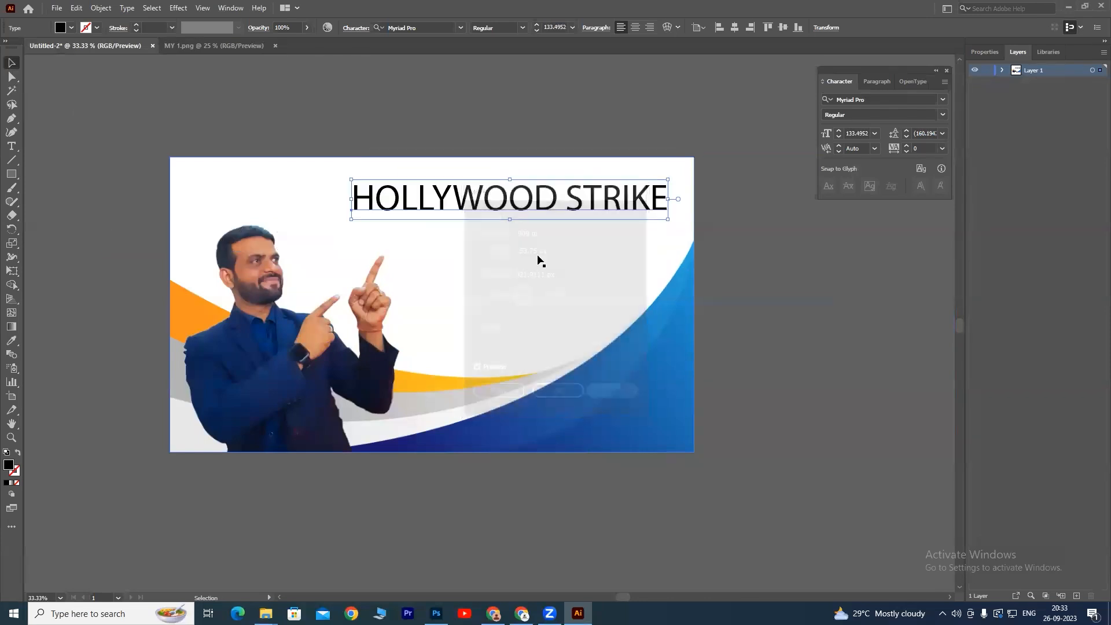
left_click(869, 100)
type("popp")
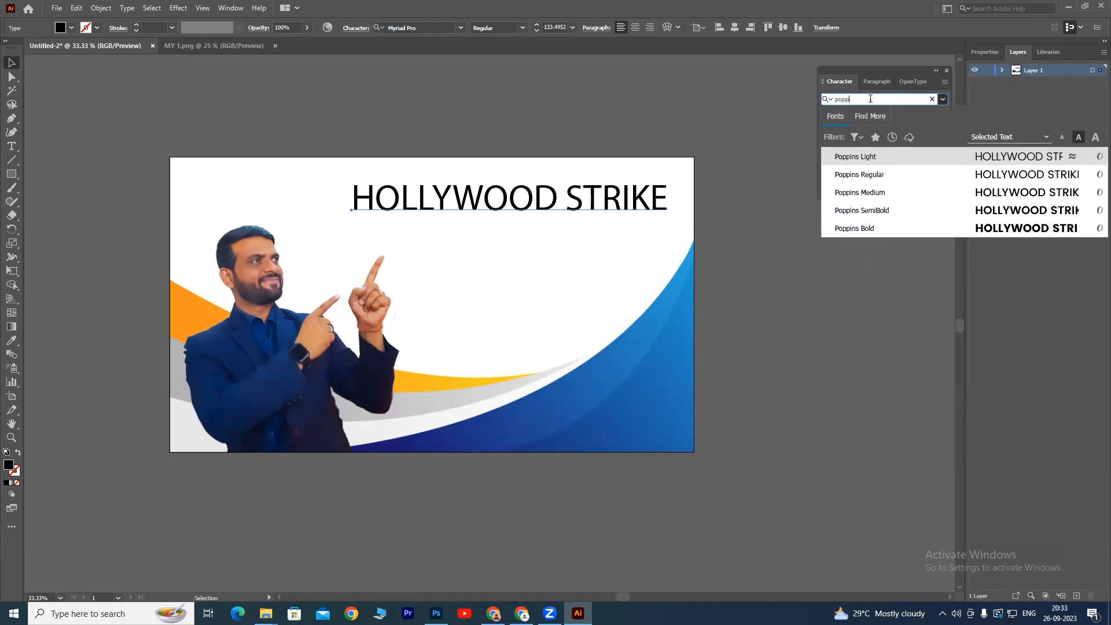
left_click(864, 228)
Shift the title towards the man and break it so that STRIKE starts a second line
left_click_drag(593, 197, 547, 207)
key("t")
left_click(560, 204)
triple_click(560, 204)
left_click(560, 203)
key("BackSpace")
key("Return")
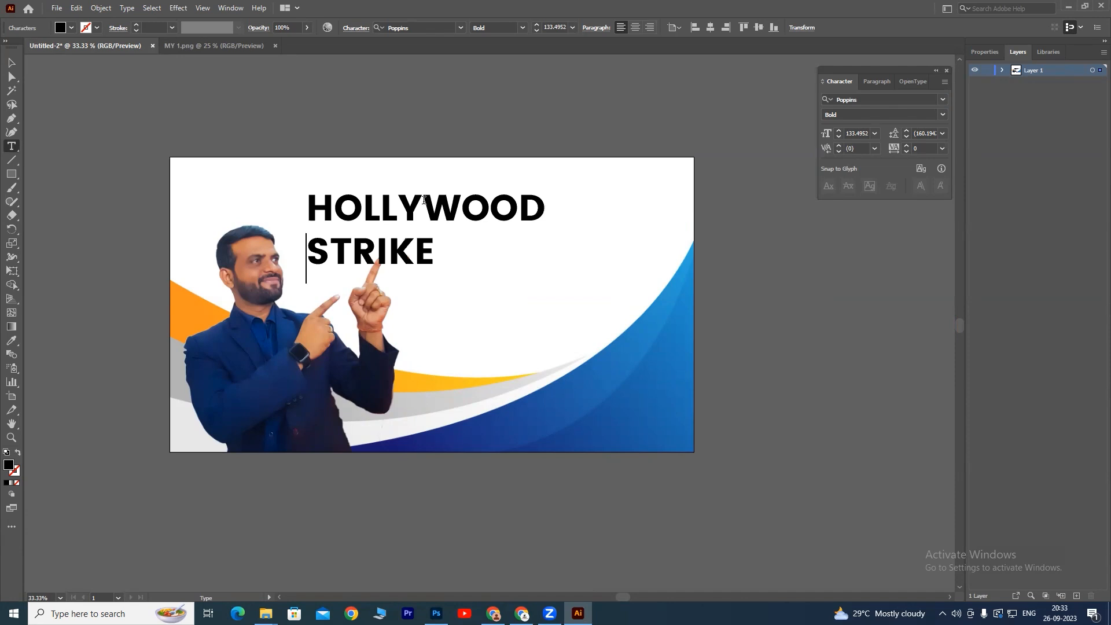
Centre-align the two-line title and move it to the white area beside the man's raised finger
left_click(13, 60)
left_click(635, 28)
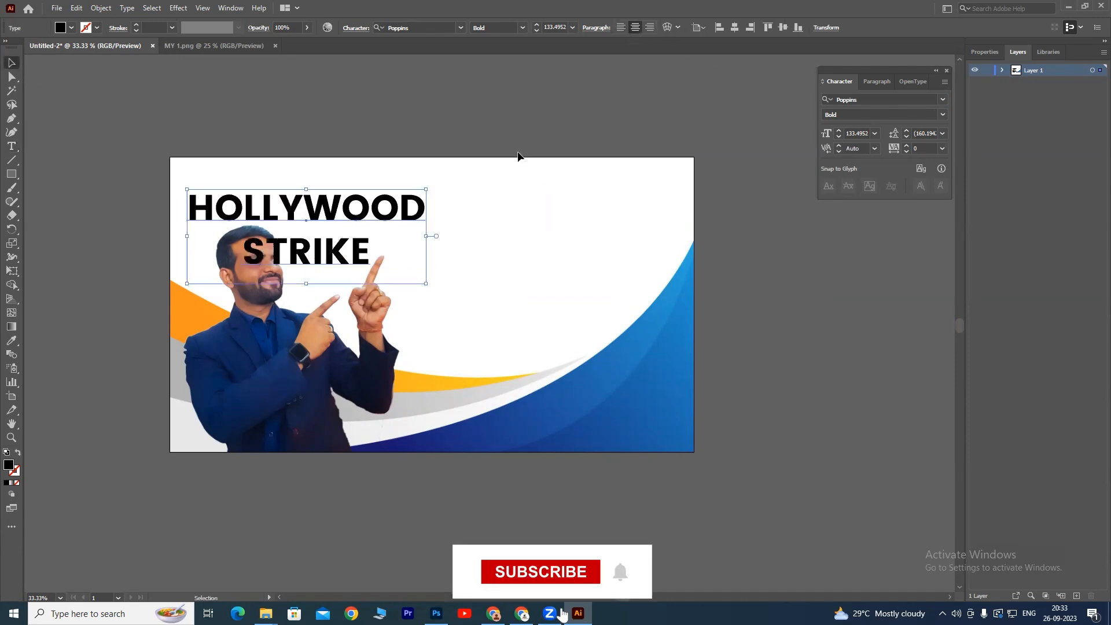
left_click_drag(384, 215, 603, 215)
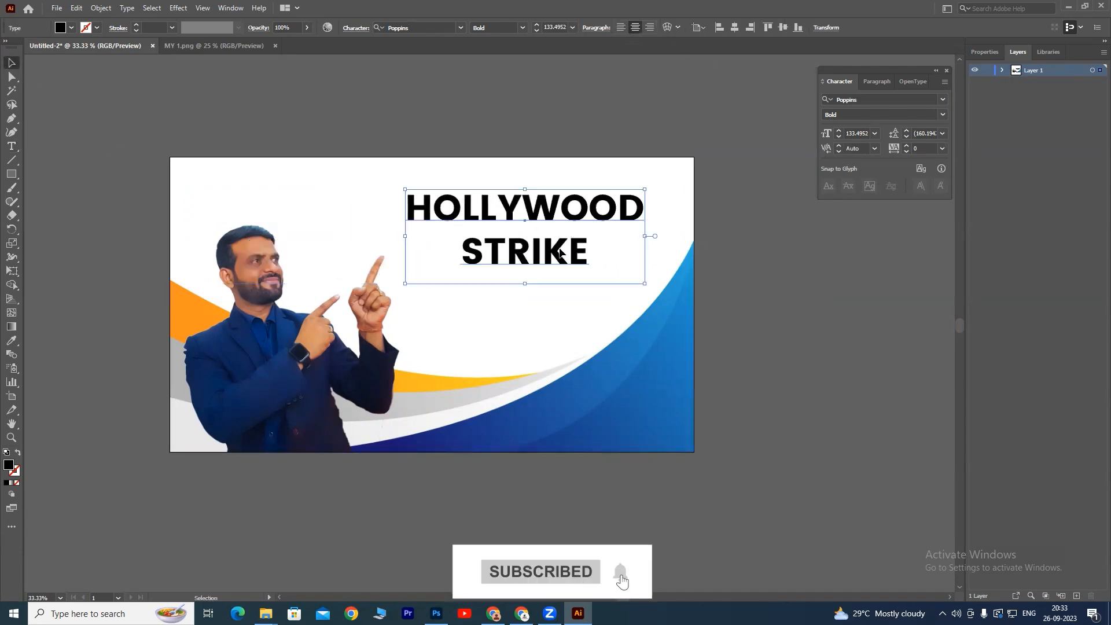
Set the font size of the word STRIKE to 160 pt
key("t")
left_click_drag(461, 251, 602, 254)
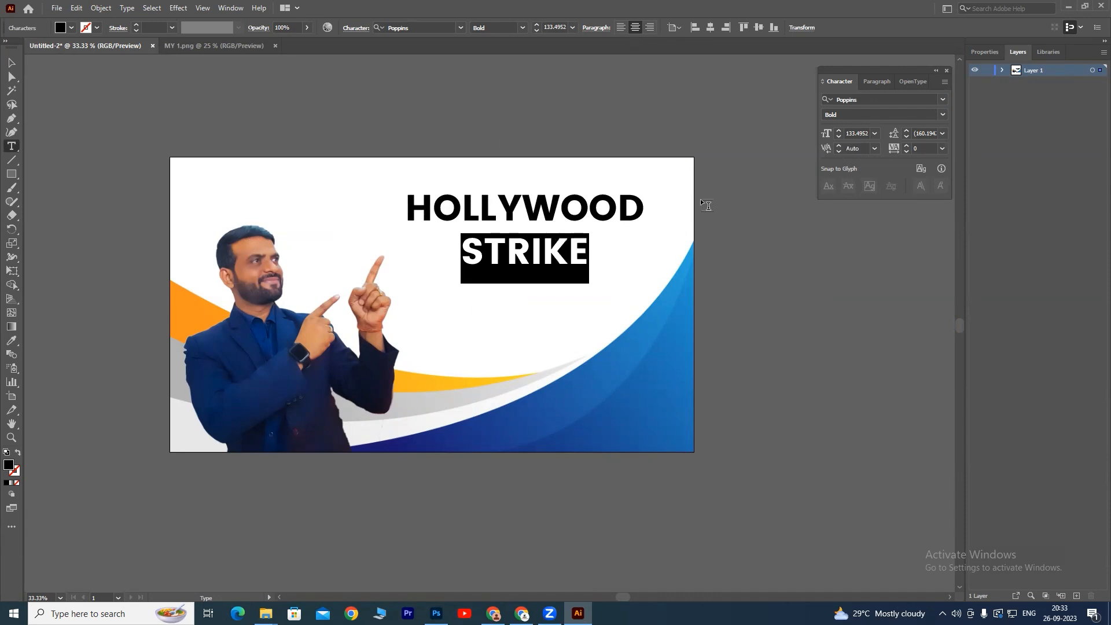
left_click(838, 131)
left_click(838, 131)
left_click(838, 132)
left_click(838, 131)
left_click(839, 131)
left_click(838, 131)
left_click(838, 131)
left_click(838, 131)
left_click(865, 133)
type("60")
key("Return")
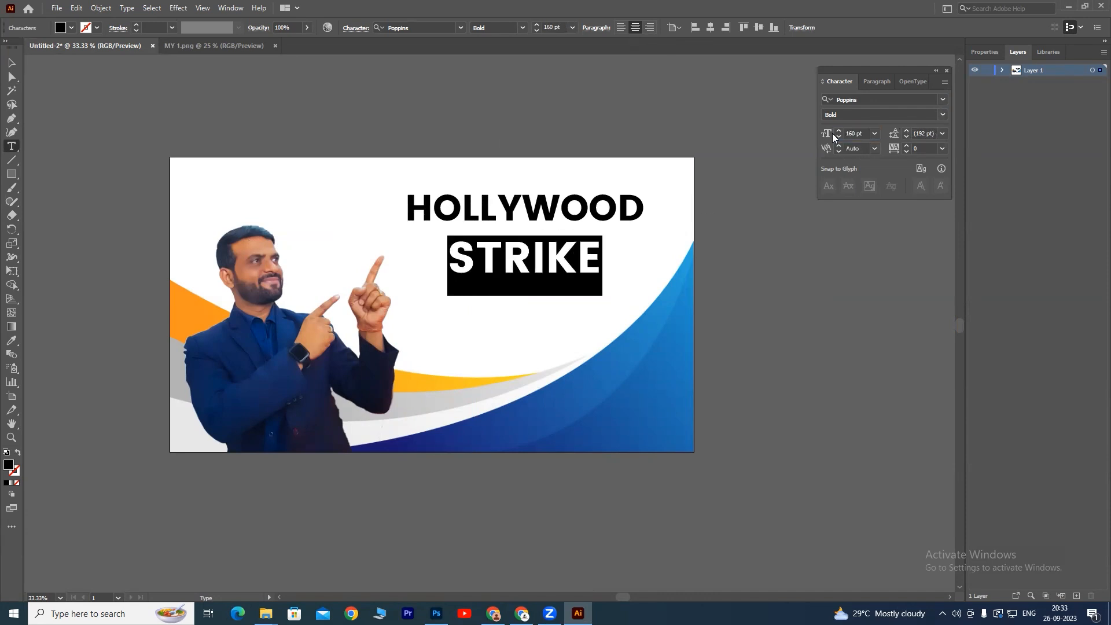
Set the leading of the word STRIKE to 160 pt
left_click(934, 132)
type("160")
key("Return")
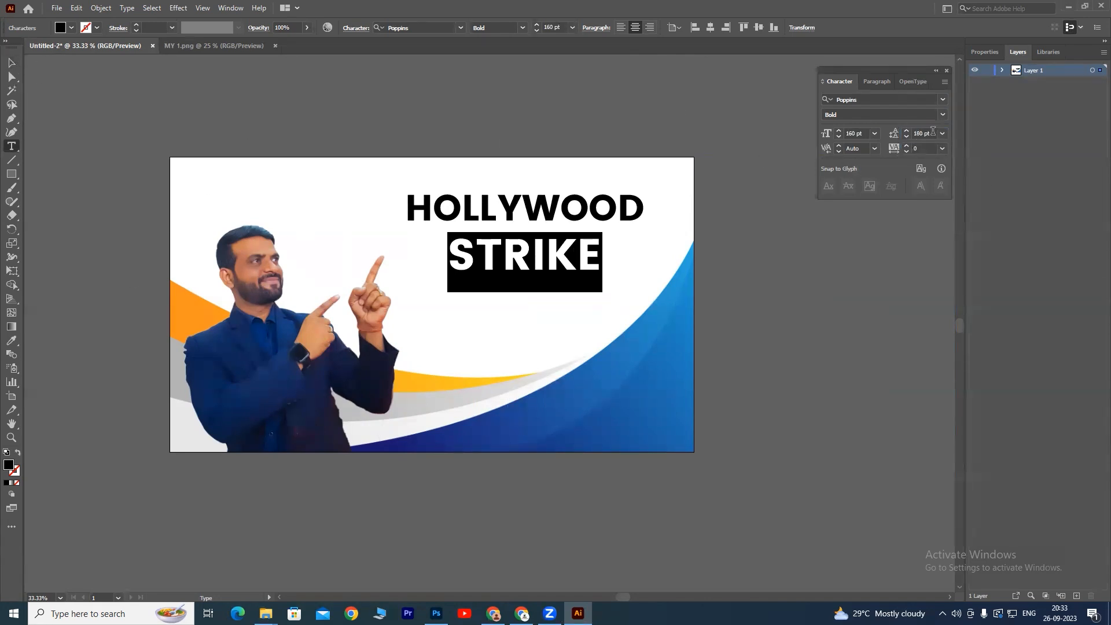
left_click(929, 133)
type("160")
key("Return")
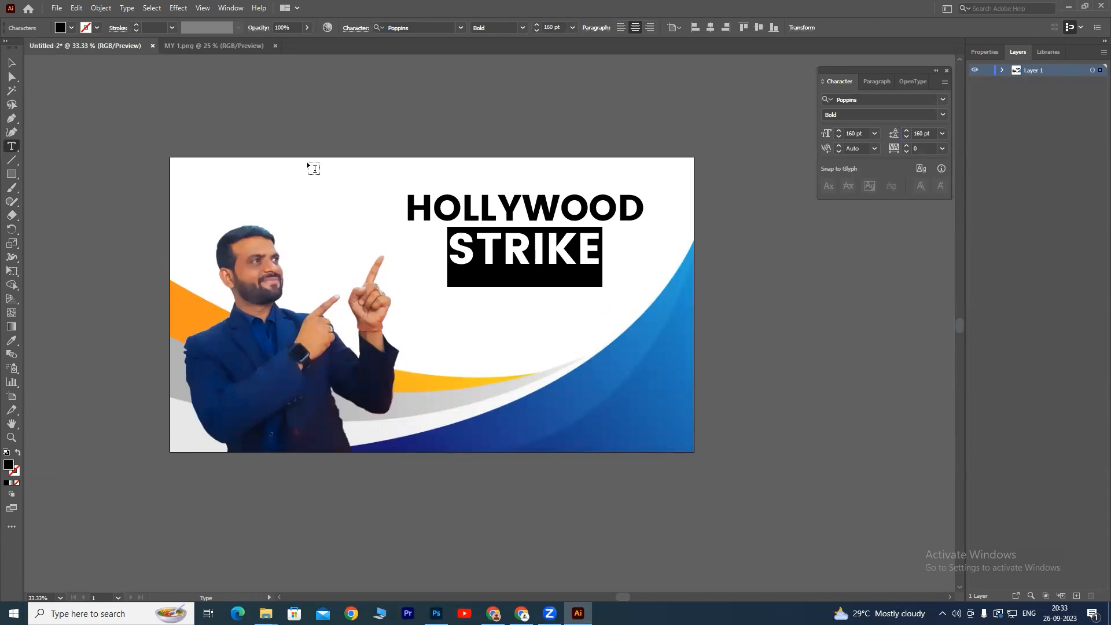
Move the HOLLYWOOD STRIKE title slightly up and to the left
left_click(8, 59)
left_click(743, 123)
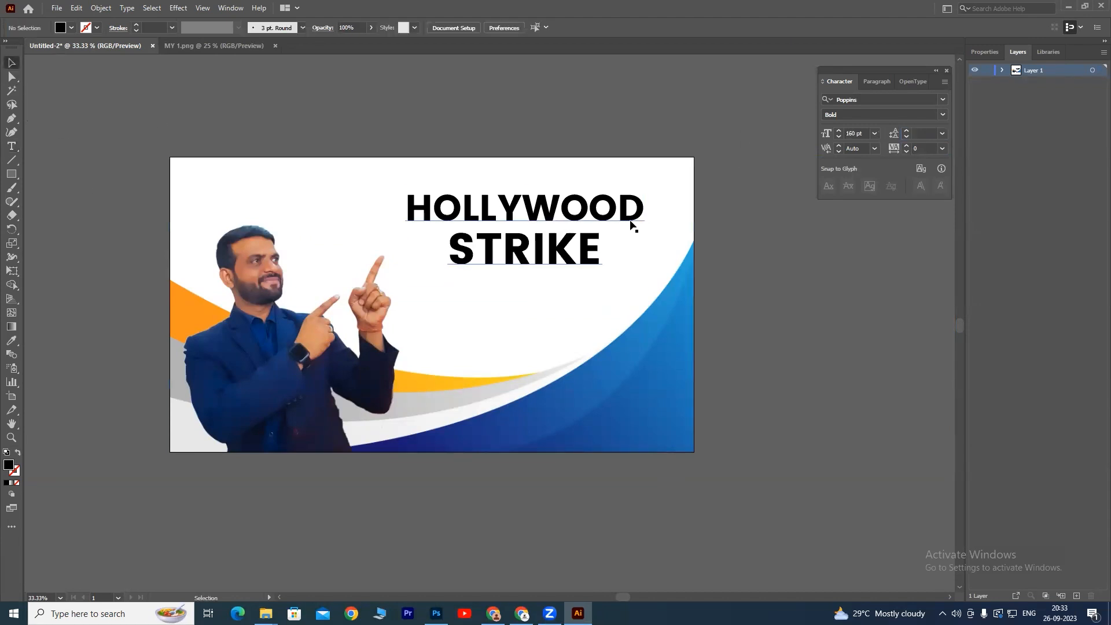
mouse_move(624, 215)
left_mouse_down()
mouse_move(595, 211)
mouse_move(606, 210)
left_mouse_up()
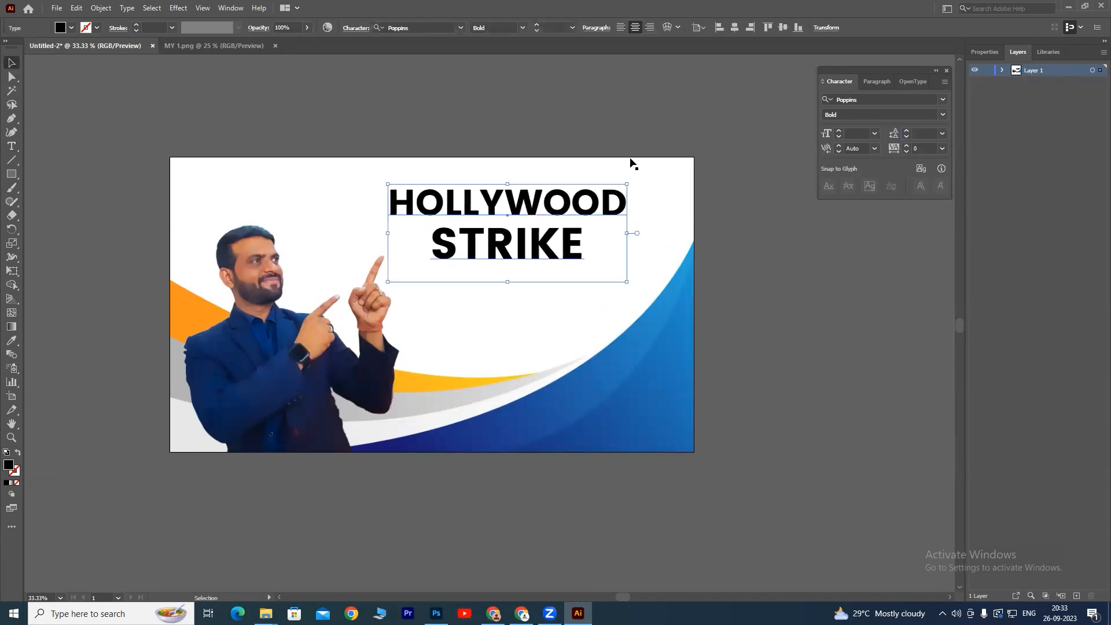
Switch to the Easy Hindi Typing page in Chrome, replace its text with "ख़त्म हो गया" and copy it
left_click(522, 613)
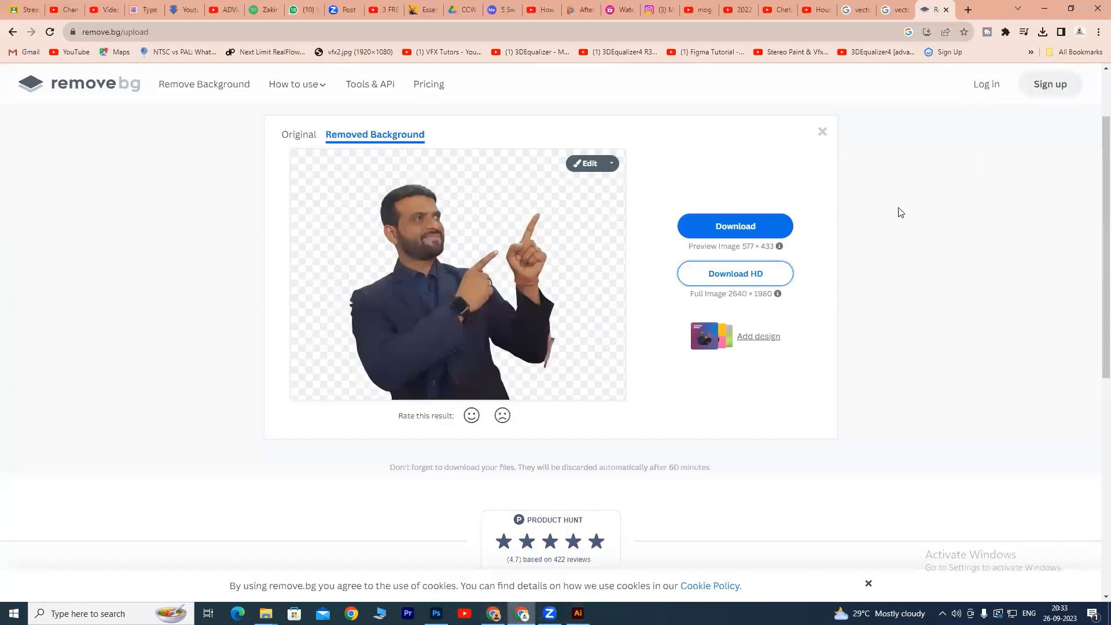
left_click(146, 9)
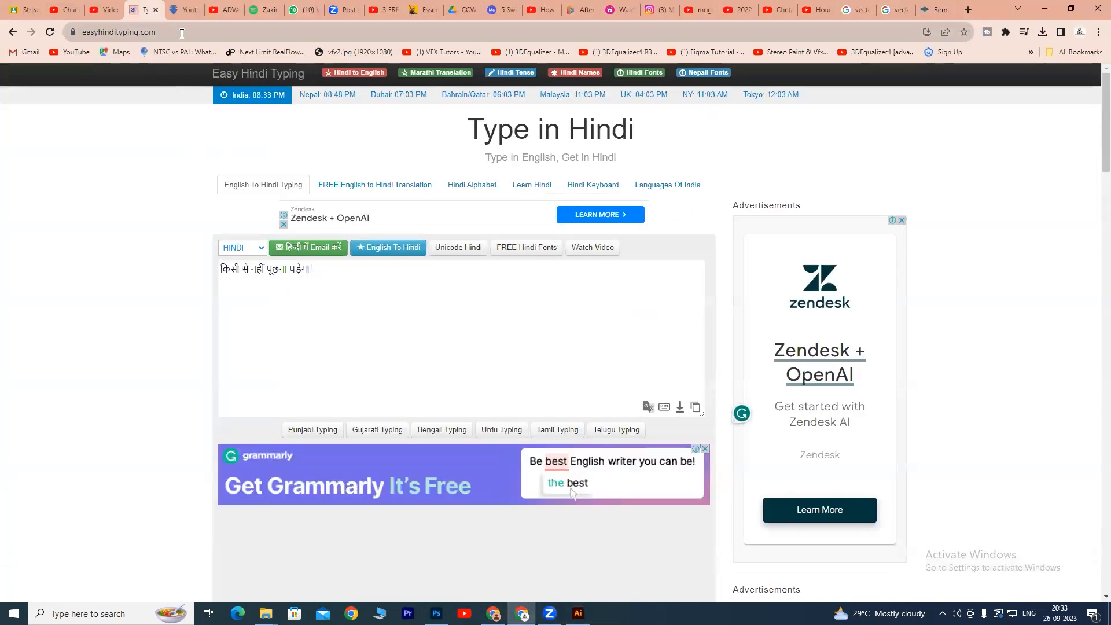
key("ctrl+a")
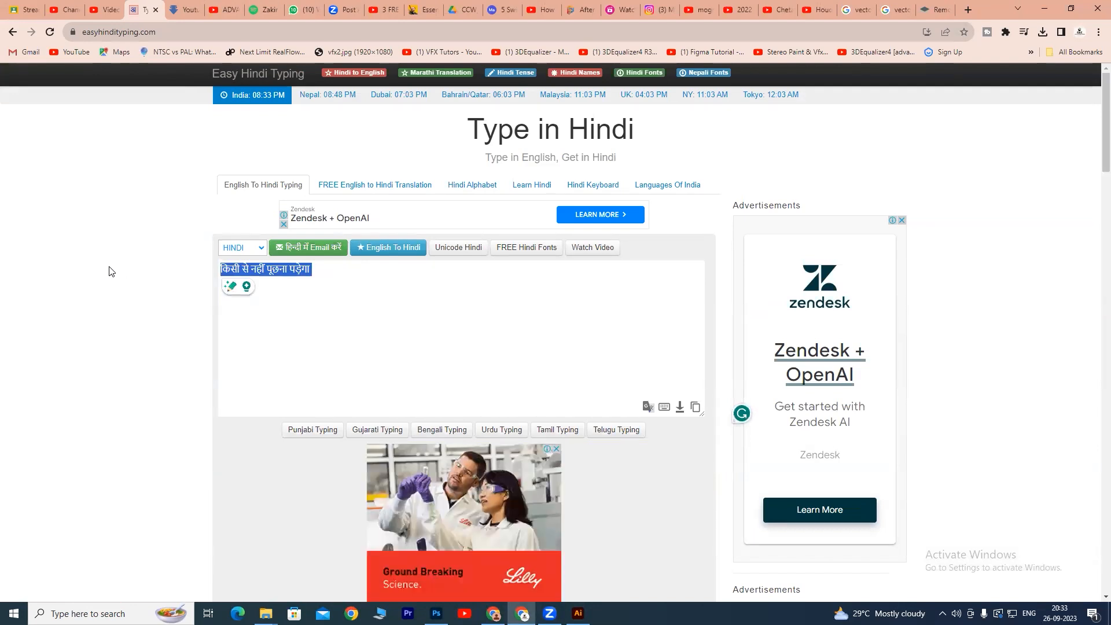
type("khatm ")
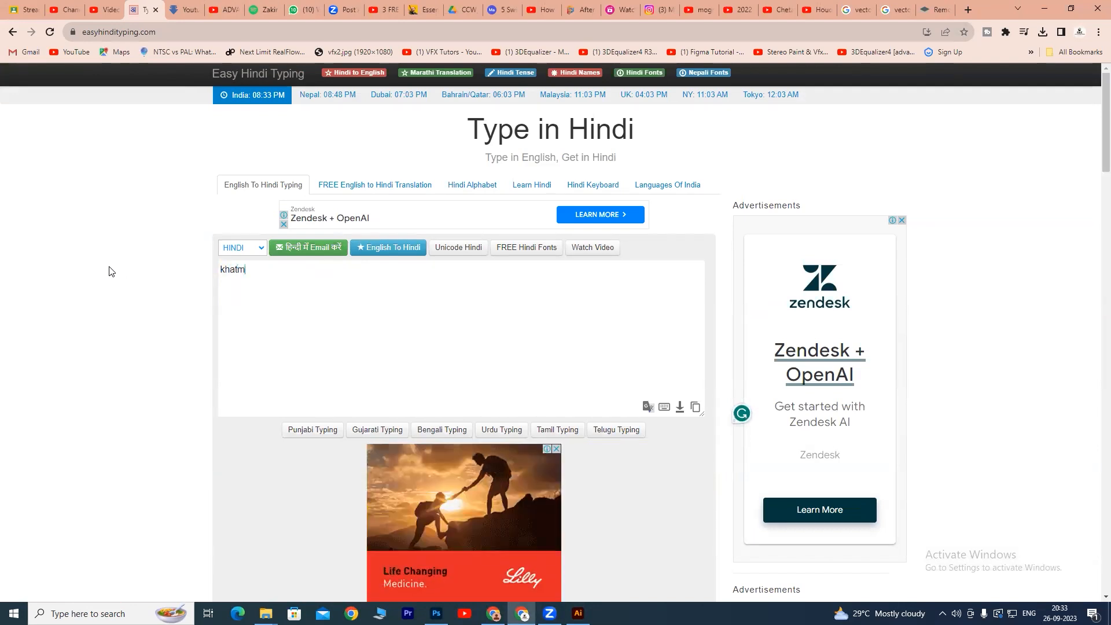
type("ho gayab")
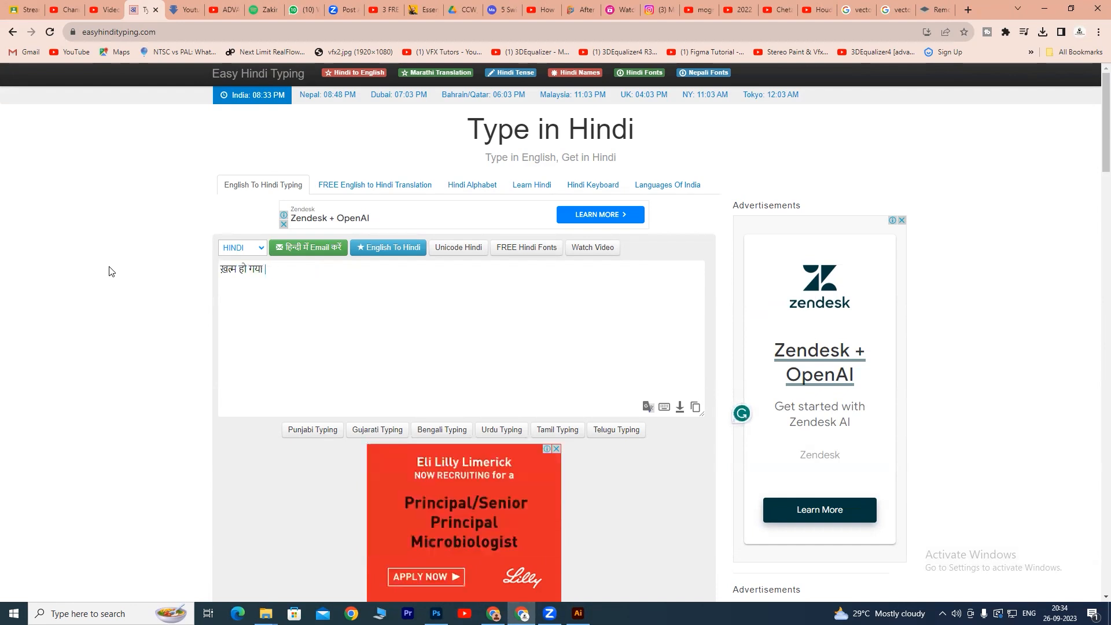
key("ctrl+a")
key("ctrl+c")
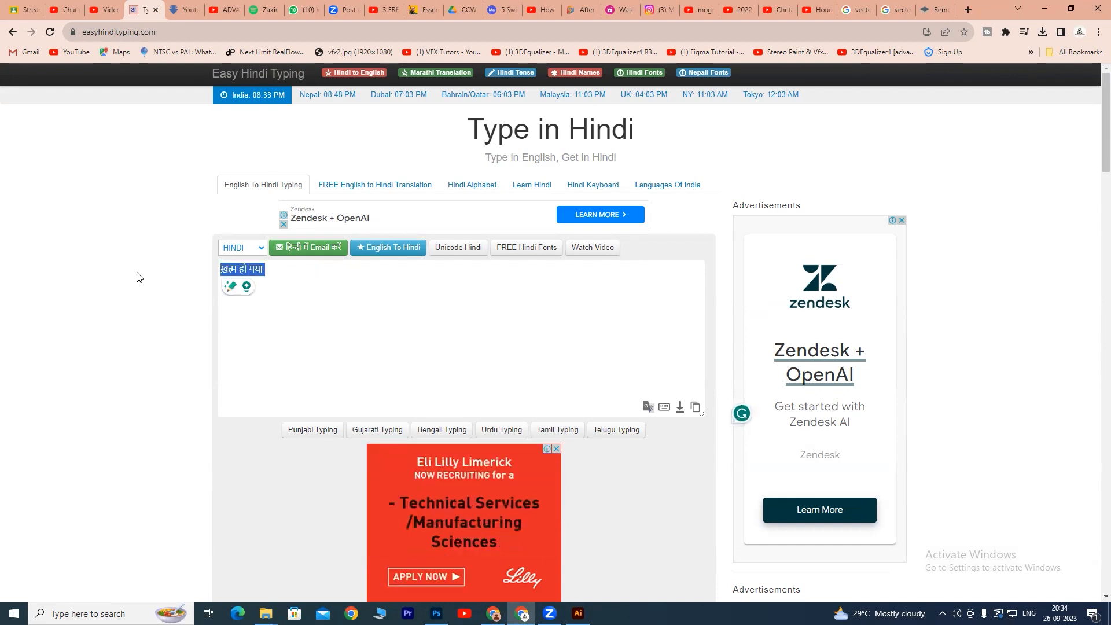
Switch back to Illustrator, duplicate the title below the original and replace the copy's text with "ख़त्म हो गया"
left_click(577, 613)
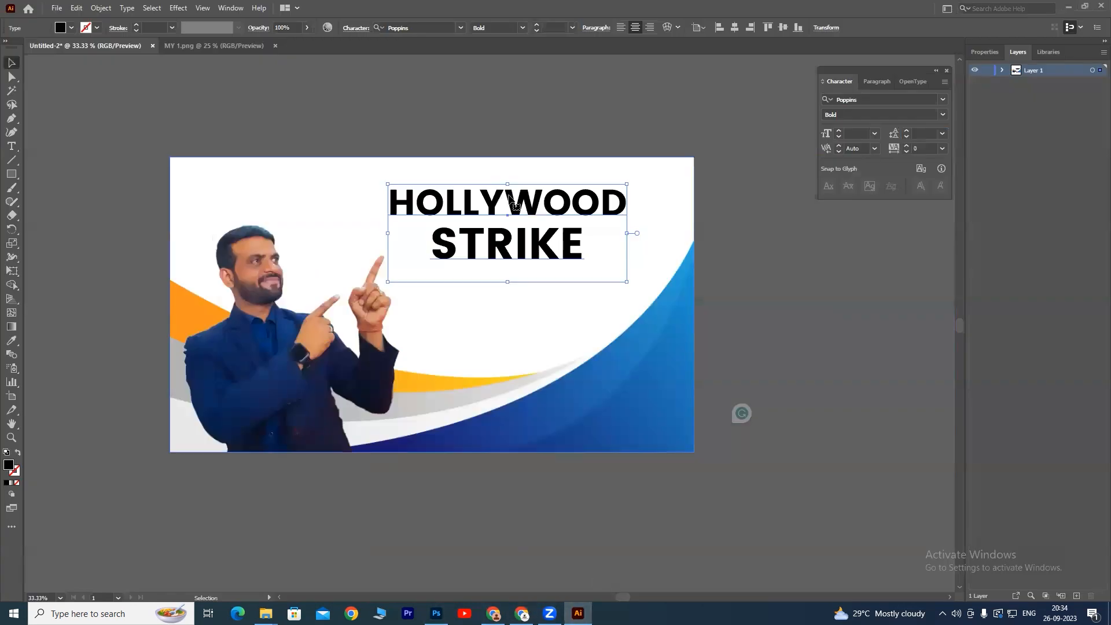
left_click_drag(505, 241, 521, 377)
key("t")
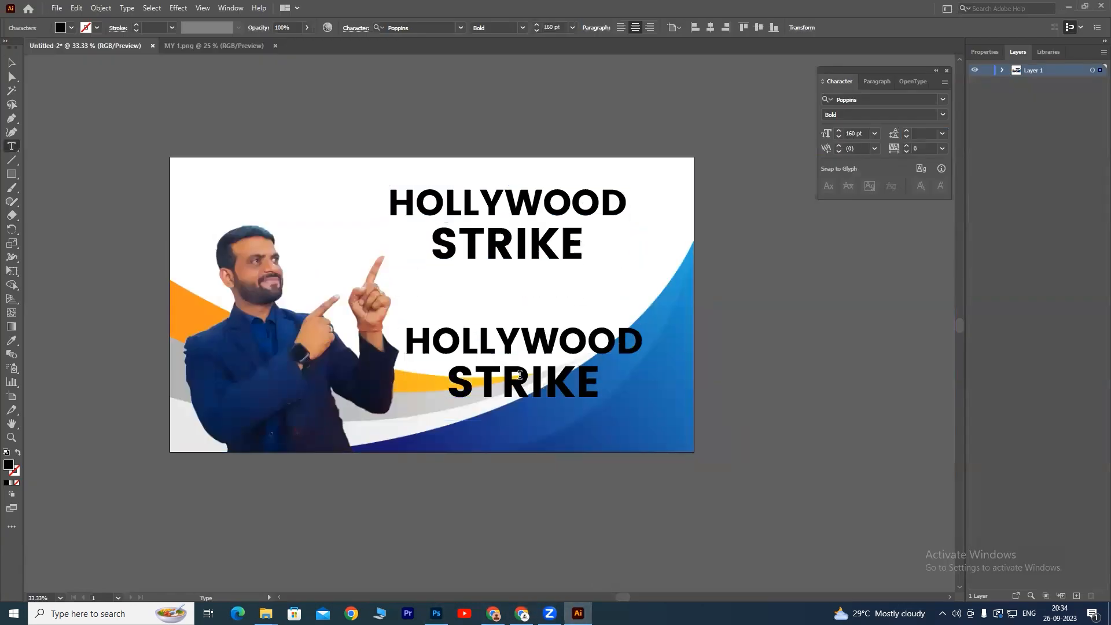
left_click(566, 379)
key("ctrl+a")
key("ctrl+v")
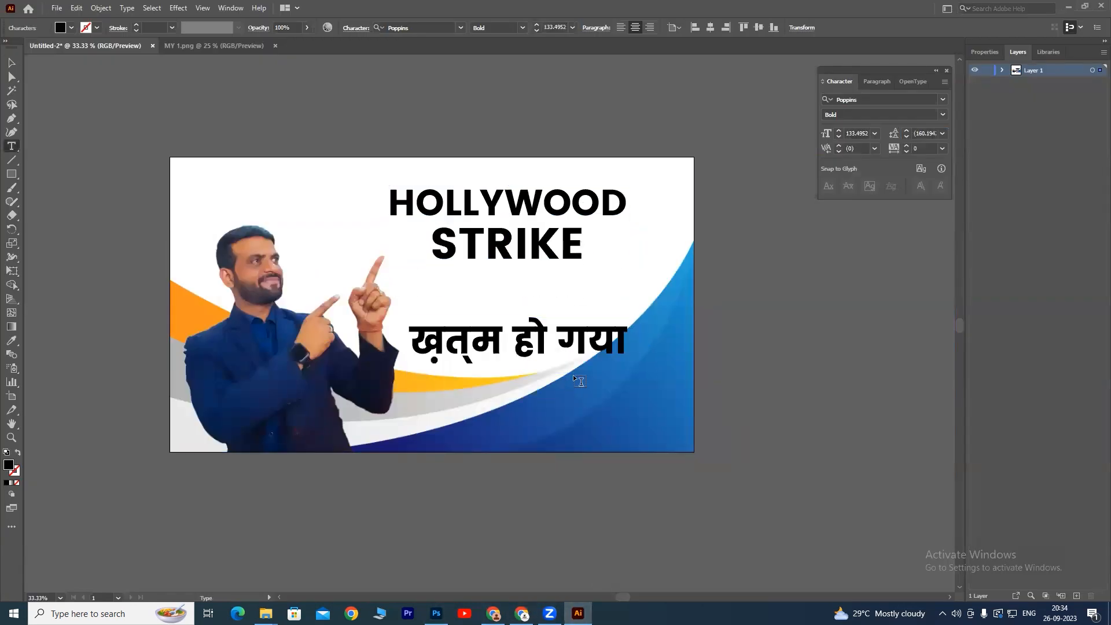
Move the Hindi line "ख़त्म हो गया" straight up by about 180 px to sit directly under STRIKE
left_click(12, 63)
left_click_drag(495, 348, 494, 294)
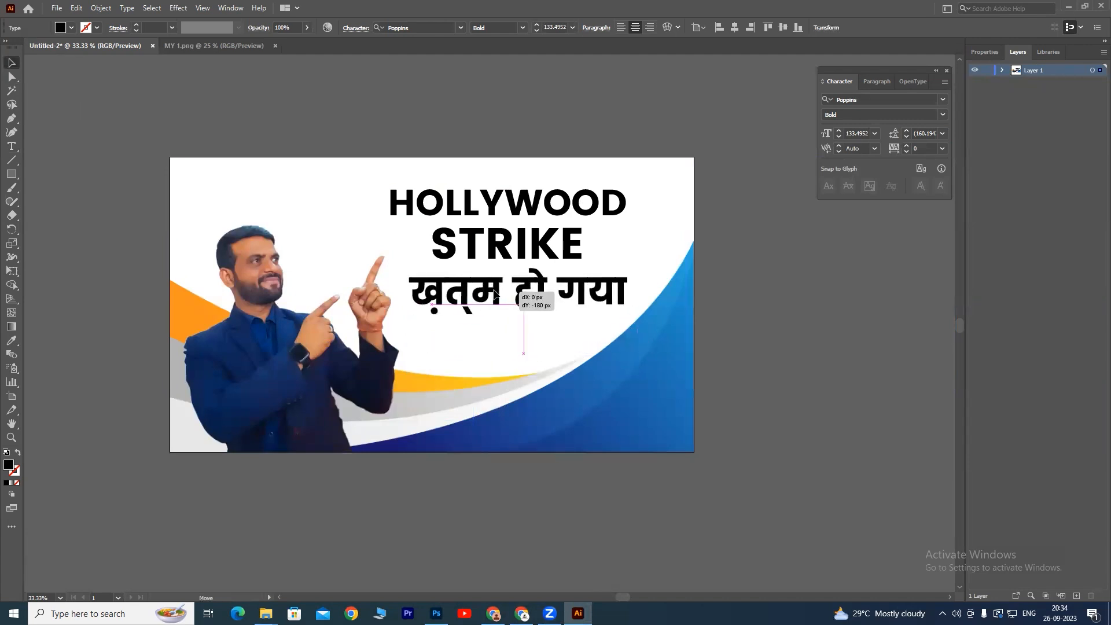
left_click(785, 294)
key("ctrl+plus")
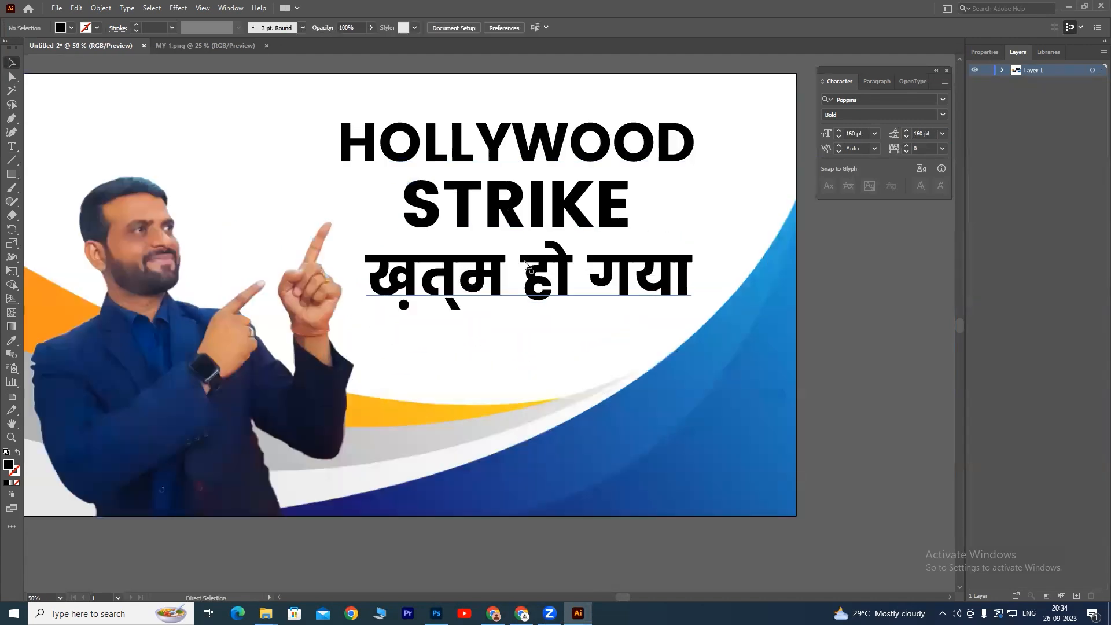
double_click(496, 277)
left_click_drag(501, 278, 373, 270)
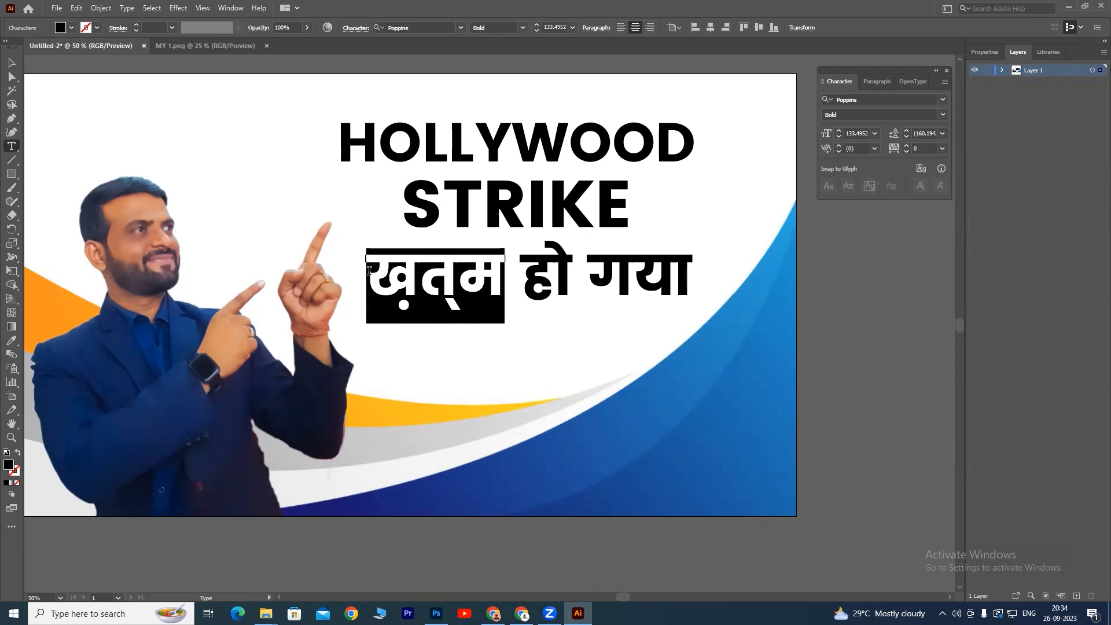
left_click(11, 62)
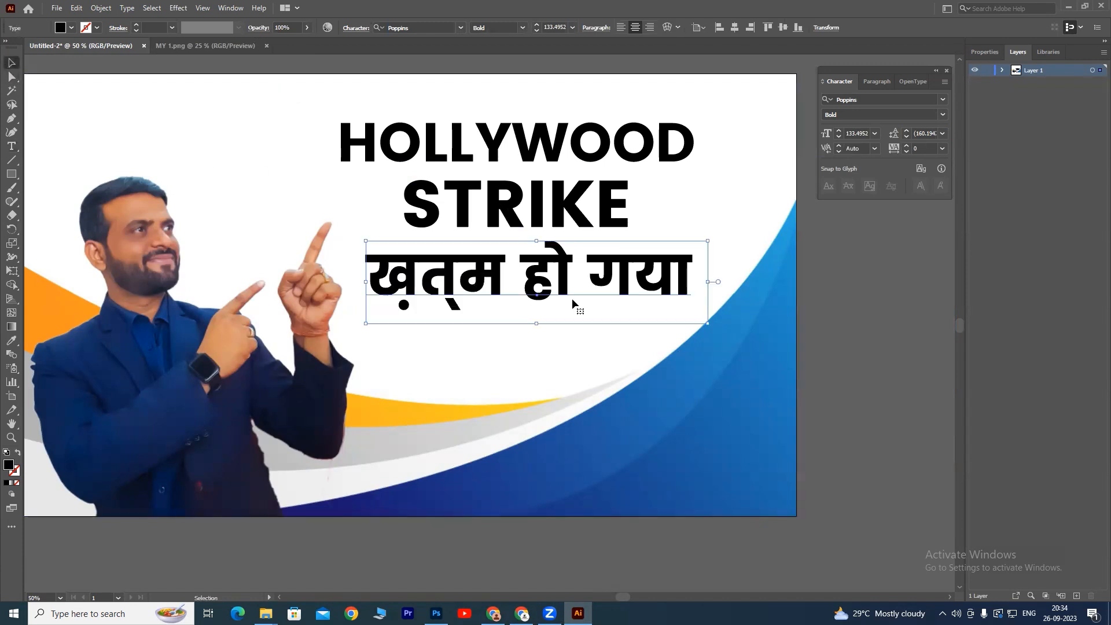
Try to change the whole Hindi line ख़त्म हो गया to the Kruti Dev 680 font
left_click(875, 100)
type("k")
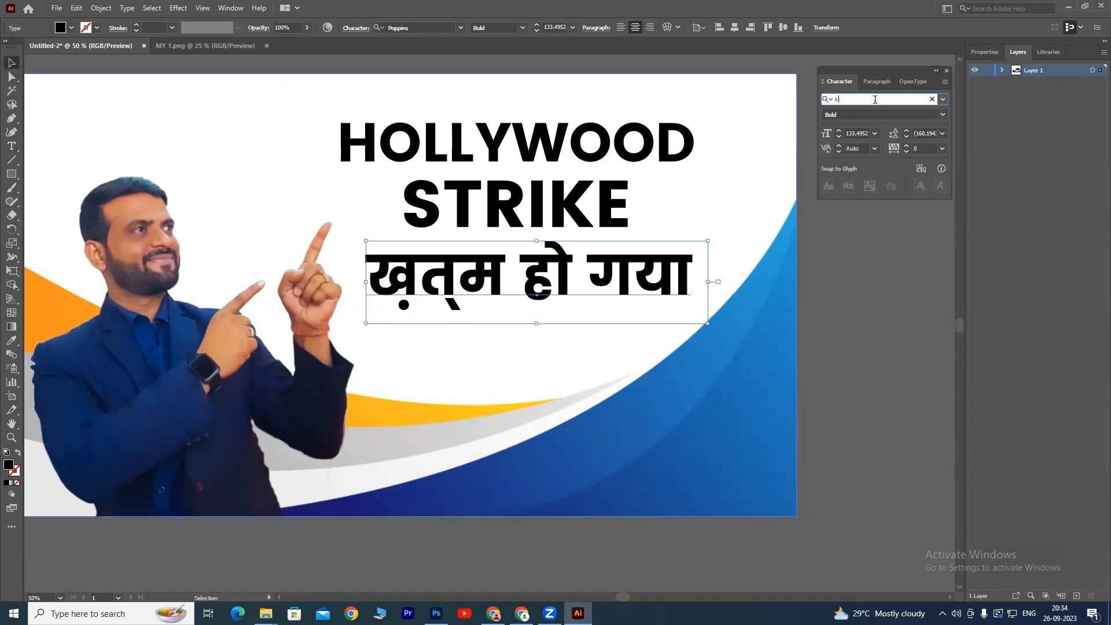
type("rut")
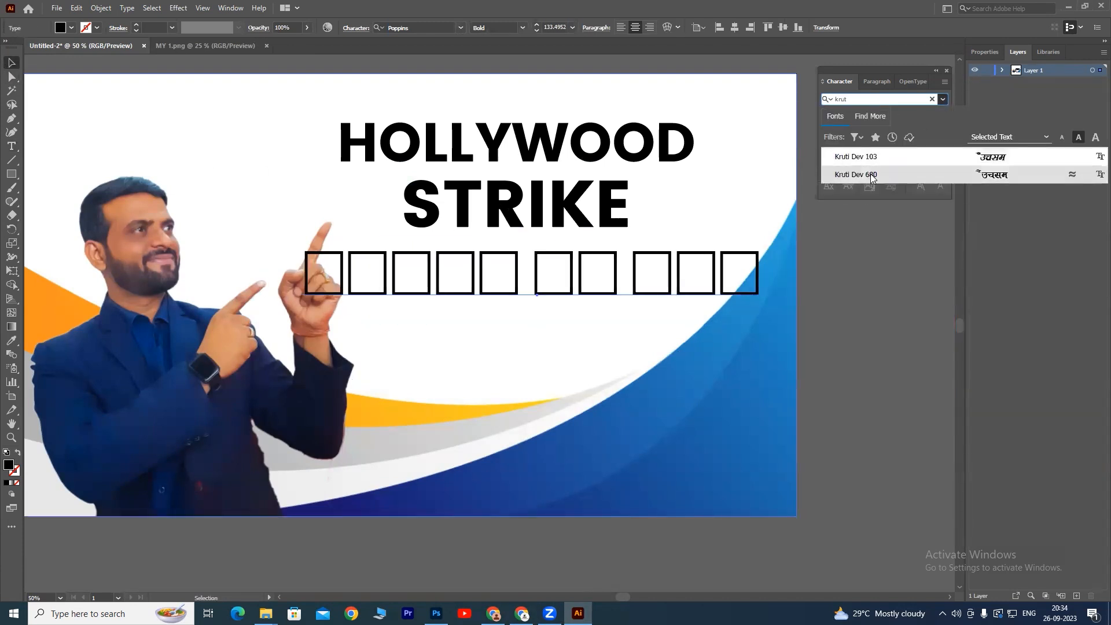
left_click(871, 176)
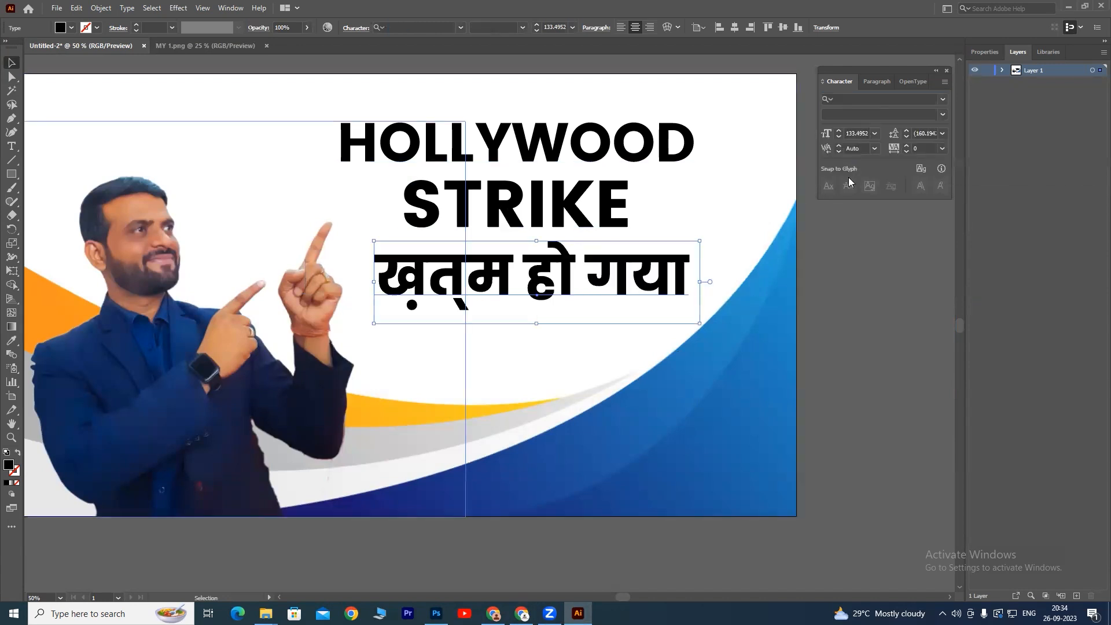
left_click(864, 114)
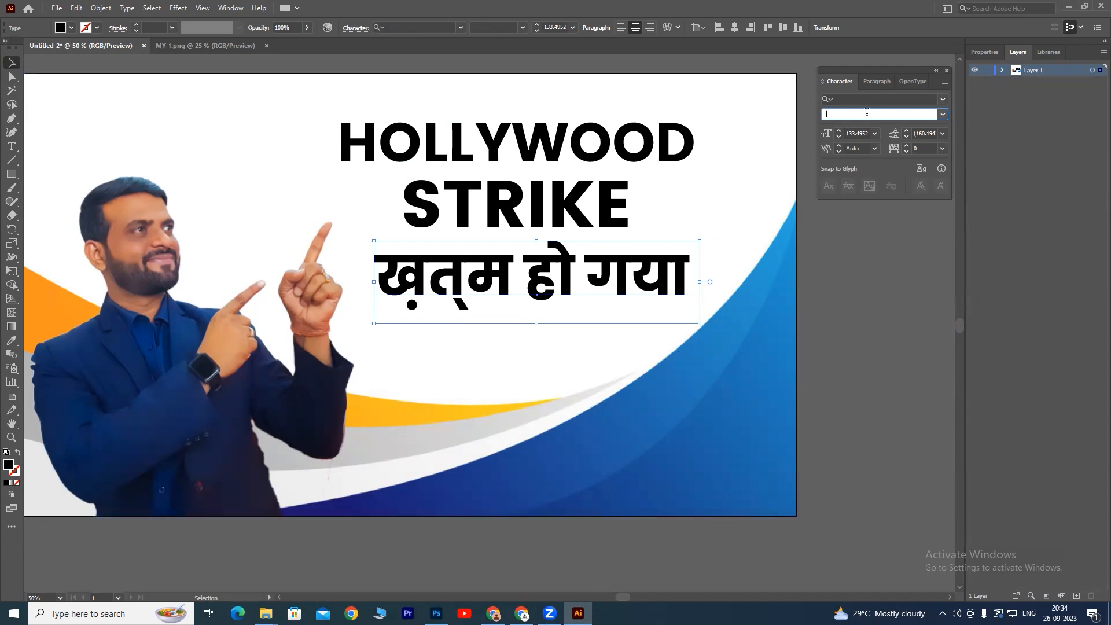
double_click(532, 281)
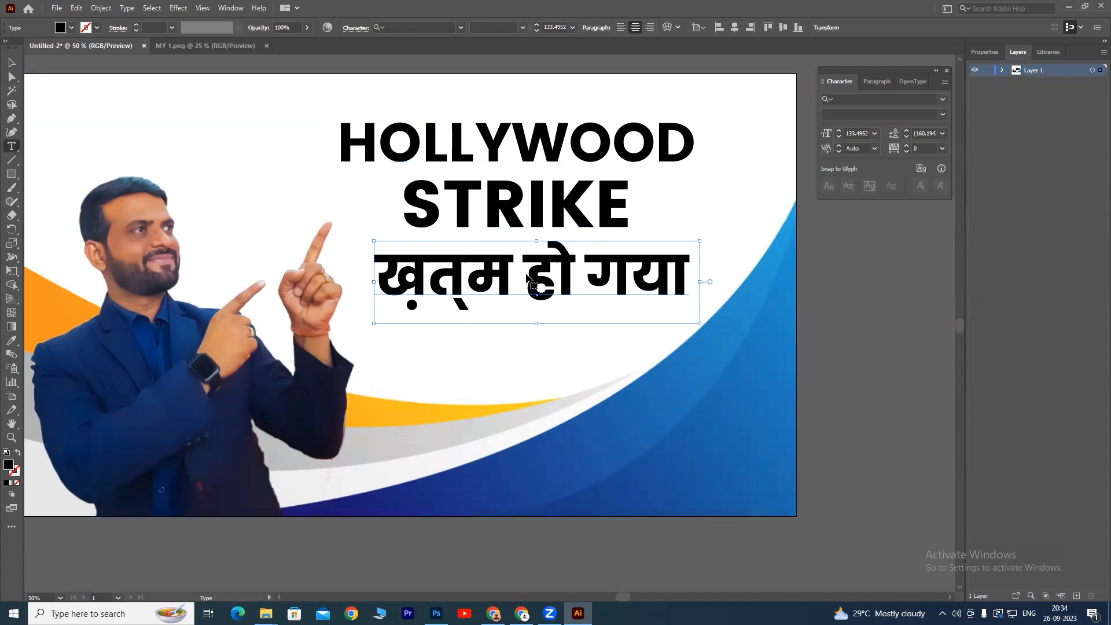
key("ctrl+a")
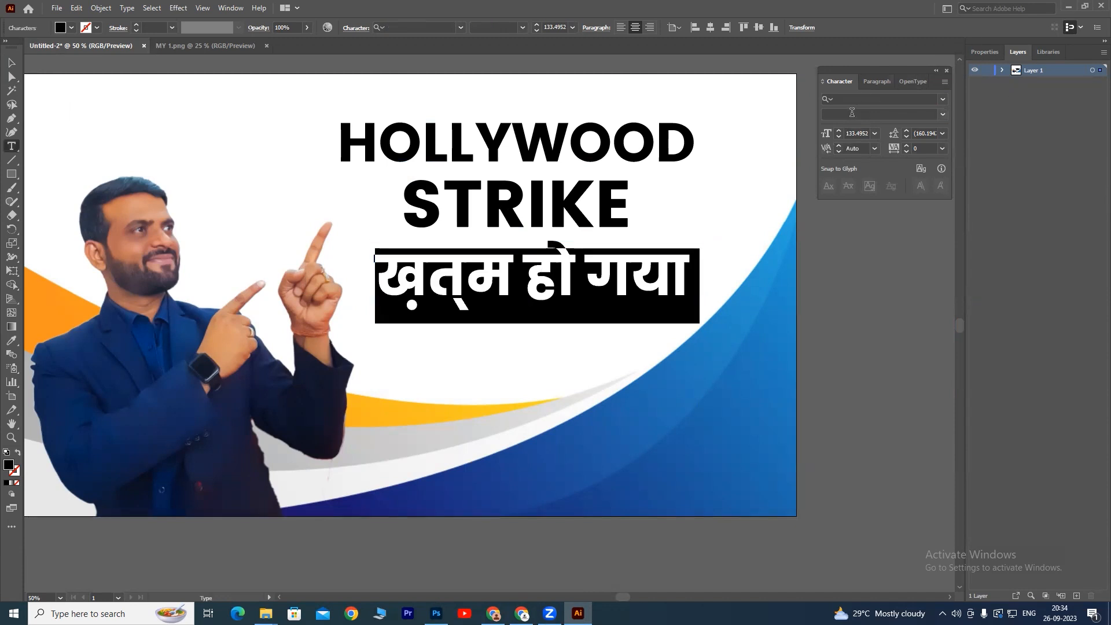
left_click(850, 113)
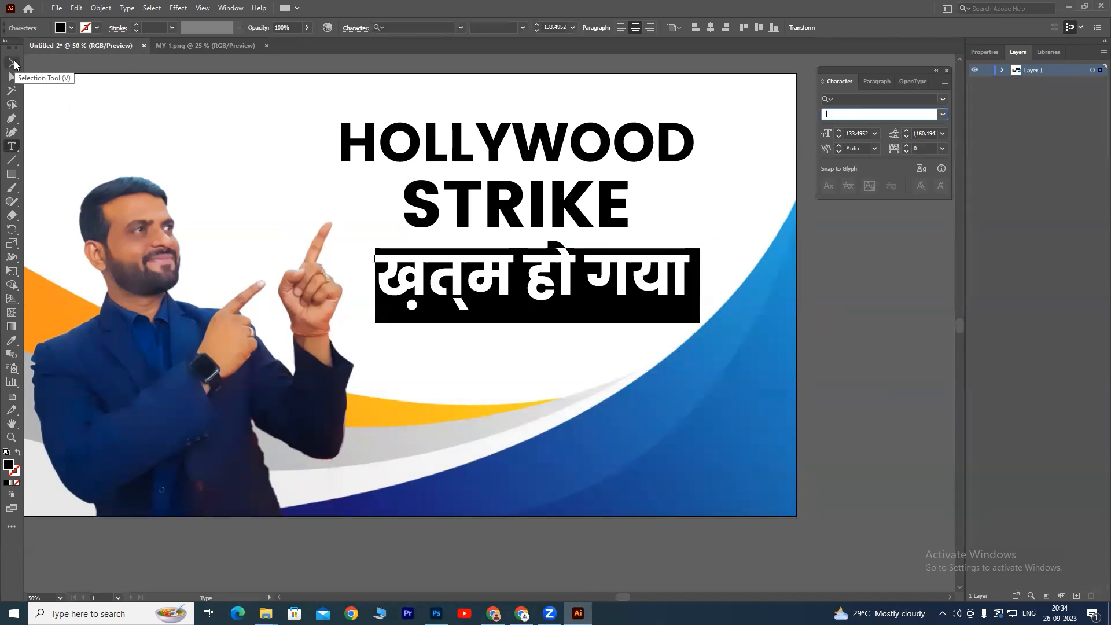
left_click(427, 268)
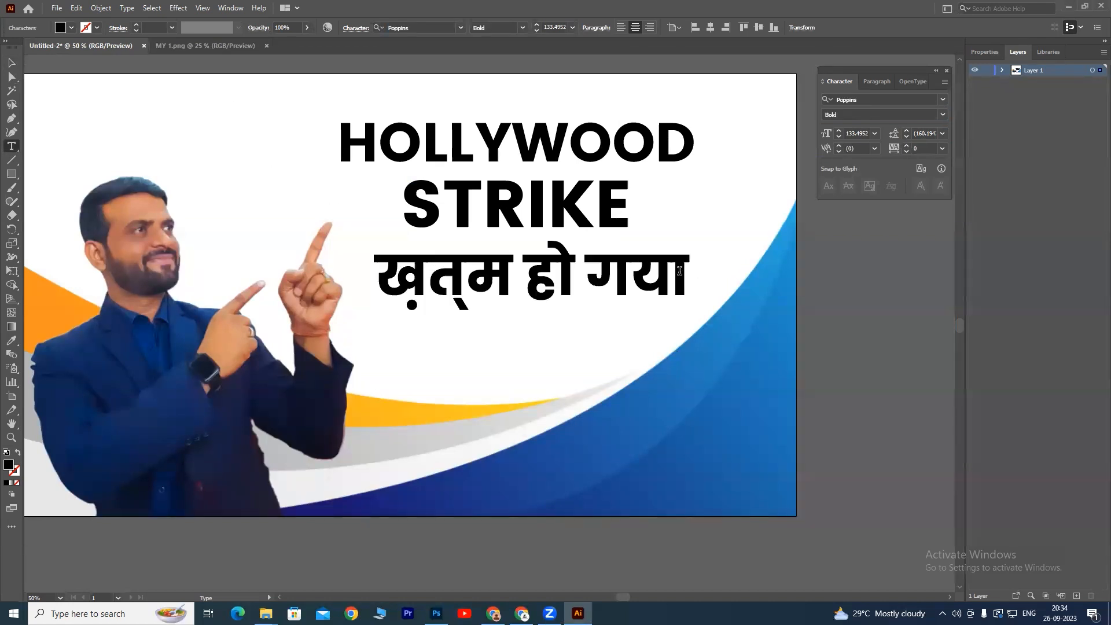
Replace the word ख़त्म with a placeholder letter "d" and set that letter's font to Kruti Dev 680
left_click_drag(512, 269, 372, 263)
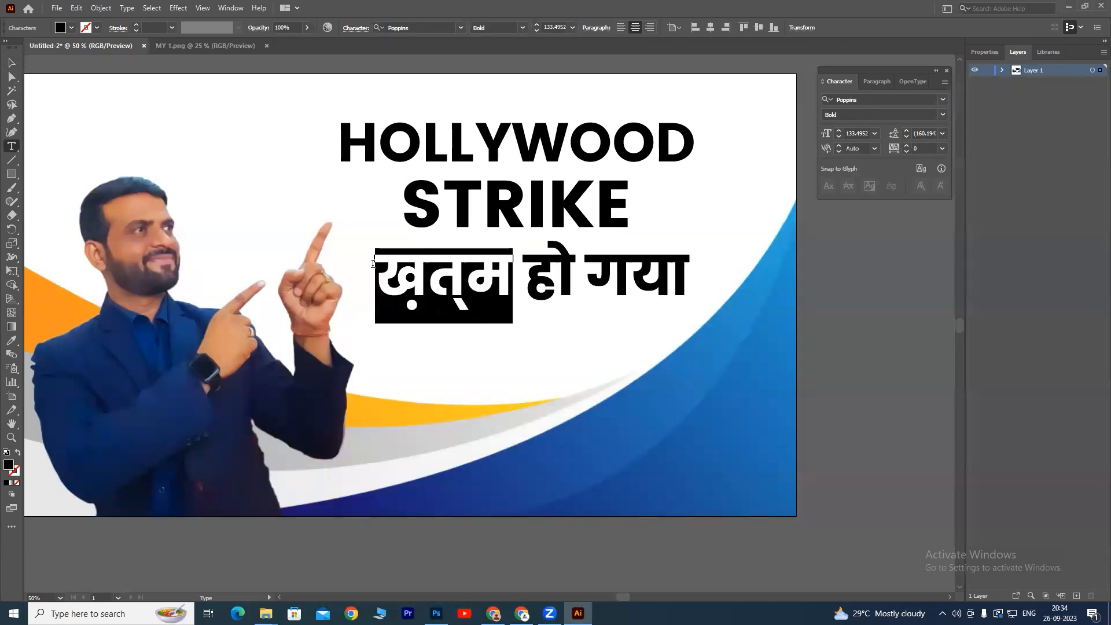
type("d")
double_click(445, 269)
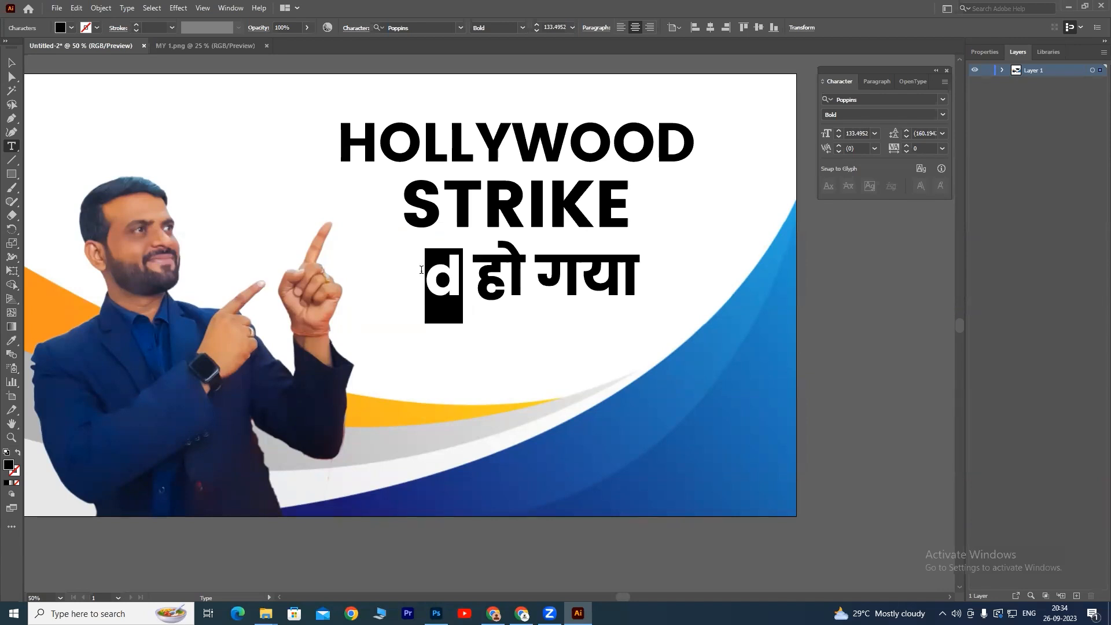
left_click(863, 114)
left_click(866, 100)
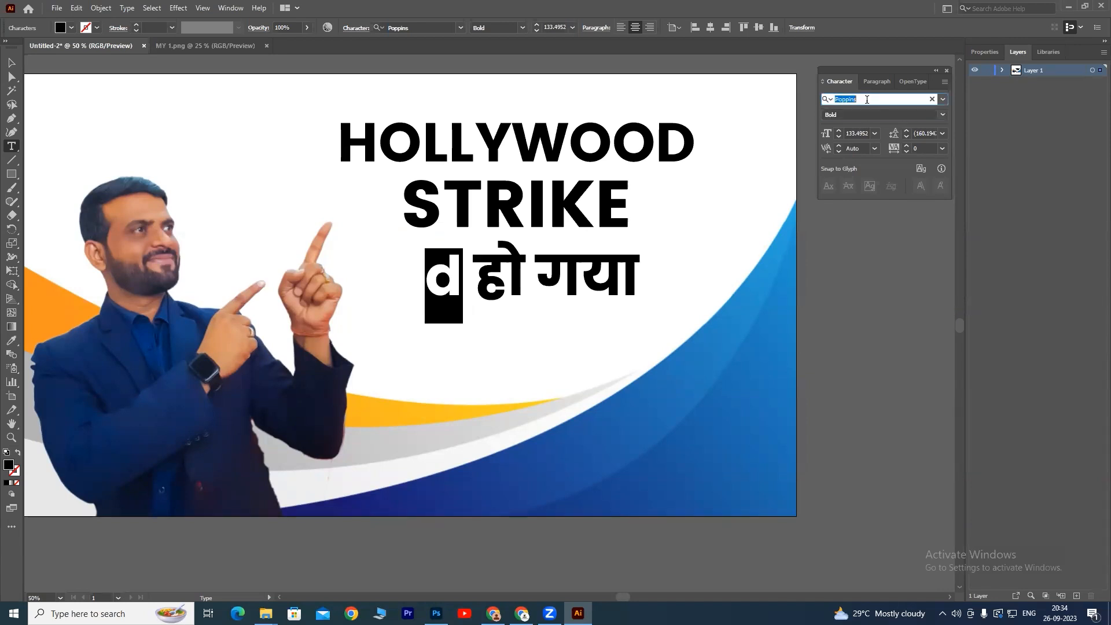
type("krut")
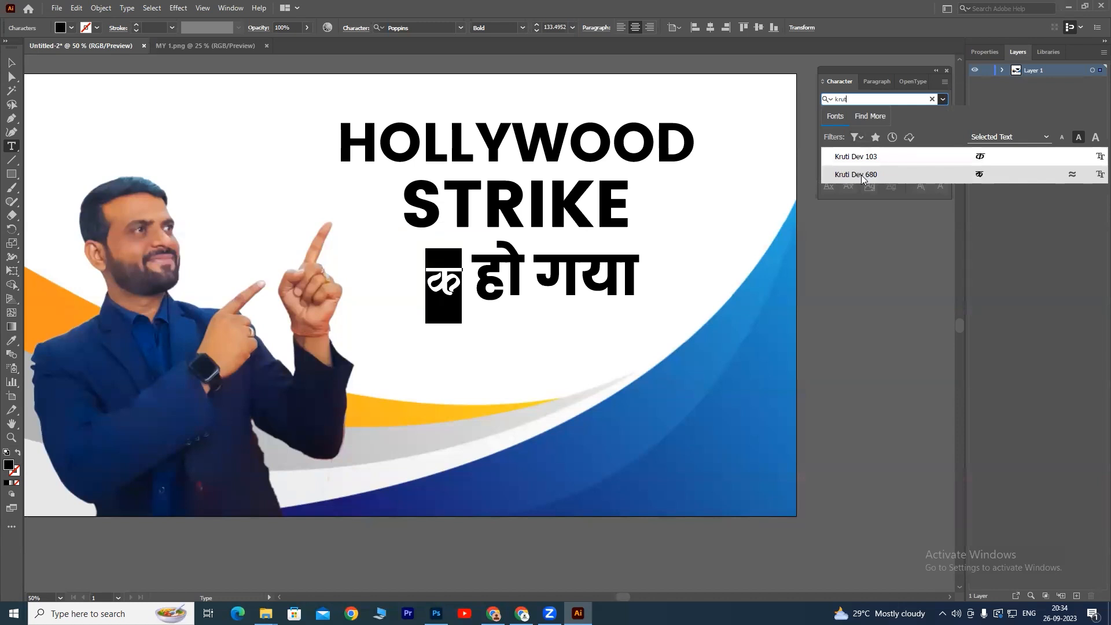
left_click(860, 176)
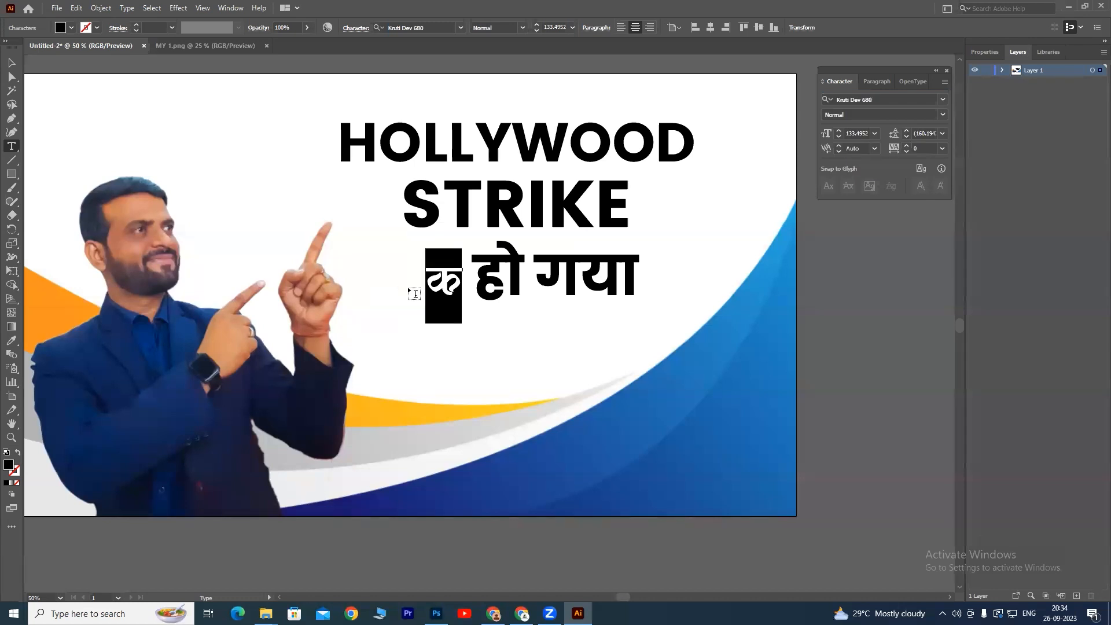
Replace the placeholder letter before हो गया with the word खत्म, entered in Kruti Dev 680 as "[kRe"
type("1")
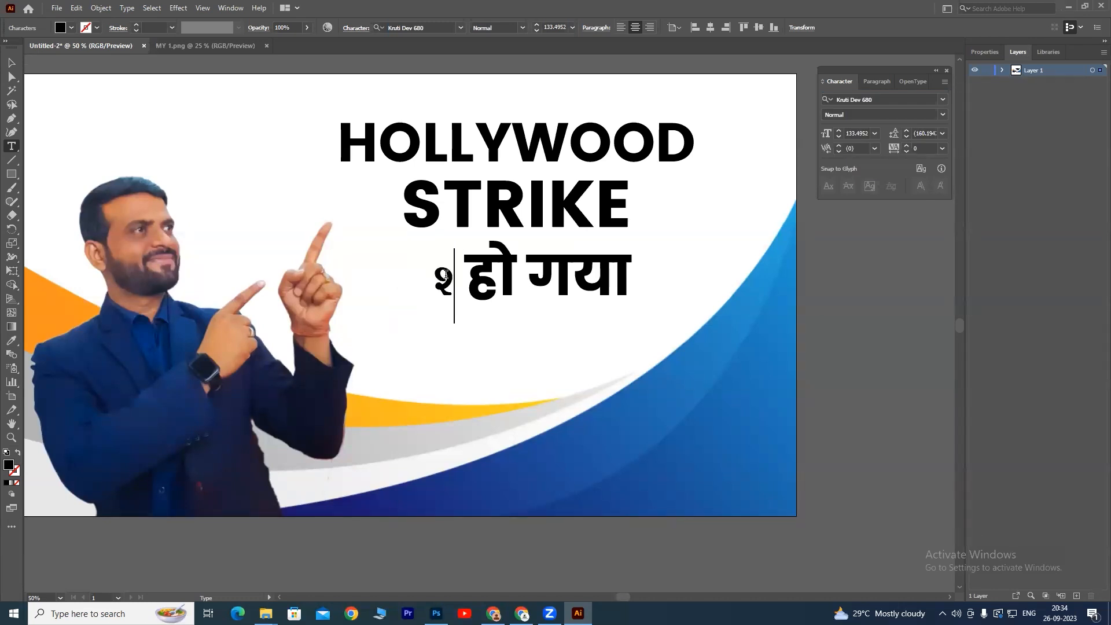
type(":")
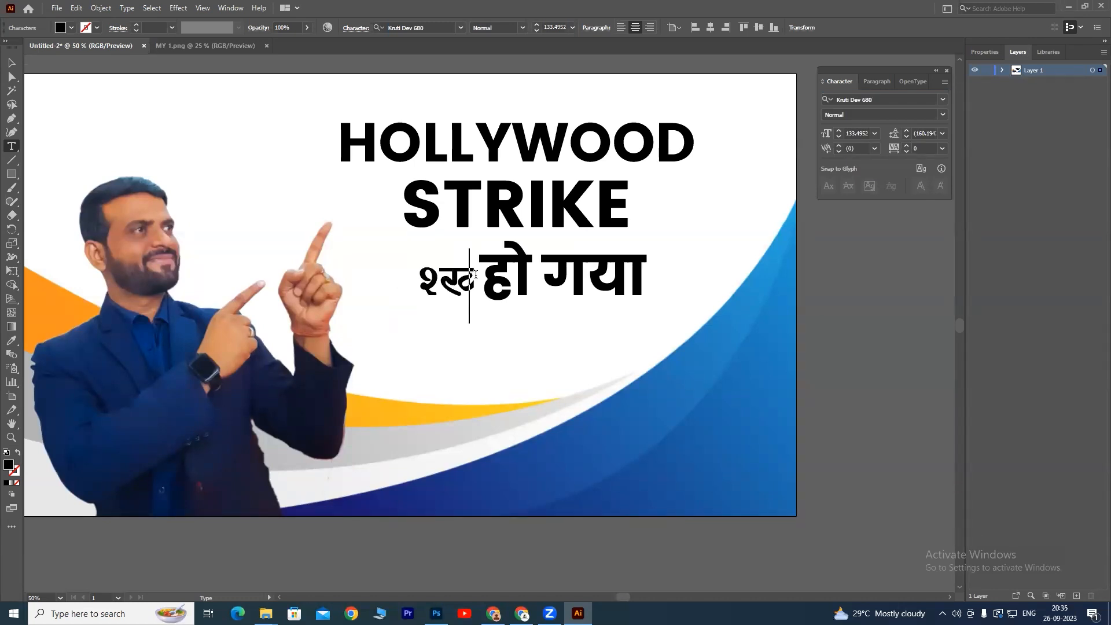
type("k")
left_click(436, 281)
key("BackSpace")
left_click(467, 280)
type("R")
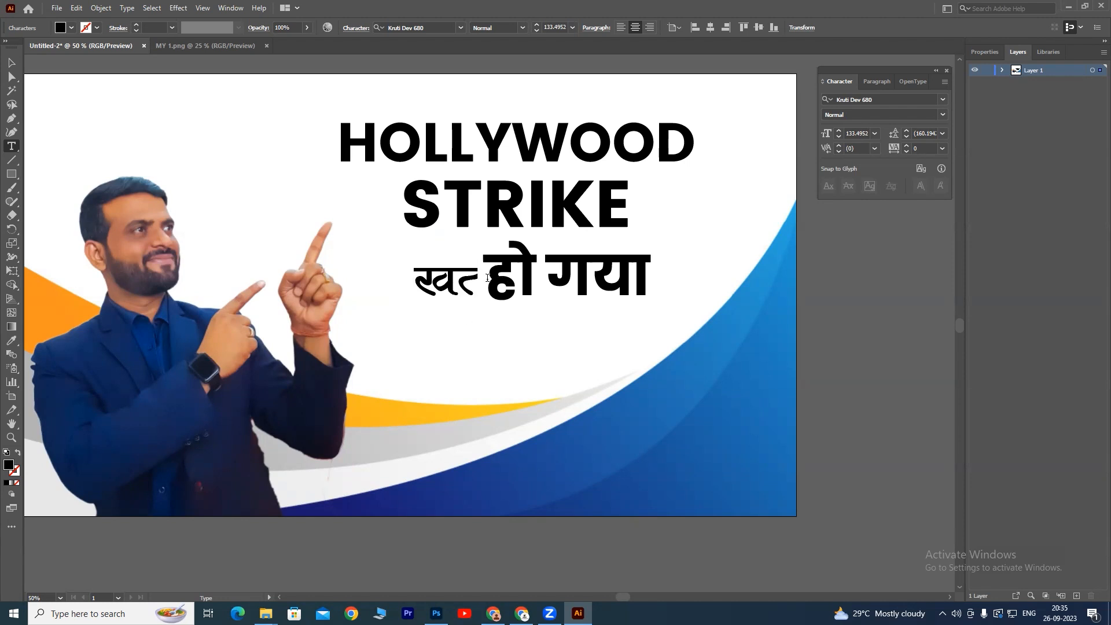
type("e")
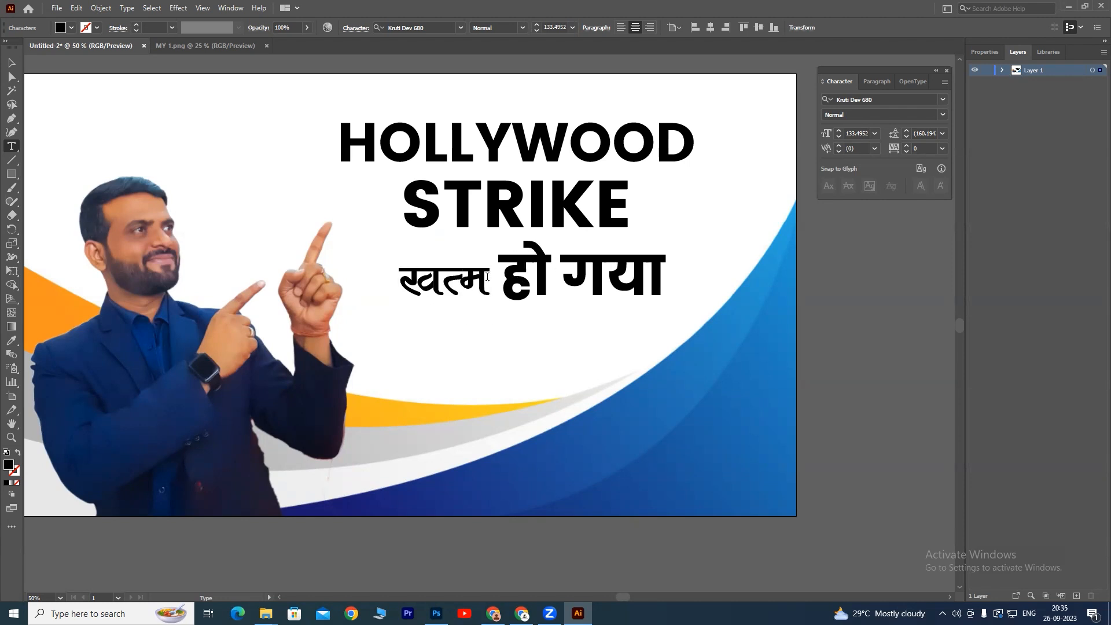
Cut खत्म out of the line, duplicate the remaining हो गया text below it and replace the copy's text with खत्म
left_click_drag(492, 278, 399, 281)
key("ctrl+c")
key("BackSpace")
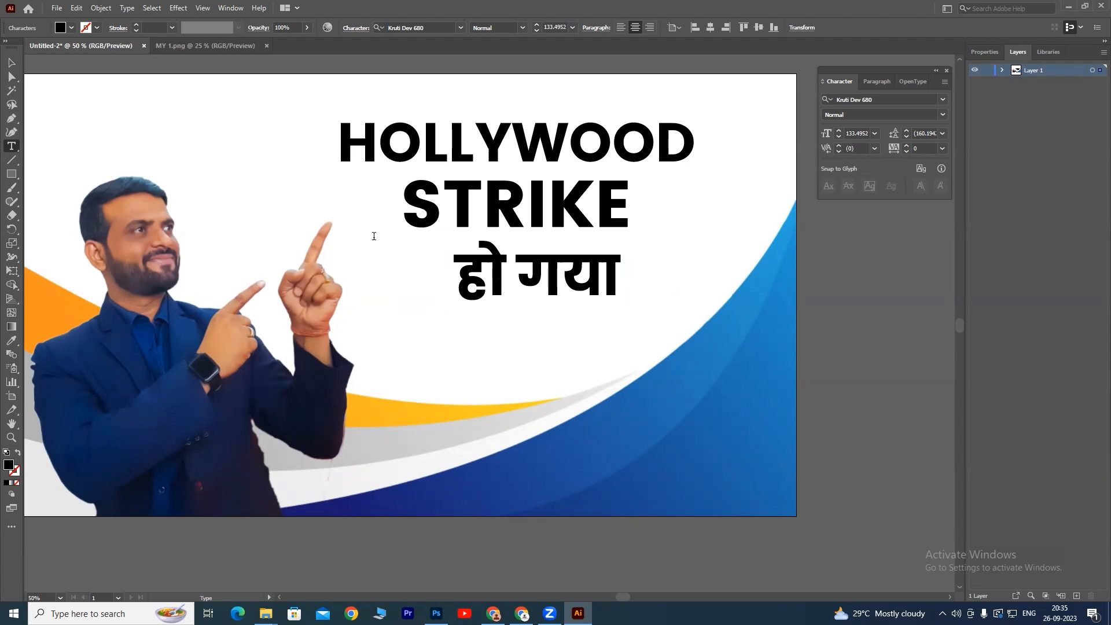
key("Escape")
left_click_drag(559, 273, 561, 348)
key("t")
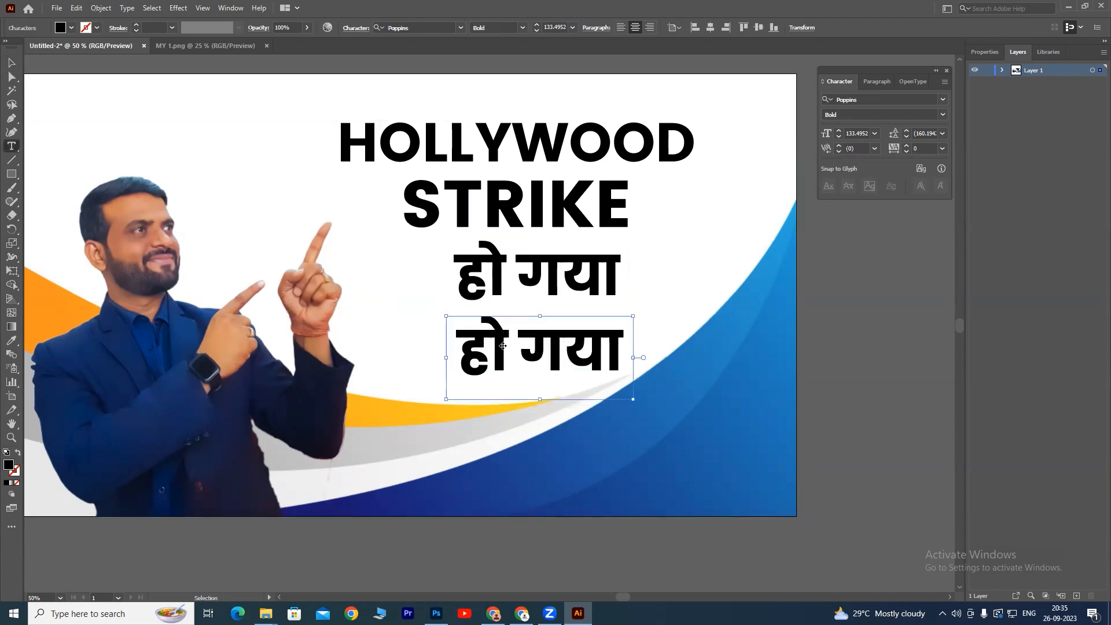
key("ctrl+a")
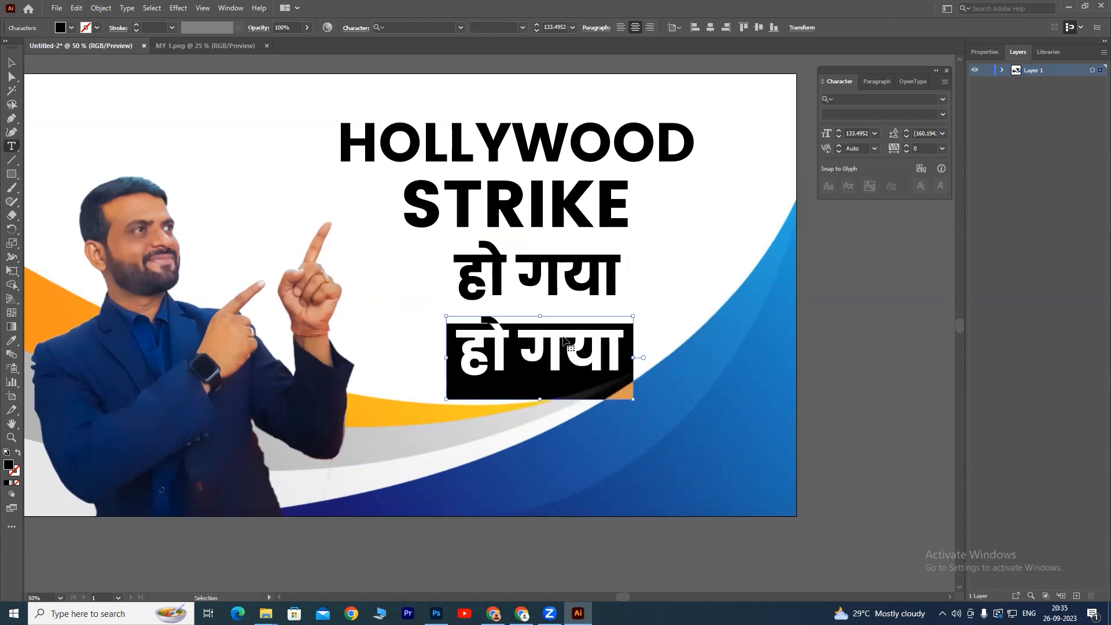
key("ctrl+v")
Move हो गया to the right and place खत्म on its left, both on one line under STRIKE
left_click(11, 62)
left_click_drag(565, 289, 669, 299)
left_click_drag(580, 356, 485, 284)
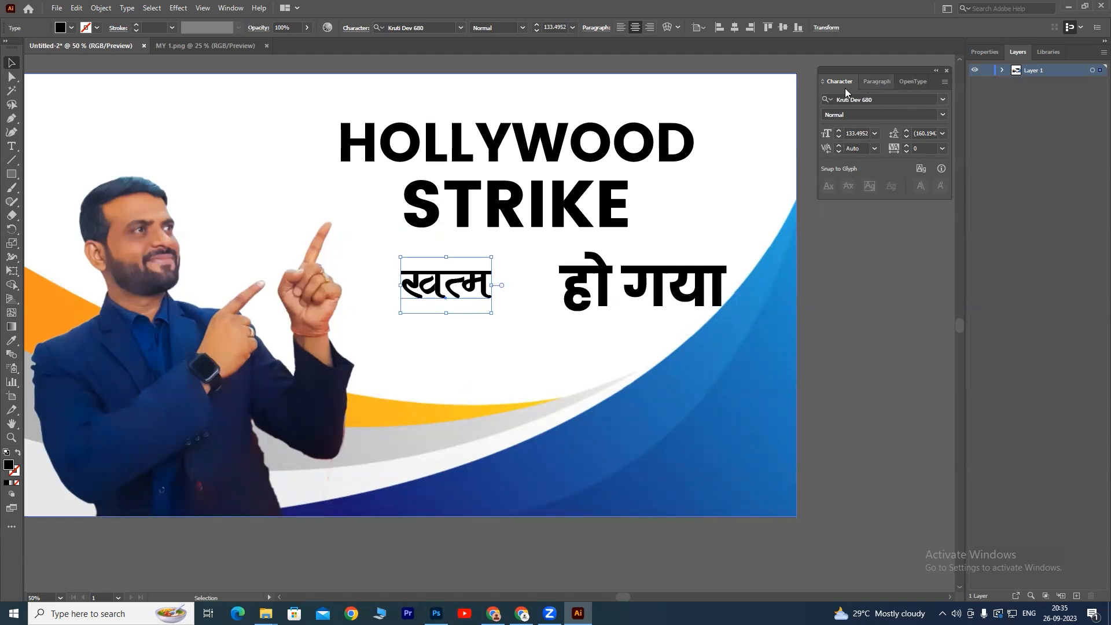
Set the font size of the word खत्म to 200 pt
left_click(874, 81)
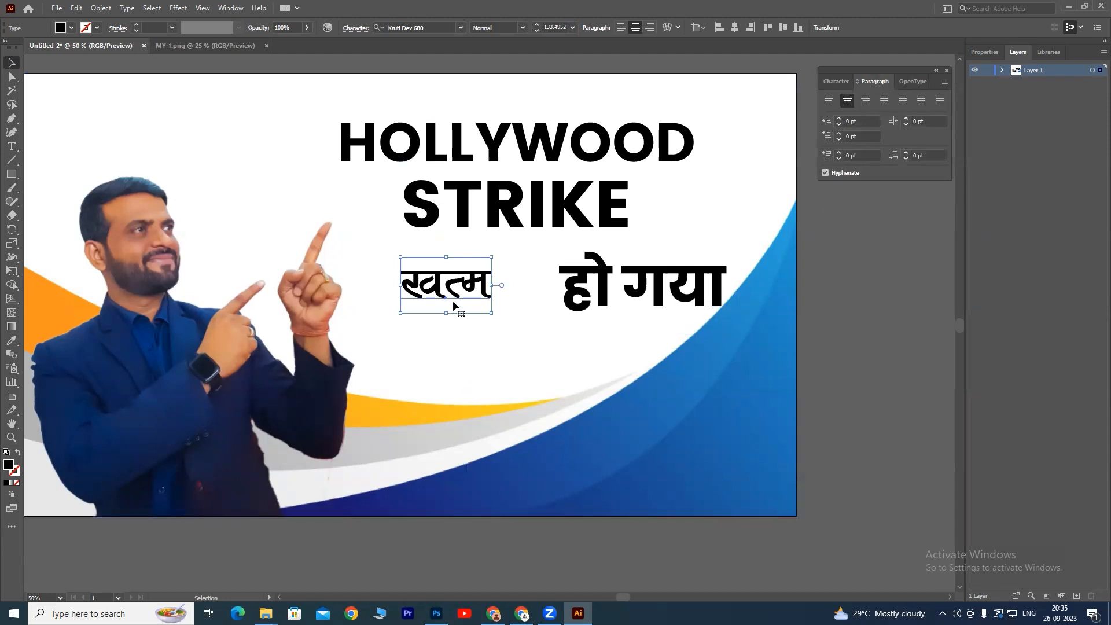
double_click(488, 289)
key("ctrl+a")
key("ctrl+t")
left_click(839, 131)
left_click(855, 133)
type("20")
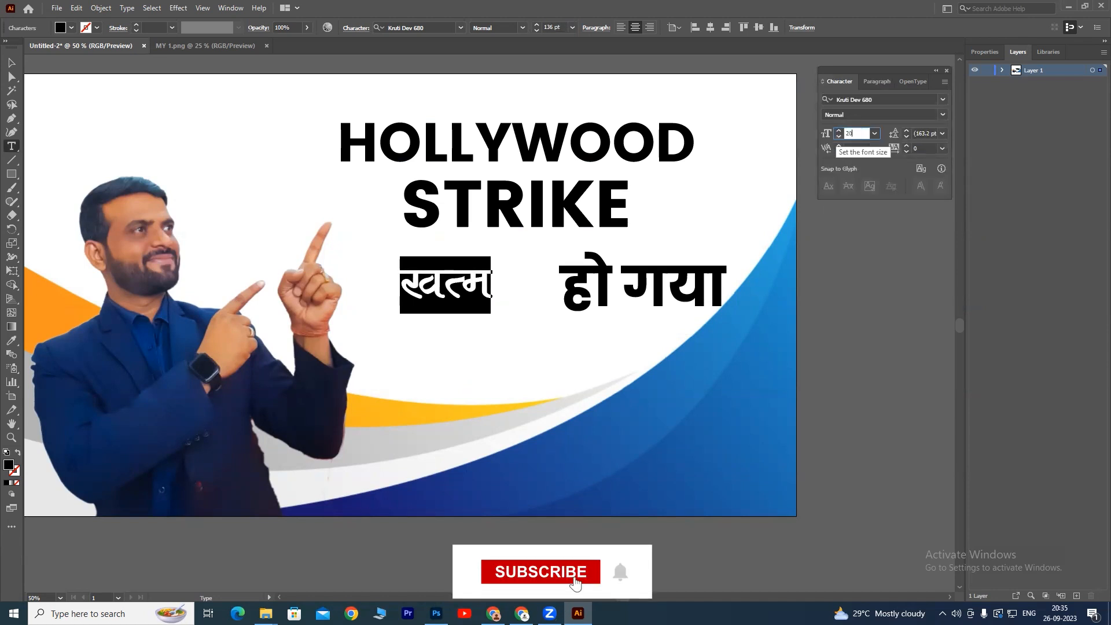
type("0")
key("Return")
Preview alternative fonts for the word खत्म in the font list, including the SHREE-DEV7 fonts, without applying one
left_click(12, 62)
left_click_drag(506, 275, 511, 283)
double_click(505, 277)
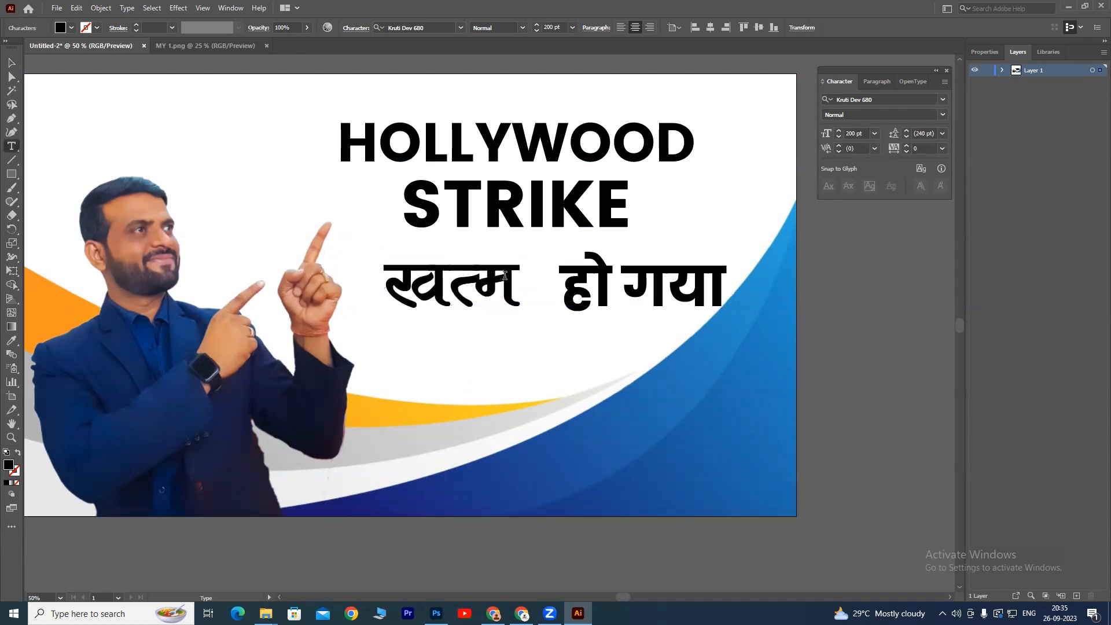
key("ctrl+a")
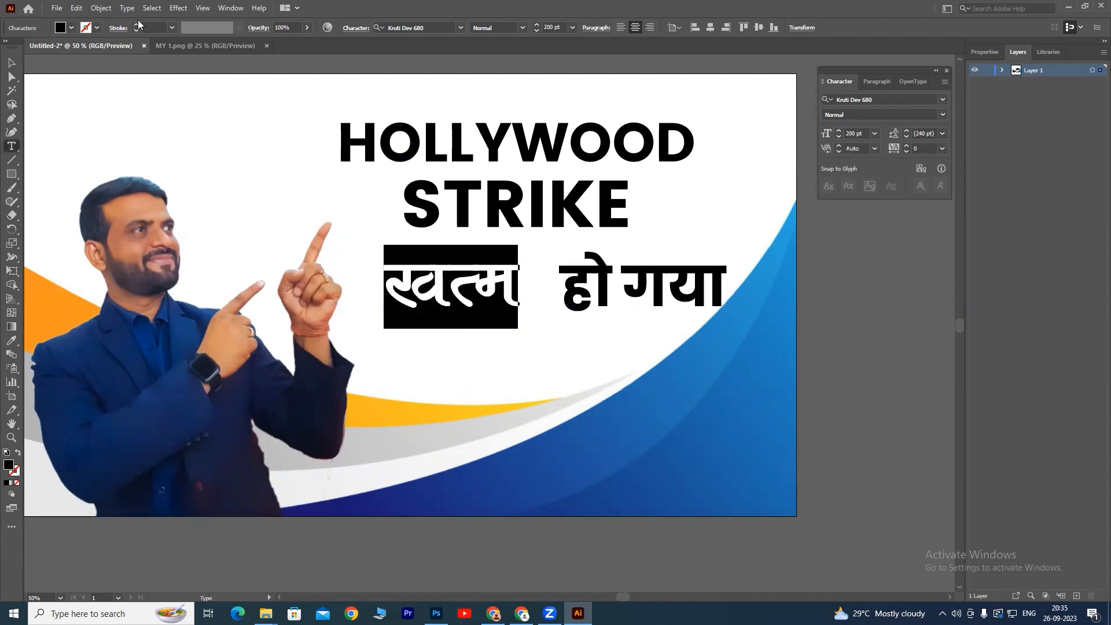
left_click(943, 101)
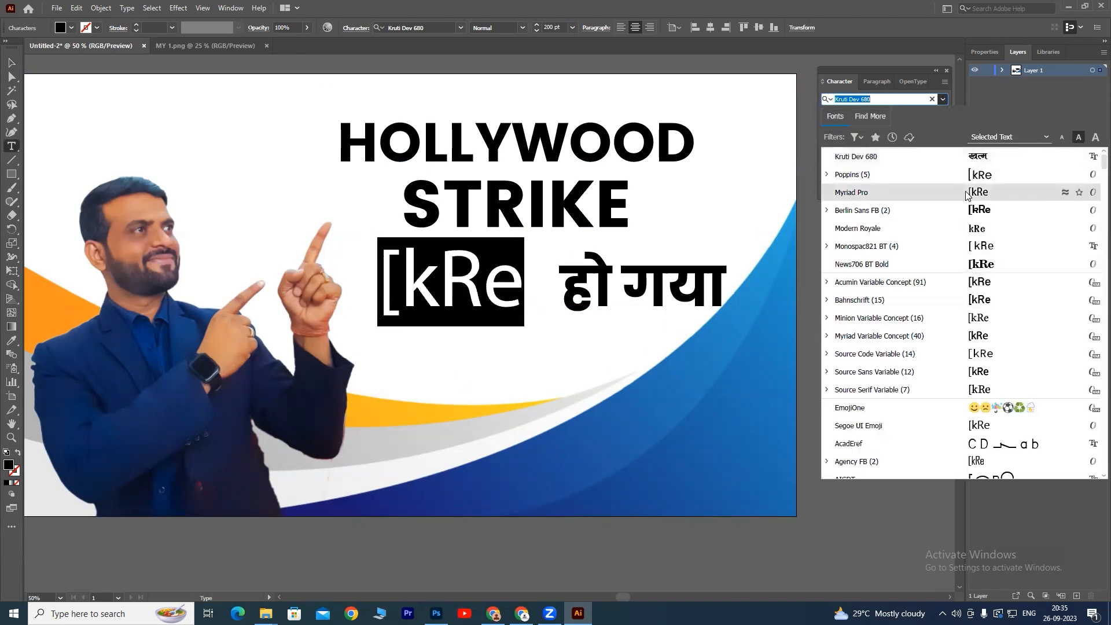
scroll(949, 260, "down", 1)
scroll(937, 303, "up", 1)
scroll(966, 336, "down", 1)
scroll(984, 408, "up", 1)
scroll(1033, 356, "down", 2)
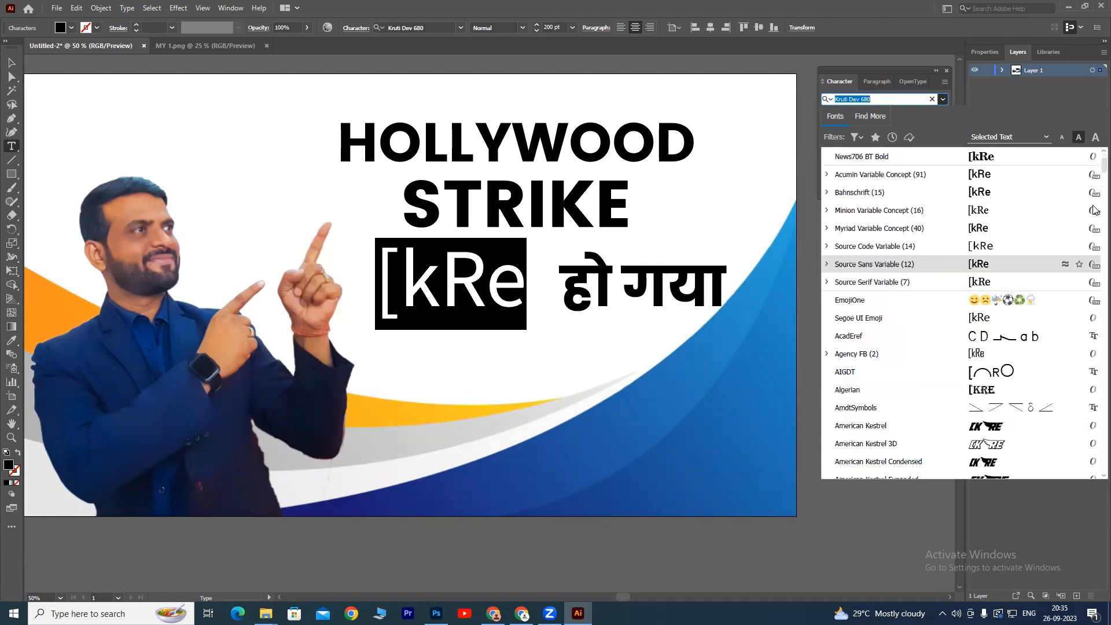
scroll(1090, 243, "down", 10)
scroll(1094, 239, "down", 20)
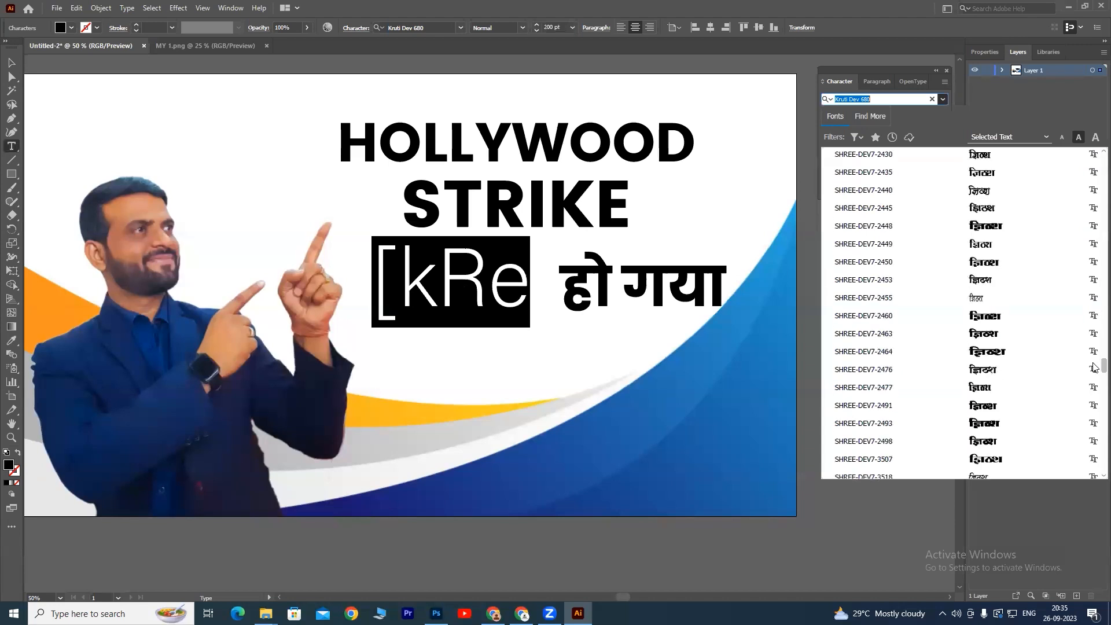
scroll(1070, 373, "up", 1)
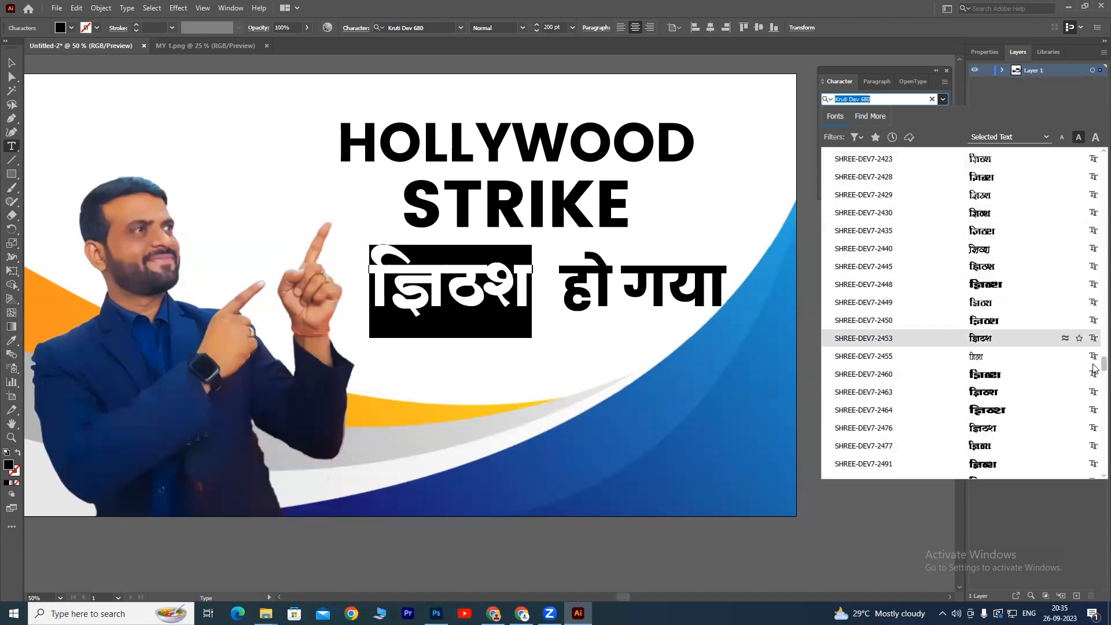
scroll(1093, 387, "down", 8)
scroll(1092, 387, "down", 4)
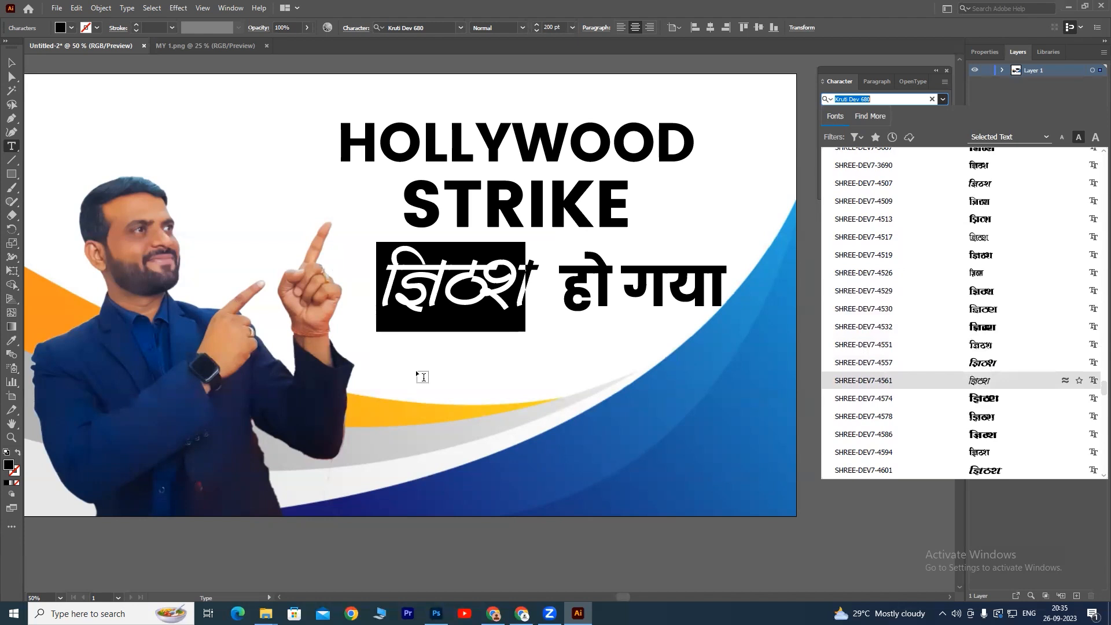
left_click(462, 434)
Change the fill colour of the word खत्म to red
left_click(12, 63)
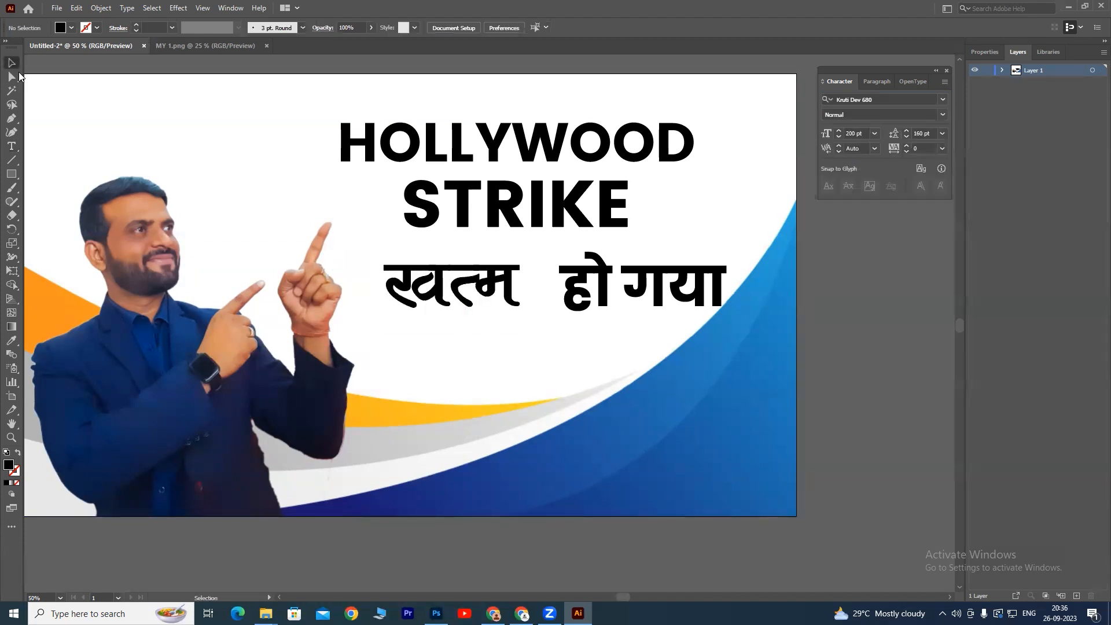
left_click(510, 283)
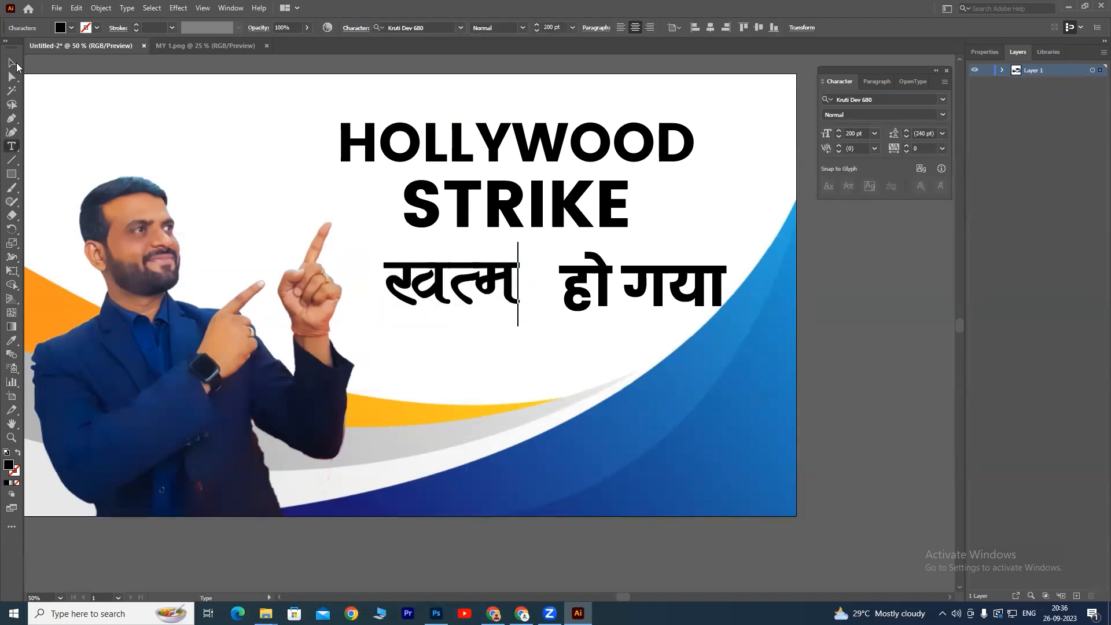
left_click(60, 29)
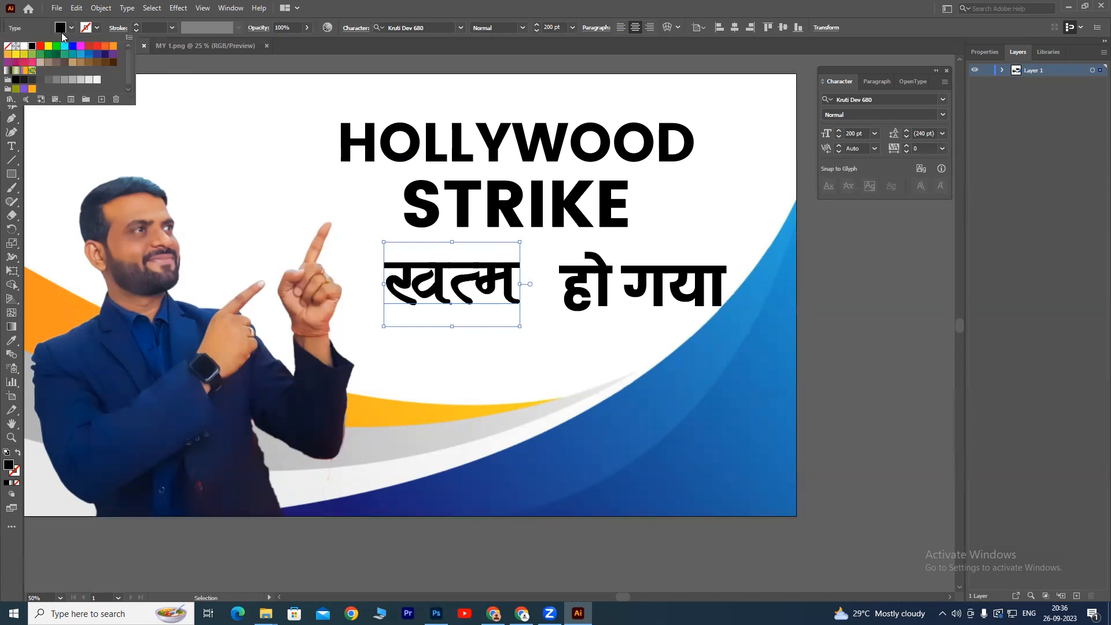
left_click(40, 46)
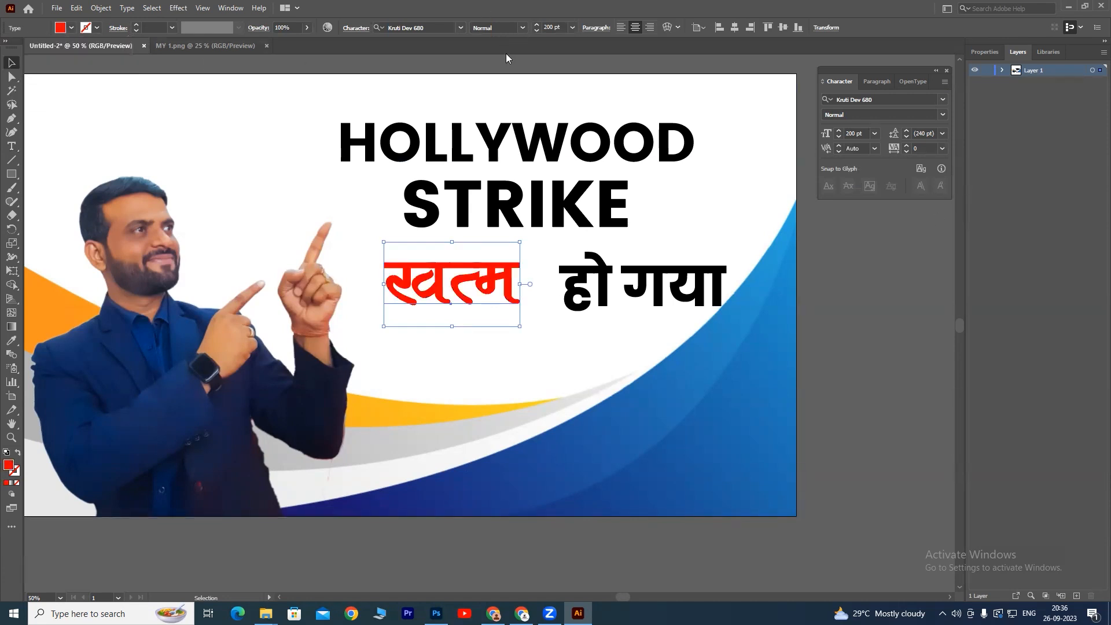
Change the fill colour of the word STRIKE to dark blue
left_click(575, 209)
double_click(575, 209)
left_click_drag(406, 194, 635, 197)
left_click(71, 28)
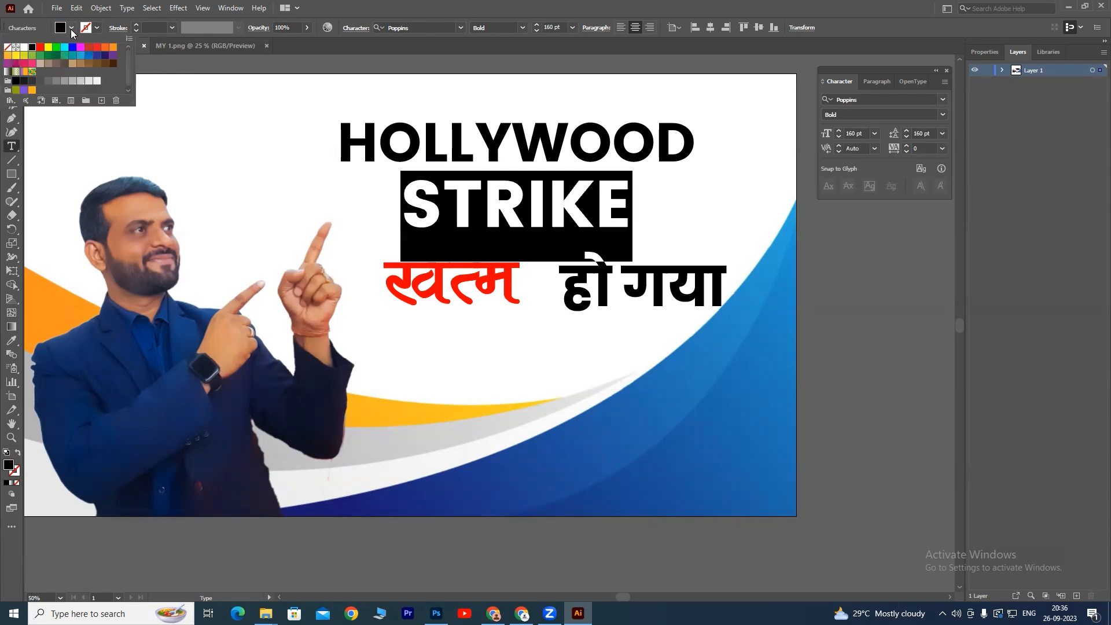
left_click(105, 56)
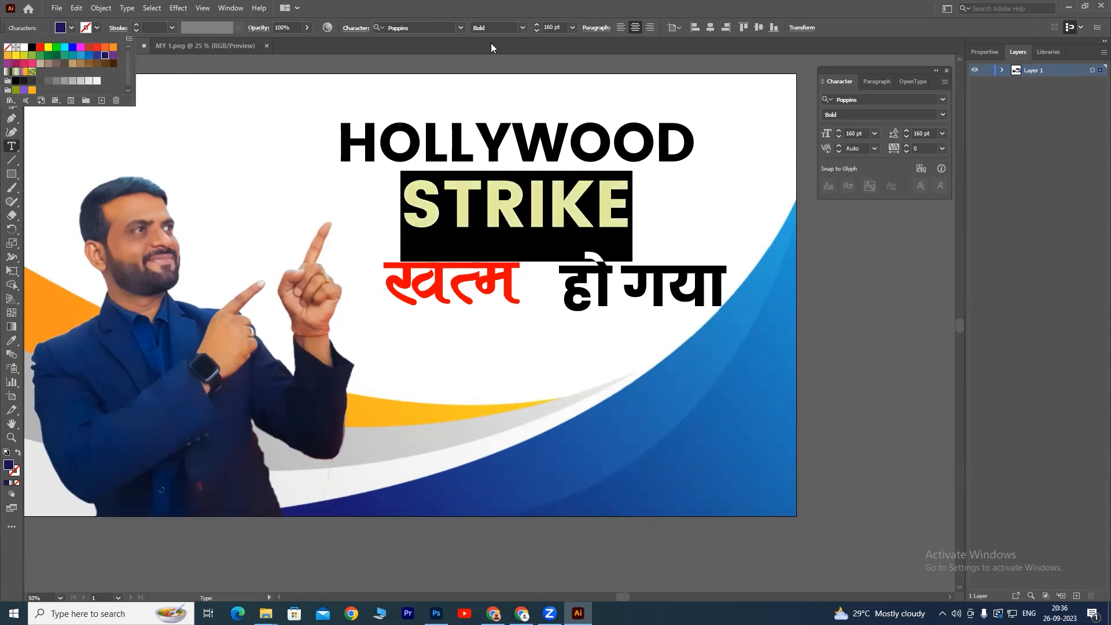
left_click(11, 62)
left_click(722, 174)
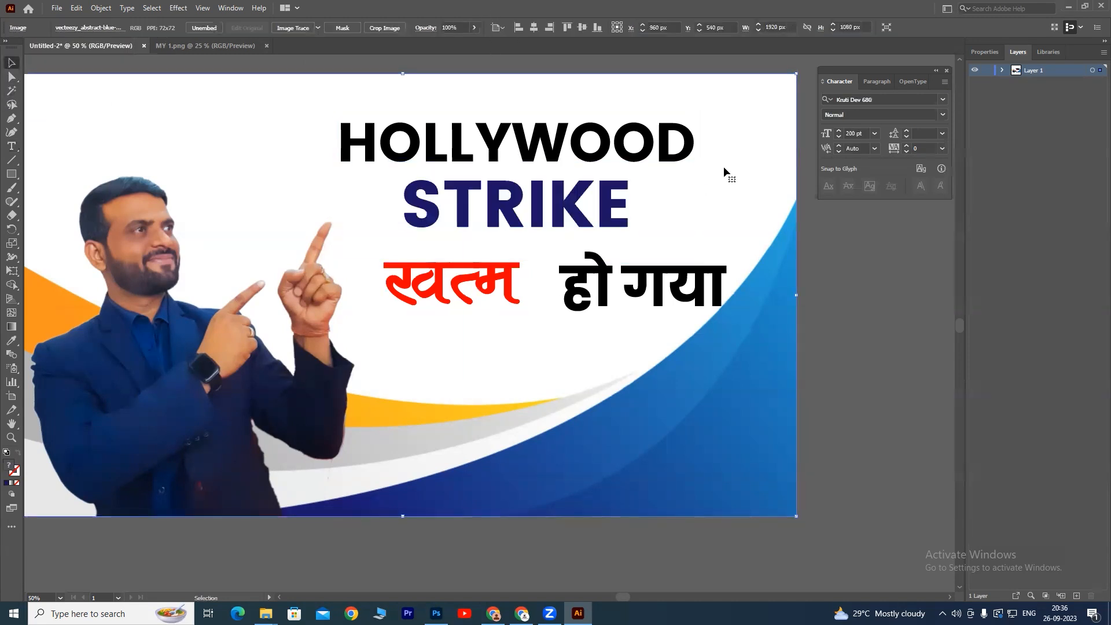
Move हो गया and खत्म slightly up towards STRIKE, and enlarge खत्म to about 254 pt
left_click_drag(601, 292, 580, 283)
left_click_drag(509, 289, 503, 276)
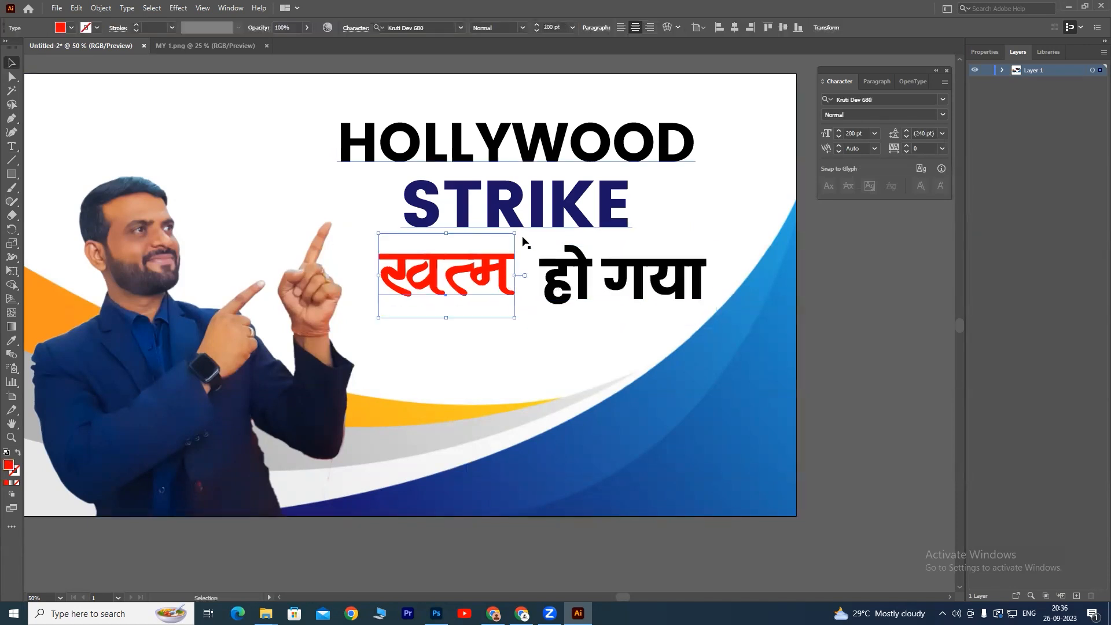
left_click_drag(515, 235, 541, 221)
Change the font of the word खत्म to Kruti Dev 103
double_click(521, 273)
key("ctrl+a")
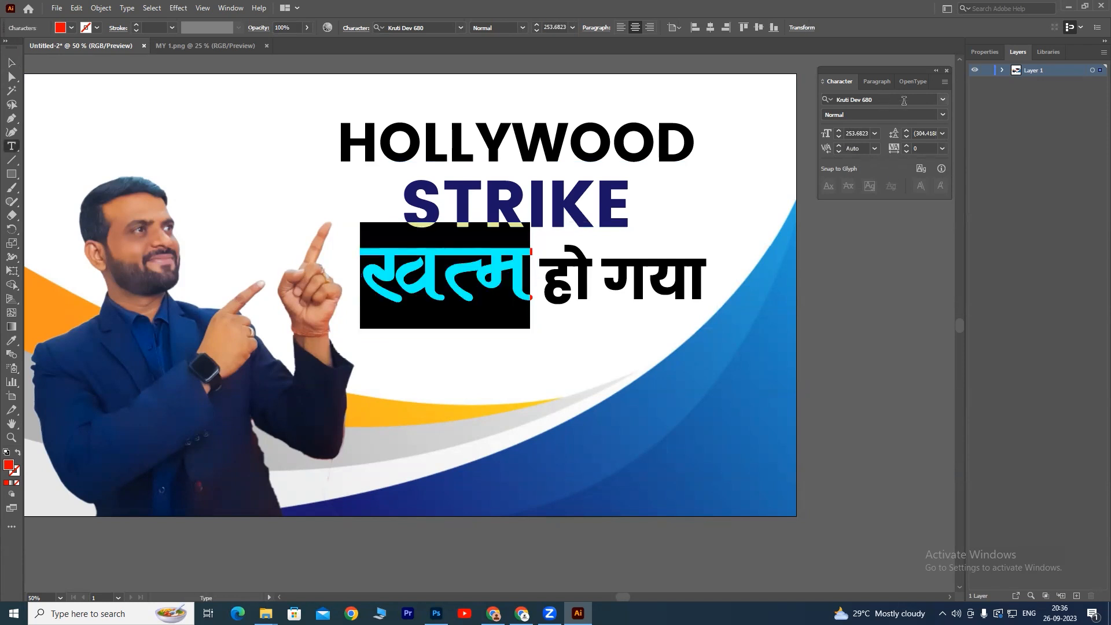
left_click(910, 97)
type("krut")
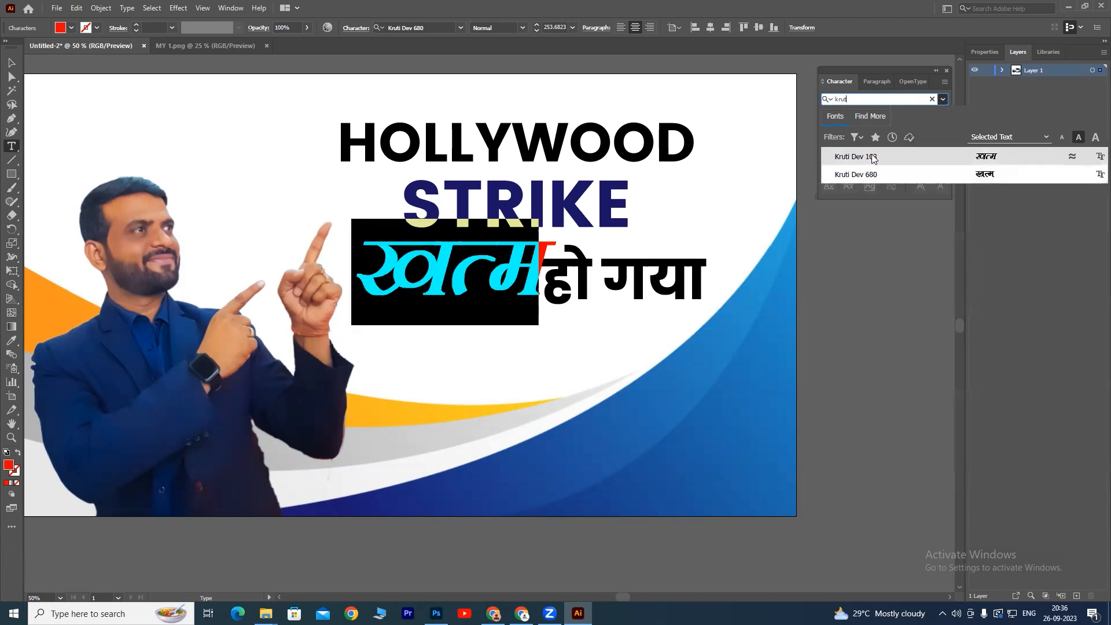
left_click(870, 157)
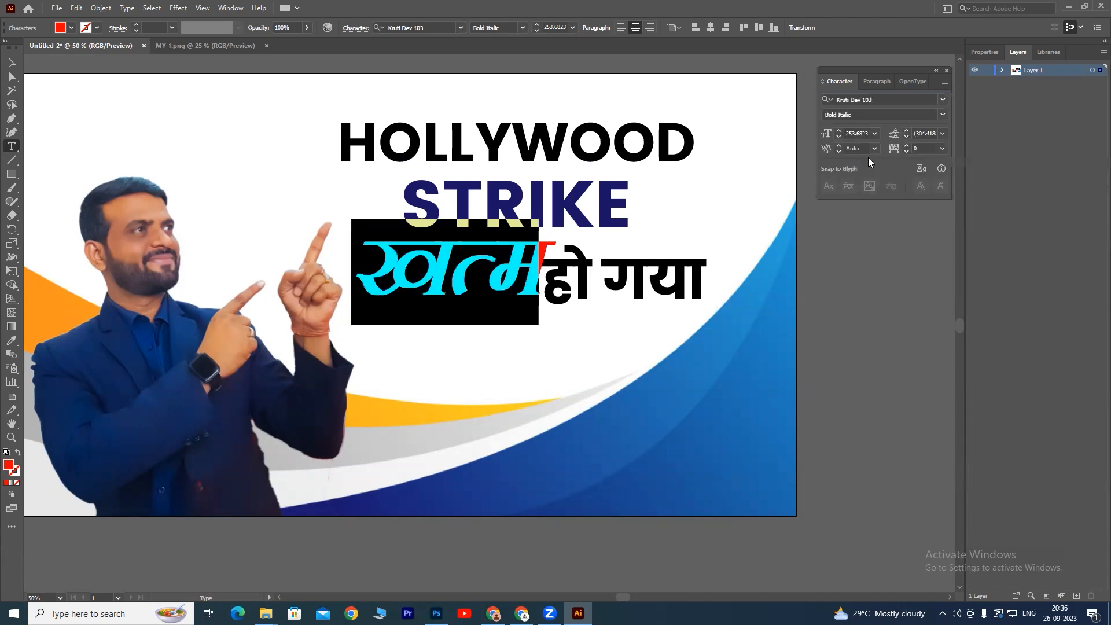
Scale खत्म down to about 223 pt and place it beside हो गया under STRIKE
left_click(12, 63)
left_click_drag(539, 266, 521, 282)
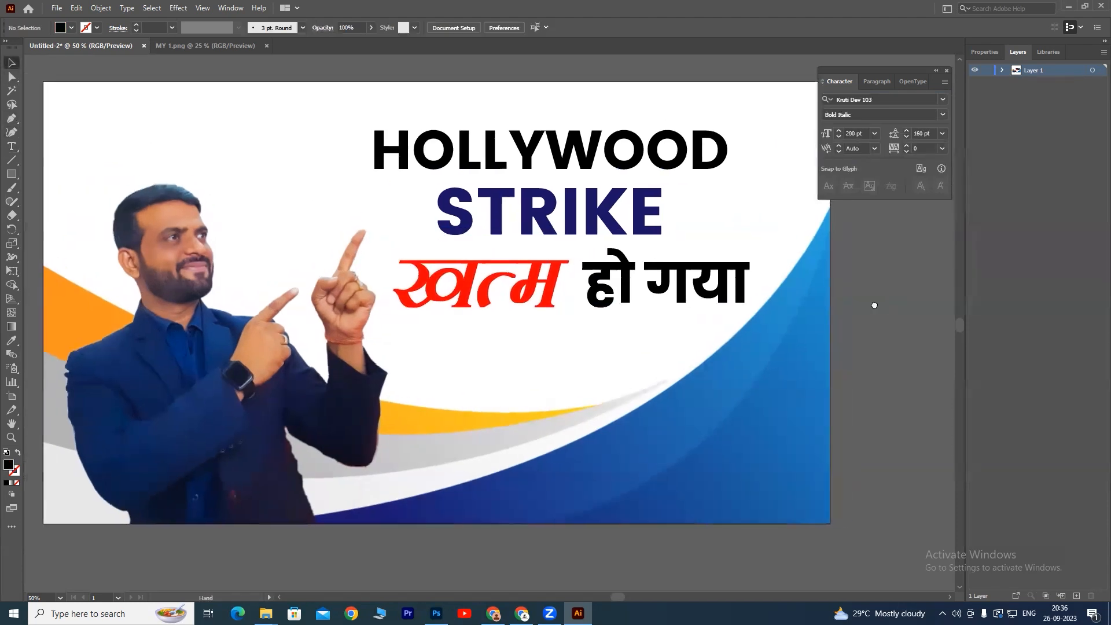
mouse_move(873, 305)
left_mouse_down()
mouse_move(860, 303)
mouse_move(873, 304)
left_mouse_up()
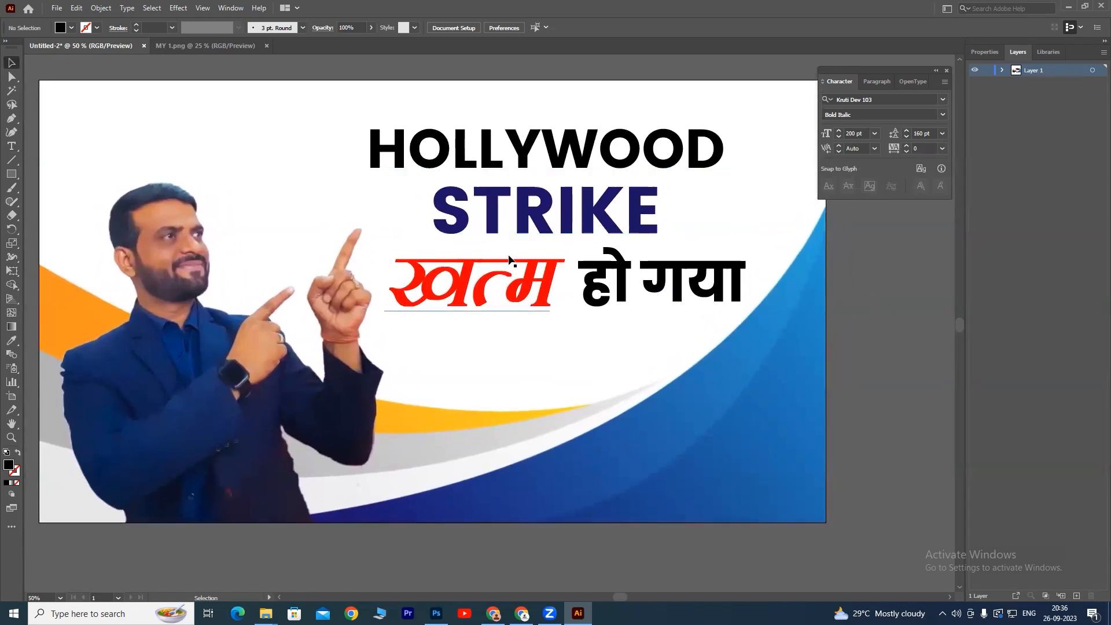
Add a Drop Shadow effect with 100% opacity to the word खत्म
left_click(520, 283)
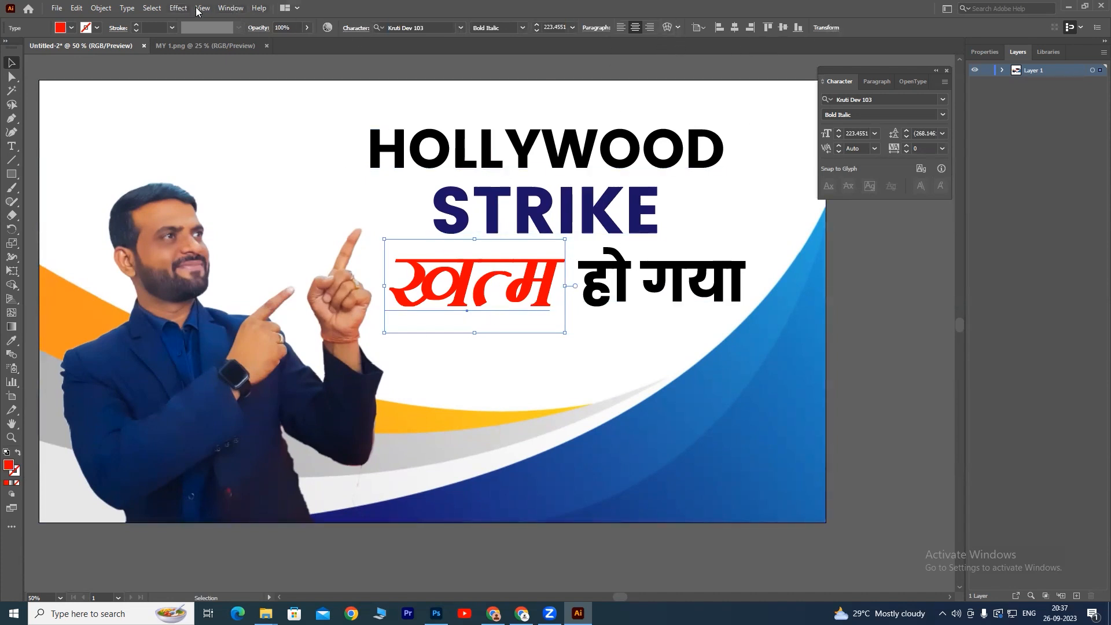
left_click(231, 8)
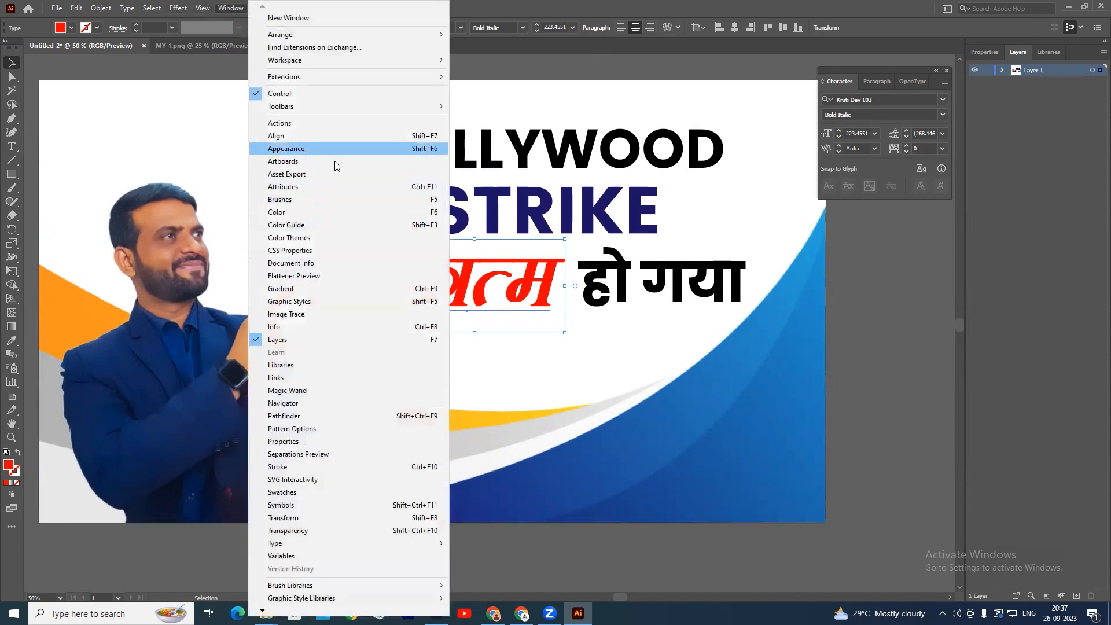
left_click(304, 151)
left_click(856, 320)
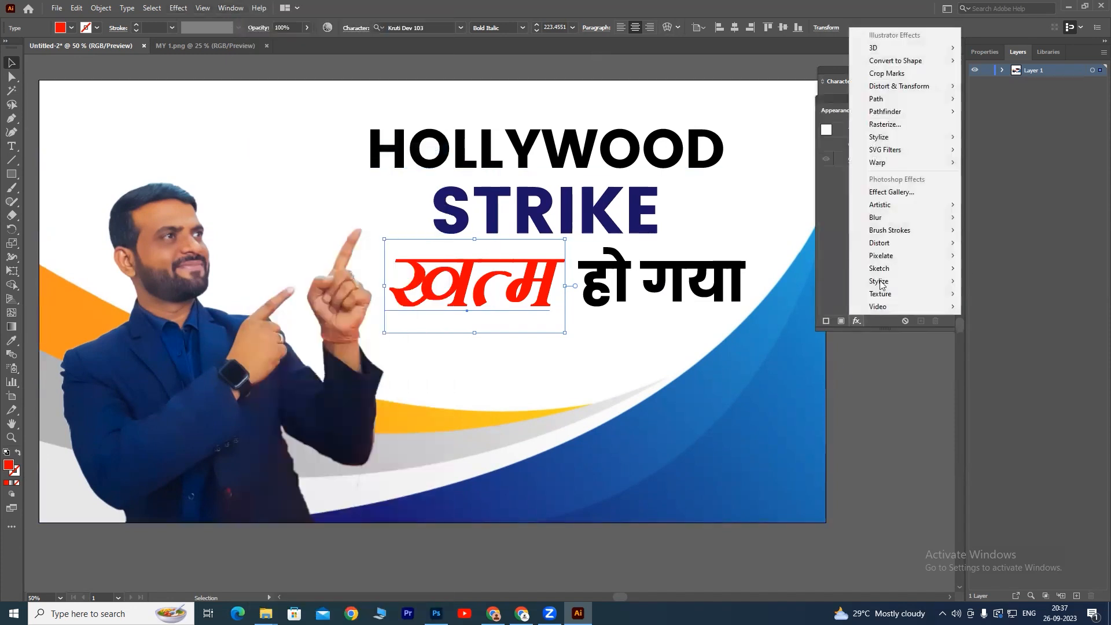
mouse_move(938, 141)
left_click(991, 143)
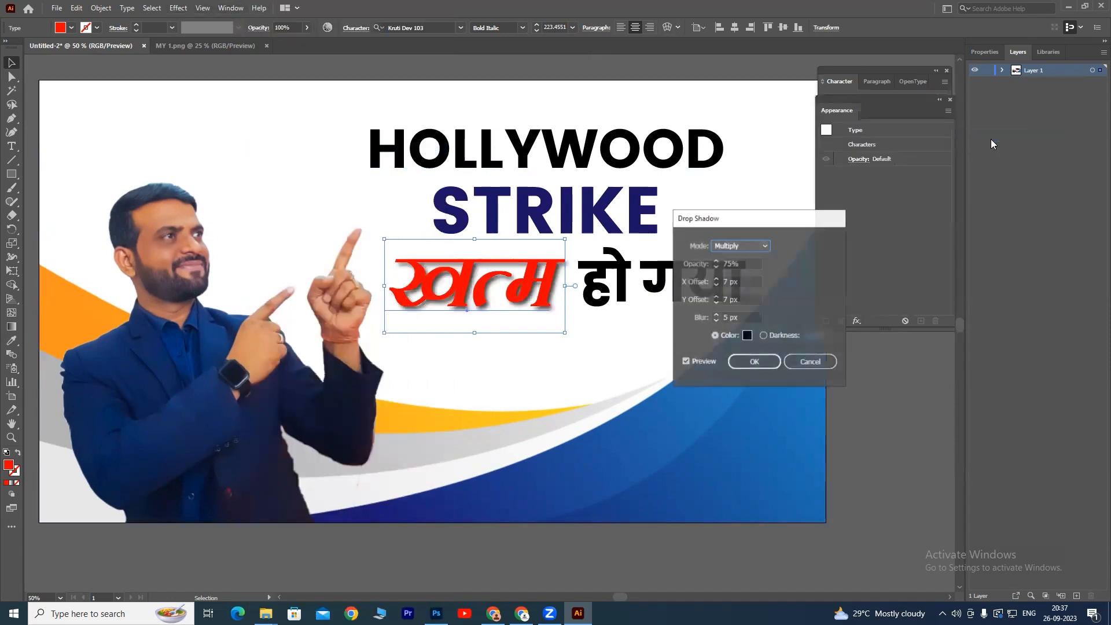
left_click_drag(744, 263, 699, 273)
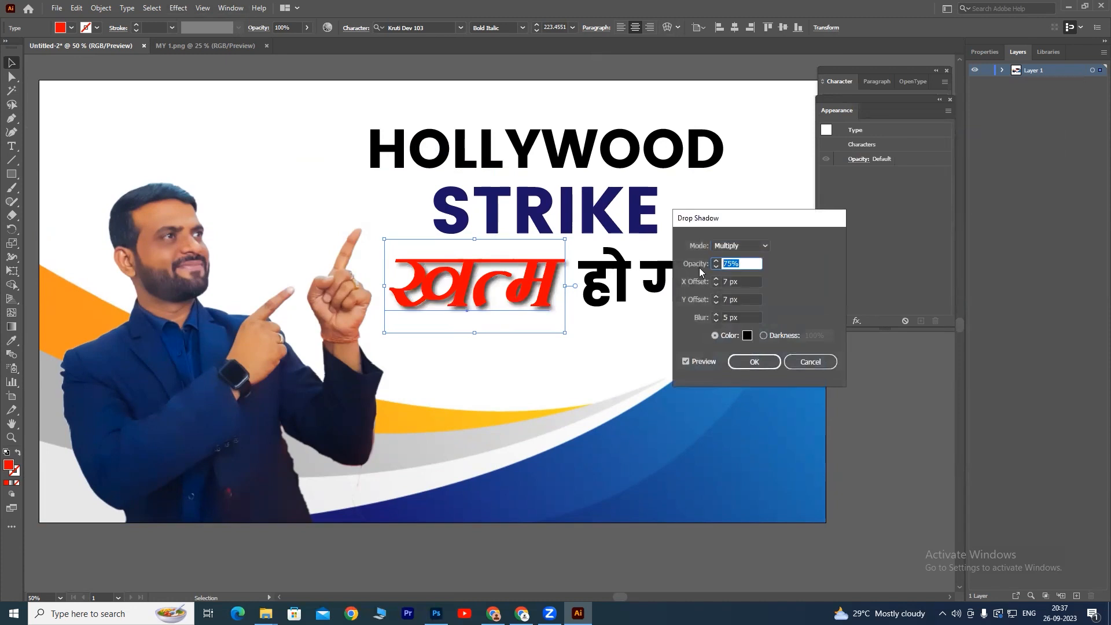
left_click(745, 281)
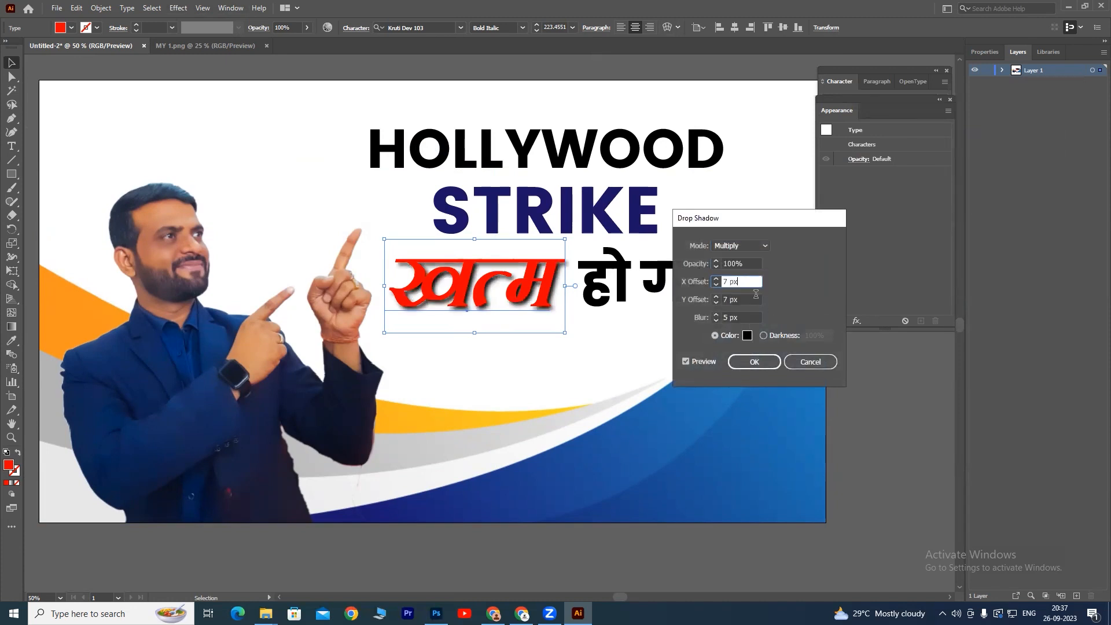
left_click(759, 365)
left_click(727, 326)
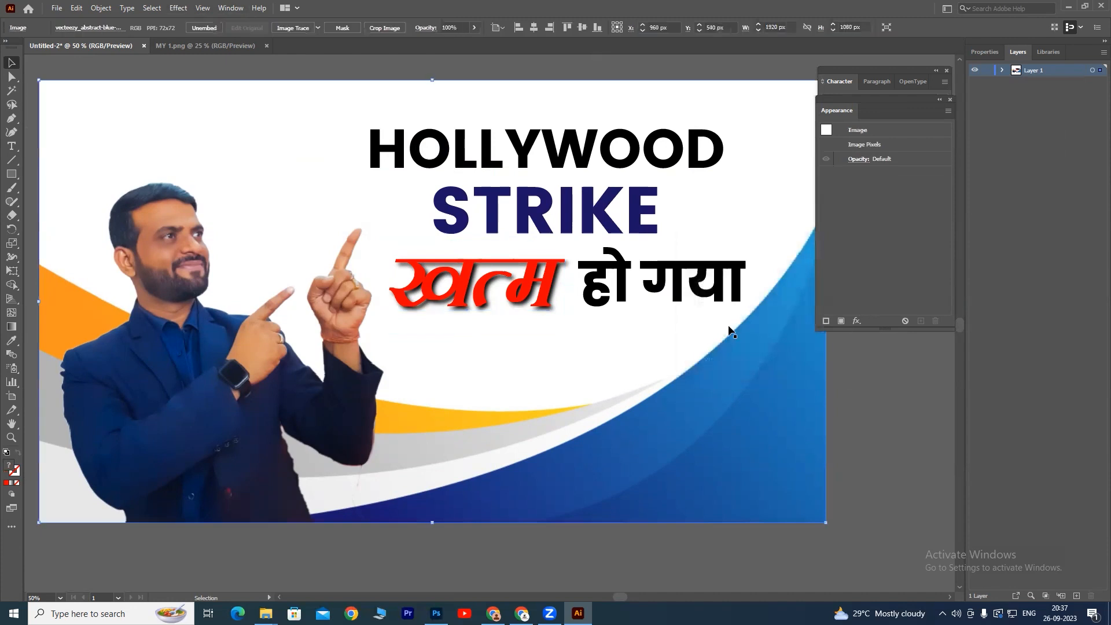
Draw a rectangle of about 686 x 168 px over STRIKE and fill it with yellow
left_click(680, 285)
left_click(91, 107)
left_click(11, 175)
left_click_drag(408, 180, 689, 247)
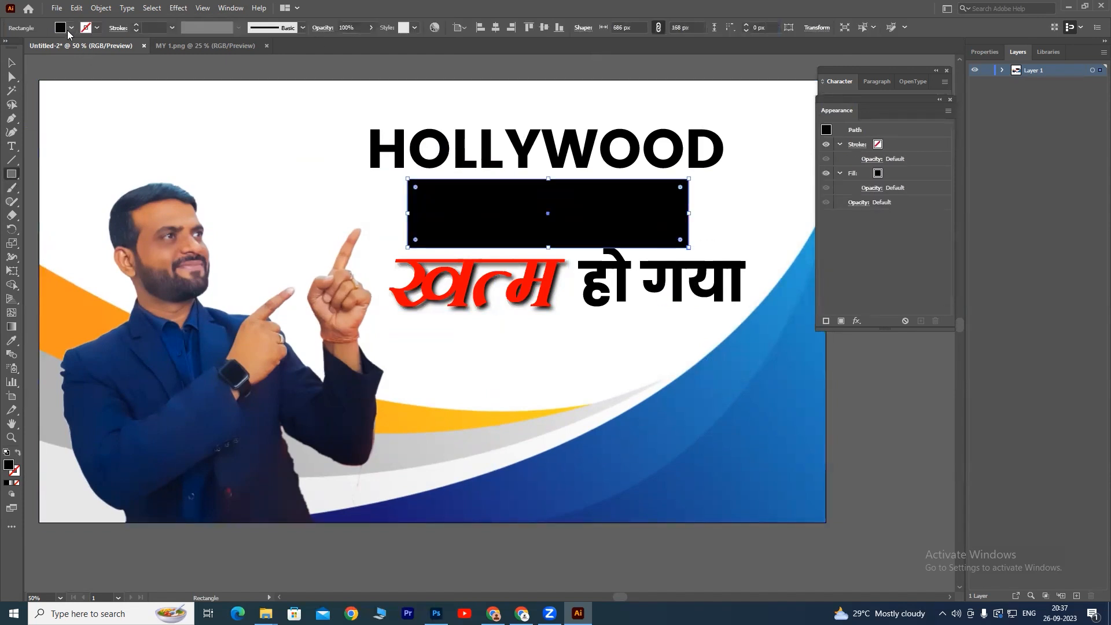
left_click(70, 29)
left_click(49, 48)
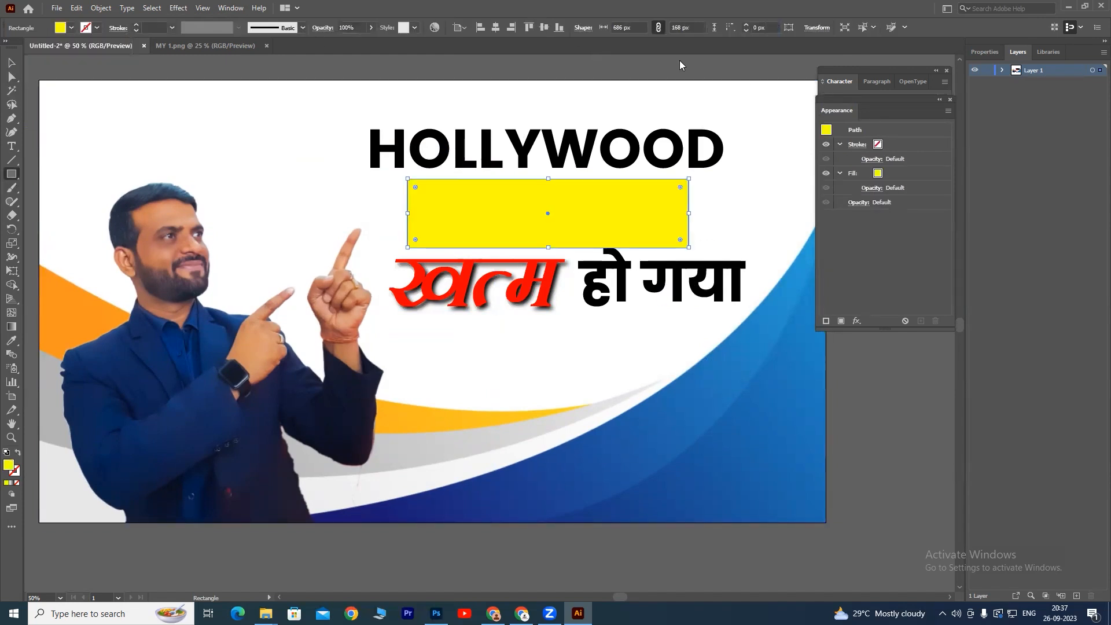
Place the yellow rectangle behind the HOLLYWOOD STRIKE text in the stacking order and centre it around STRIKE
left_click(1001, 70)
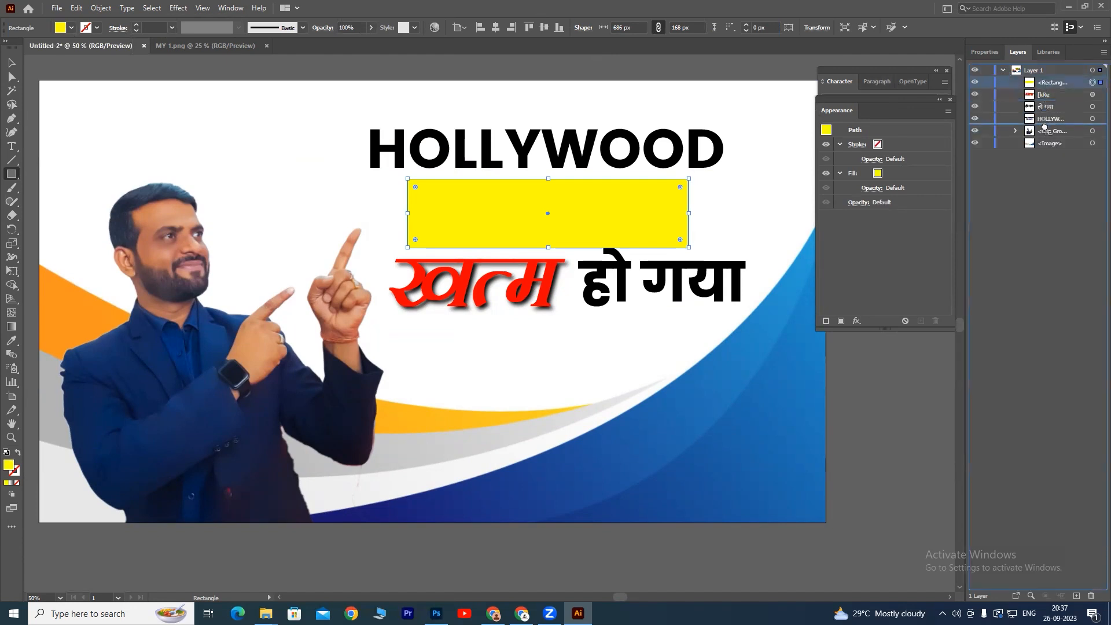
left_click(11, 62)
key("ctrl+shift+a")
left_click_drag(681, 220, 677, 215)
left_click(635, 215, "shift")
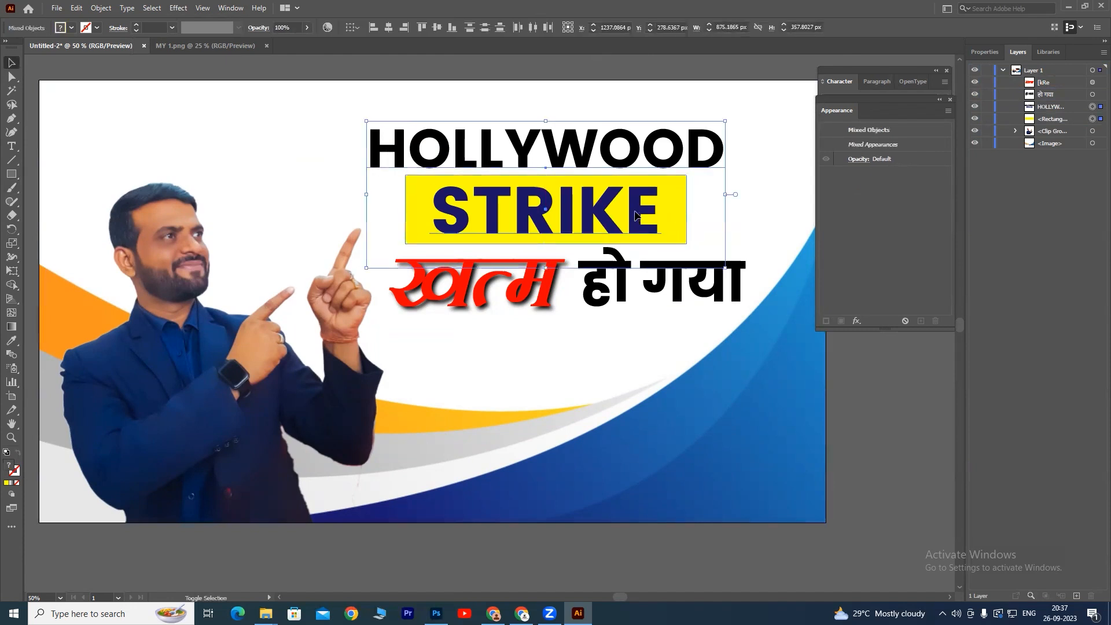
left_click(776, 203)
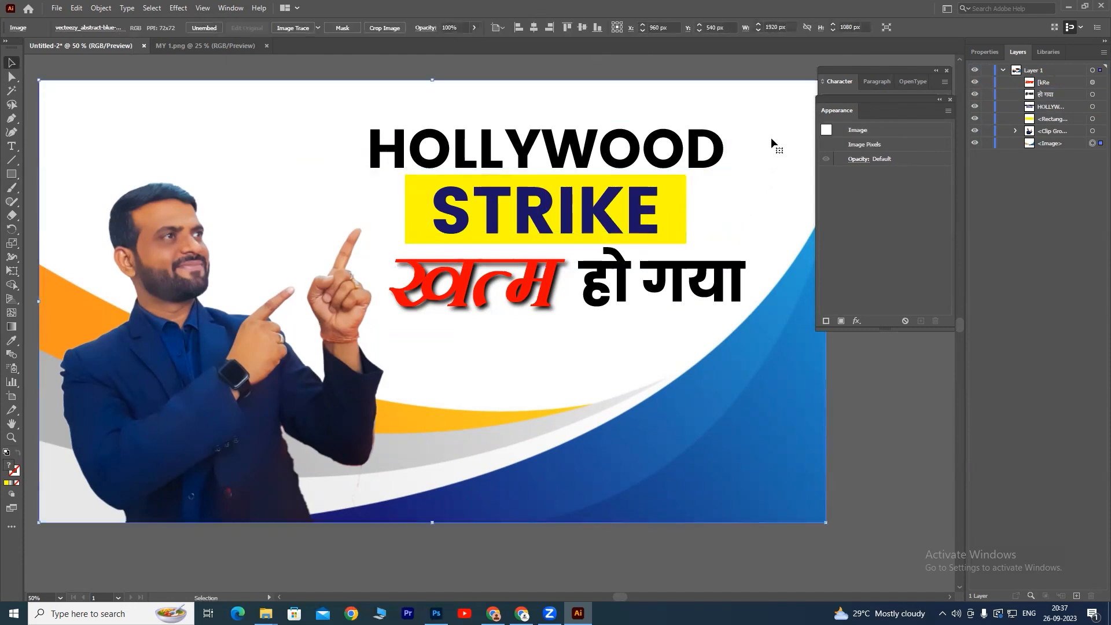
Move खत्म and हो गया together slightly down, away from the yellow rectangle
key("ctrl+minus")
key("ctrl+plus")
left_click_drag(729, 176, 666, 181)
left_click_drag(775, 349, 761, 347)
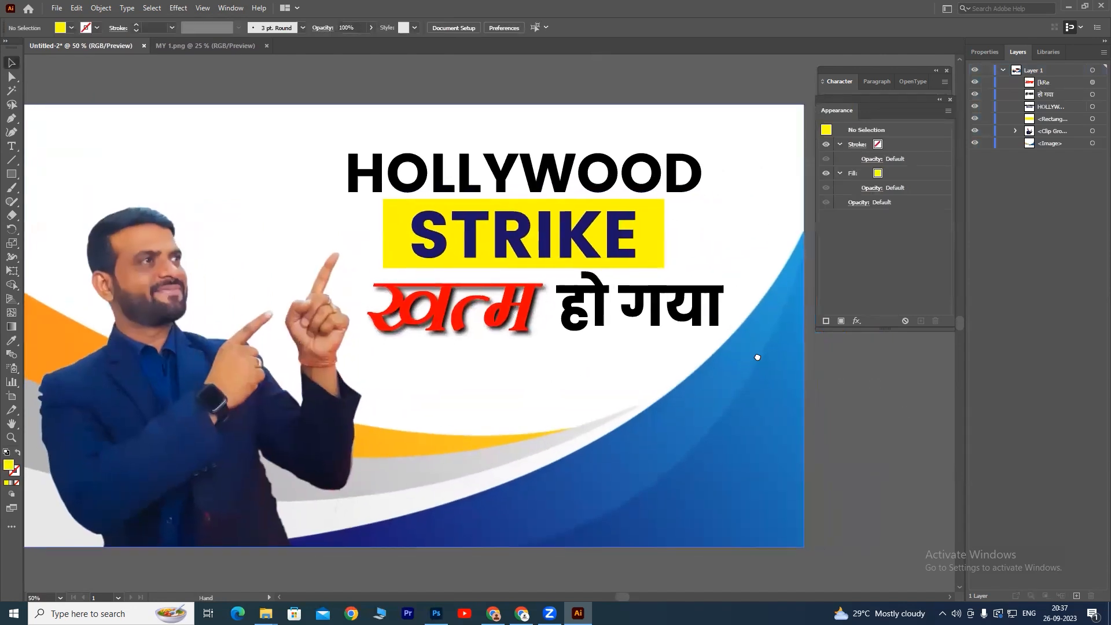
left_click(525, 304)
left_click(601, 303, "shift")
left_click_drag(601, 301, 603, 303)
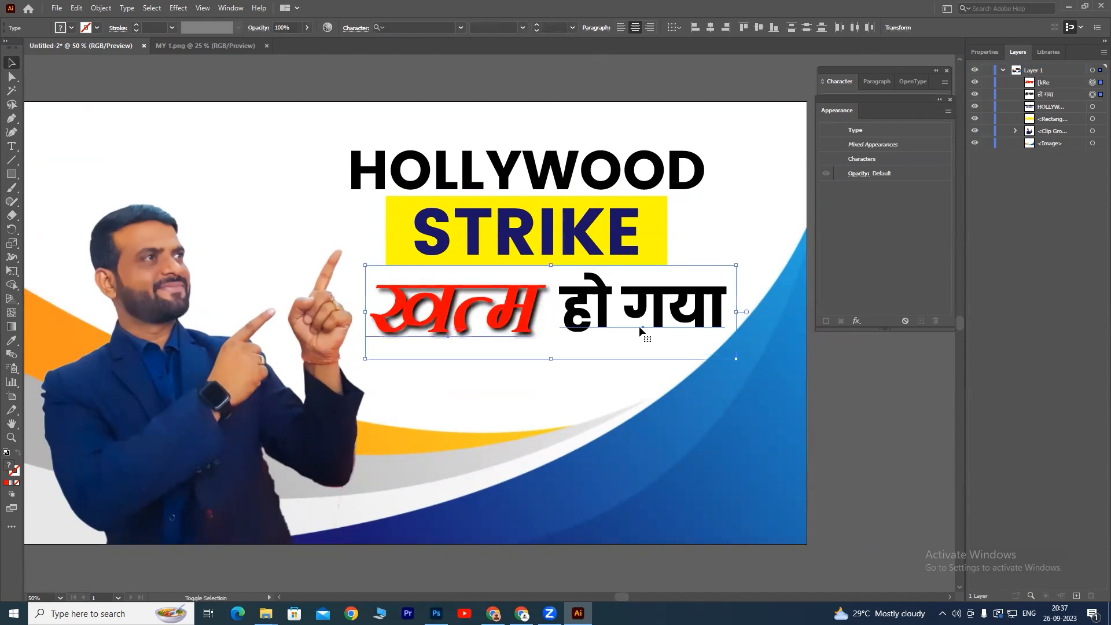
left_click(923, 441)
Duplicate the HOLLYWOOD STRIKE title below the Hindi line and replace the copy's text with NOW GET READY
left_click_drag(843, 426, 862, 408)
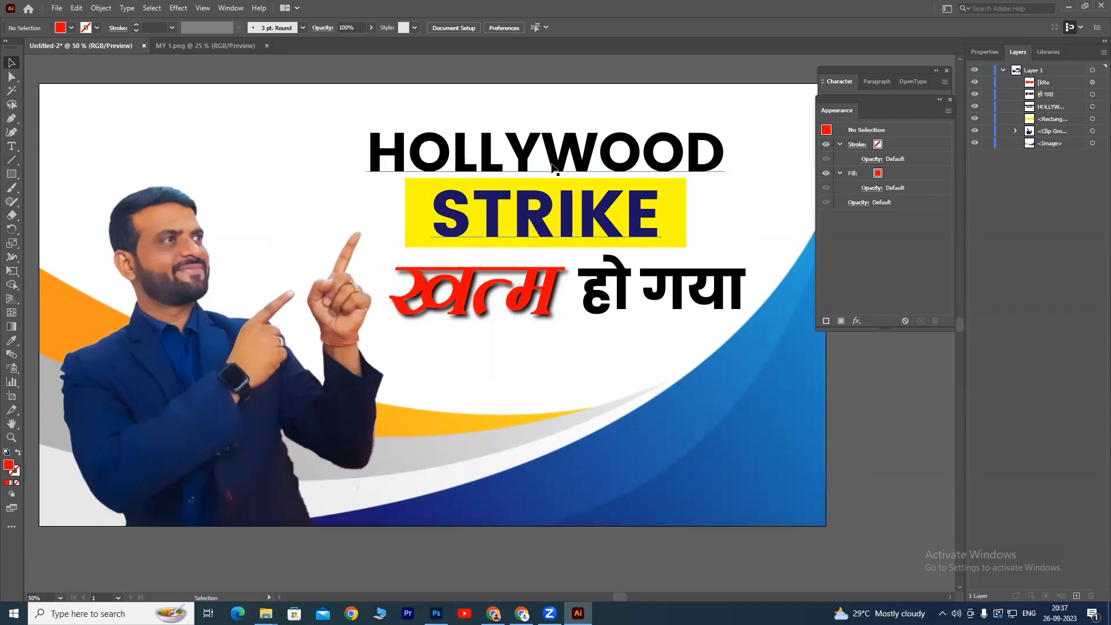
left_click_drag(557, 156, 598, 387, "alt")
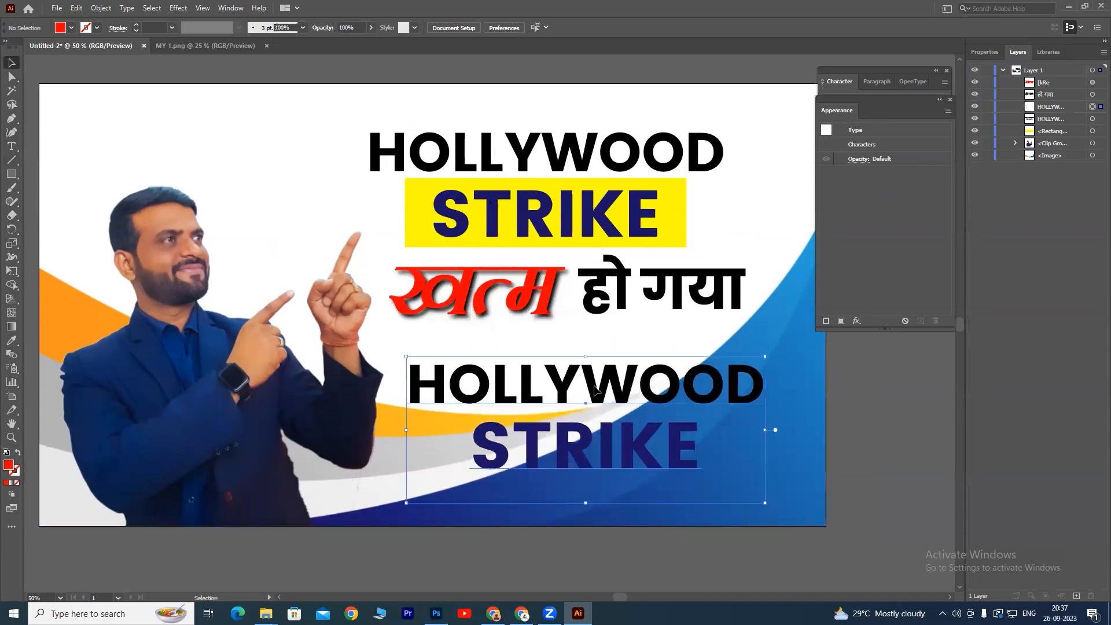
key("t")
left_click_drag(693, 464, 370, 397)
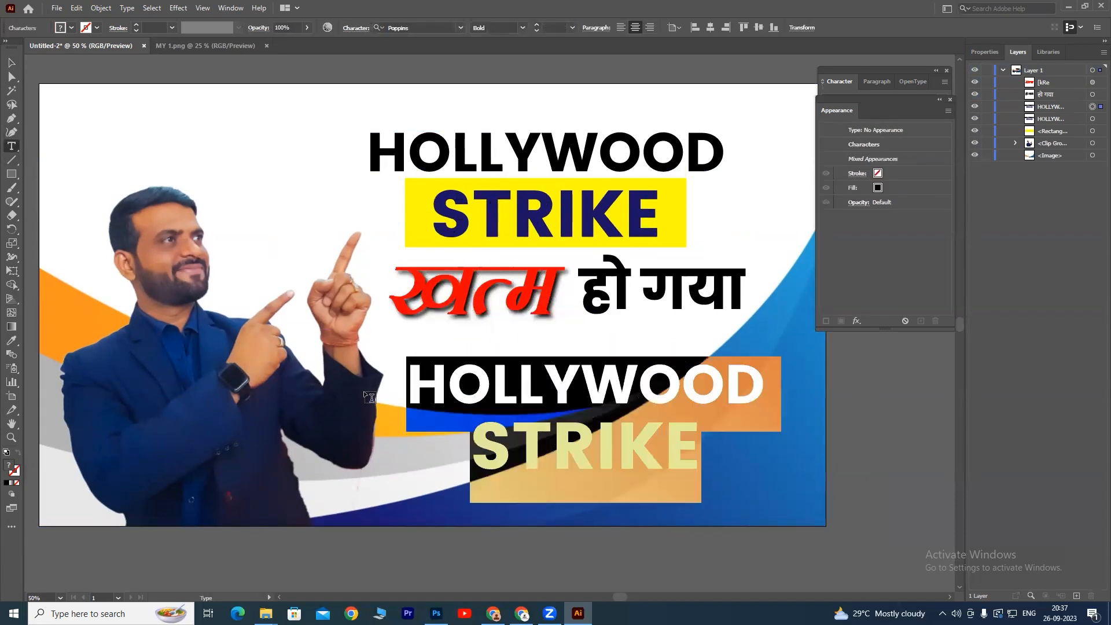
type("NOW")
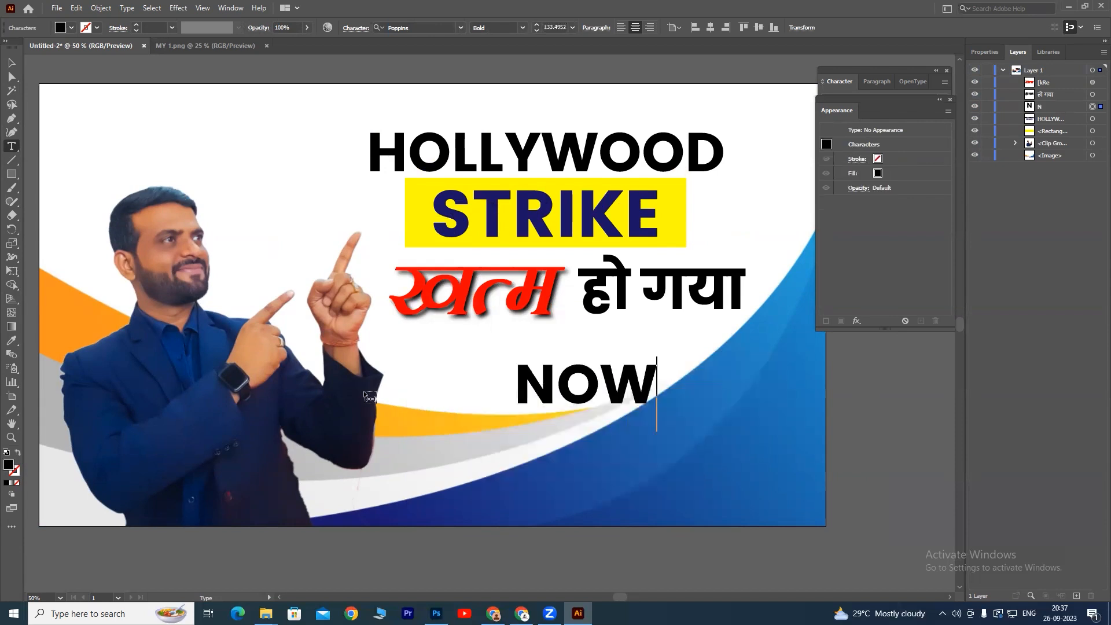
type(" GET READY")
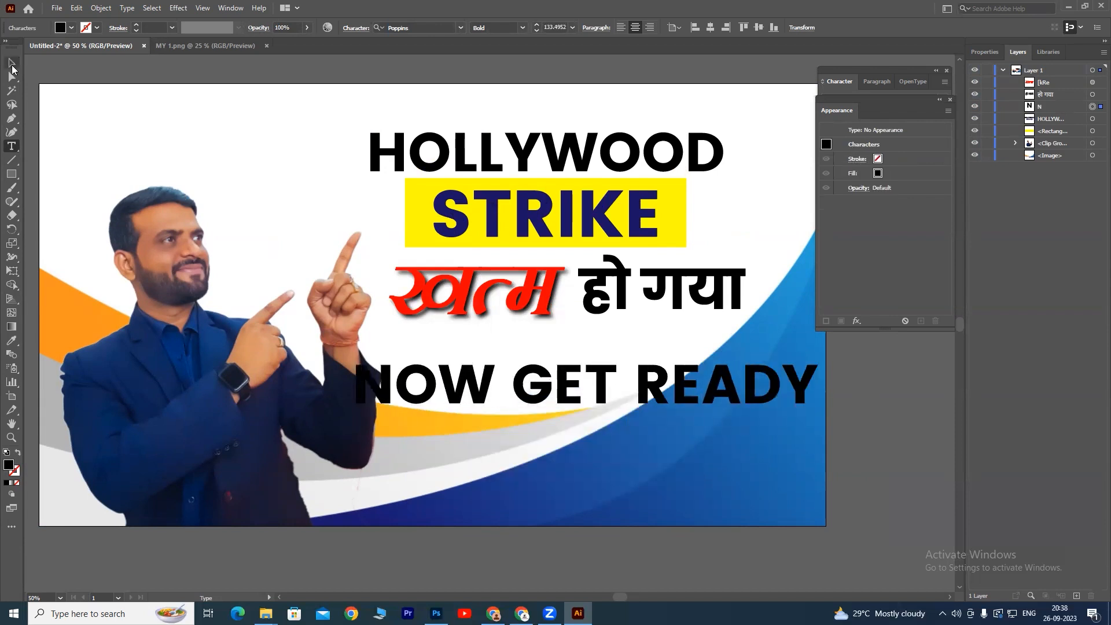
Scale the NOW GET READY line down to about 114 pt
left_click(12, 65)
left_click_drag(818, 357, 786, 360)
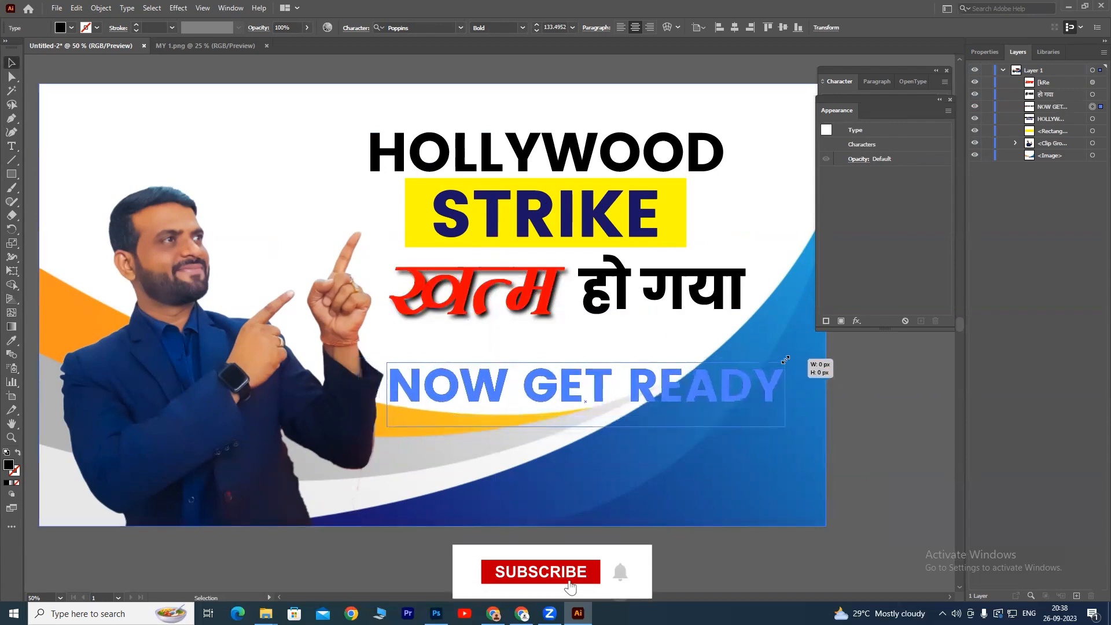
Duplicate the NOW GET READY line directly below itself and change the copy's text to FOR JOB
left_click_drag(593, 394, 617, 435)
double_click(605, 447)
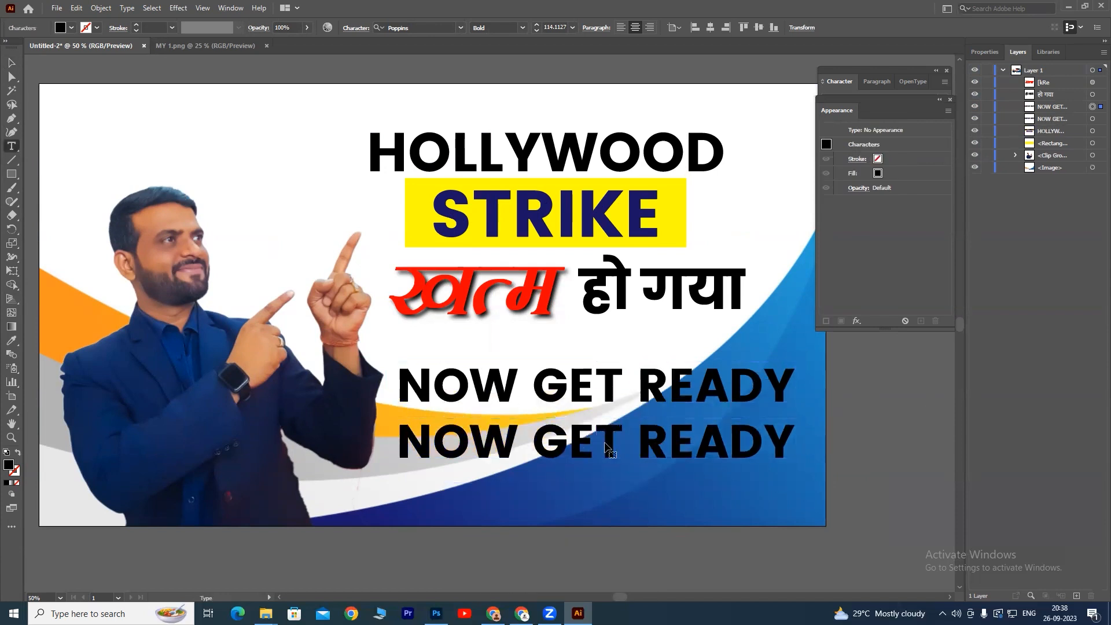
key("ctrl+a")
type("F")
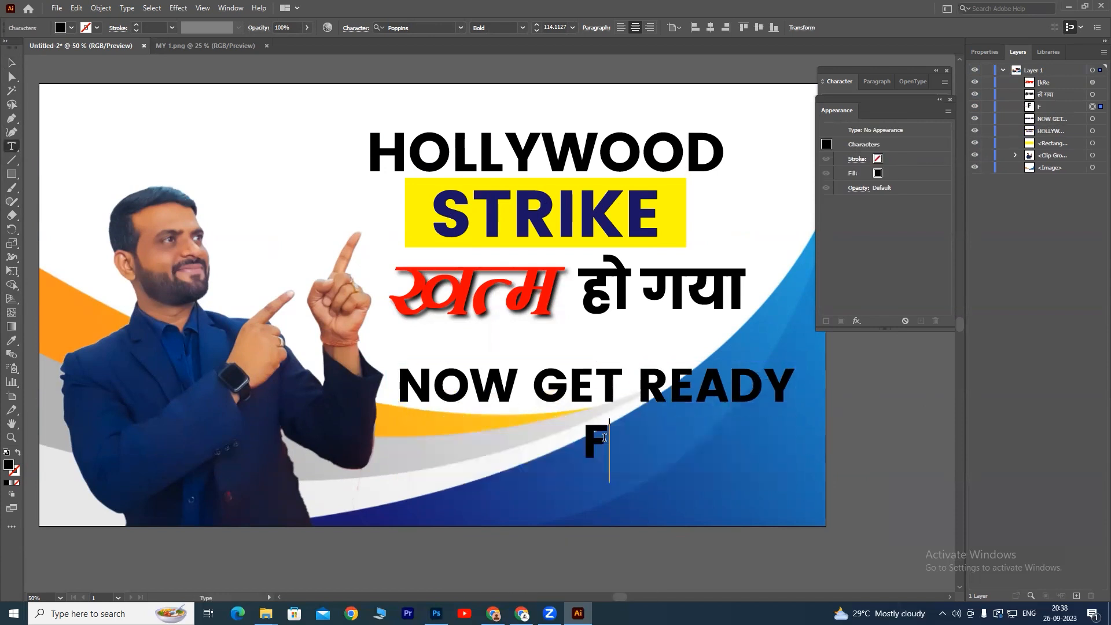
type("OR JOB")
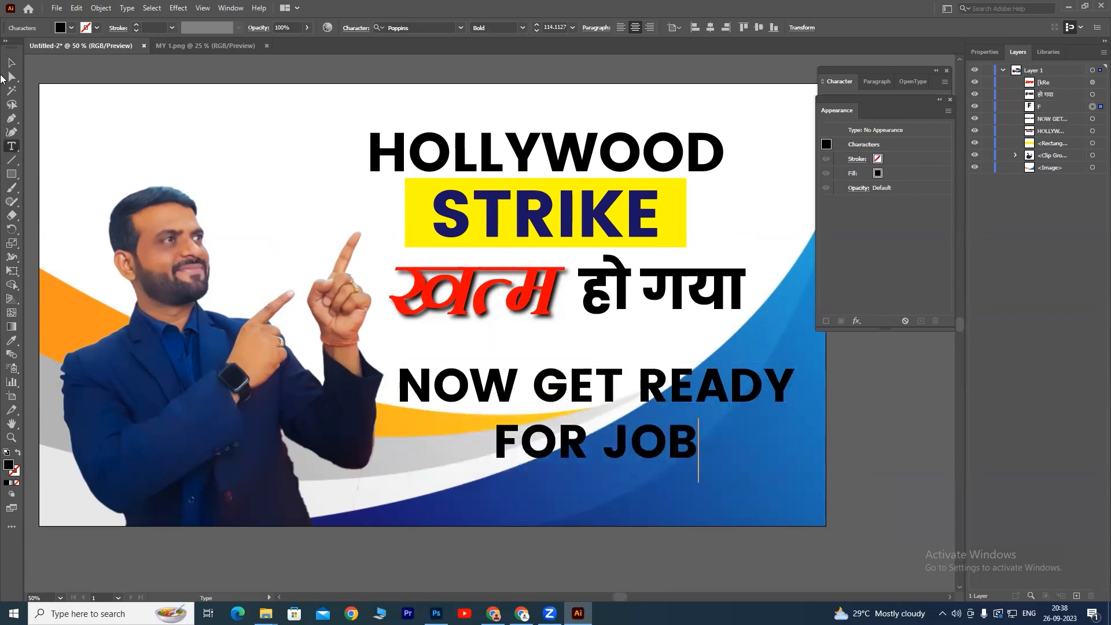
Enlarge FOR JOB to about 198 pt under NOW GET READY and fill it with red
left_click(11, 66)
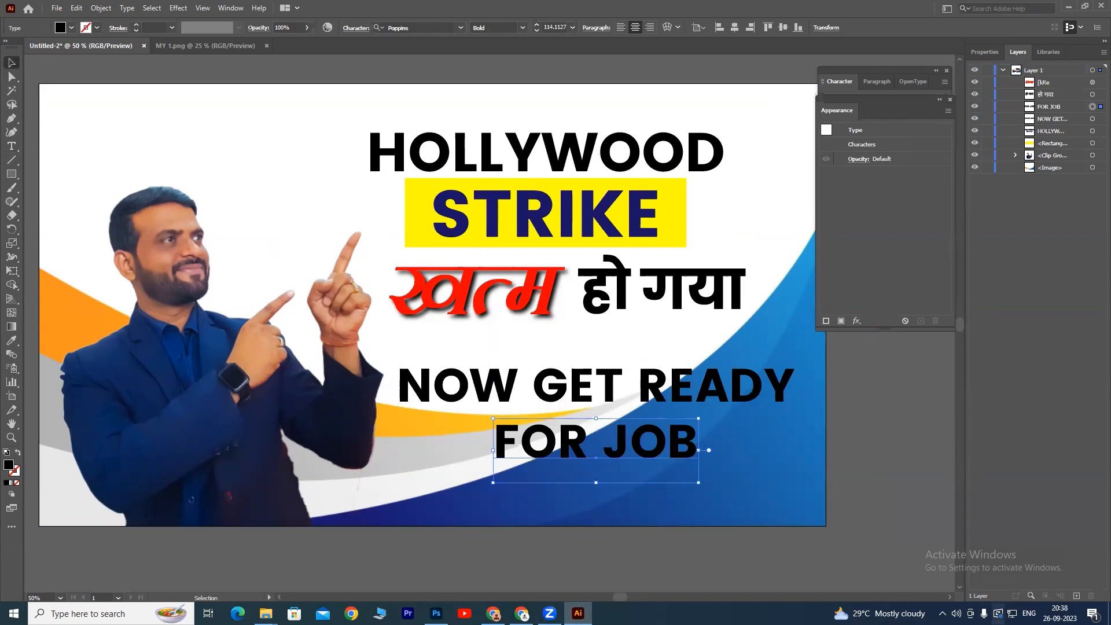
left_click_drag(699, 482, 774, 521)
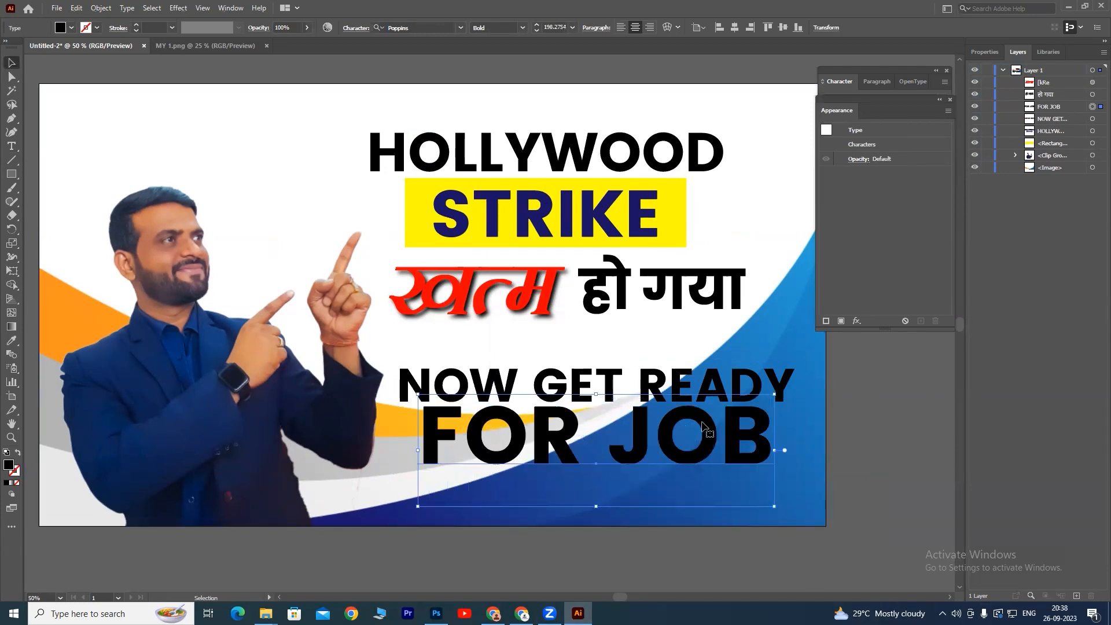
left_click(72, 27)
left_click(89, 46)
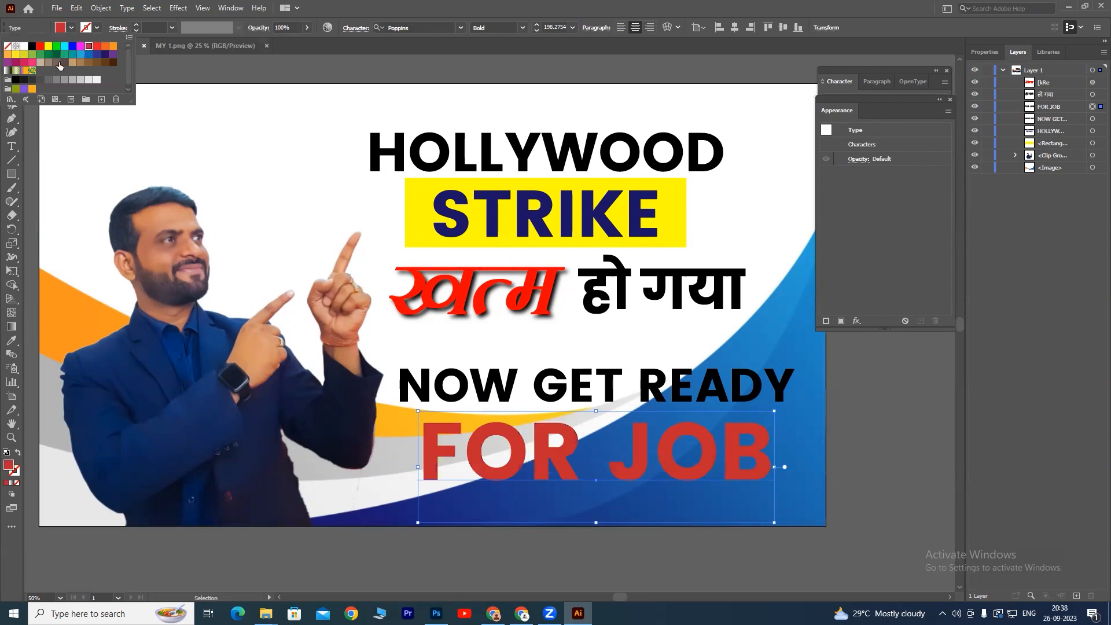
Fill FOR JOB with yellow and give it a 5 pt black stroke
left_click(49, 46)
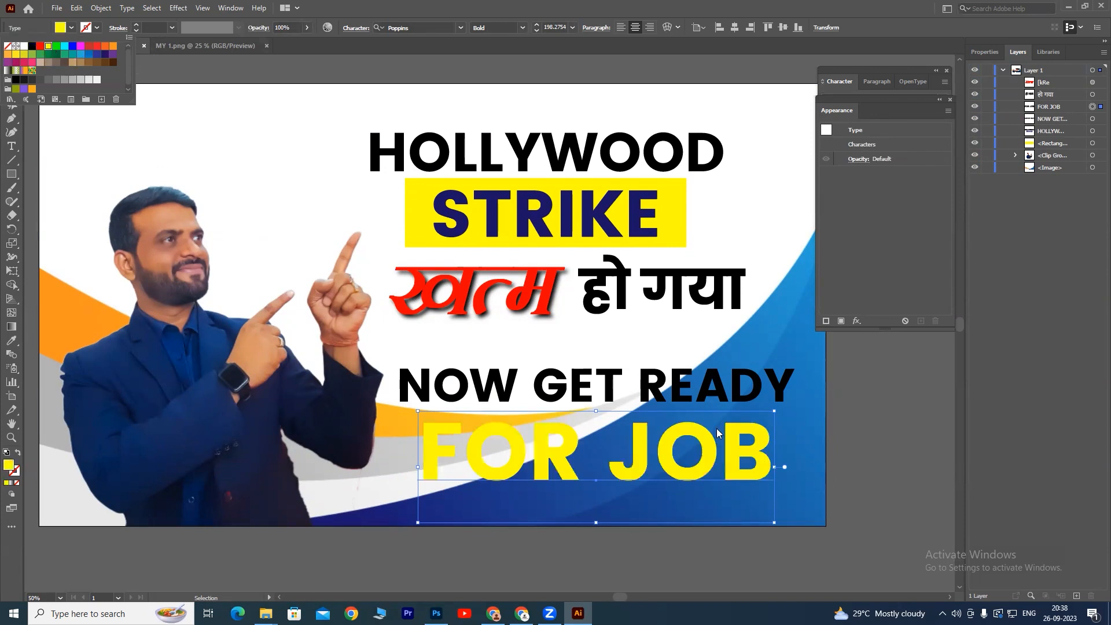
left_click(925, 416)
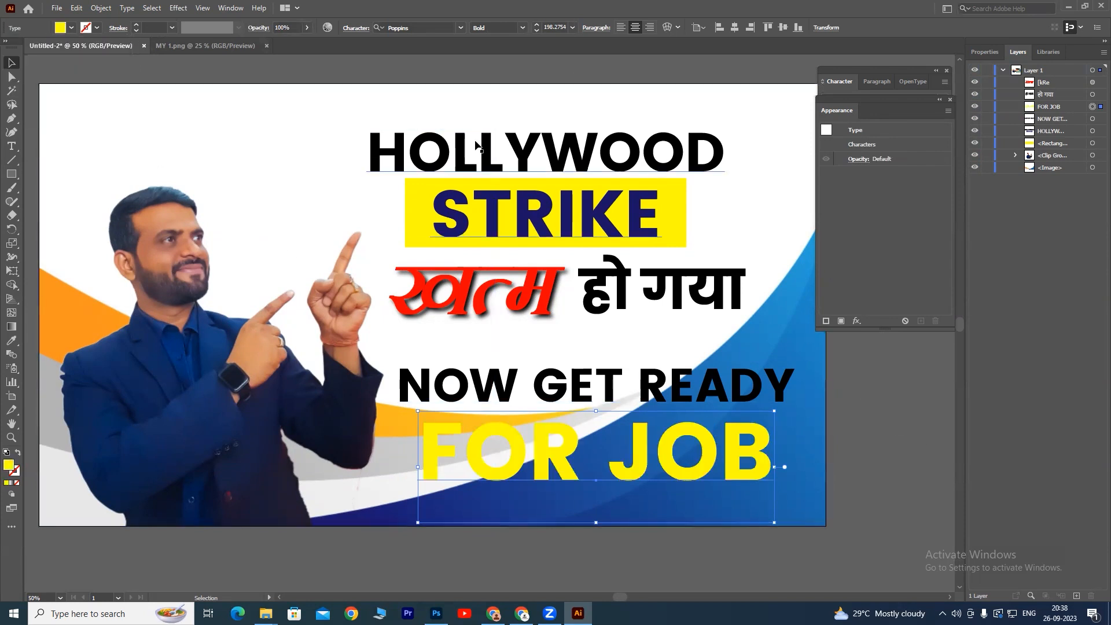
left_click(97, 28)
left_click(32, 48)
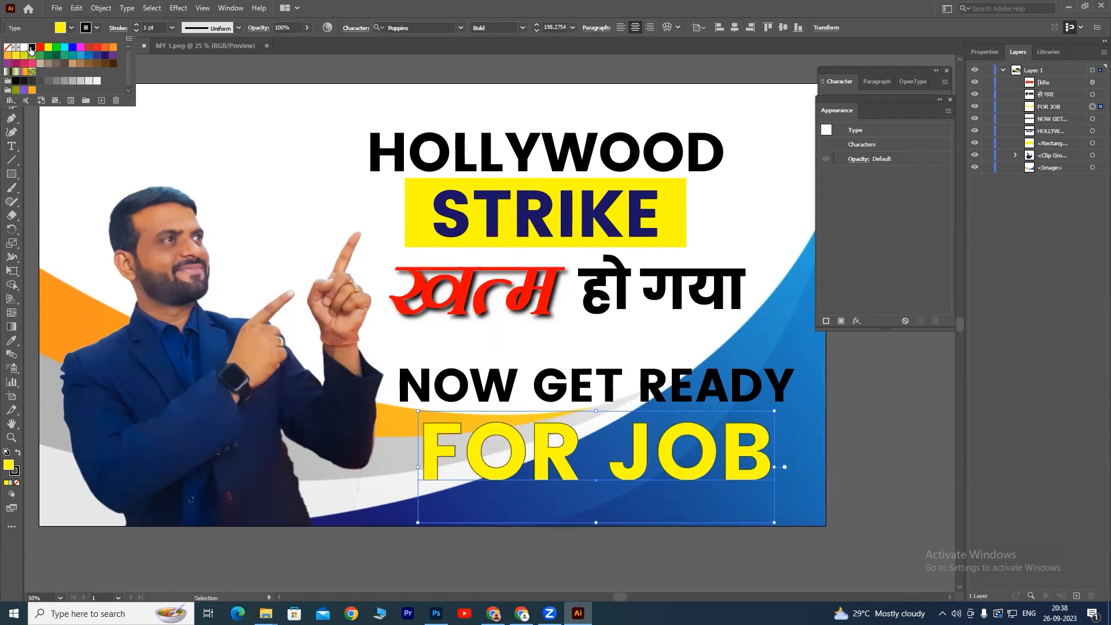
left_click(137, 25)
left_click(137, 26)
left_click(137, 25)
left_click(137, 26)
left_click(137, 25)
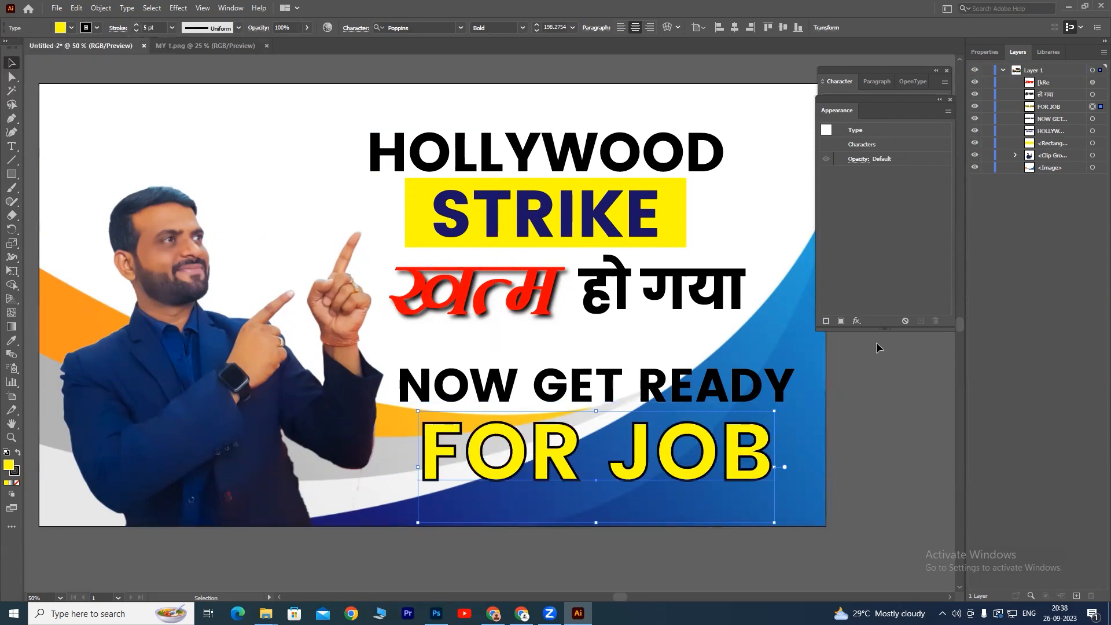
Add a Drop Shadow to FOR JOB in Multiply mode with 100% opacity, 7 px X and Y offsets and 5 px blur
left_click(856, 320)
mouse_move(925, 137)
left_click(973, 141)
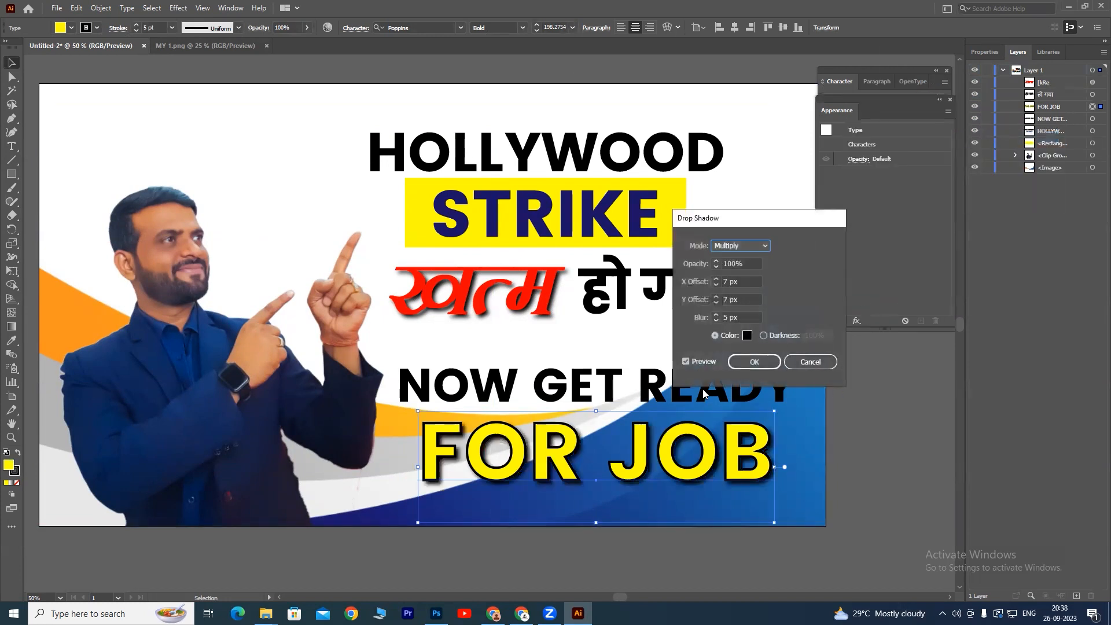
left_click(754, 362)
left_click(889, 397)
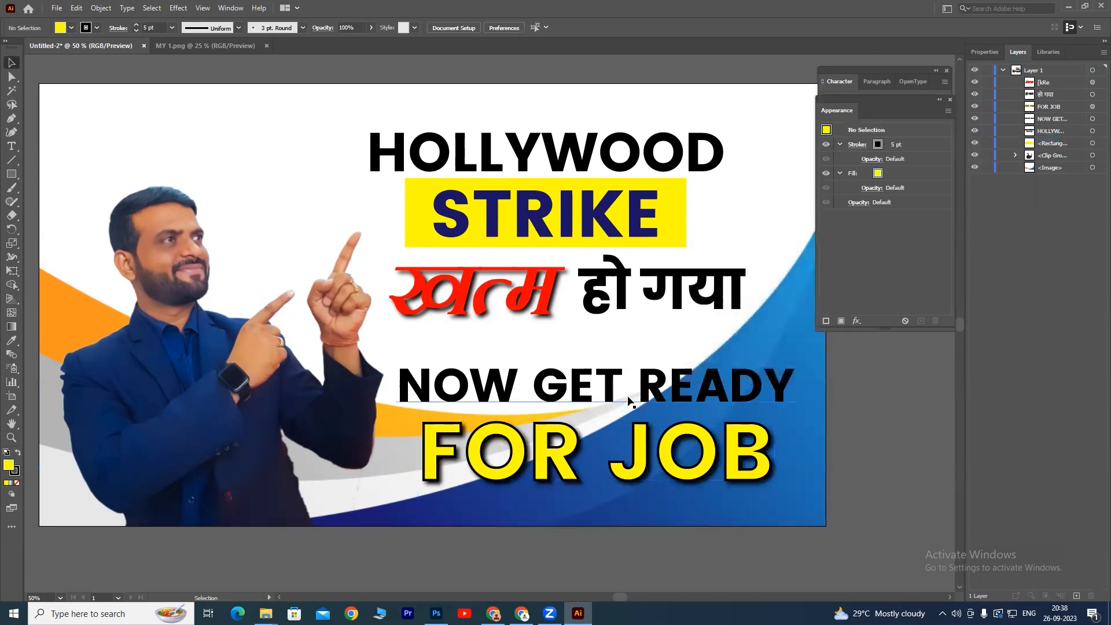
Duplicate the yellow STRIKE rectangle behind NOW GET READY and resize the copy to about 1008 x 130 px
left_click(657, 387)
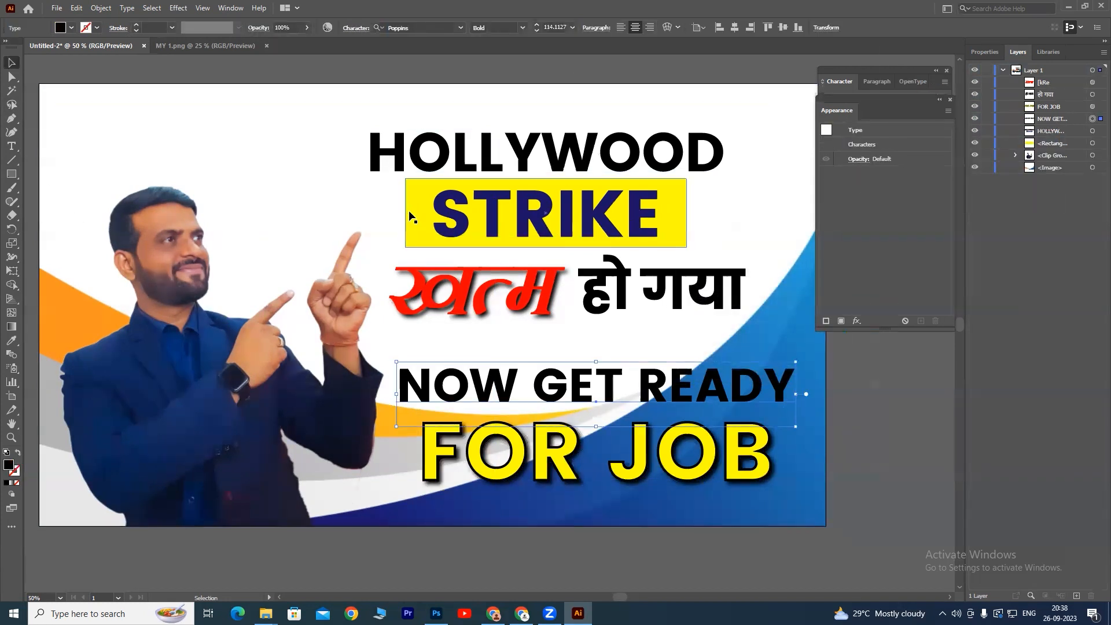
left_click_drag(408, 211, 395, 385)
left_click_drag(674, 385, 802, 386)
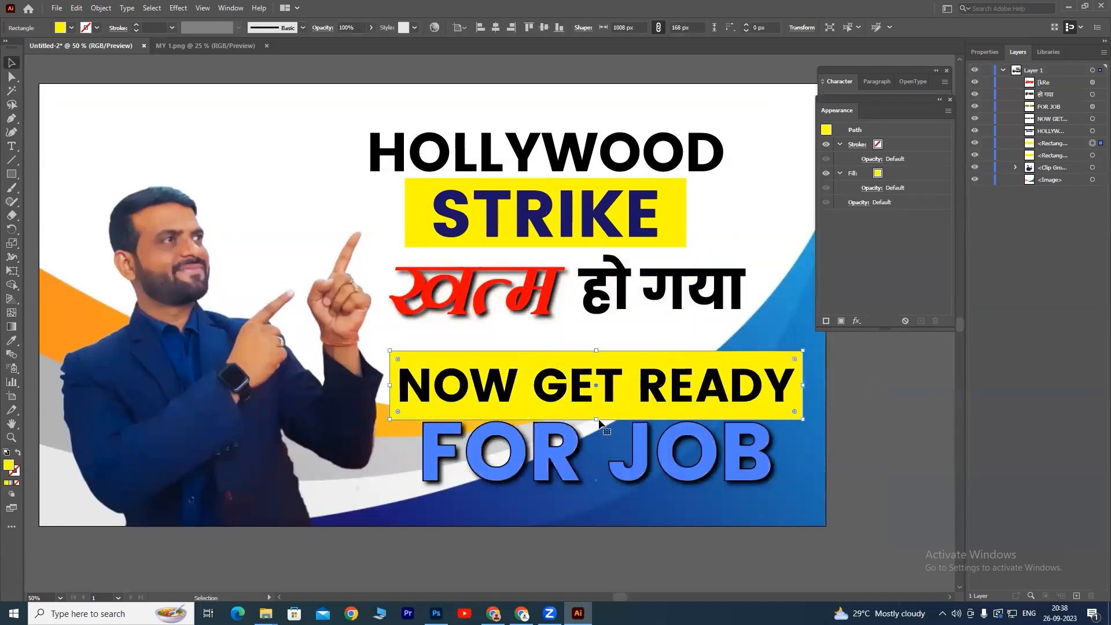
left_click_drag(596, 421, 596, 410)
left_click_drag(596, 352, 596, 357)
Vertically align NOW GET READY with its yellow bar and nudge the text down to sit centred inside the bar
left_click(780, 389, "shift")
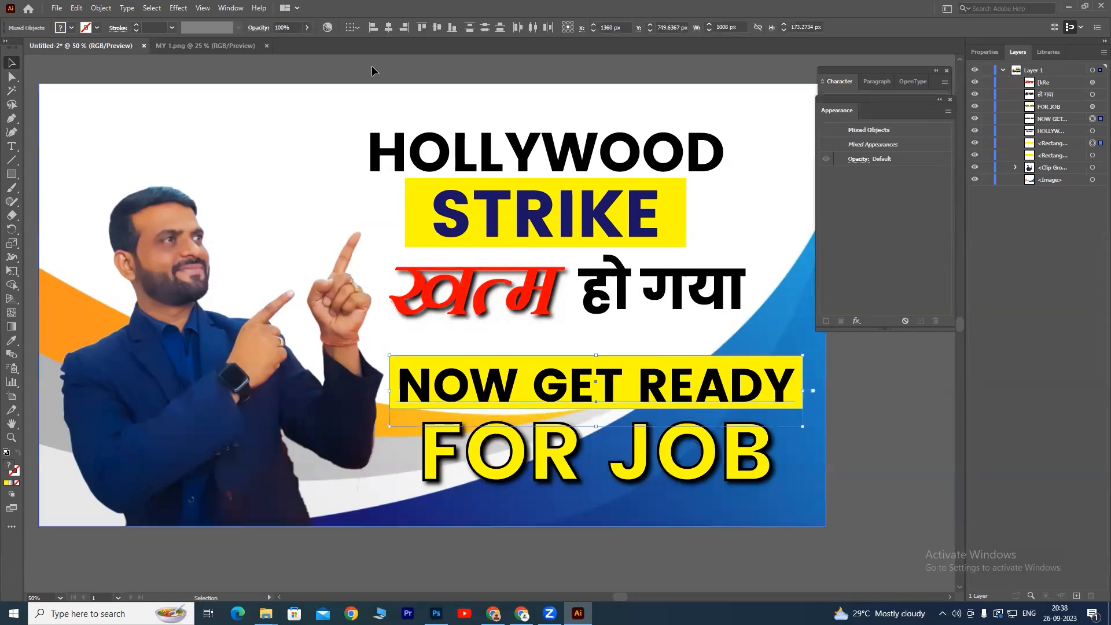
left_click(436, 30)
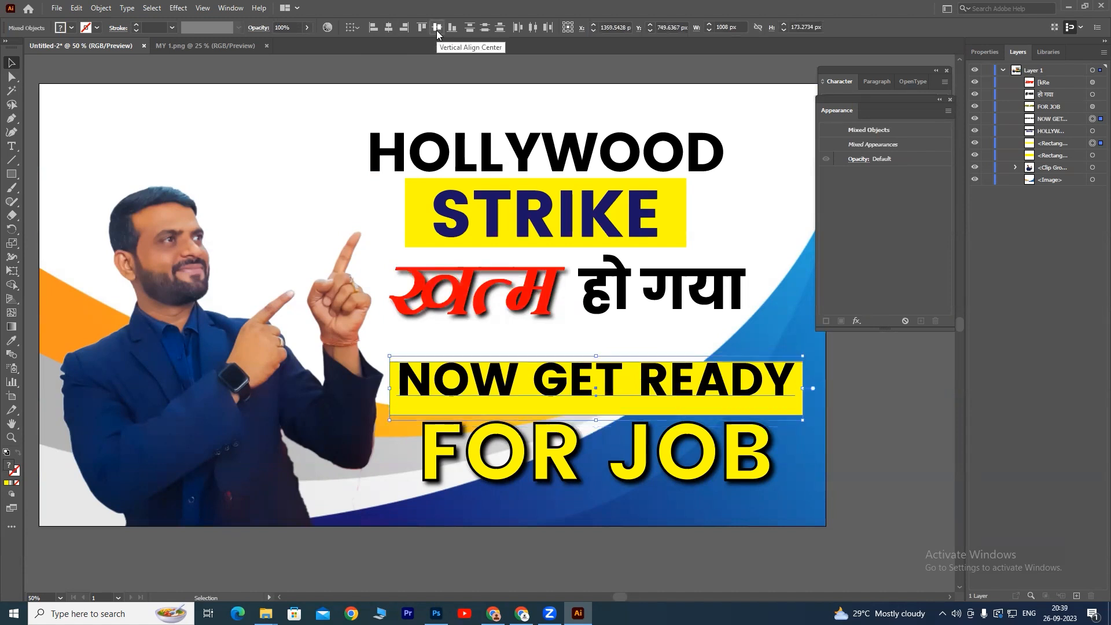
left_click(882, 404)
left_click_drag(615, 399, 609, 397)
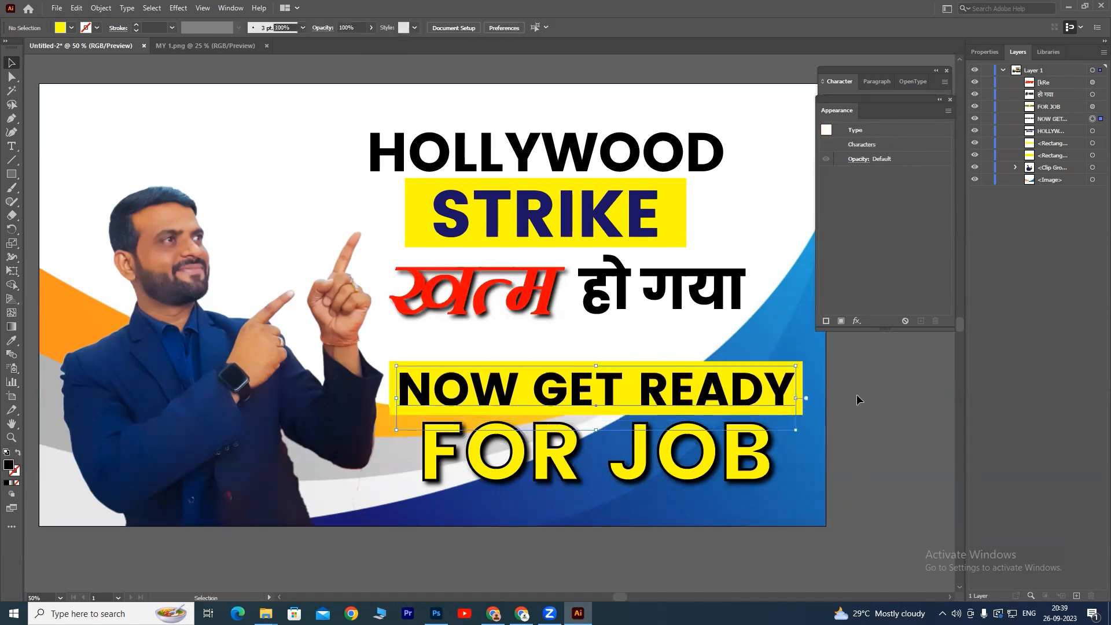
Change the fill of the bar behind NOW GET READY to red
left_click(957, 399)
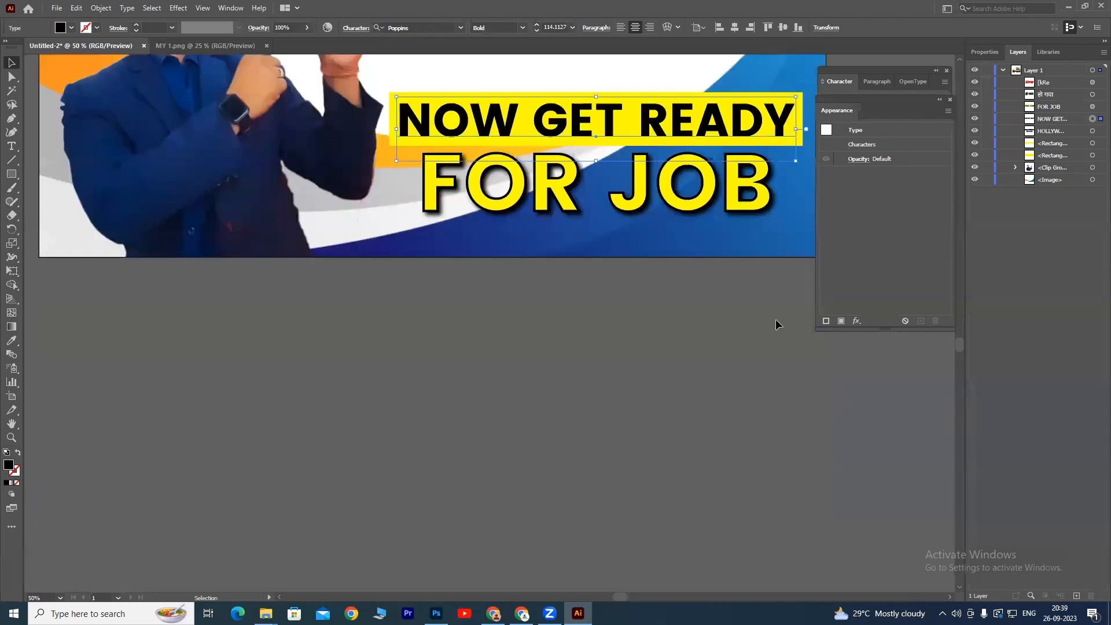
left_click_drag(655, 376, 631, 595)
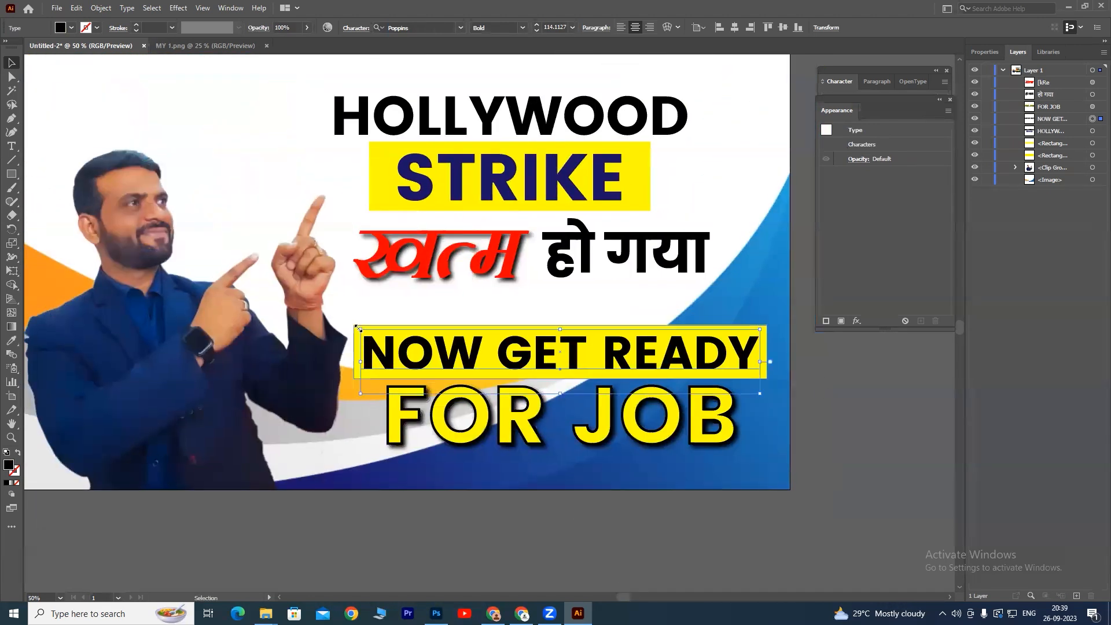
left_click(354, 340)
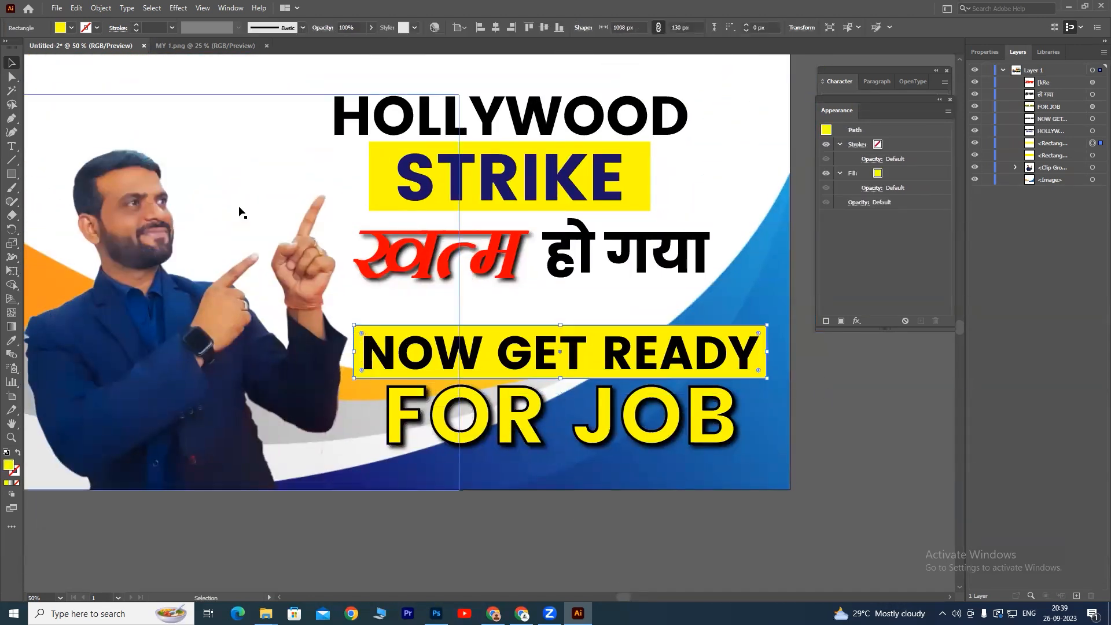
left_click(71, 28)
left_click(71, 47)
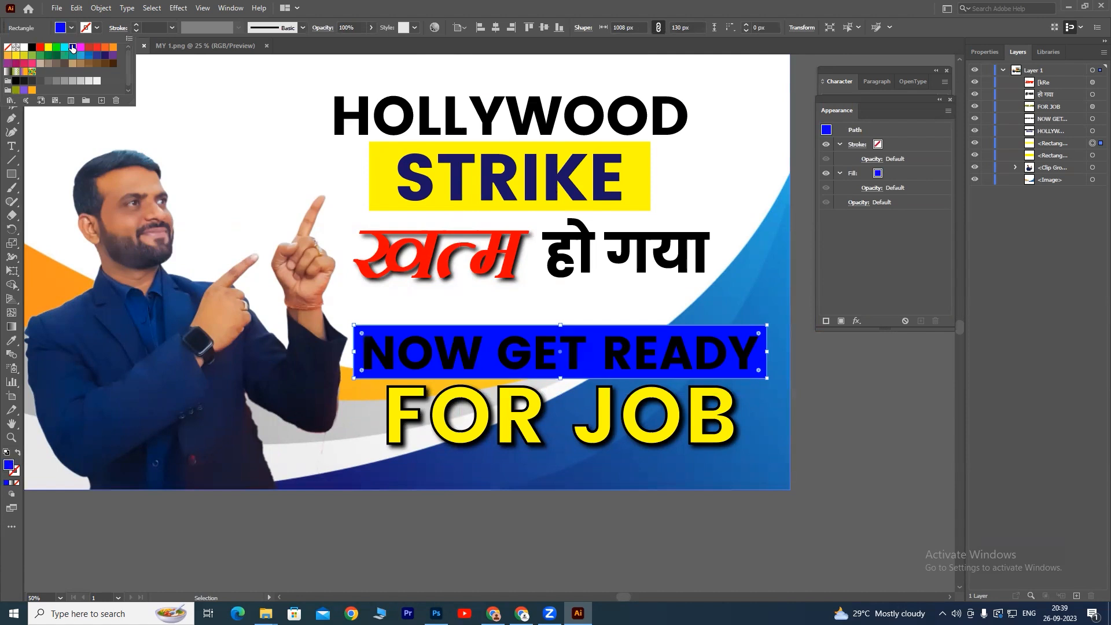
left_click(105, 63)
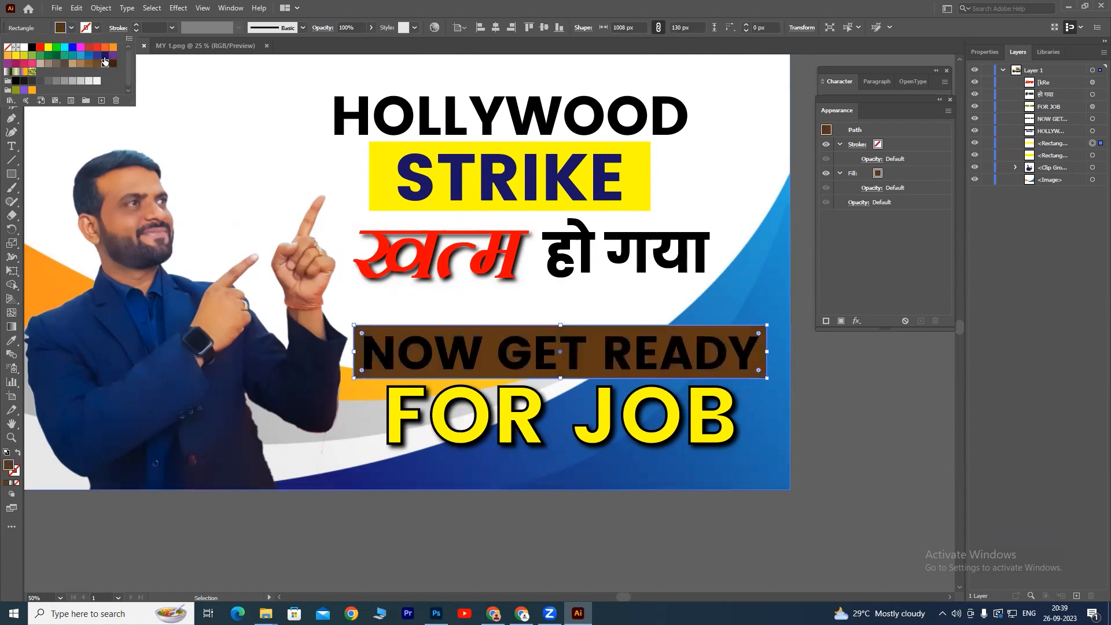
left_click(88, 49)
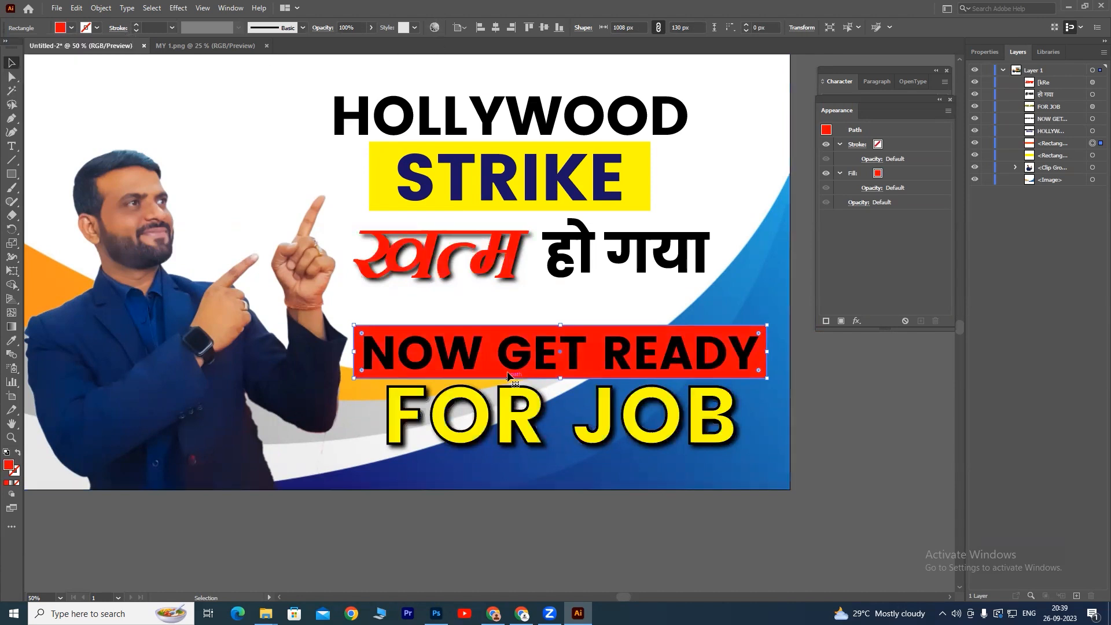
Fill the NOW GET READY text with white, keeping it without a stroke
left_click(503, 354)
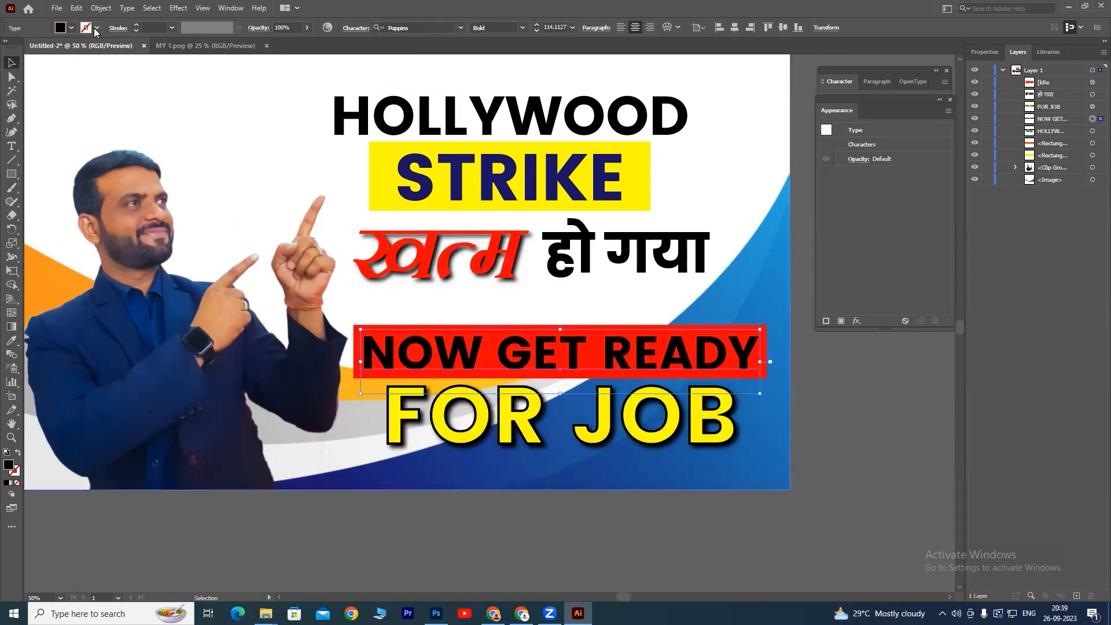
left_click(94, 32)
left_click(29, 52)
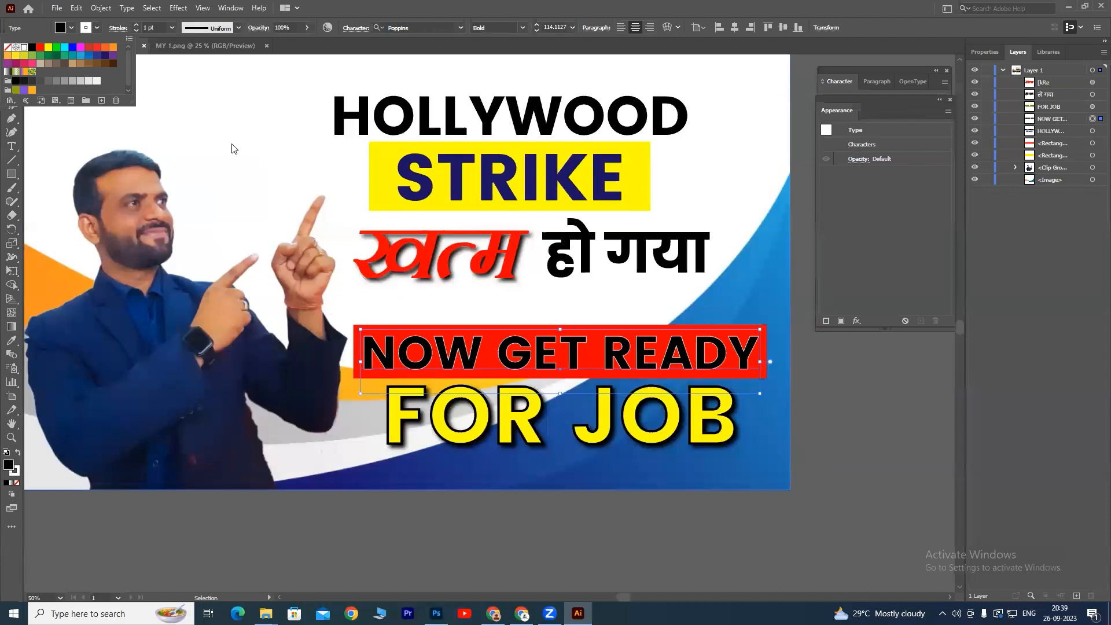
left_click(7, 48)
left_click(71, 29)
left_click(71, 30)
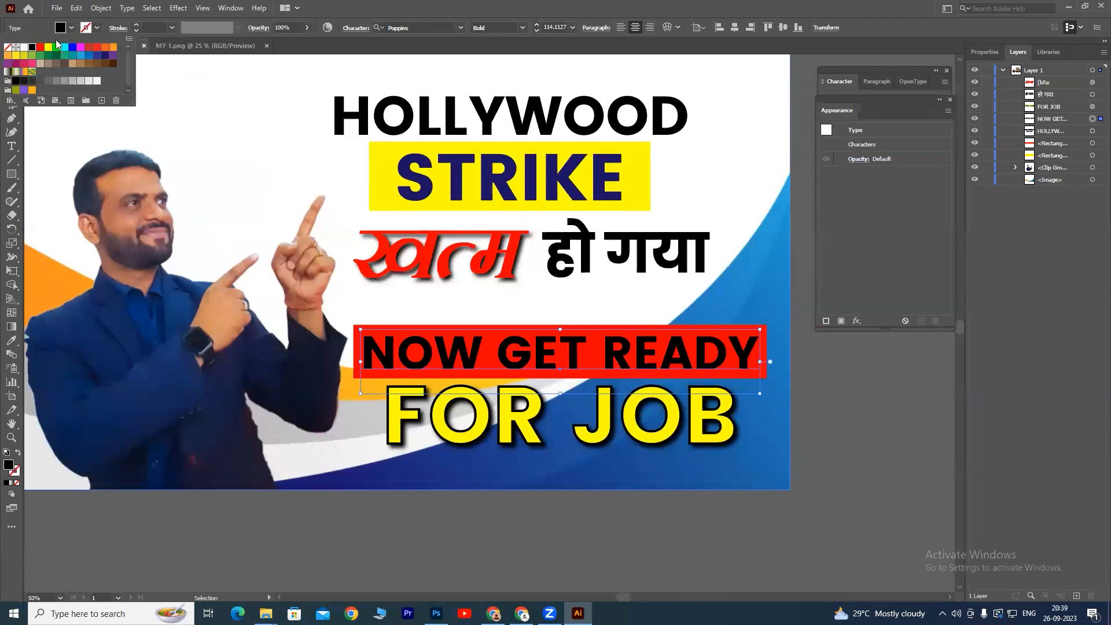
left_click(24, 49)
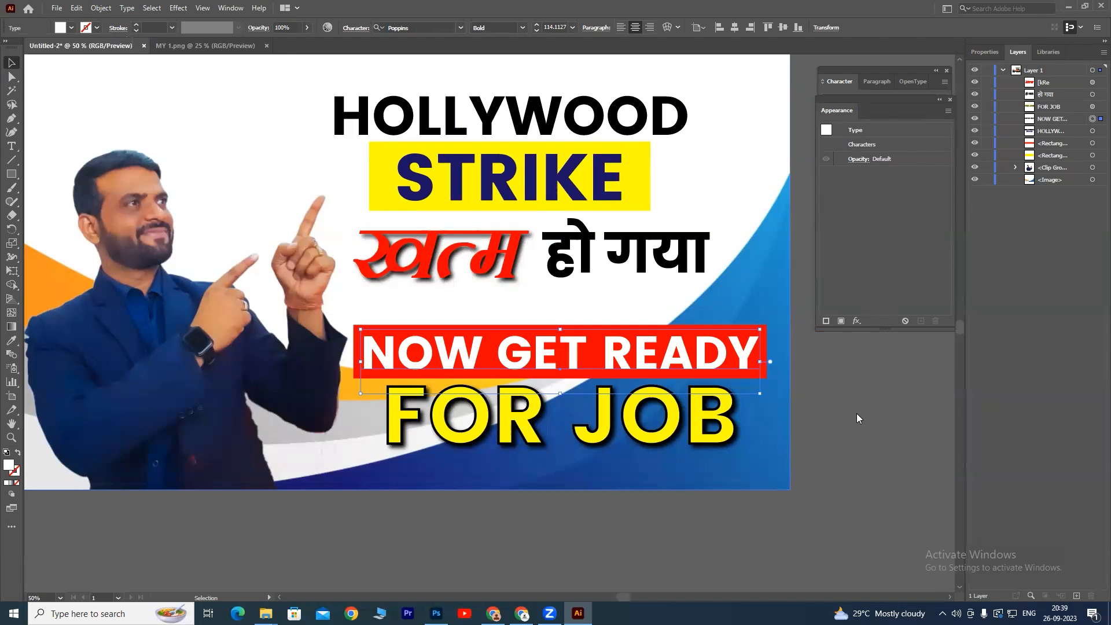
Apply a Drop Shadow effect to the white NOW GET READY text
left_click(858, 322)
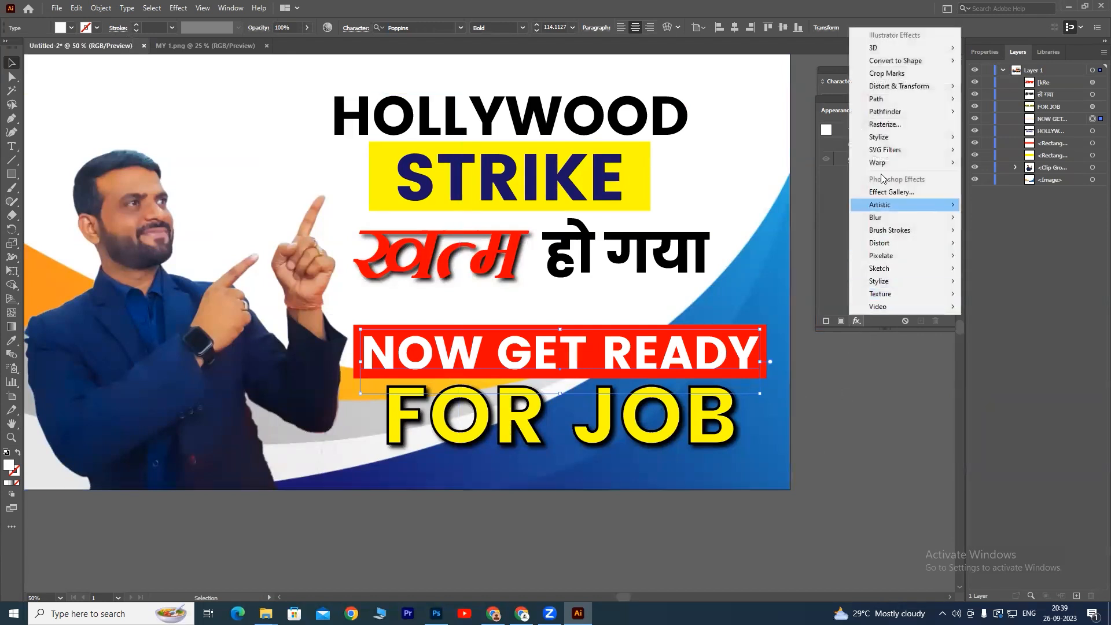
mouse_move(891, 135)
left_click(978, 139)
left_click(755, 360)
left_click(877, 466)
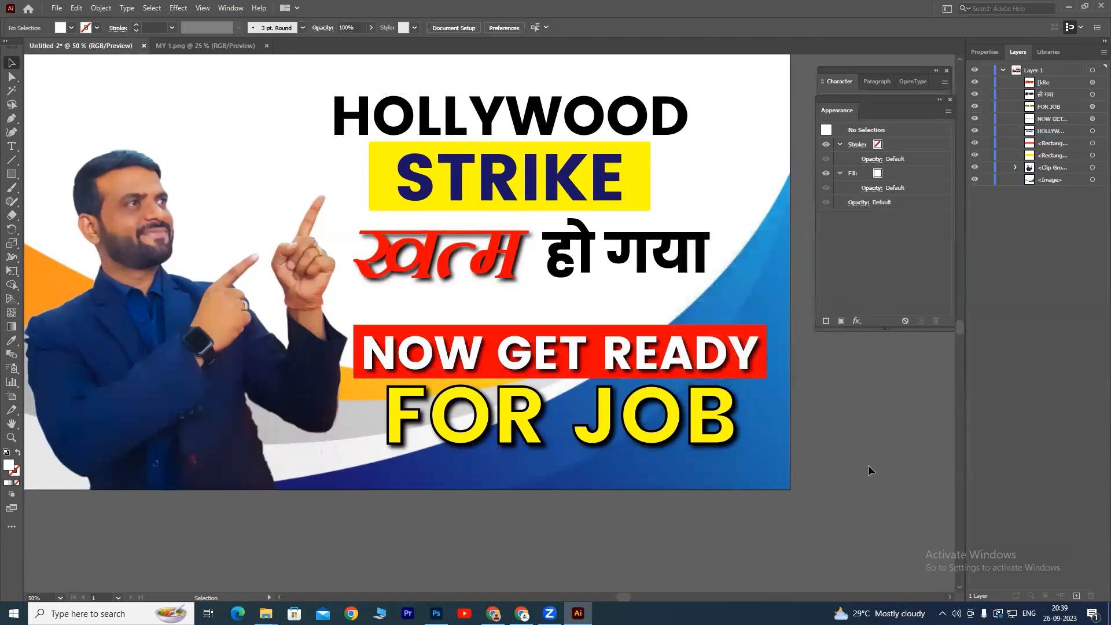
Move NOW GET READY and its red bar together slightly upward, opening a gap above FOR JOB
left_click(671, 356)
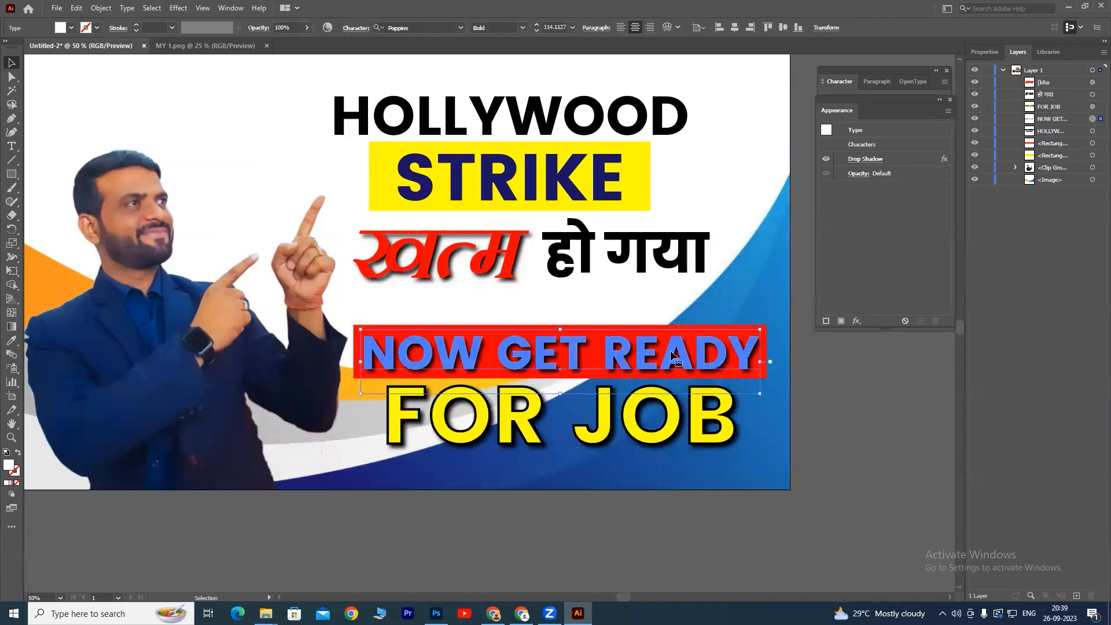
left_click(767, 334, "shift")
left_click_drag(749, 344, 749, 337)
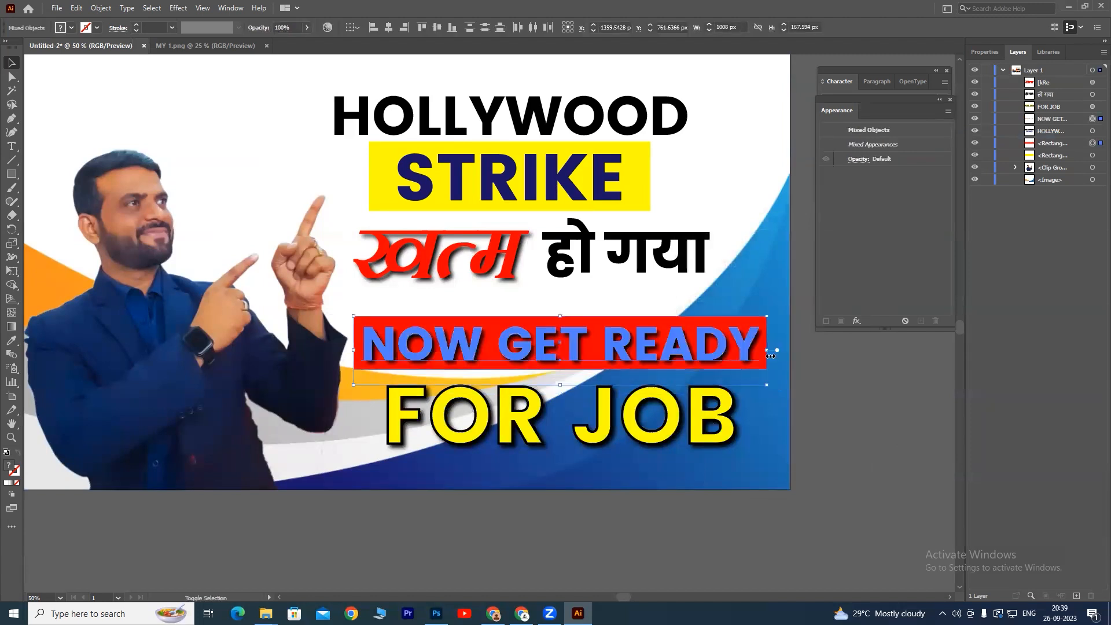
left_click(851, 440)
left_click_drag(852, 439, 885, 450)
key("ctrl+minus")
key("ctrl+plus")
key("ctrl+minus")
key("ctrl+plus")
left_click_drag(378, 231, 416, 231)
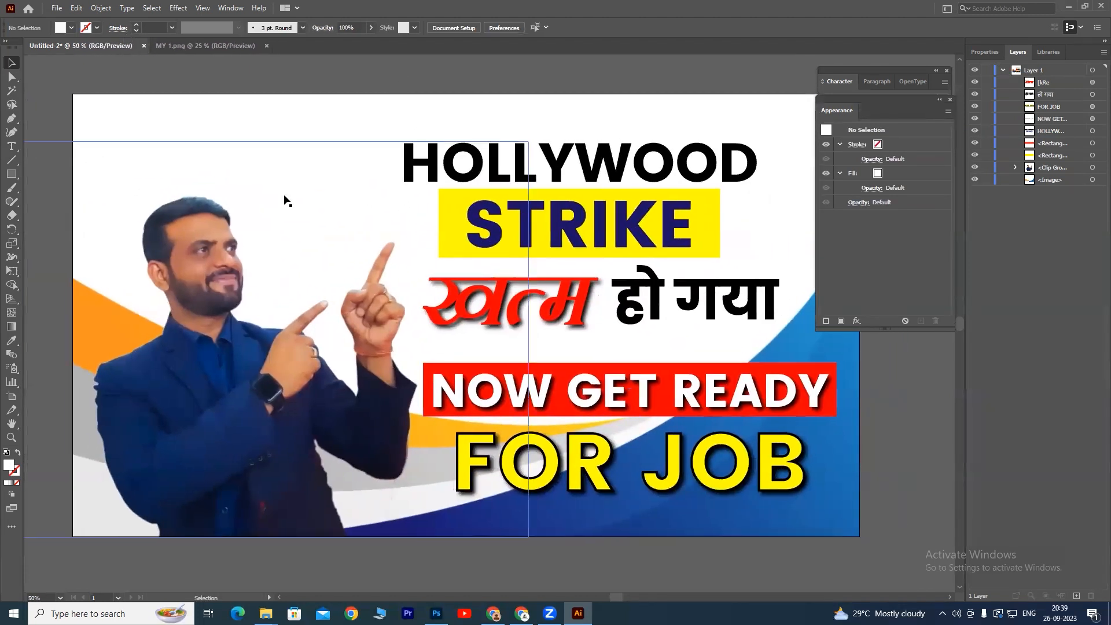
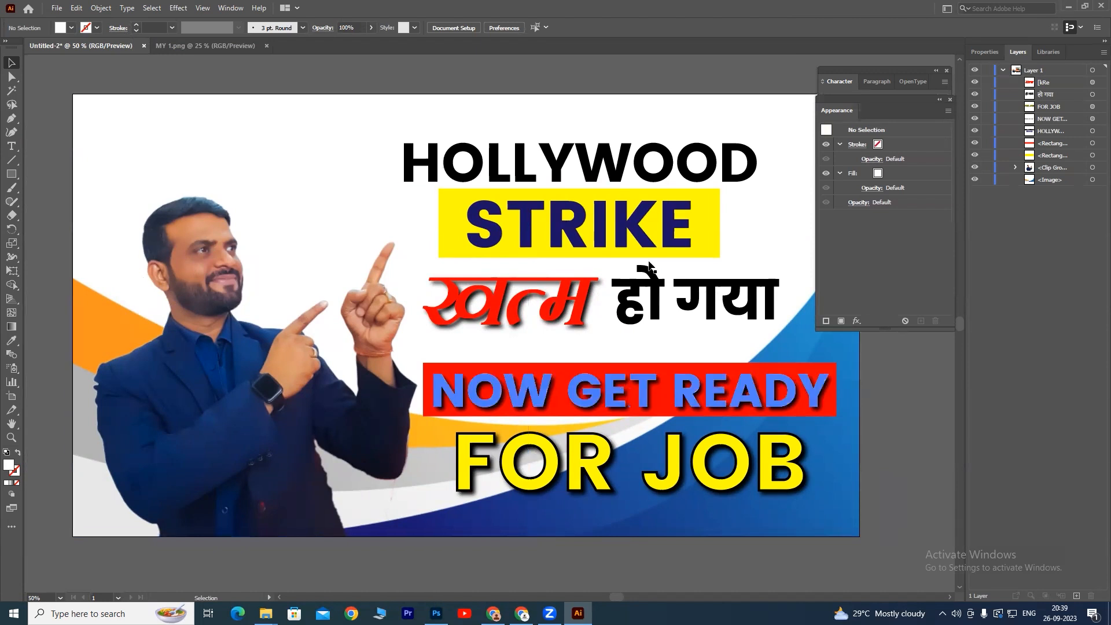
Switch to Chrome and run a Google image search for "happy emoji png"
left_click(521, 613)
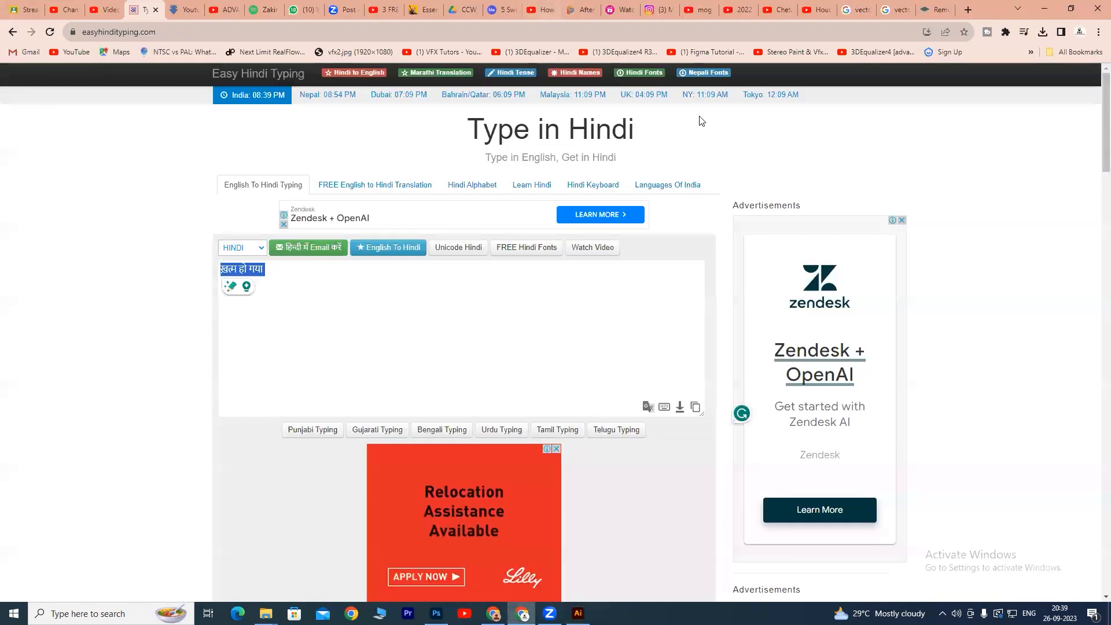
left_click(855, 9)
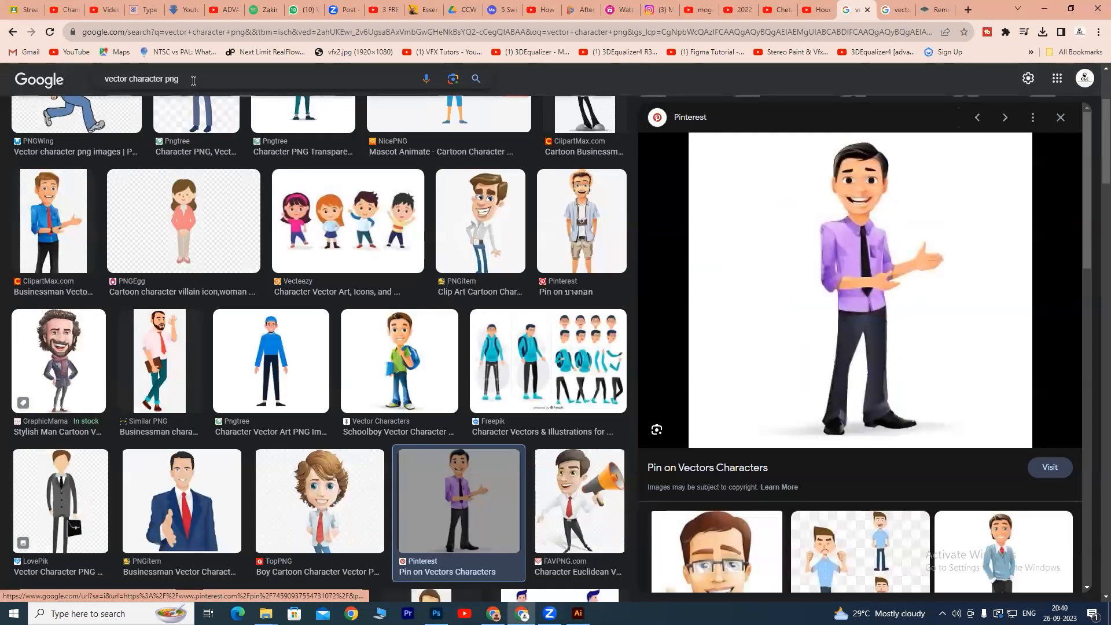
left_click_drag(193, 80, 70, 78)
type("happ")
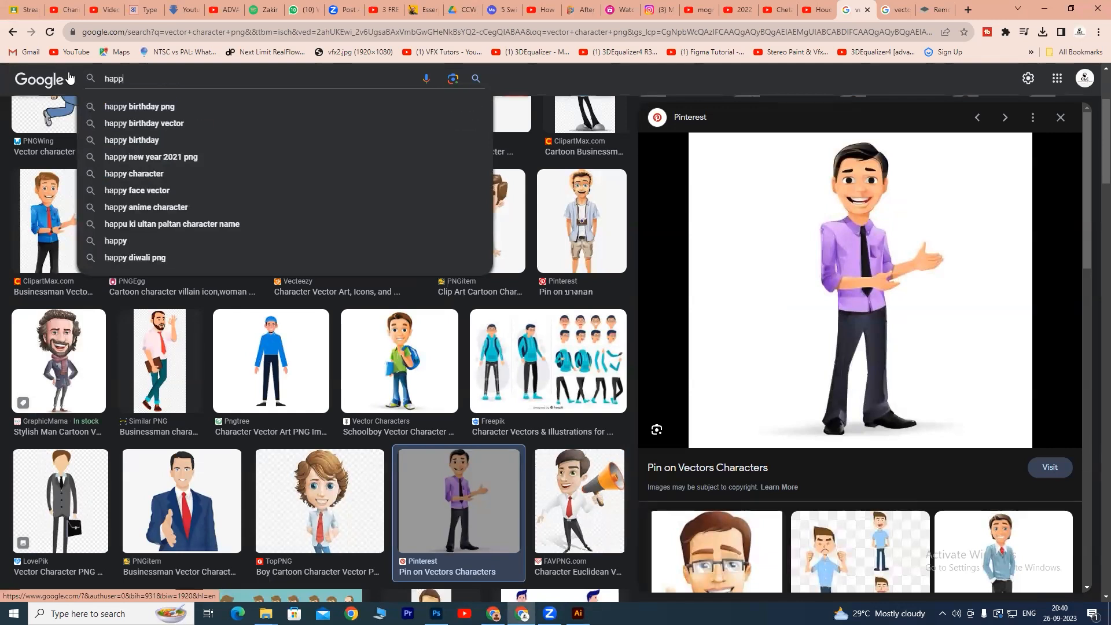
type("y emoji png")
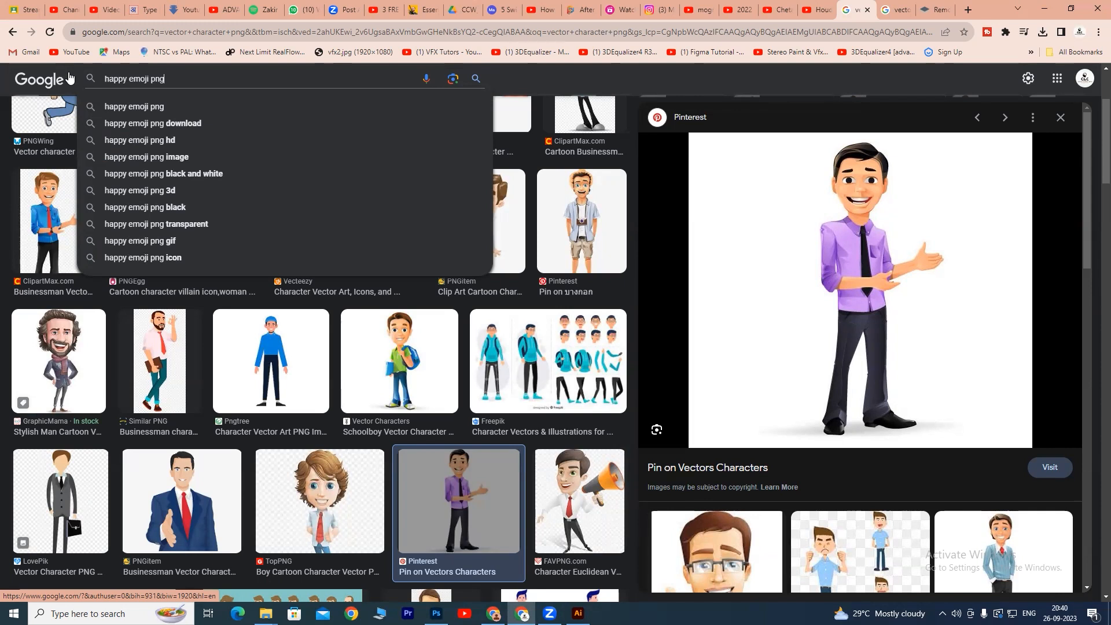
key("Return")
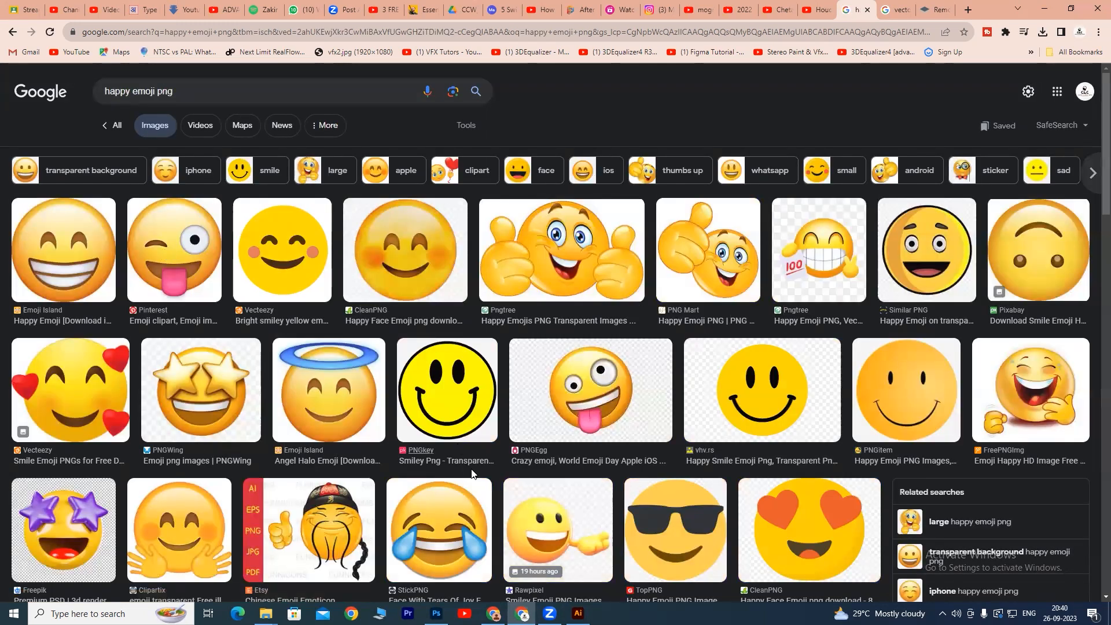
Preview the Pngtree happy emoji with double thumbs up and save its image to the Downloads folder
left_click(690, 287)
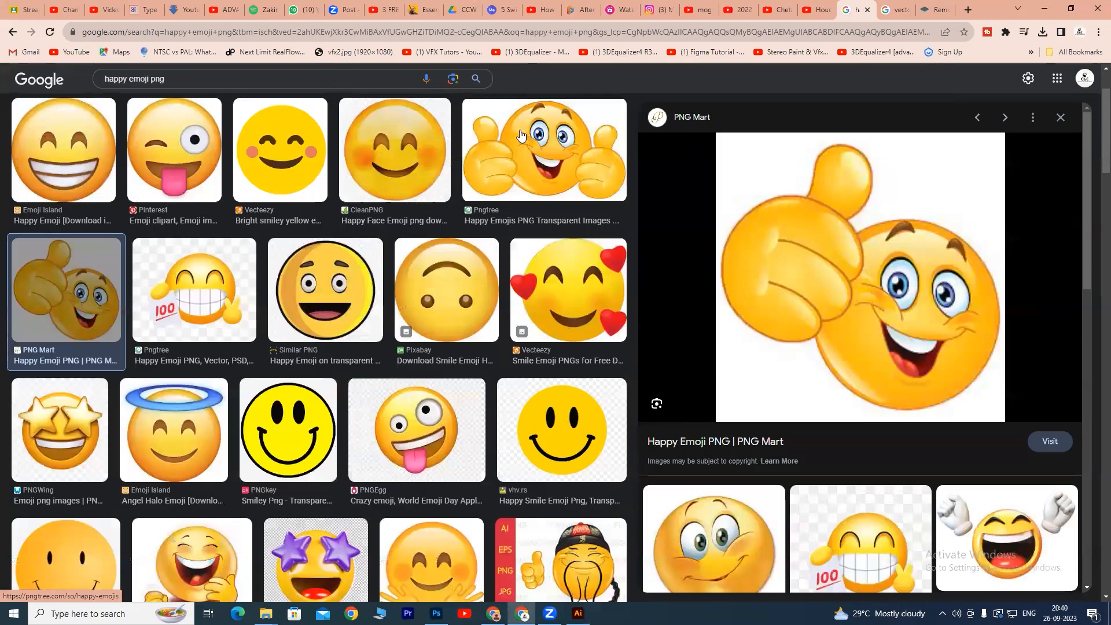
left_click(543, 151)
right_click(832, 194)
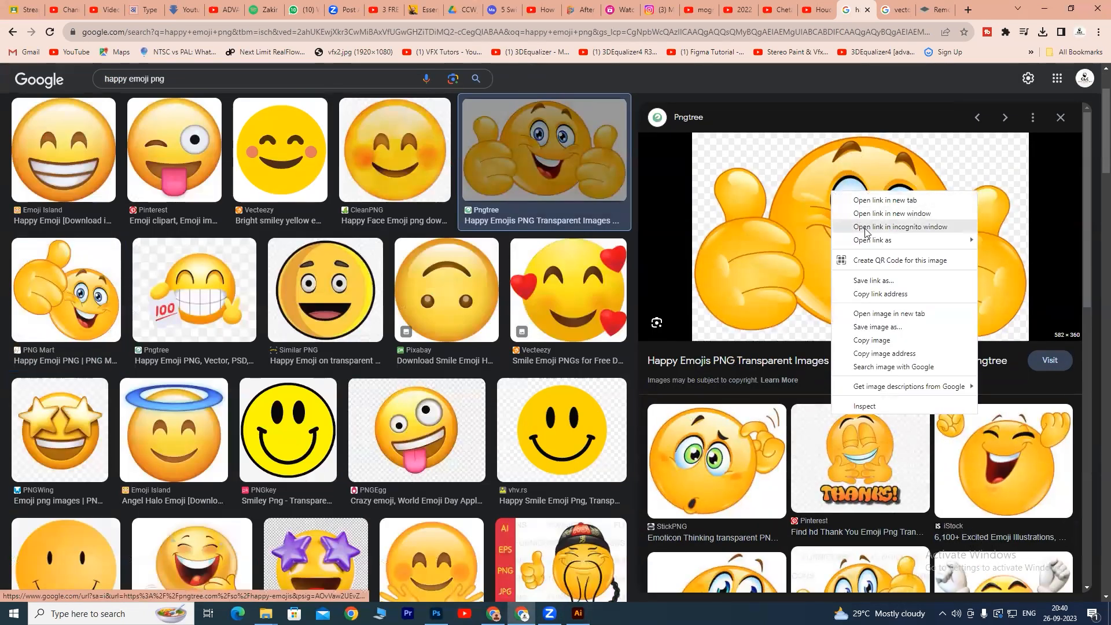
left_click(869, 328)
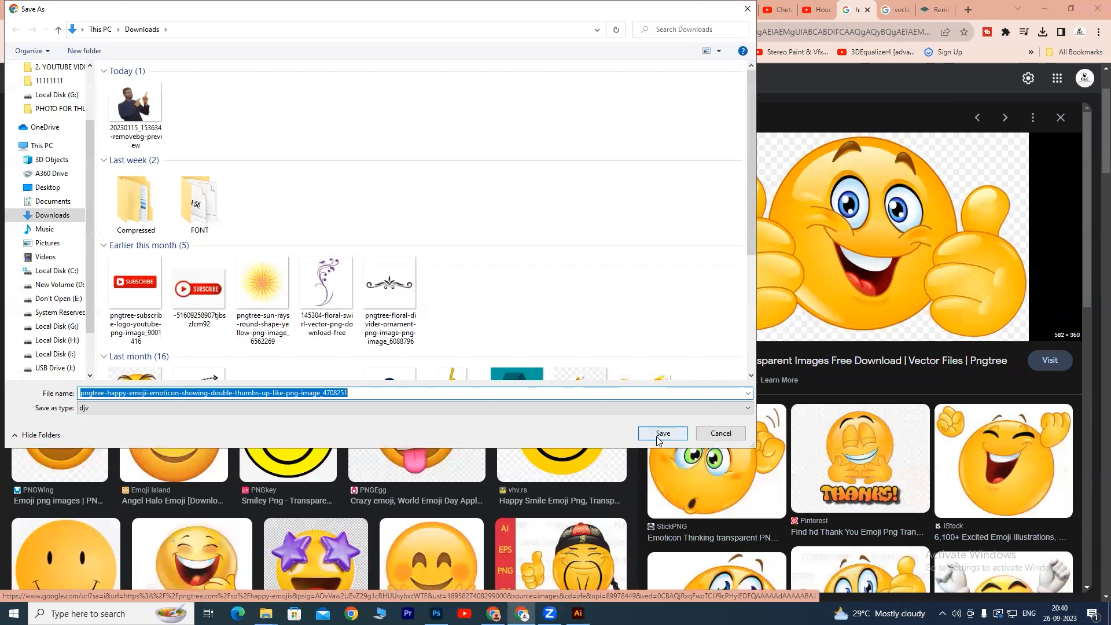
left_click(661, 437)
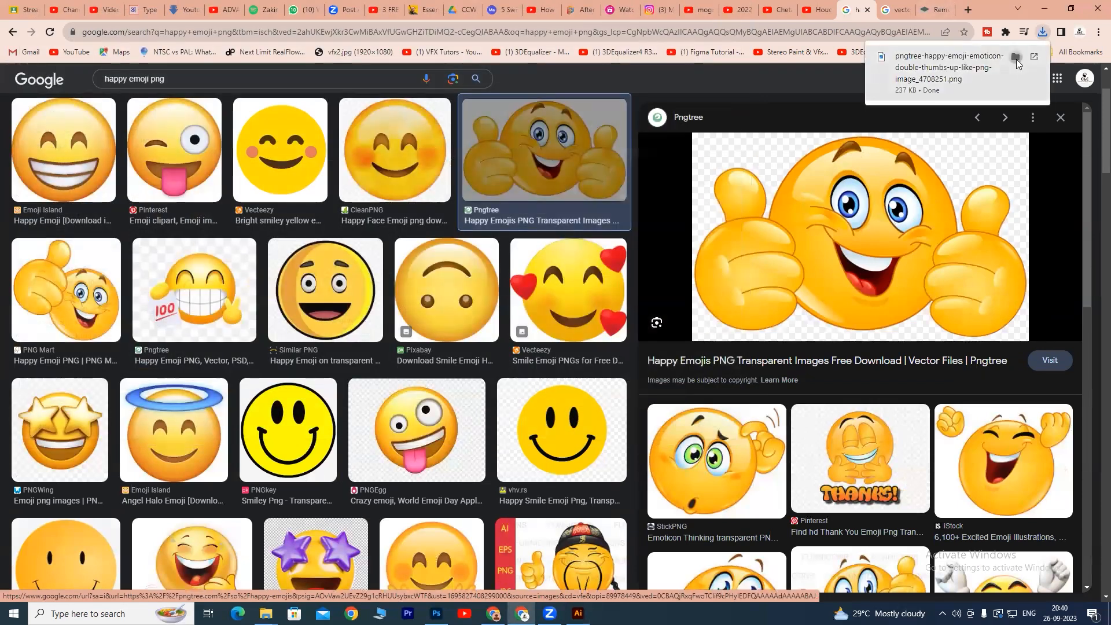
Place the downloaded thumbs-up emoji above the man in the Illustrator thumbnail, tilt it slightly and embed the image
left_click(1015, 58)
left_click_drag(840, 174, 318, 197)
left_click_drag(428, 123, 355, 143)
left_click_drag(302, 200, 327, 151)
left_click_drag(316, 155, 312, 155)
left_click(233, 28)
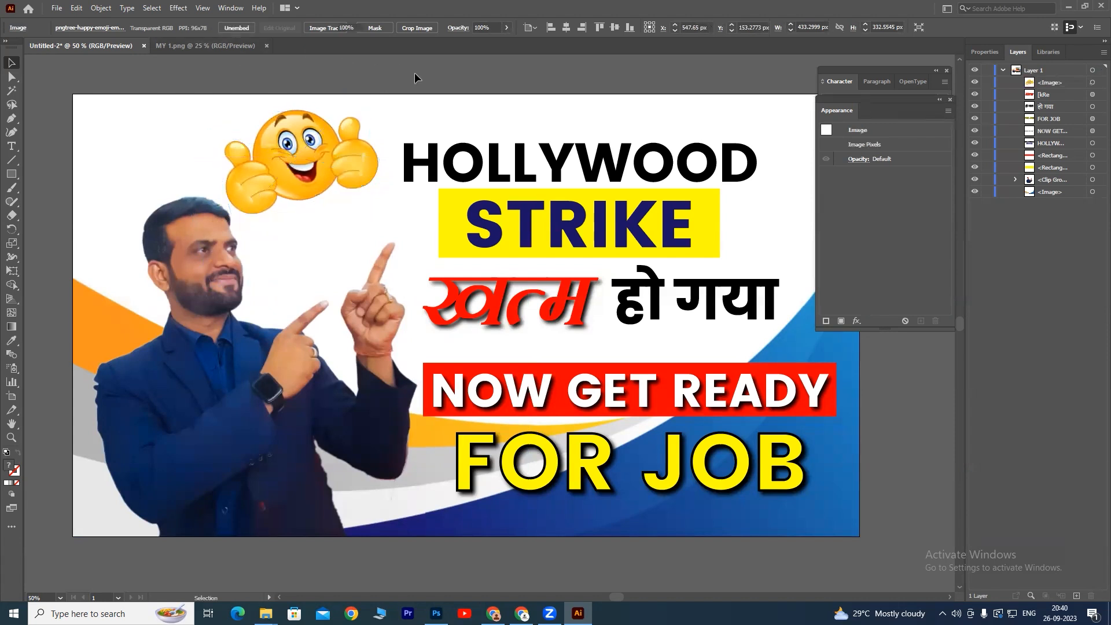
Scale the emoji down to about 383 x 294 px and nudge it slightly lower beside HOLLYWOOD
left_click_drag(360, 87, 352, 97)
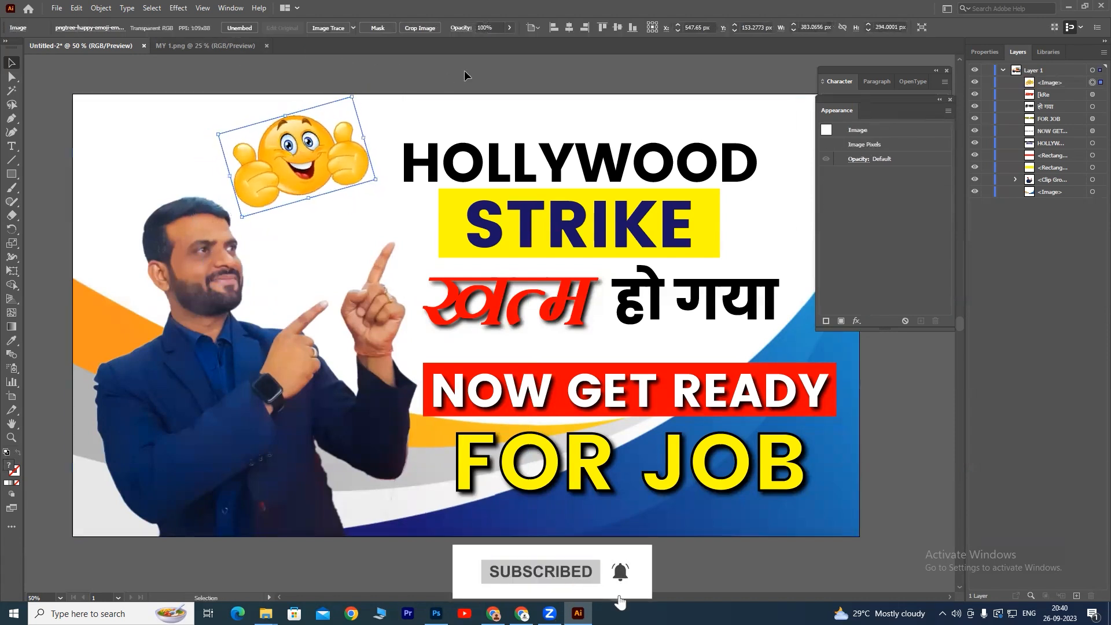
left_click(464, 71)
left_click_drag(313, 149, 316, 156)
left_click(478, 82)
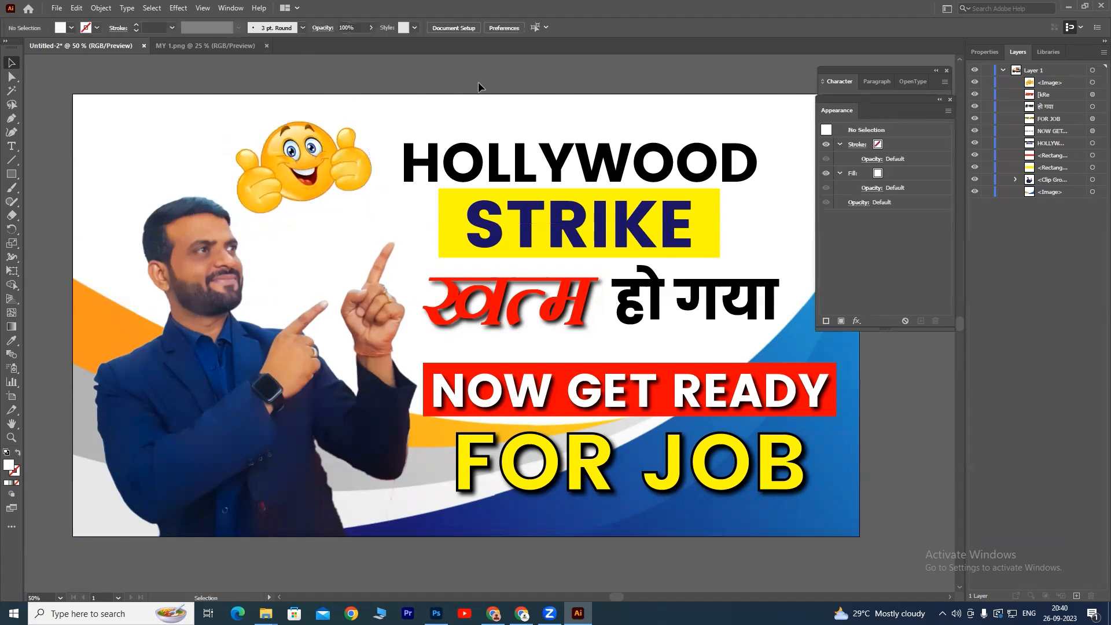
Examine the overall thumbnail composition with the emoji in place
key("ctrl+minus")
key("ctrl+plus")
key("ctrl+minus")
key("ctrl+plus")
key("ctrl+minus")
key("ctrl+plus")
key("ctrl+minus")
key("ctrl+plus")
key("ctrl+minus")
key("ctrl+plus")
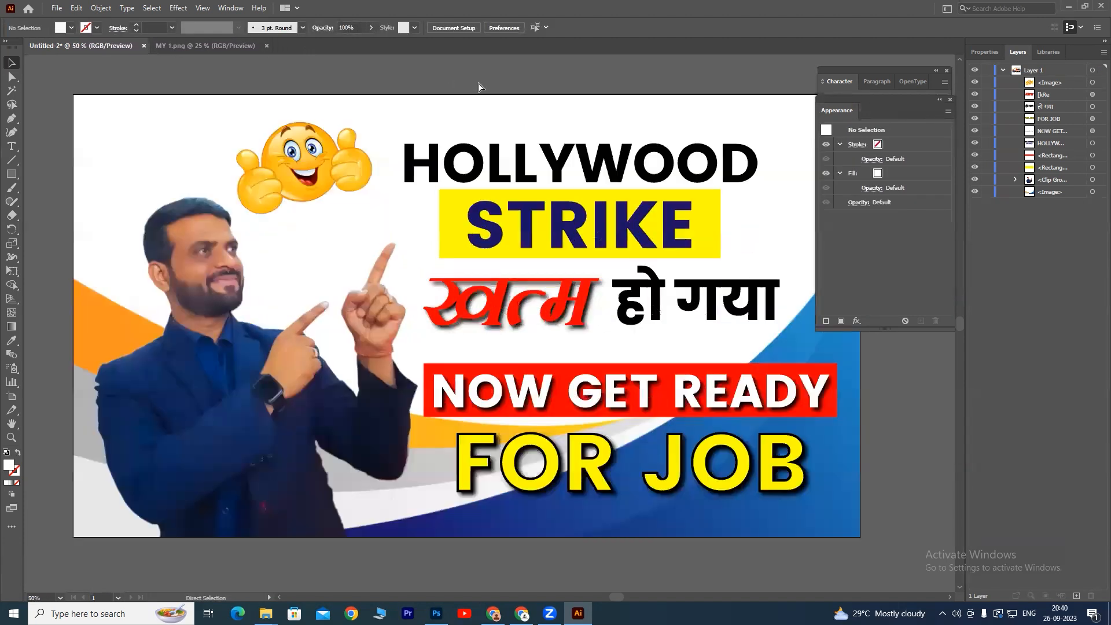
Move the HOLLYWOOD STRIKE text together with its yellow bar a little to the right
left_click_drag(652, 79, 518, 65)
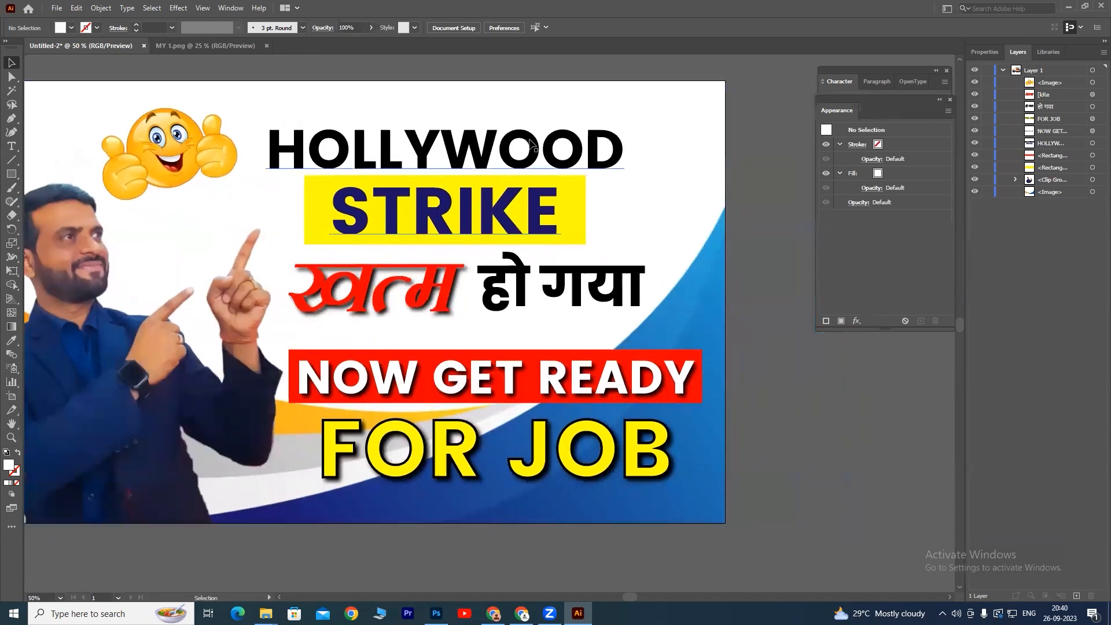
left_click(531, 161)
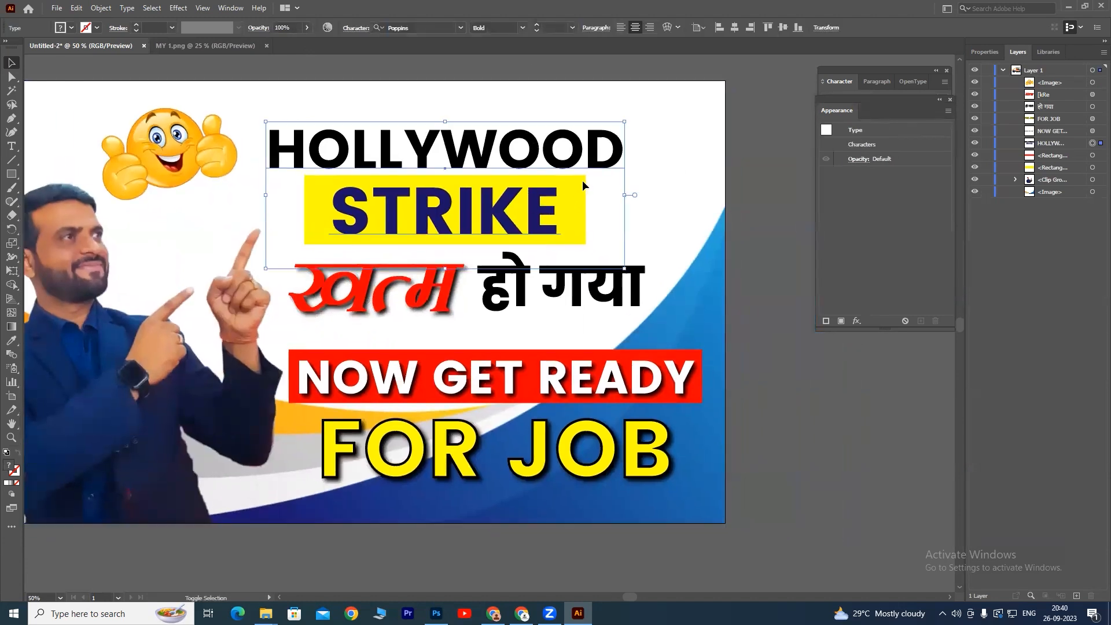
left_click_drag(580, 182, 596, 185)
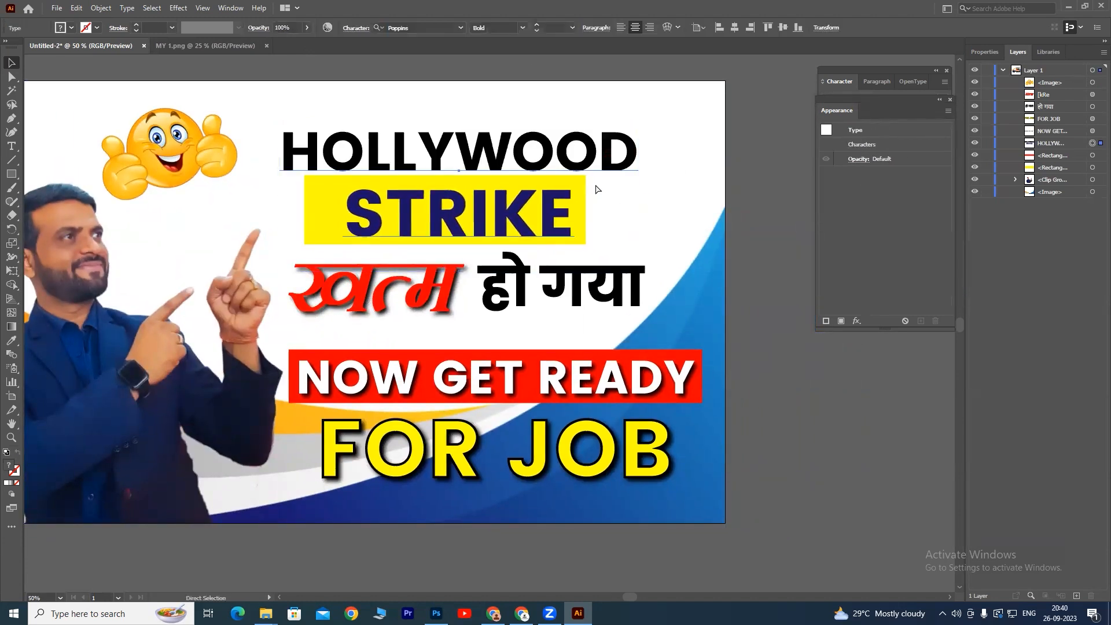
key("ctrl+z")
left_click(1092, 167, "shift")
left_click_drag(508, 209, 541, 209)
Move the खत्म and हो गया texts together slightly to the right, beneath the yellow STRIKE bar
left_click(580, 296)
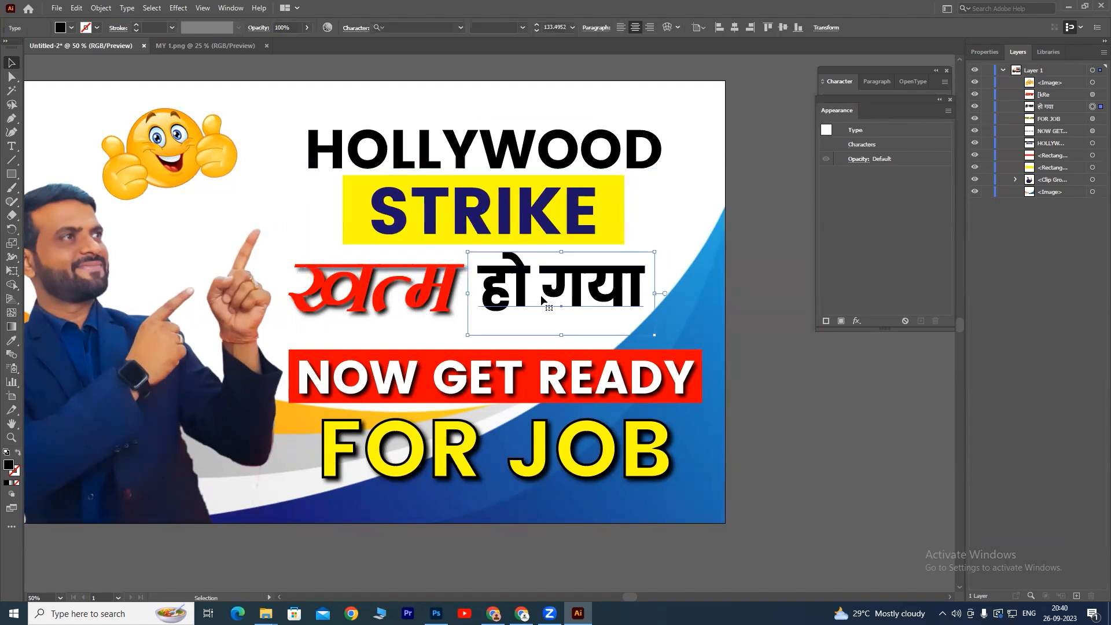
left_click(448, 301, "shift")
left_click_drag(435, 300, 462, 300)
left_click(795, 369)
key("ctrl+minus")
key("ctrl+equal")
key("ctrl+minus")
key("ctrl+equal")
left_click_drag(283, 220, 478, 206)
left_click_drag(488, 141, 485, 174)
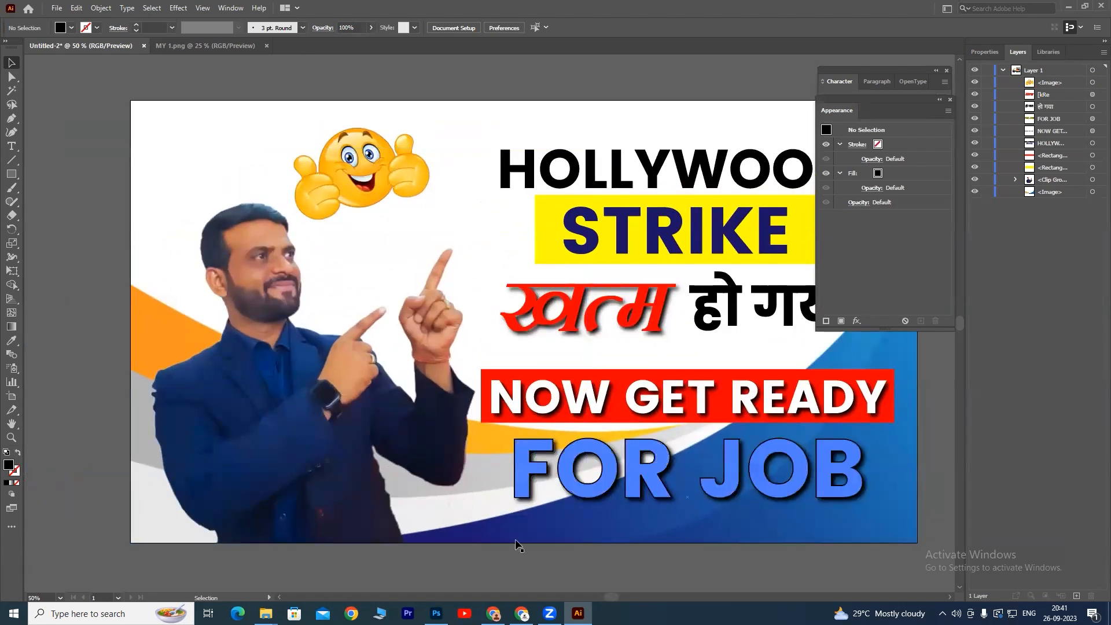
Switch to Chrome, search Google Images for "vector elements png" and preview the Freepik set of black geometric design elements
left_click(523, 613)
left_click_drag(172, 79, 57, 78)
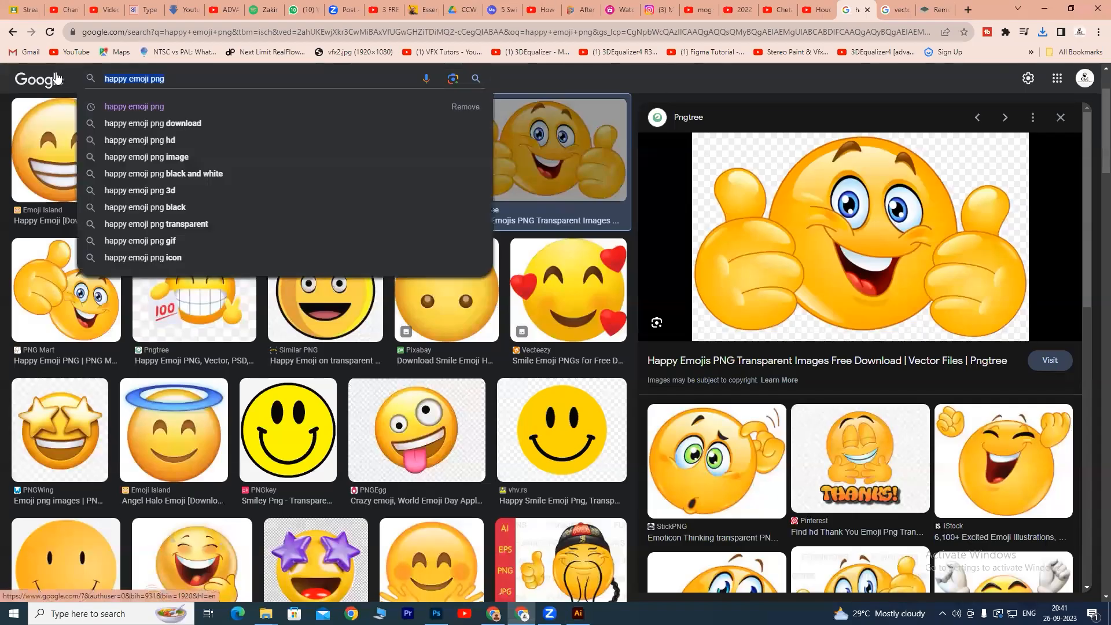
type("vector ")
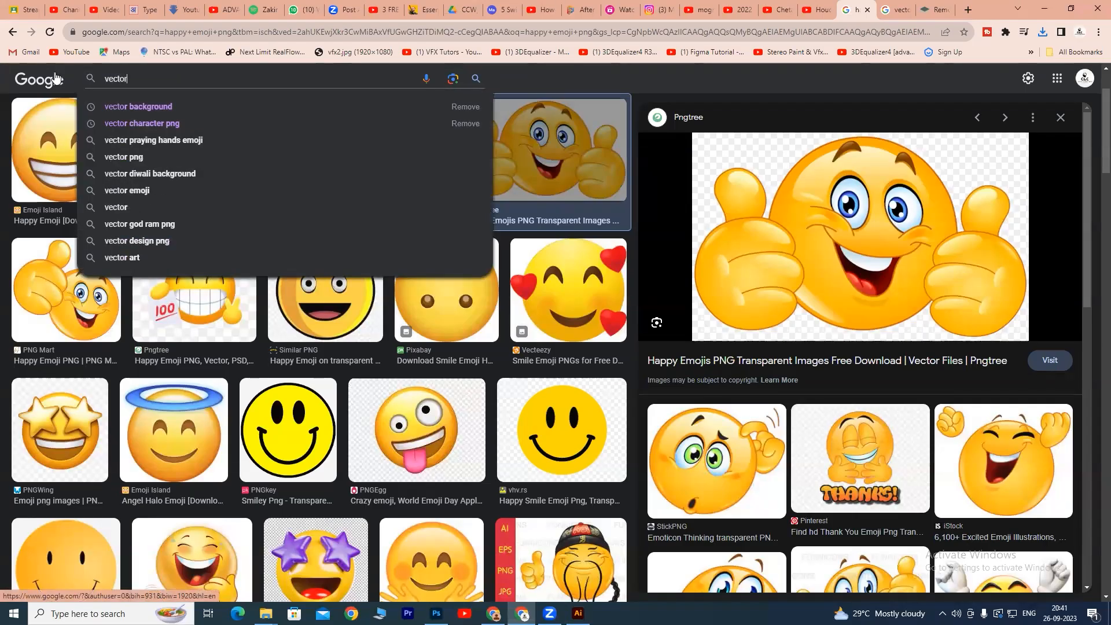
type("elemen")
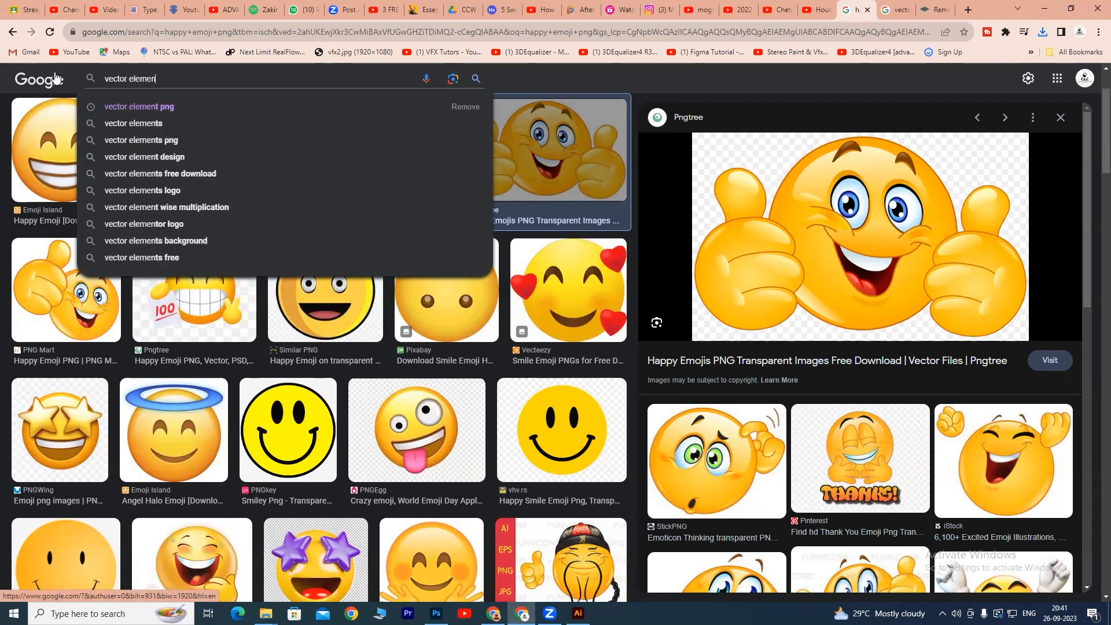
type("ts png")
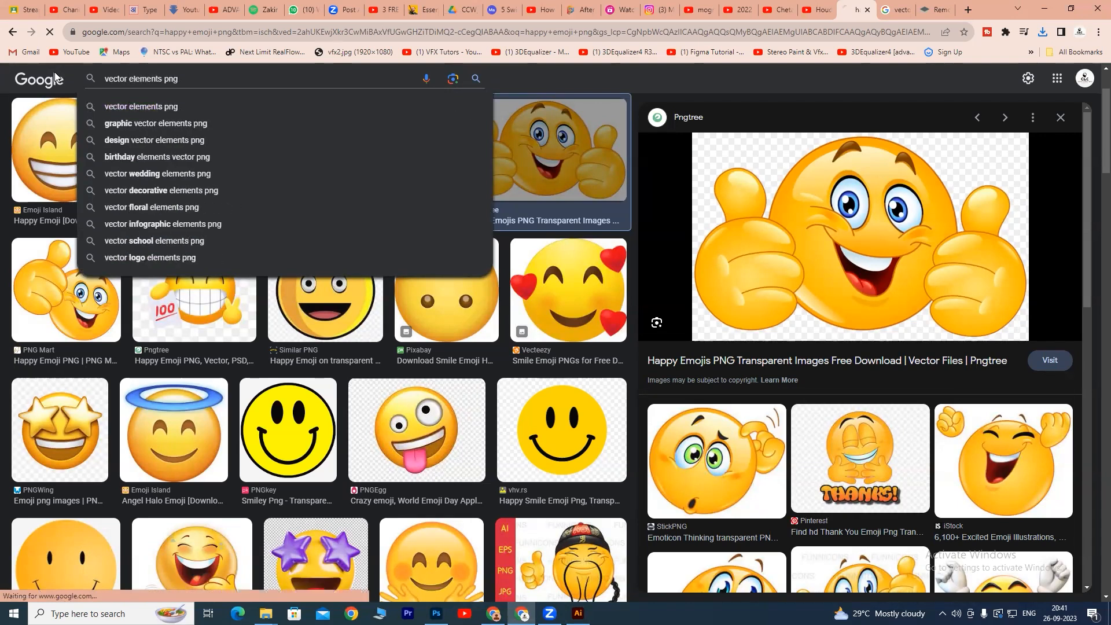
key("Return")
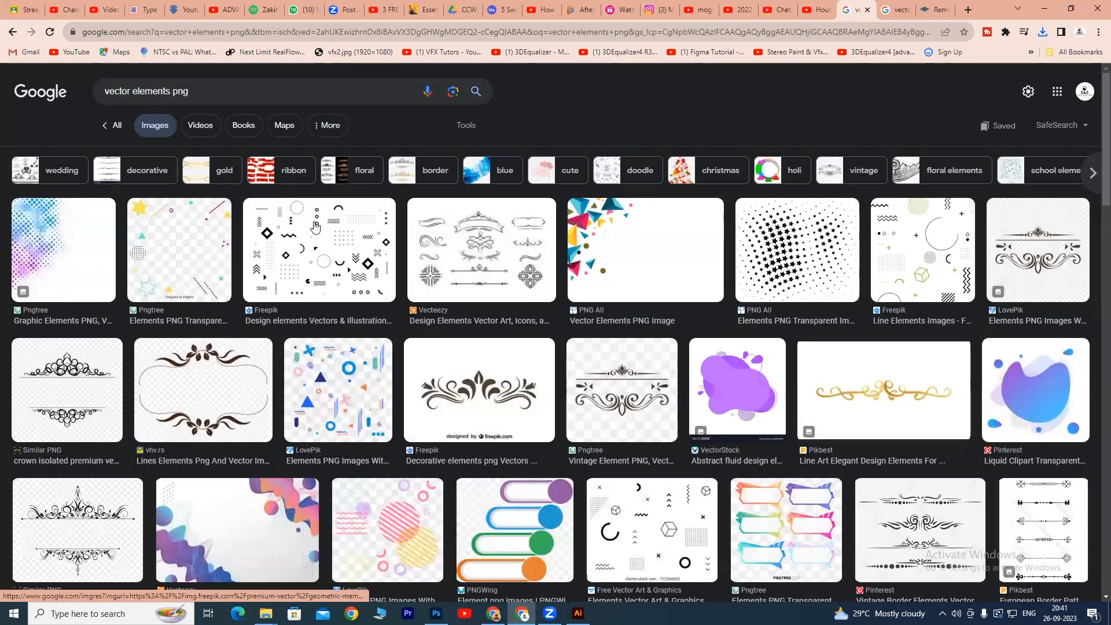
left_click(278, 243)
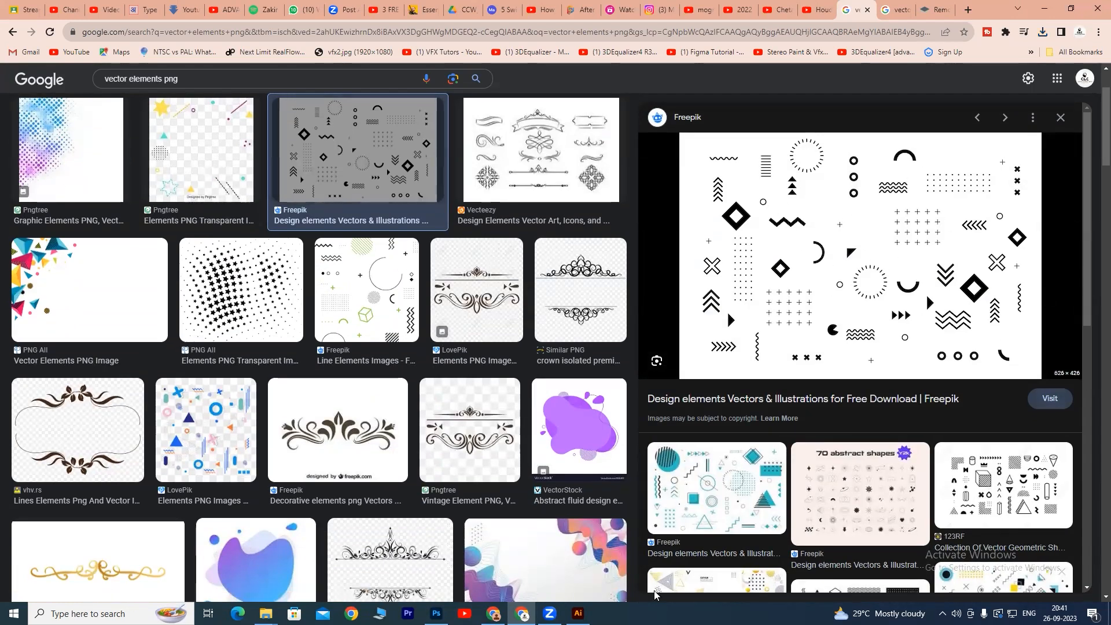
Switch back to Illustrator, create a small three-sided polygon on the white area above the man's head and fill it red
left_click(577, 613)
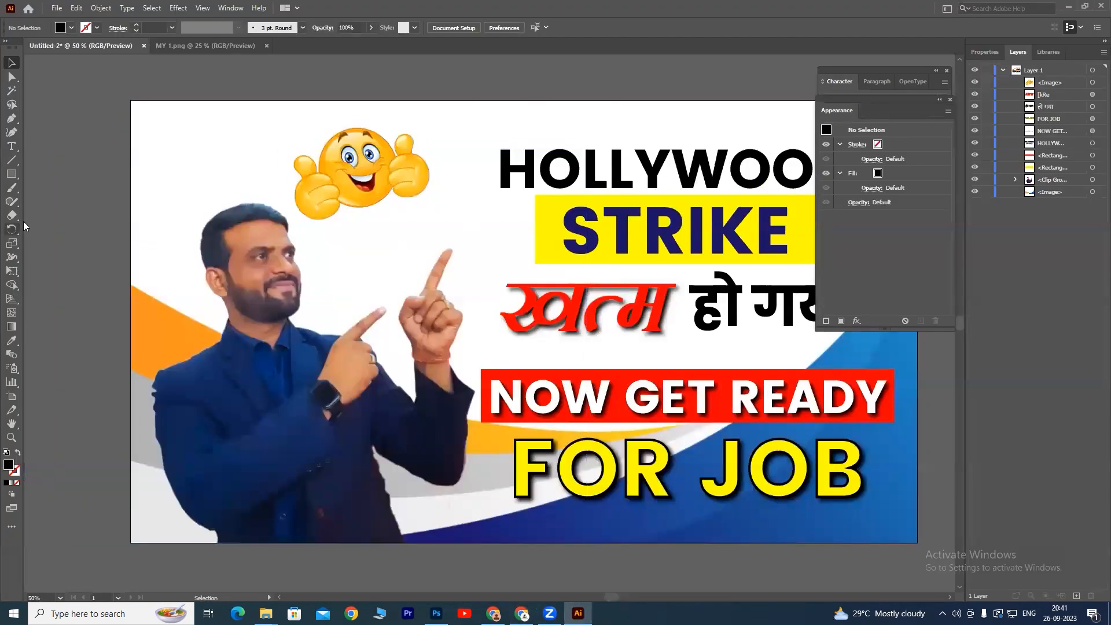
left_click_drag(14, 177, 72, 215)
left_click_drag(200, 130, 248, 139)
key("Delete")
left_click(223, 137)
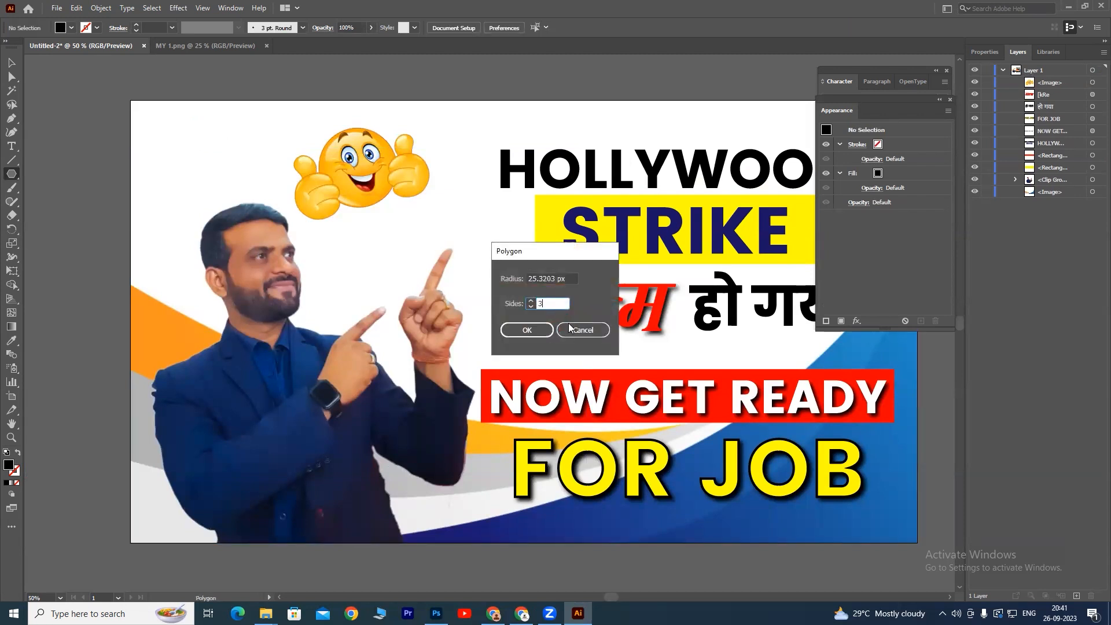
left_click(525, 330)
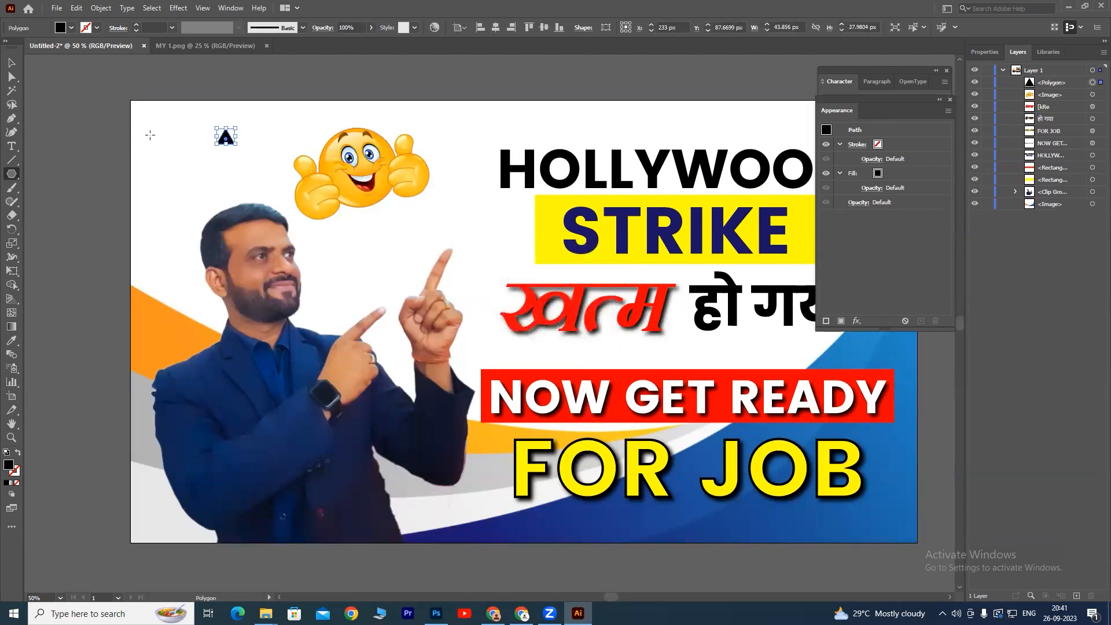
left_click(61, 28)
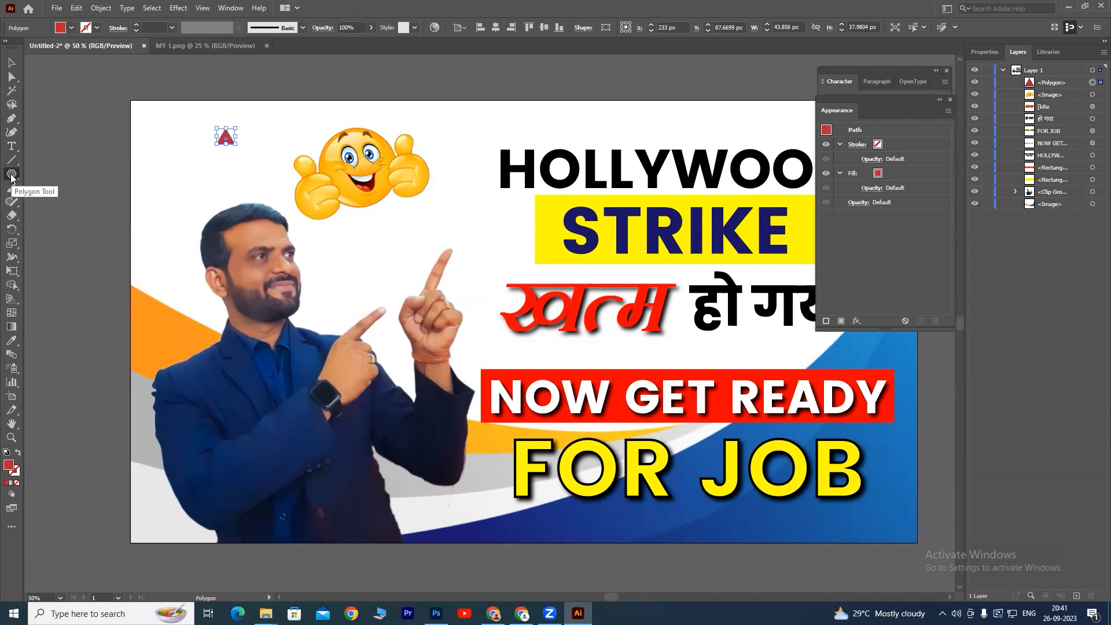
Draw a 79 px circle between the man's face and raised finger, with no fill and a blue stroke
left_click_drag(21, 177, 63, 202)
left_click_drag(380, 238, 412, 271)
left_click(70, 28)
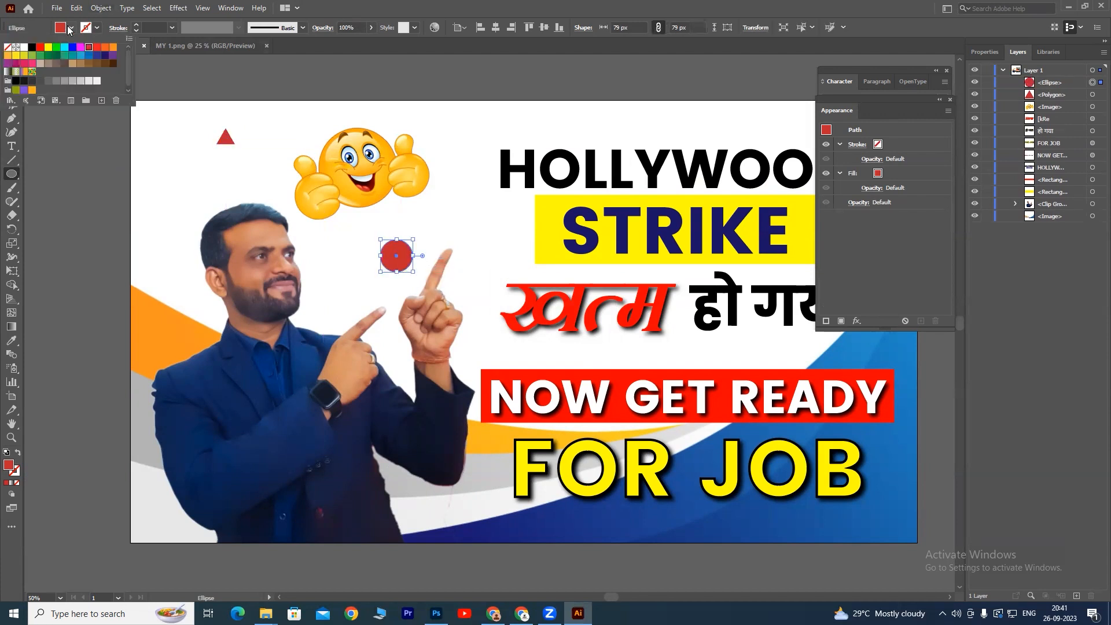
left_click(8, 47)
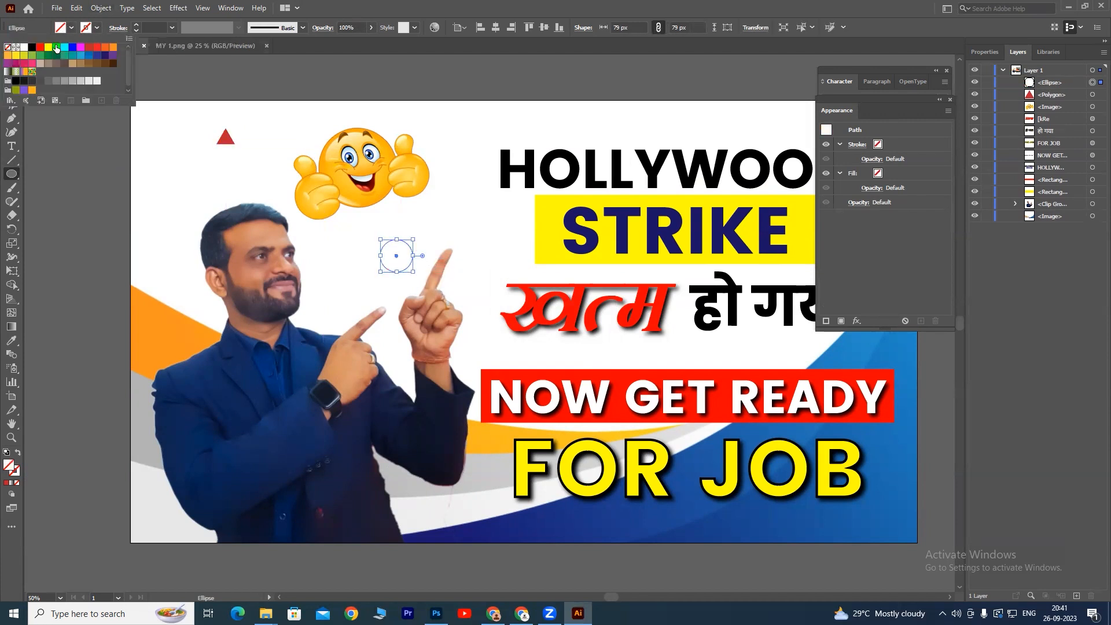
left_click(74, 48)
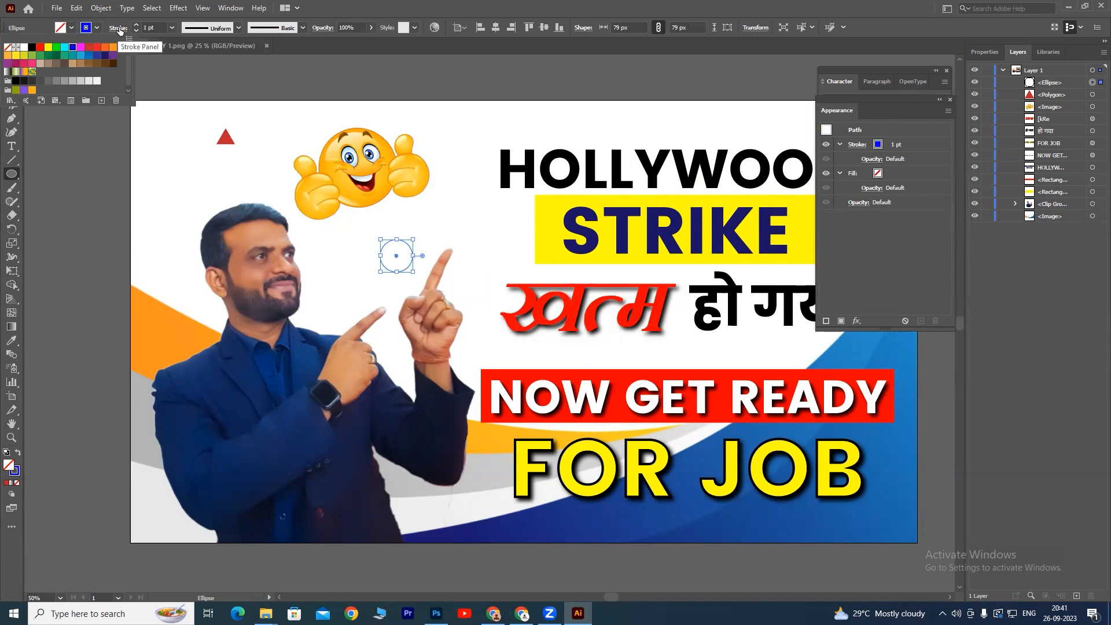
Thicken the circle's blue stroke to 8 pt and deselect it
left_click(136, 24)
left_click(136, 25)
left_click(137, 25)
left_click(136, 24)
left_click(137, 25)
left_click(11, 63)
left_click(73, 97)
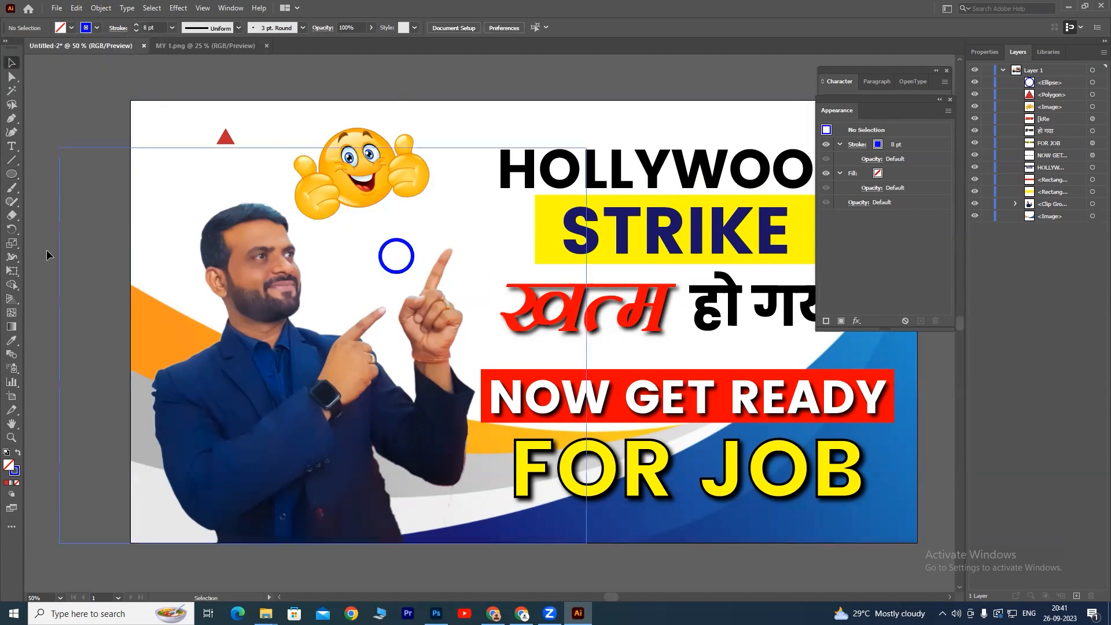
Add a text object containing a single x near the artboard's upper-left corner
left_click(12, 149)
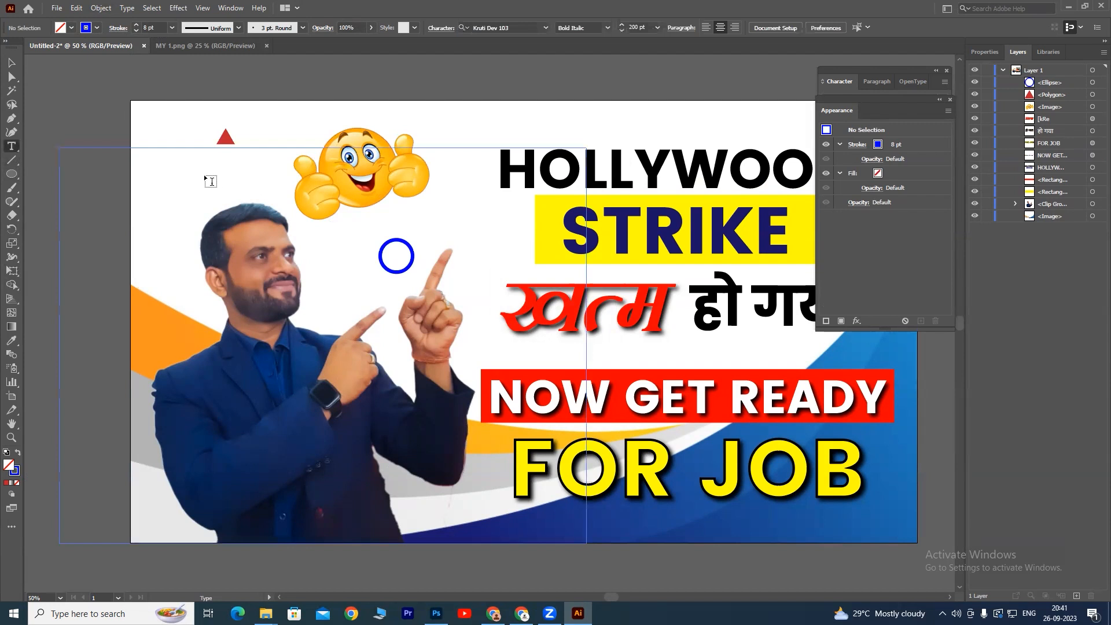
left_click(200, 138)
type("x")
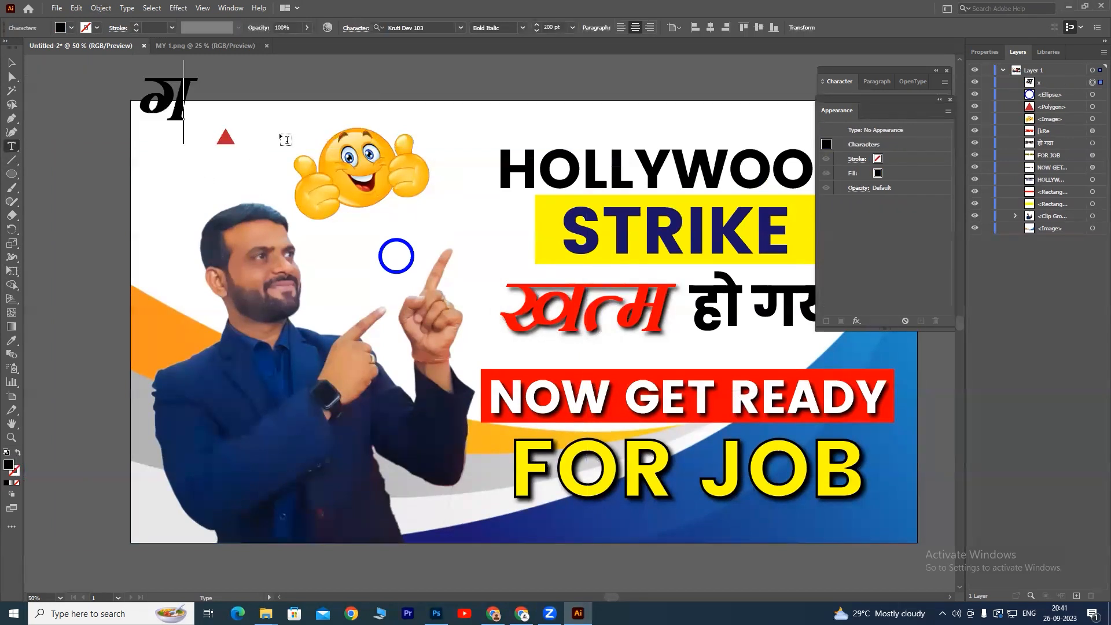
Set the x text's font to Arial with the Narrow style
key("ctrl+a")
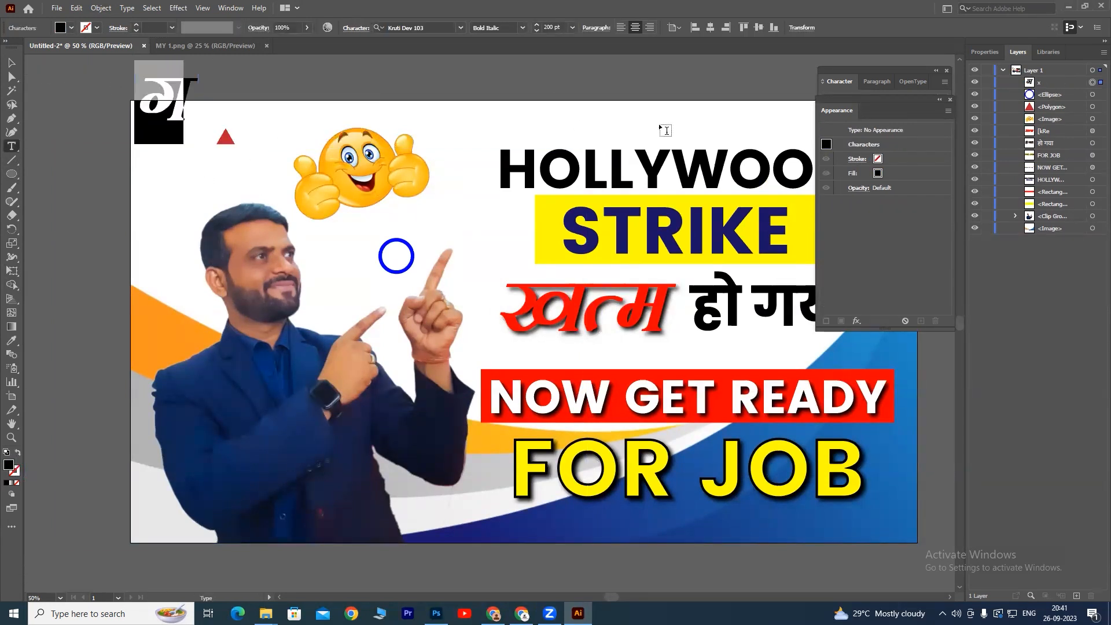
left_click(835, 81)
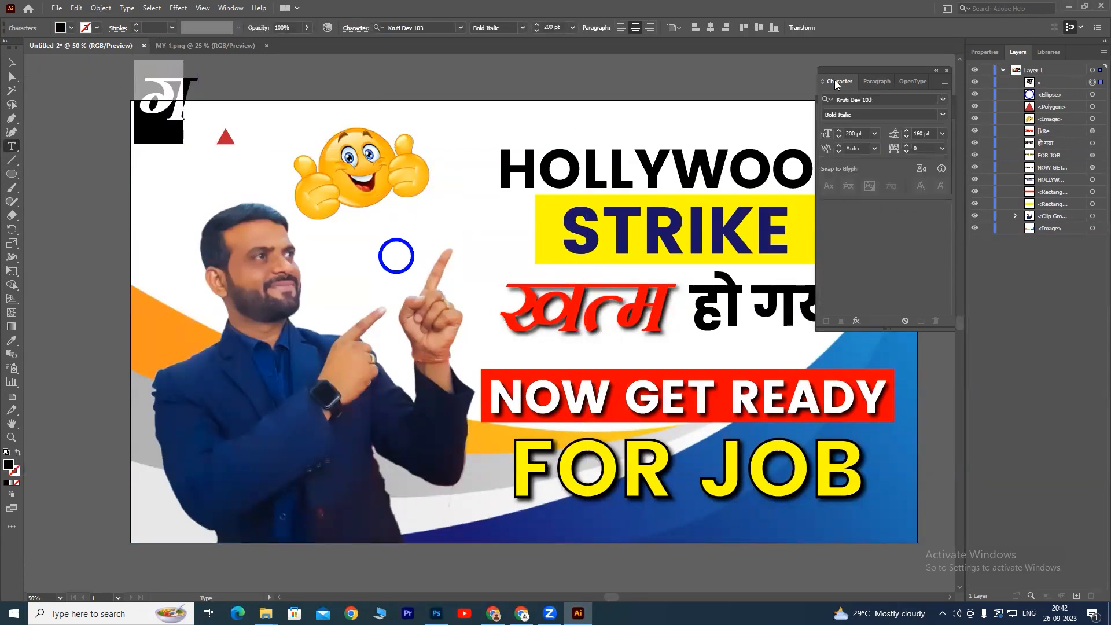
left_click(884, 102)
type("a")
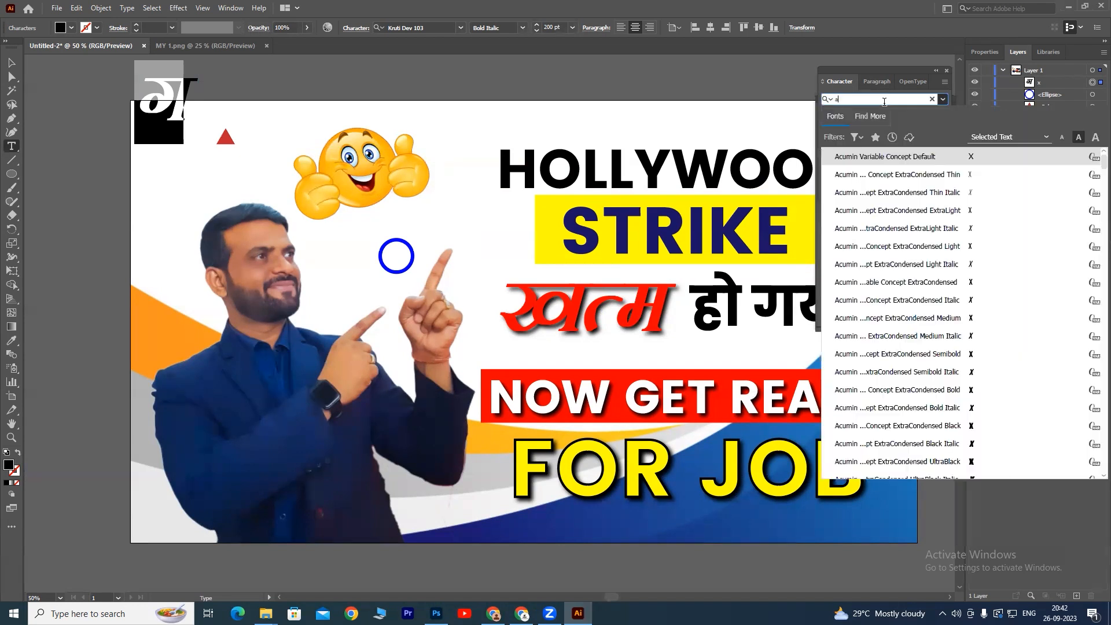
type("rial")
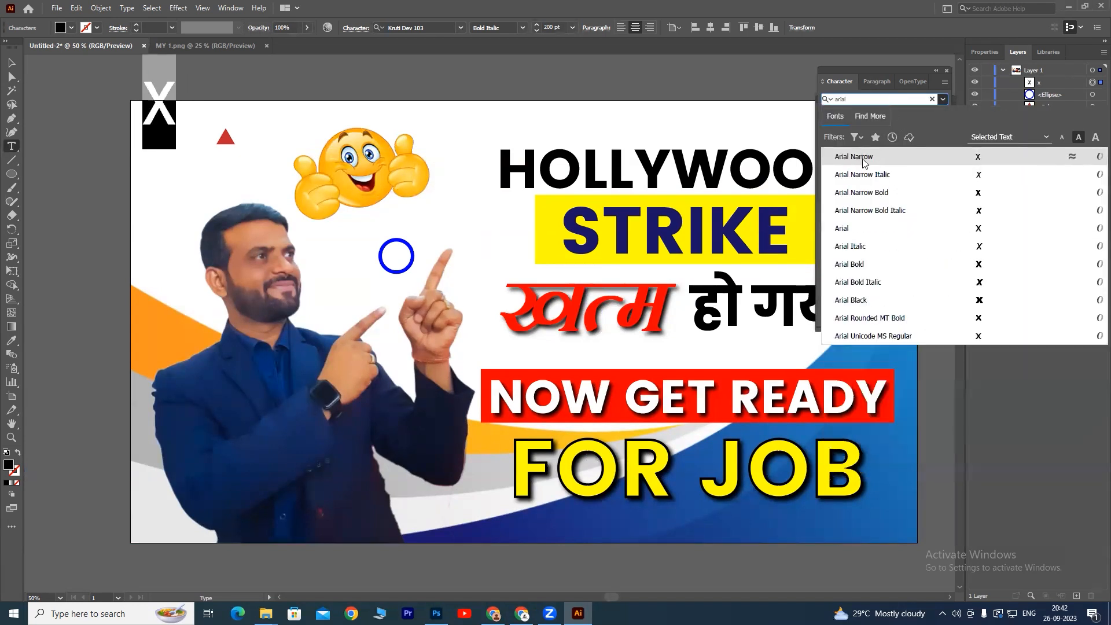
left_click(869, 193)
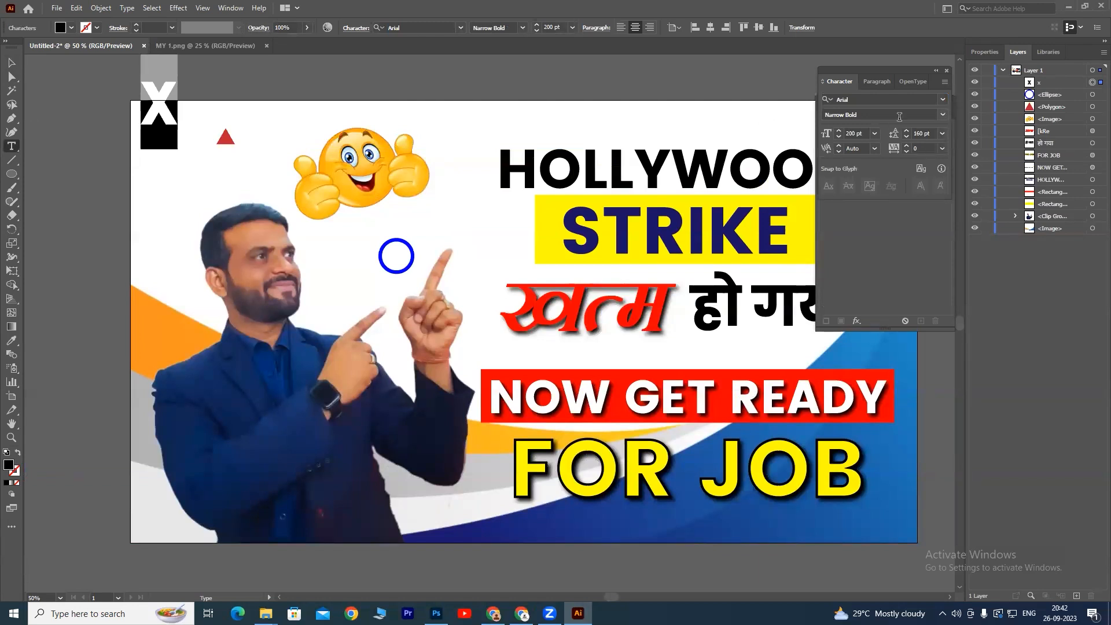
left_click(943, 115)
left_click(848, 128)
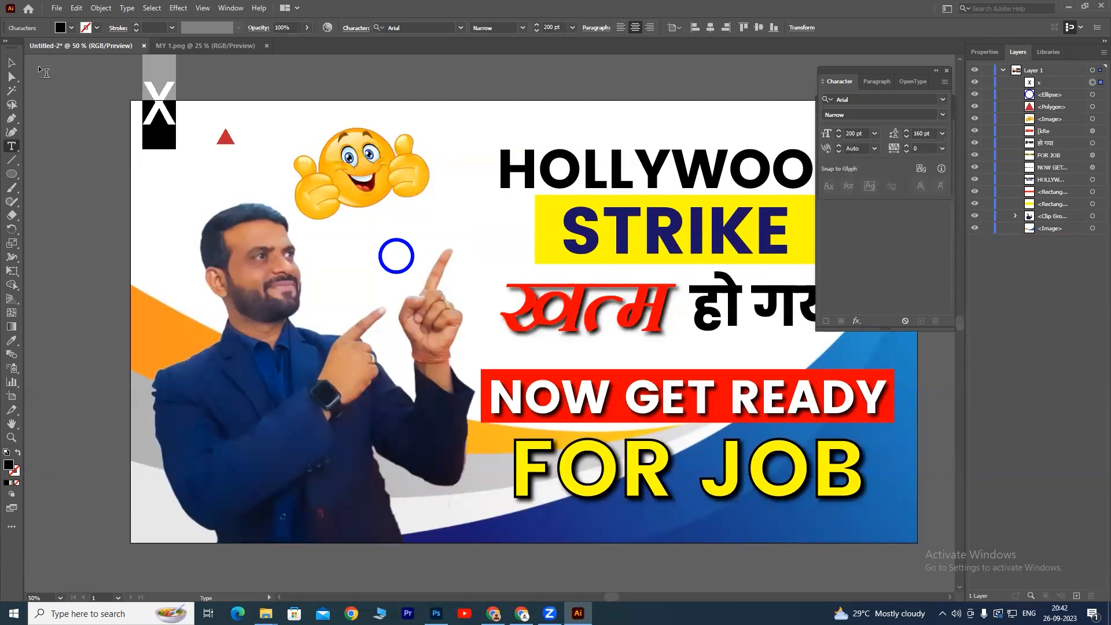
Shrink and rotate the x text into a small plus mark, with copies beside the man's arm, near his raised hand and above HOLLYWOOD
left_click(8, 63)
left_click_drag(160, 56, 173, 337)
left_click(194, 94)
Place blue circles beside the man's head and above NOW GET READY, and stack the head circle behind the cut-out man
left_click_drag(407, 247, 771, 353)
left_click(1053, 120)
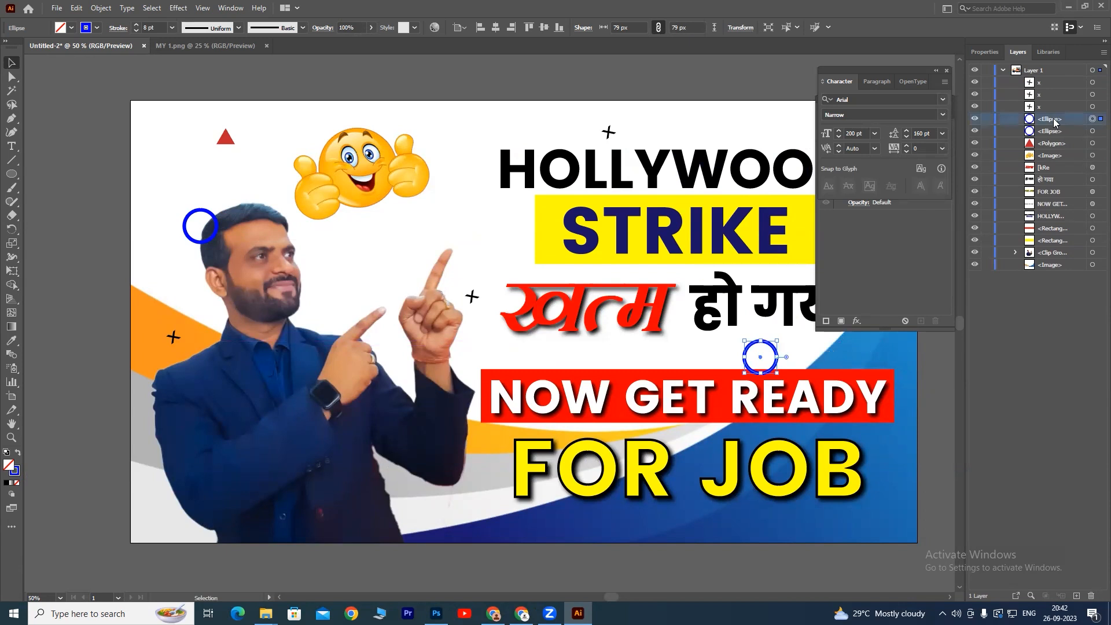
left_click(1091, 132, "shift")
left_click_drag(1054, 132, 1049, 246)
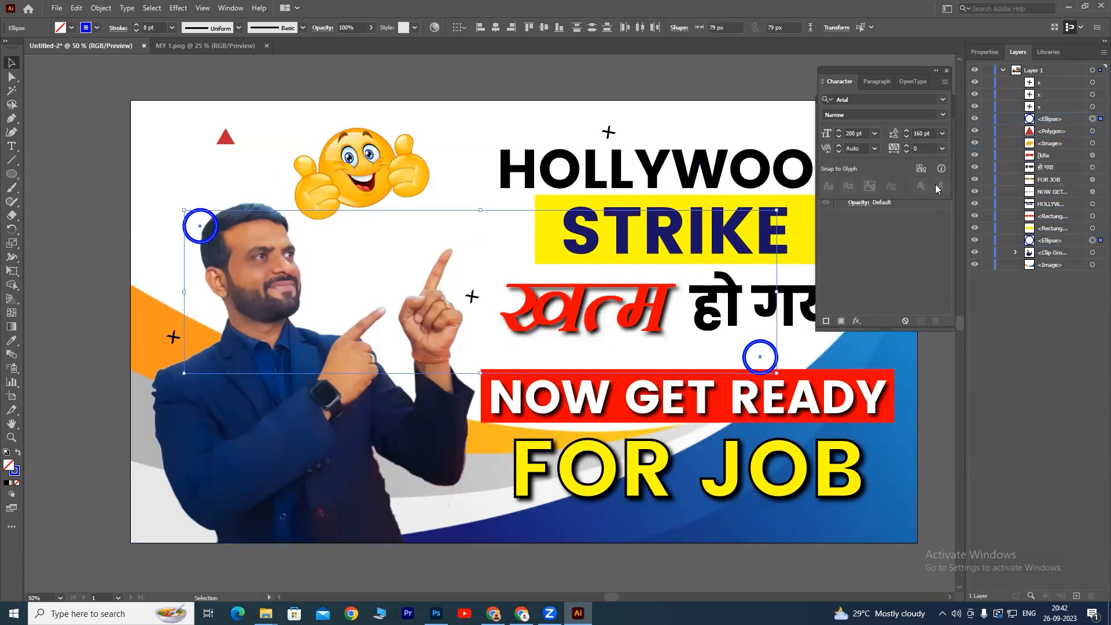
left_click_drag(1048, 244, 1053, 261)
left_click(84, 138)
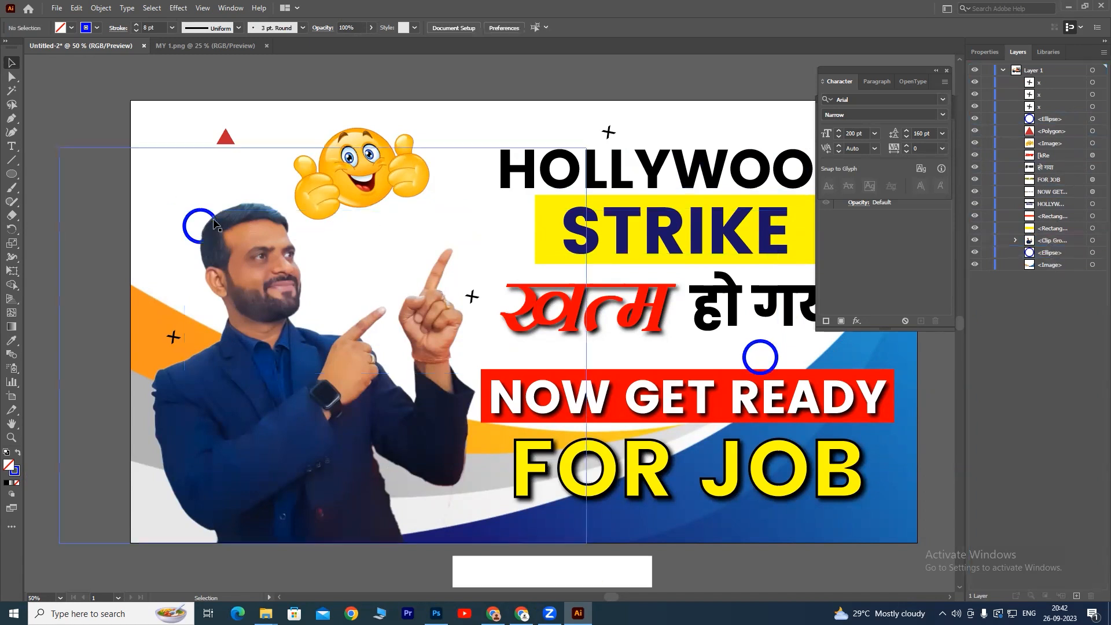
Lock the man's clip group and nudge the blue circle partly behind his head
left_click(200, 212)
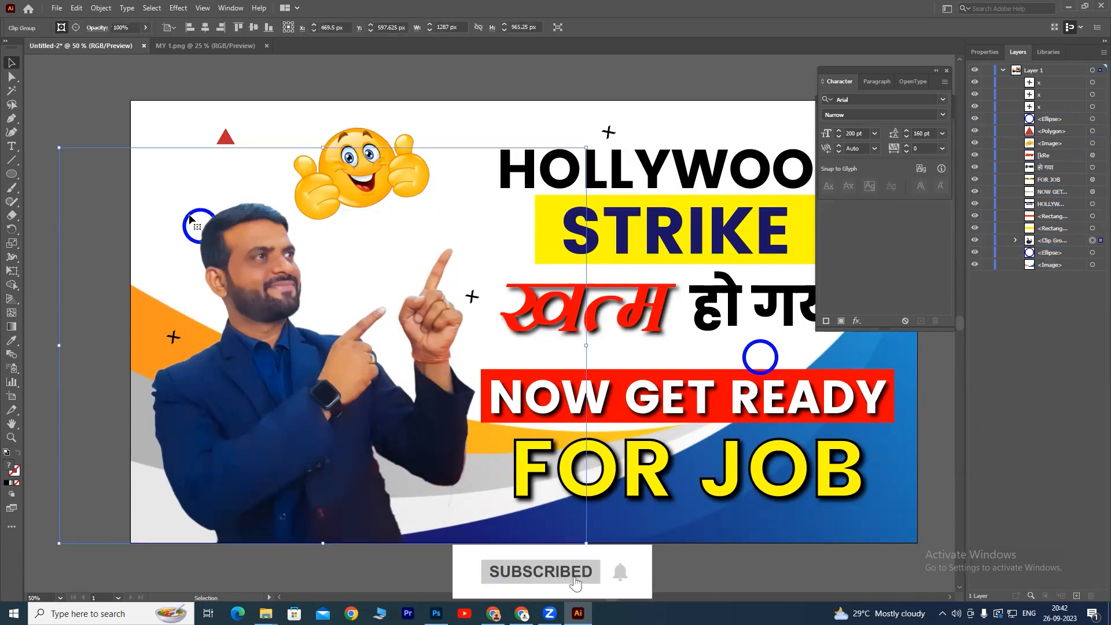
left_click(987, 240)
left_click_drag(197, 217, 202, 219)
Rotate the red triangle and place a copy above the man's raised finger with 57% opacity
left_click(227, 137)
left_click_drag(238, 126, 491, 254)
left_click(371, 27)
left_click_drag(371, 42, 363, 44)
left_click(298, 78)
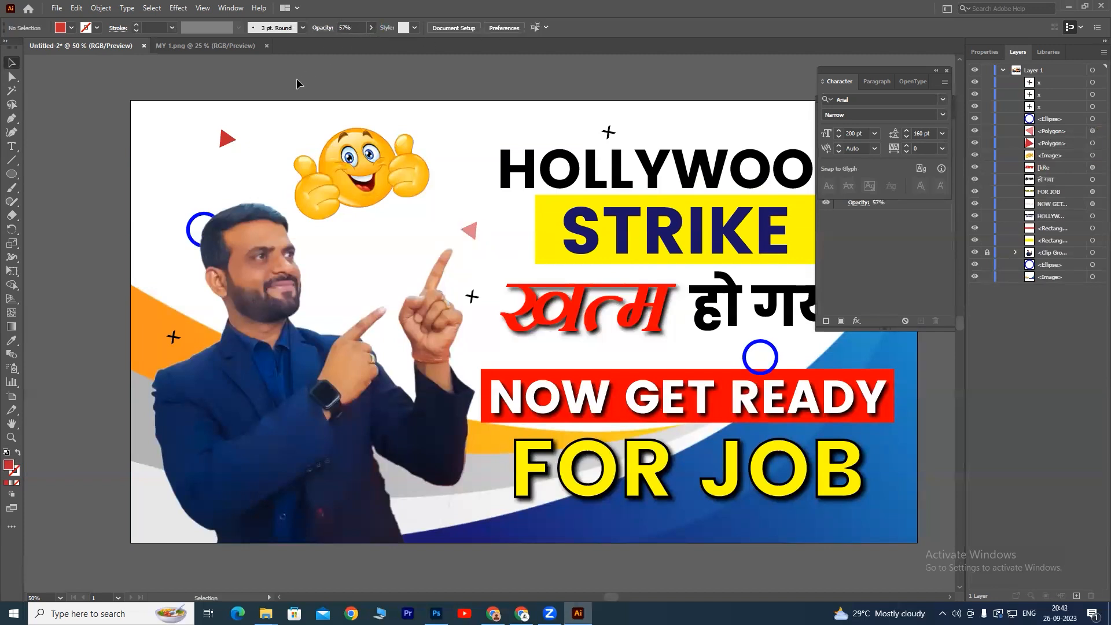
Move the original red triangle slightly closer to the artboard's upper-left corner
left_click_drag(226, 140, 213, 129)
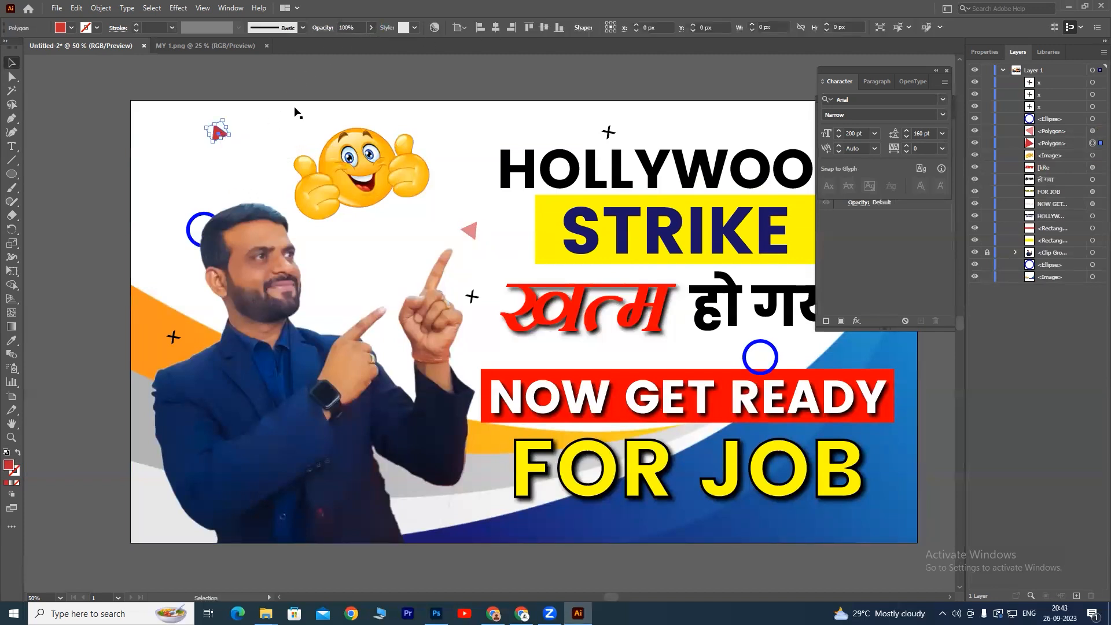
left_click(440, 82)
key("ctrl+minus")
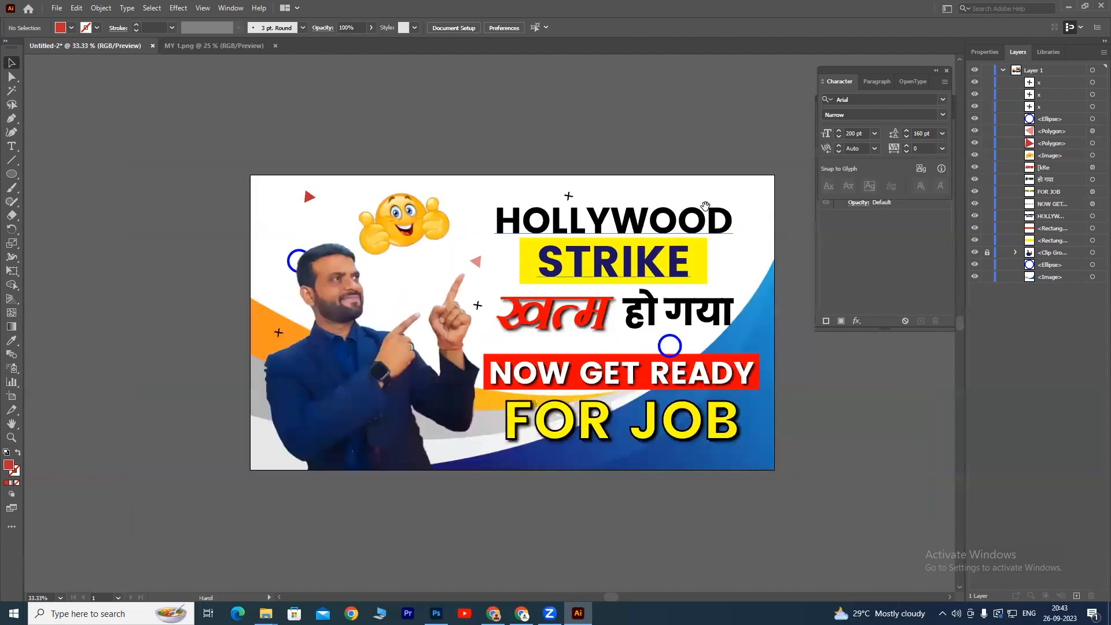
Stack the circle above NOW GET READY behind the red banner, keeping the Hindi text in its original position
key("ctrl+plus")
left_click(1092, 119)
left_click_drag(1062, 127, 1049, 248)
left_click(668, 217)
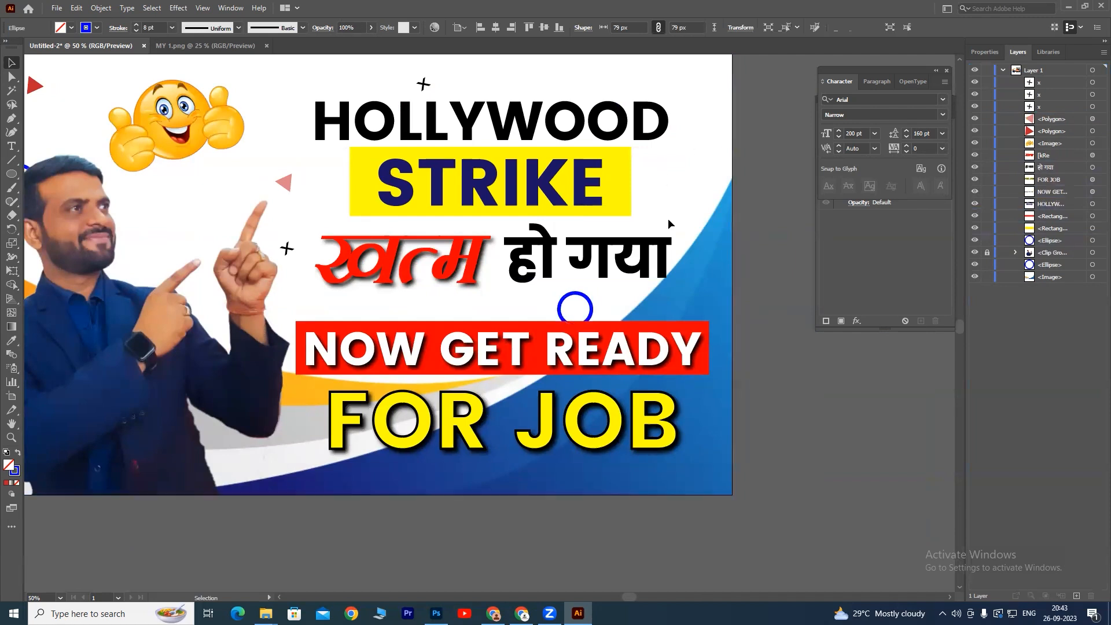
left_click_drag(584, 298, 578, 302)
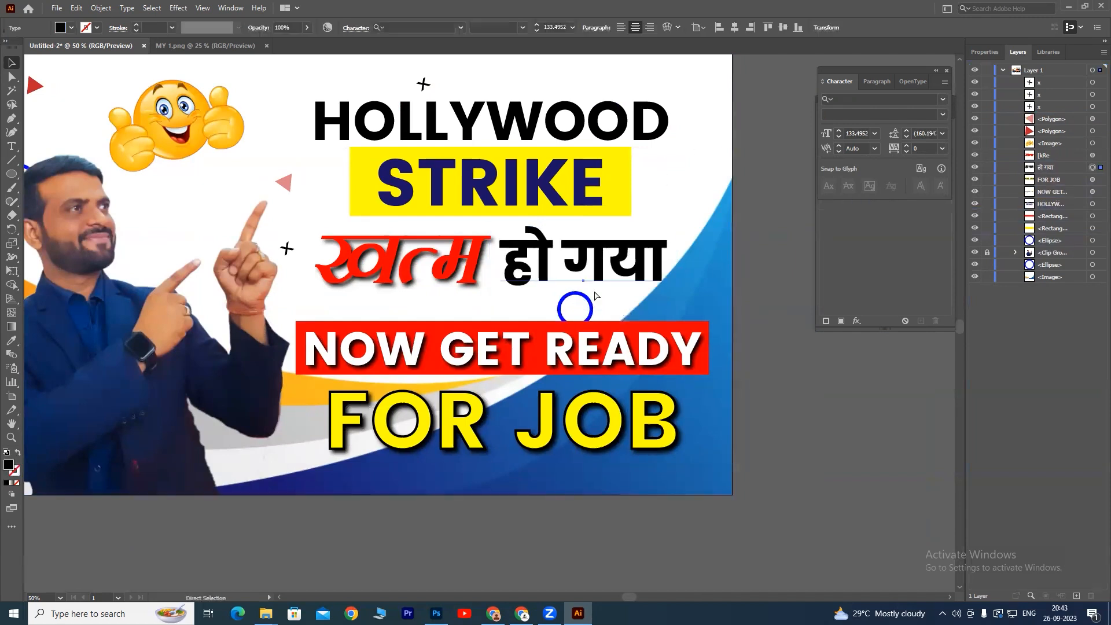
key("ctrl+z")
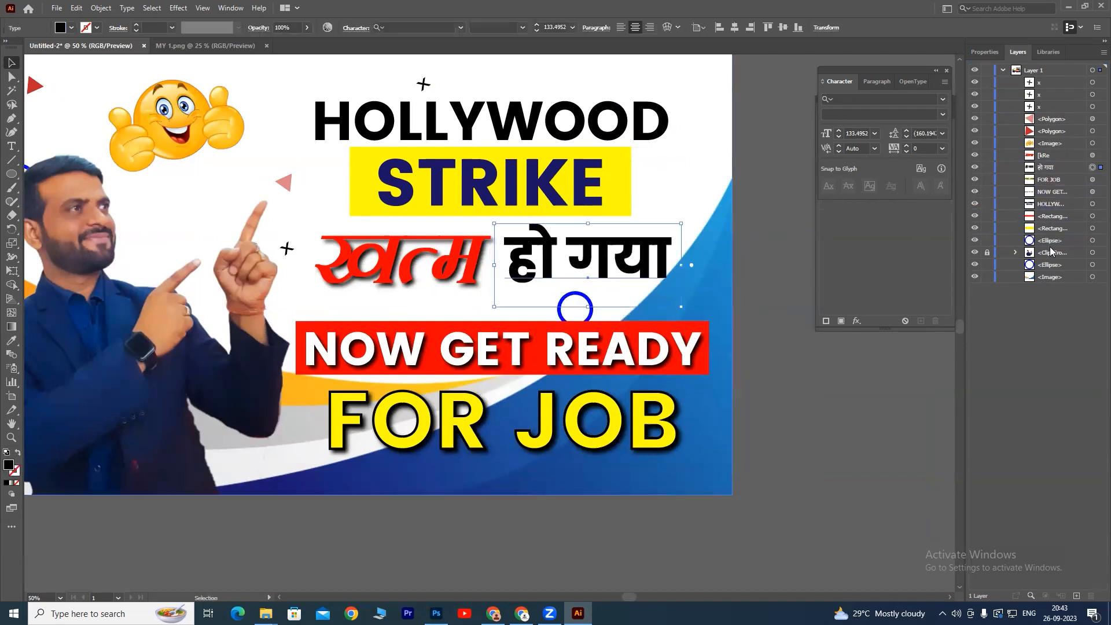
Move the circle at the red banner about 40 px to the left and set its opacity to 61%
left_click(1089, 241)
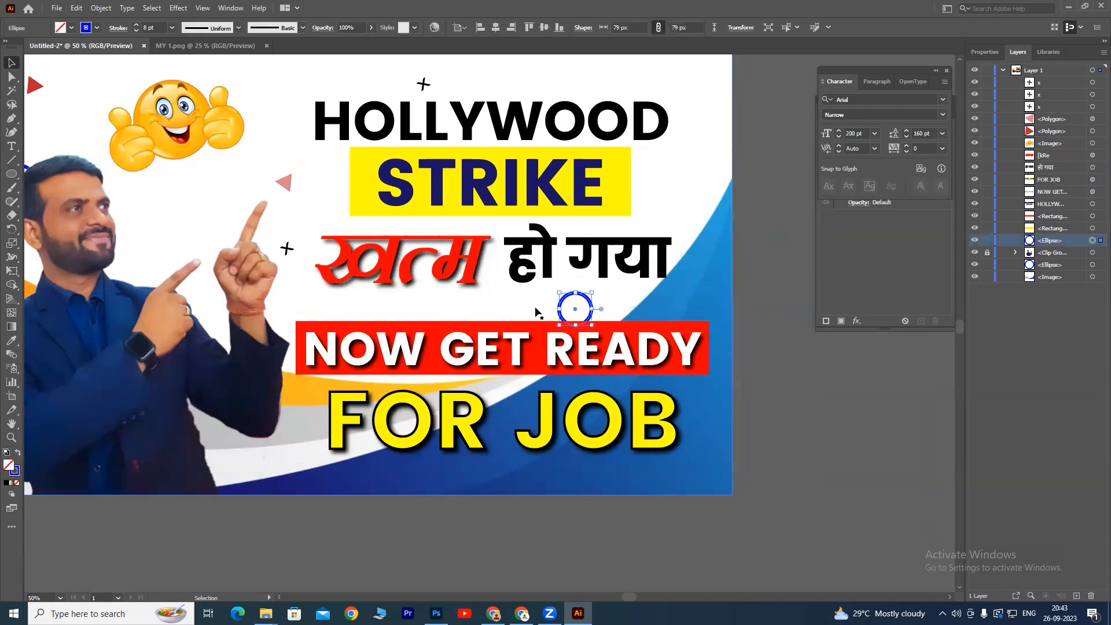
left_click_drag(589, 303, 573, 304)
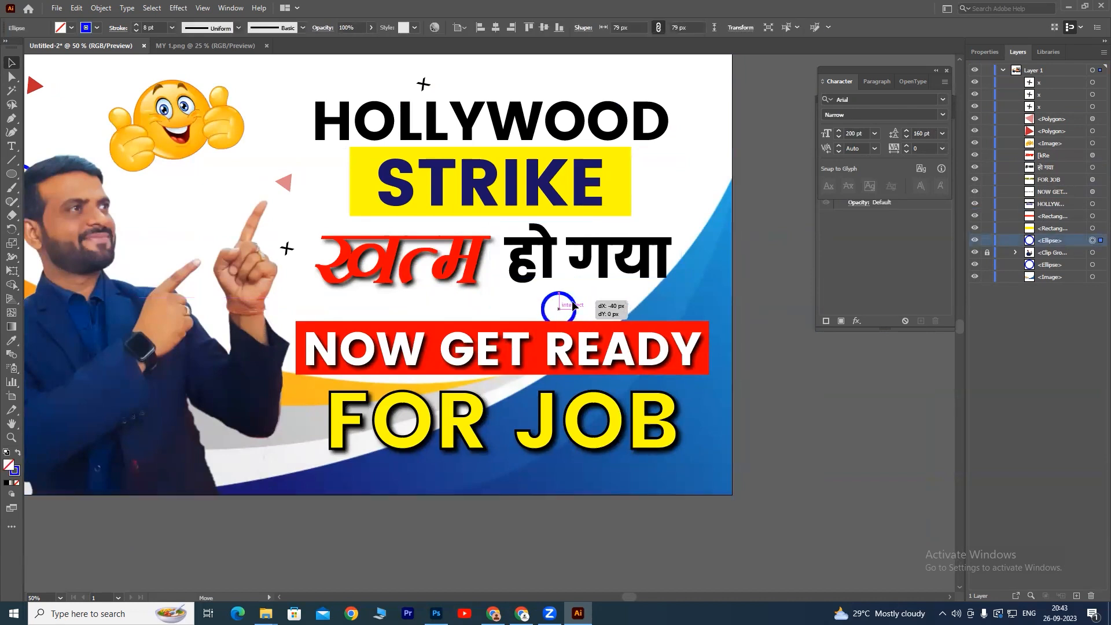
left_click(371, 29)
left_click_drag(370, 42, 354, 46)
left_click(770, 290)
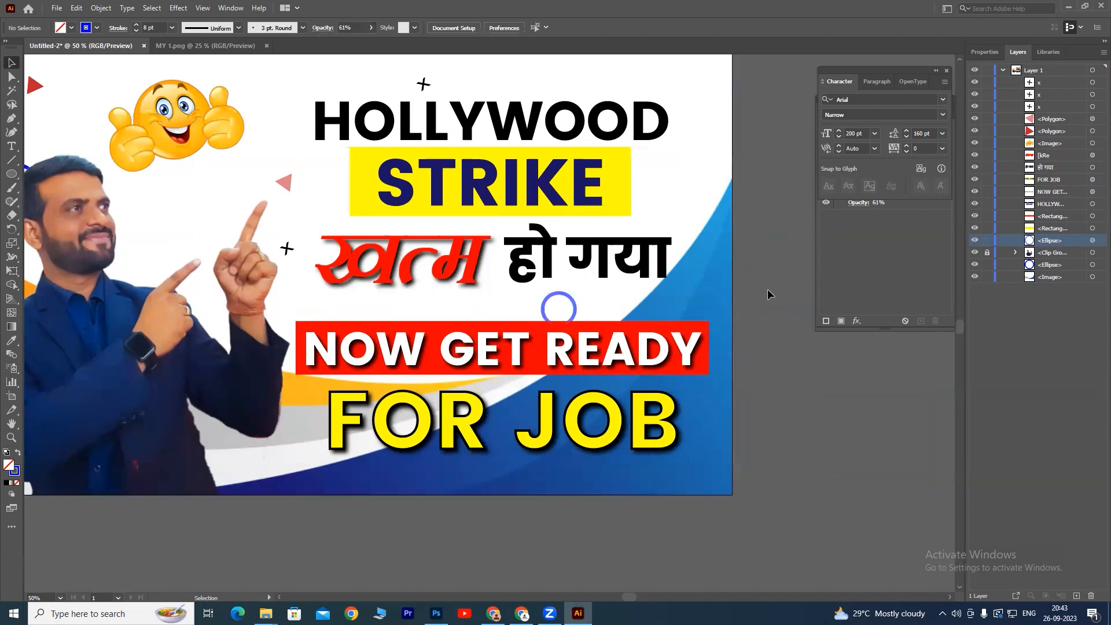
Reduce the stroke of the circle above the red banner to 3 pt
left_click(1092, 240)
left_click(135, 31)
left_click(136, 31)
left_click(135, 31)
left_click(135, 31)
left_click(777, 151)
key("ctrl+minus")
key("ctrl+plus")
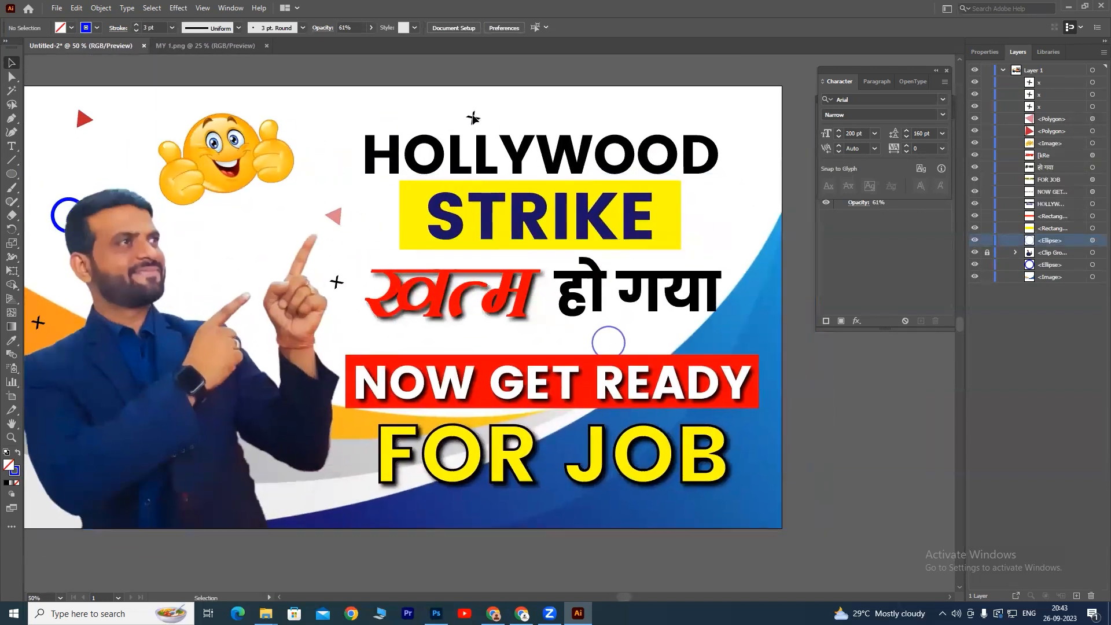
Lower the opacity of the plus mark above HOLLYWOOD to about 64% and place a faded copy to the right of STRIKE
left_click(473, 118)
left_click(306, 27)
left_click_drag(304, 44, 290, 46)
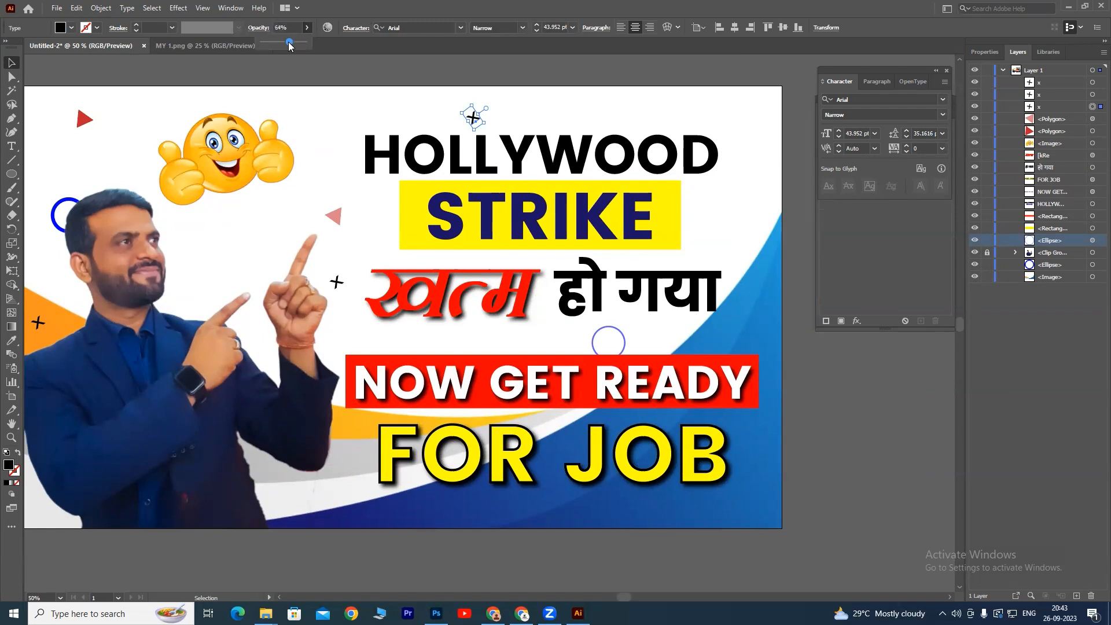
left_click(466, 85)
left_click_drag(347, 283, 761, 200)
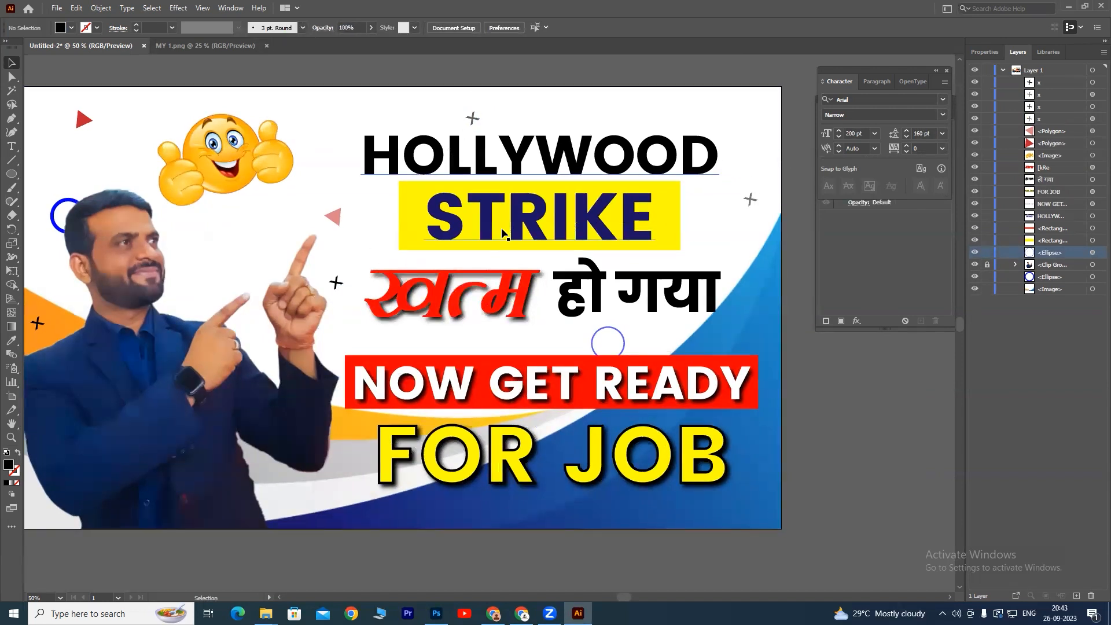
key("ctrl+minus")
left_click_drag(501, 300, 541, 262)
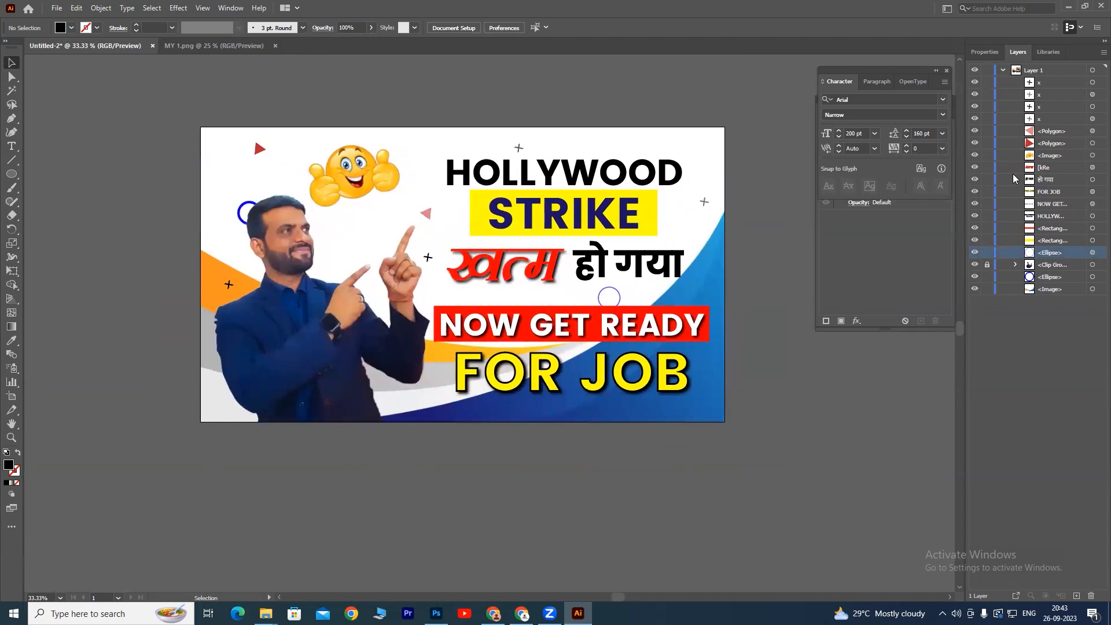
Move the background image into a new layer placed beneath Layer 1
left_click(1053, 277)
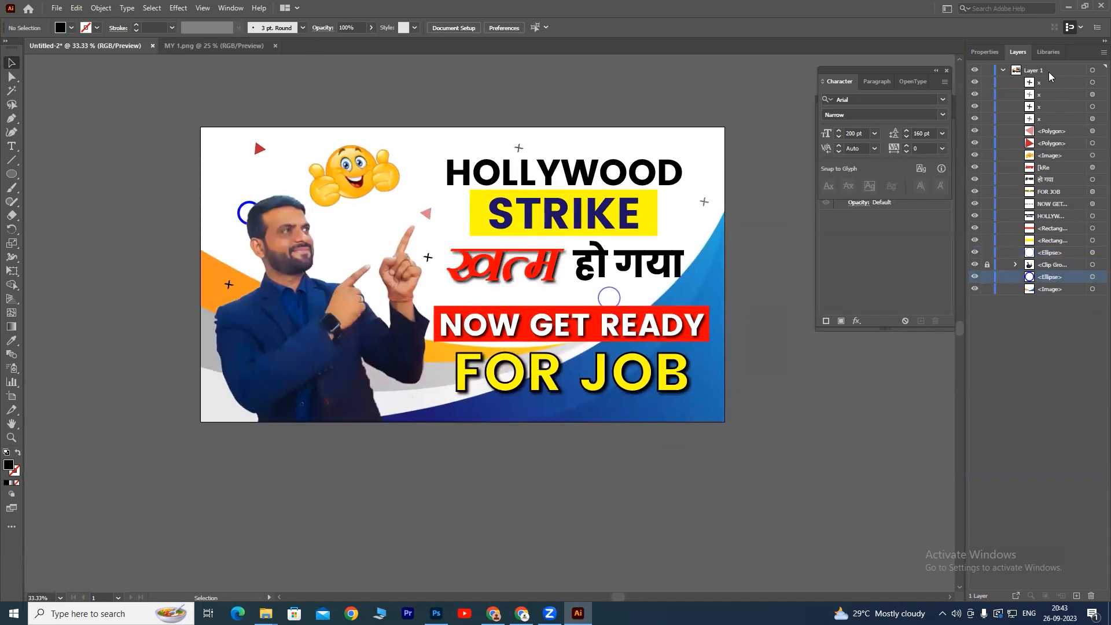
left_click(1003, 70)
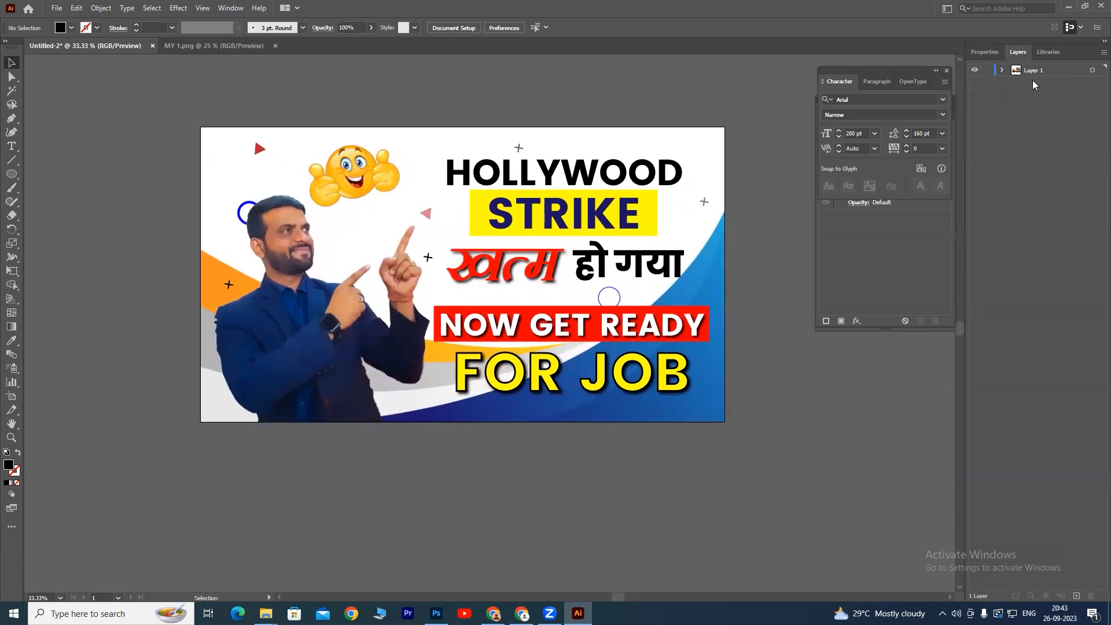
left_click(1077, 595)
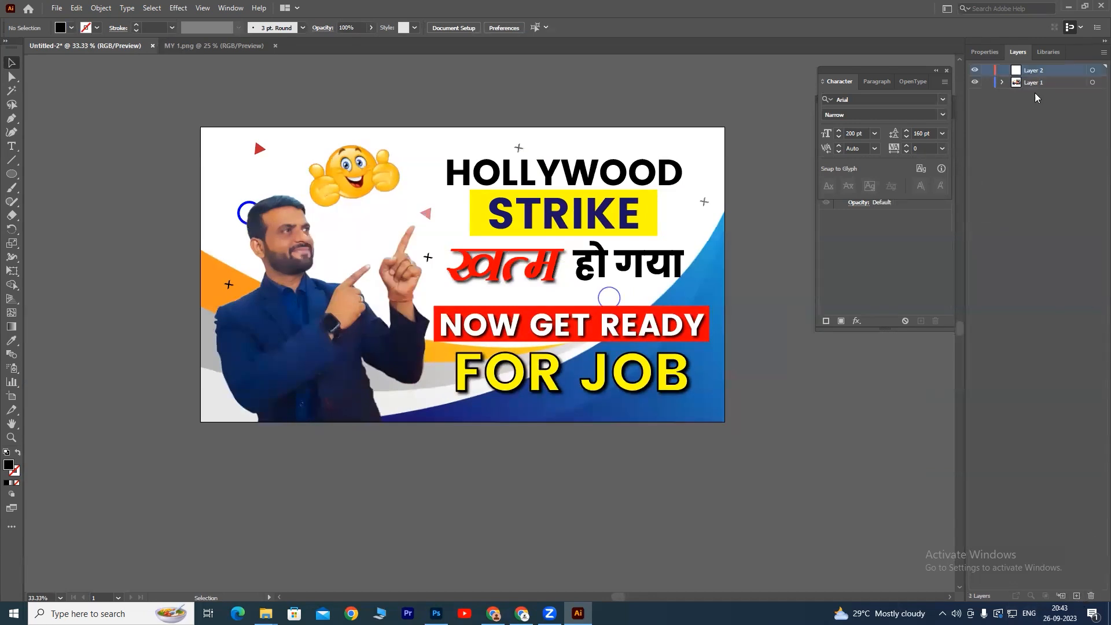
left_click(1002, 82)
left_click_drag(1053, 304, 1061, 118)
left_click_drag(1037, 70, 1033, 91)
left_click(1003, 82)
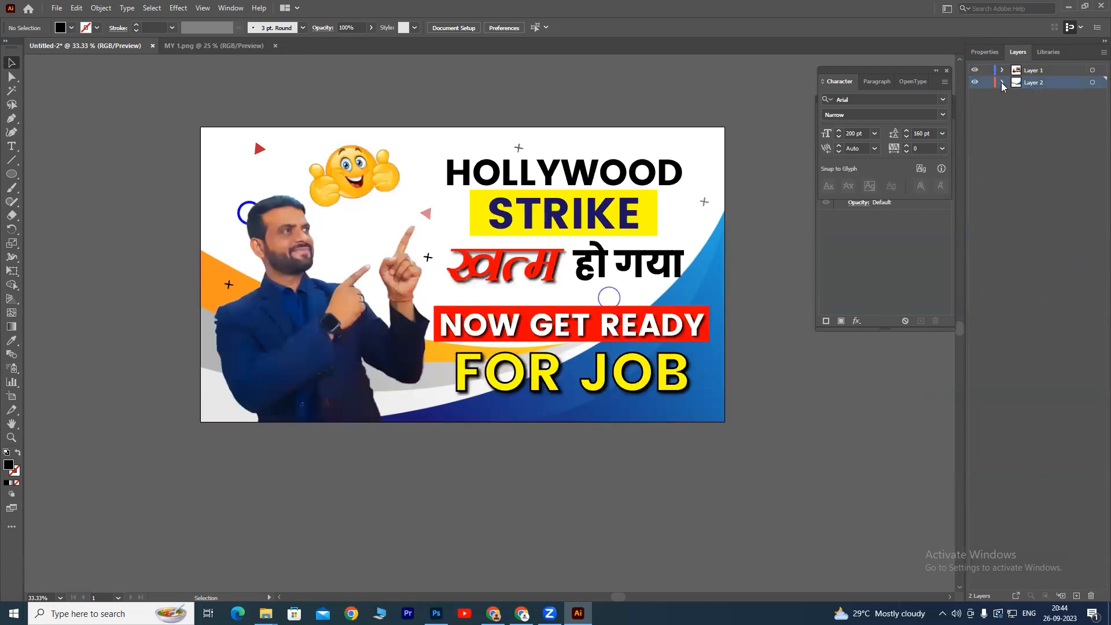
In Chrome, filter the vector background image results to blue and open a preview of the blue, yellow and white abstract wave background
left_click(522, 613)
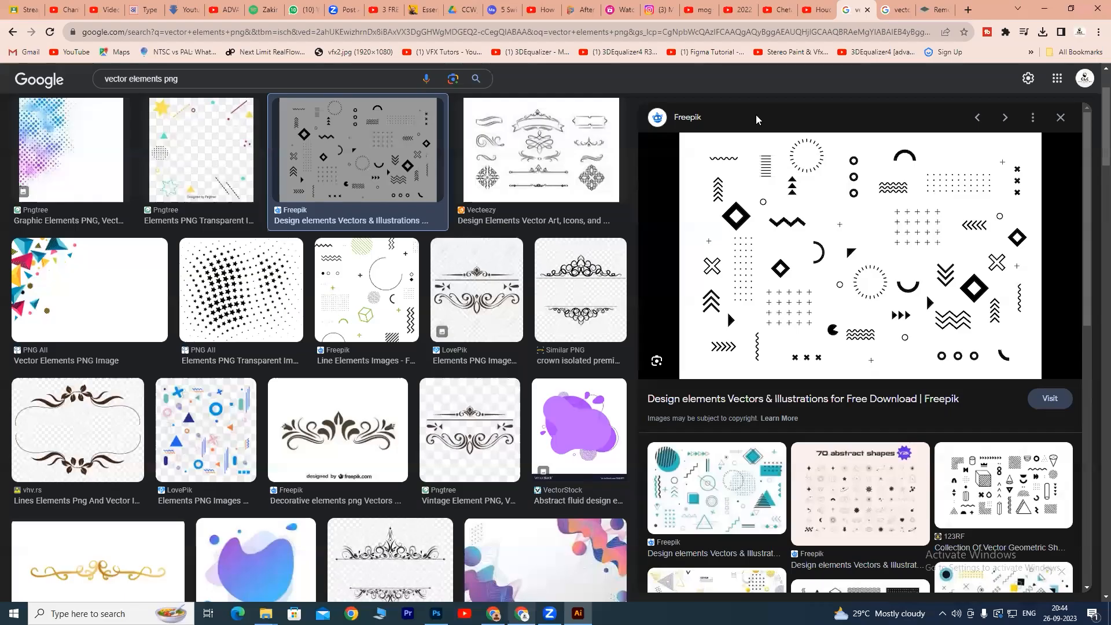
left_click(896, 9)
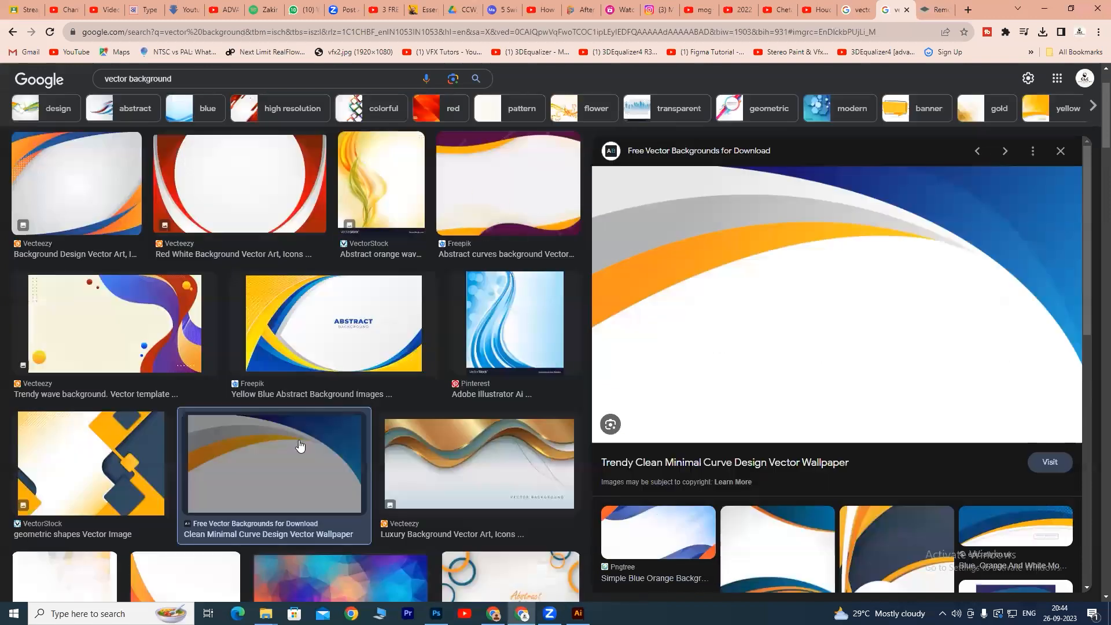
left_click(204, 108)
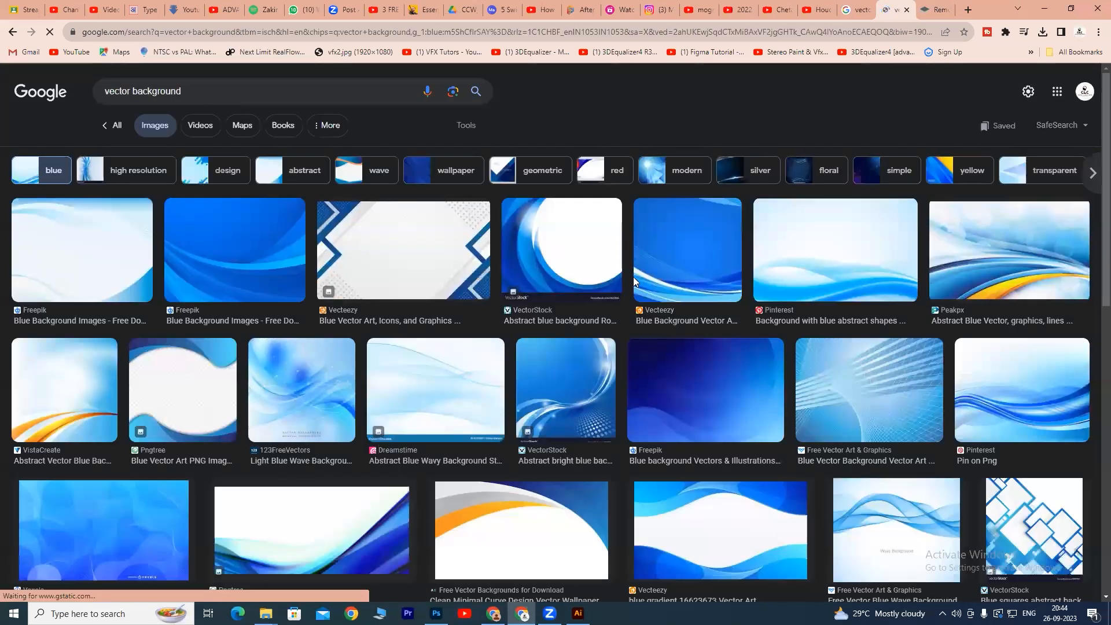
left_click(87, 235)
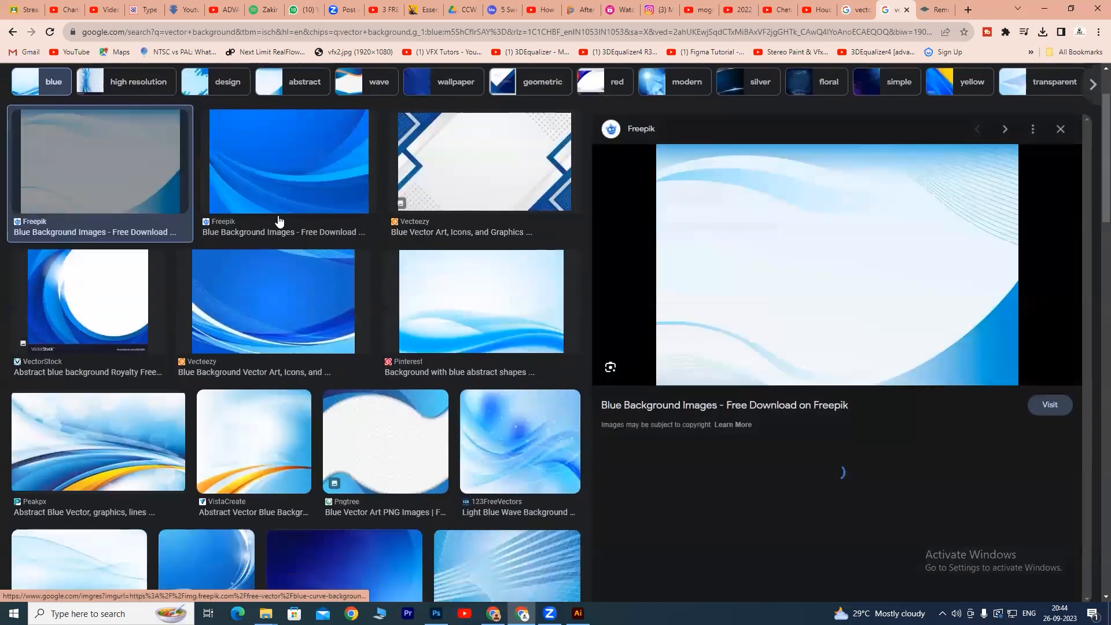
left_click_drag(1086, 280, 1085, 456)
left_click(263, 449)
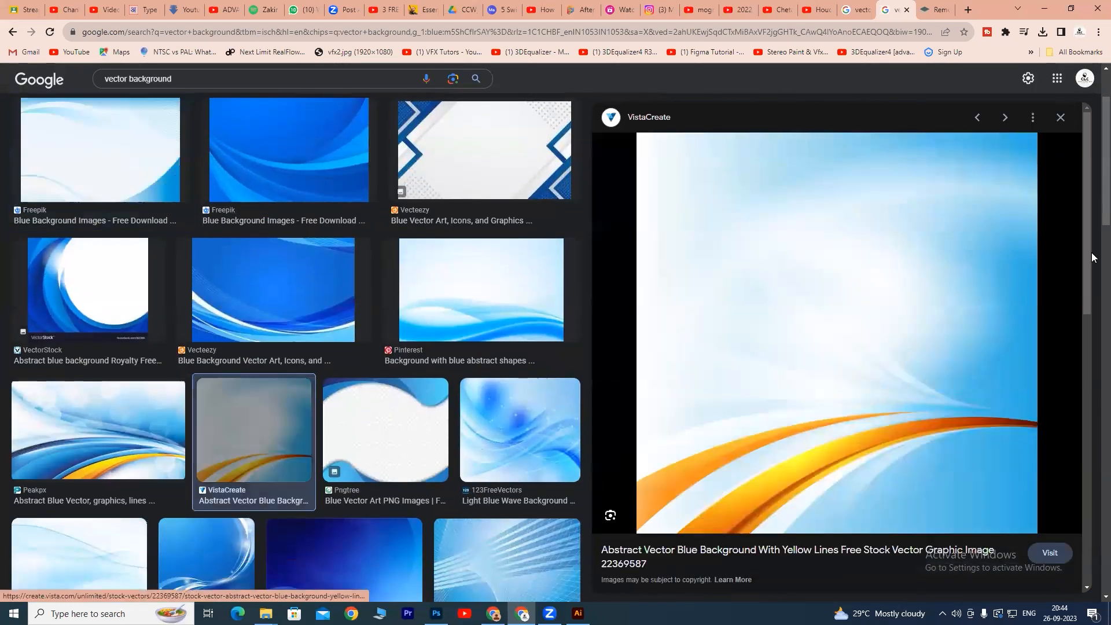
left_click_drag(1083, 334, 1082, 425)
left_click(1033, 253)
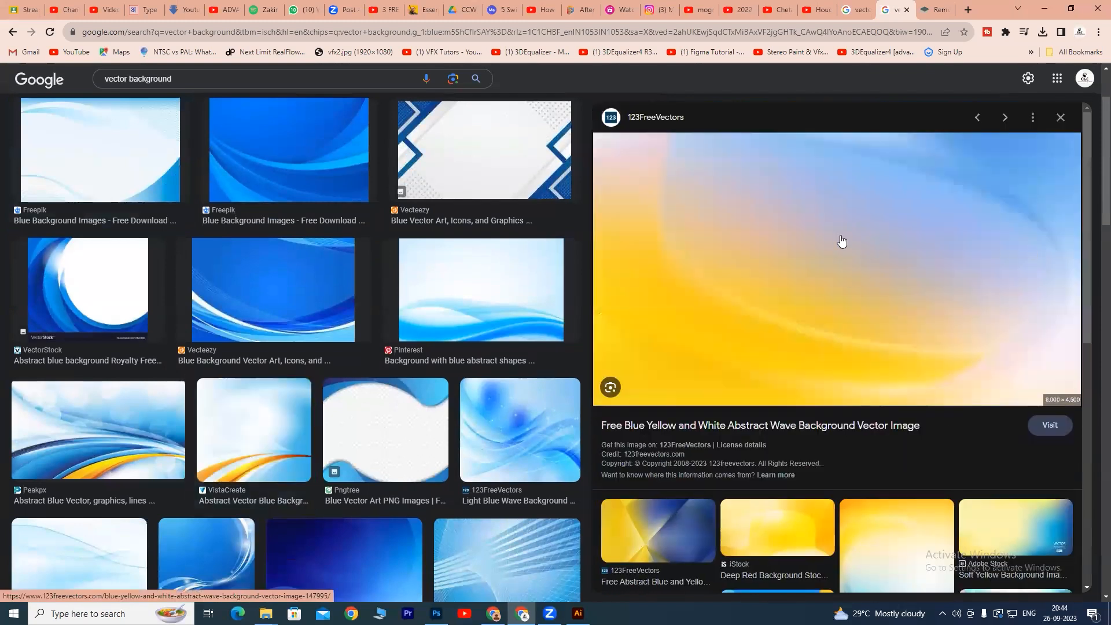
Save the previewed wave background image to the Downloads folder under its suggested file name
right_click(823, 220)
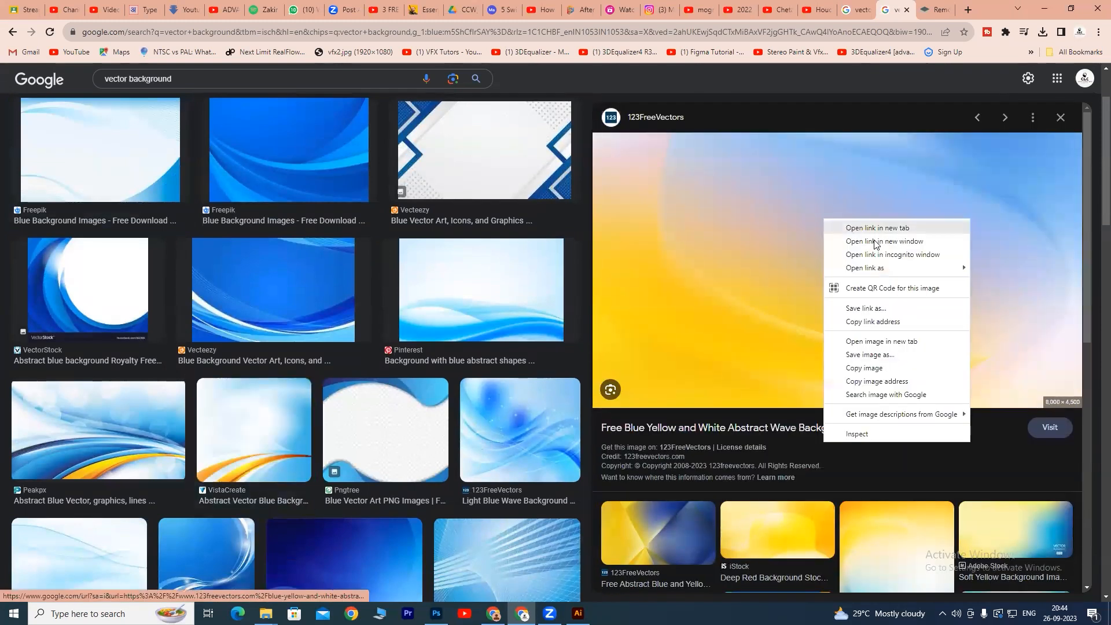
left_click(885, 357)
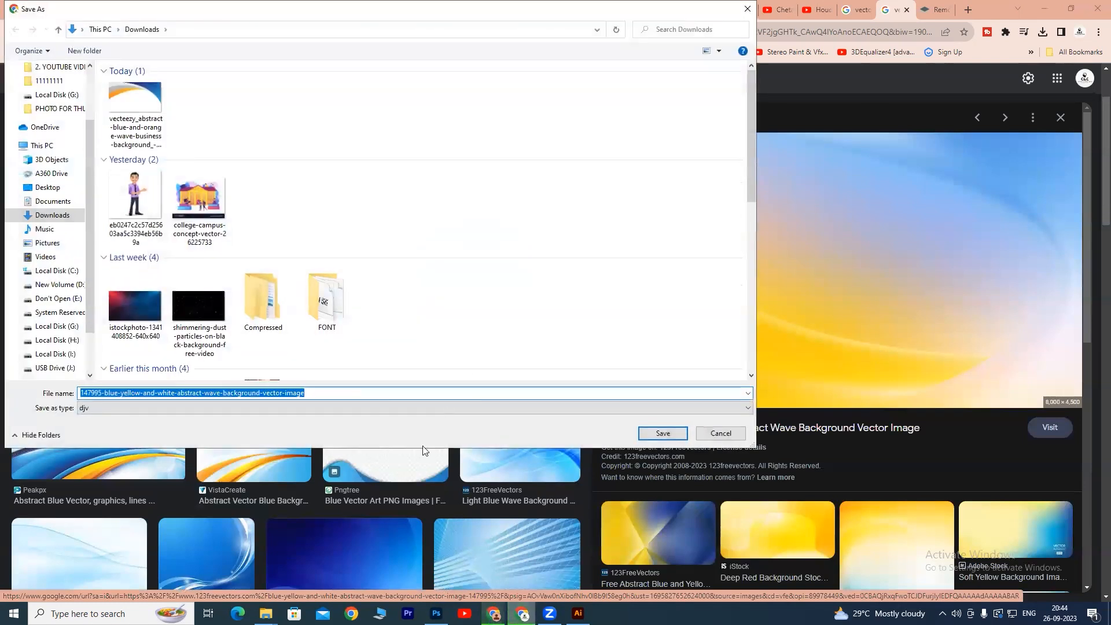
left_click(663, 432)
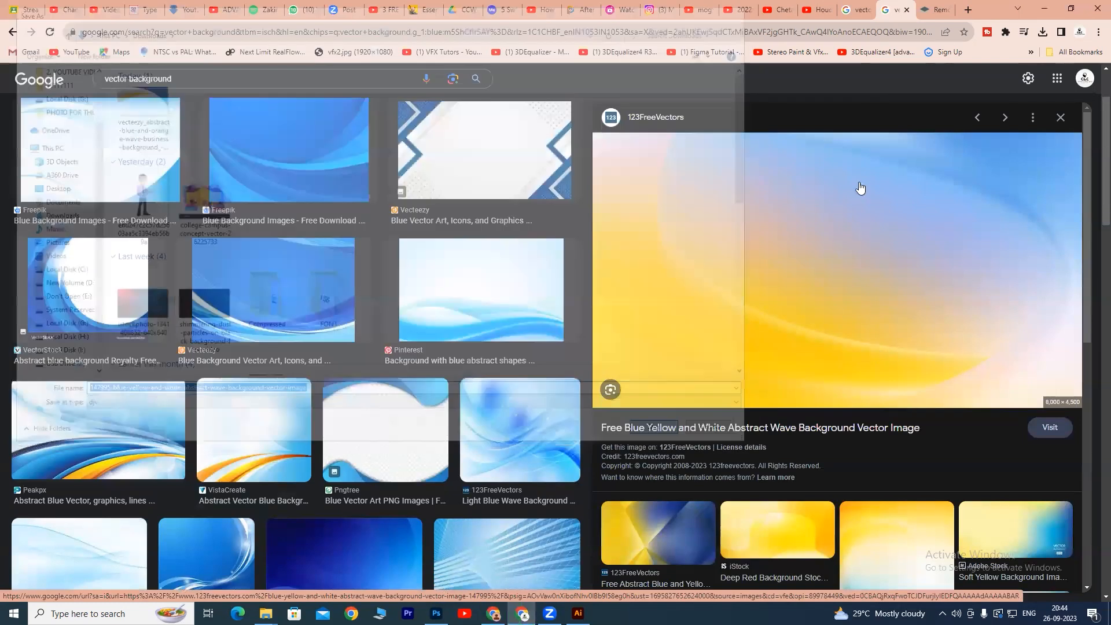
Place the downloaded wave background into the Illustrator thumbnail's Layer 2 and fit it to the 1920 x 1080 px artboard
left_click(1015, 59)
left_click_drag(905, 173, 618, 10)
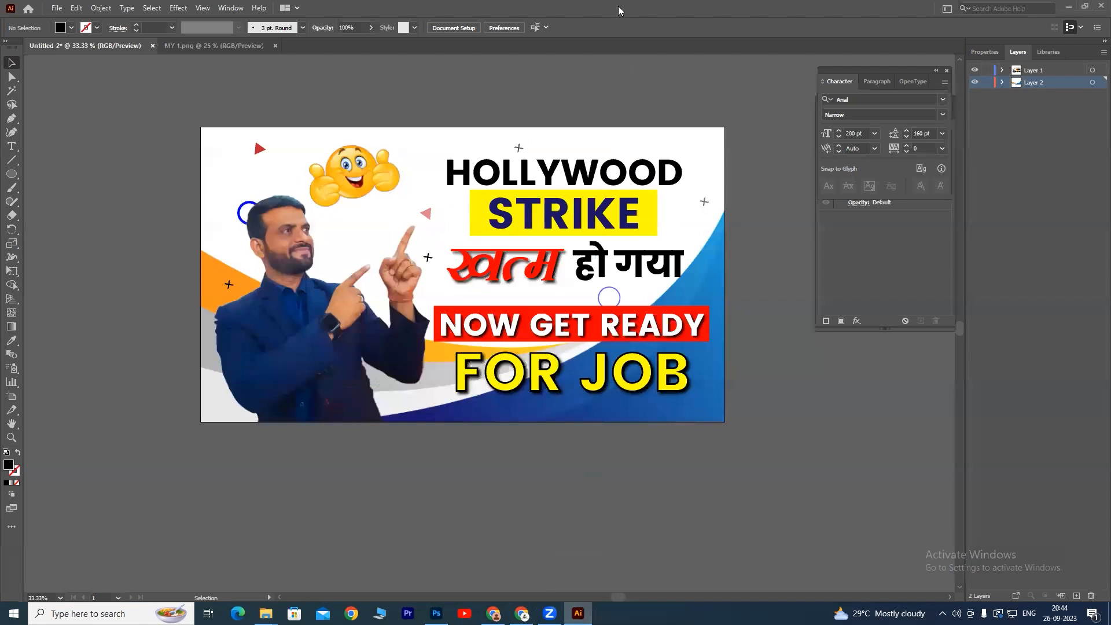
left_click_drag(608, 48, 437, 240)
left_click_drag(492, 113, 519, 152)
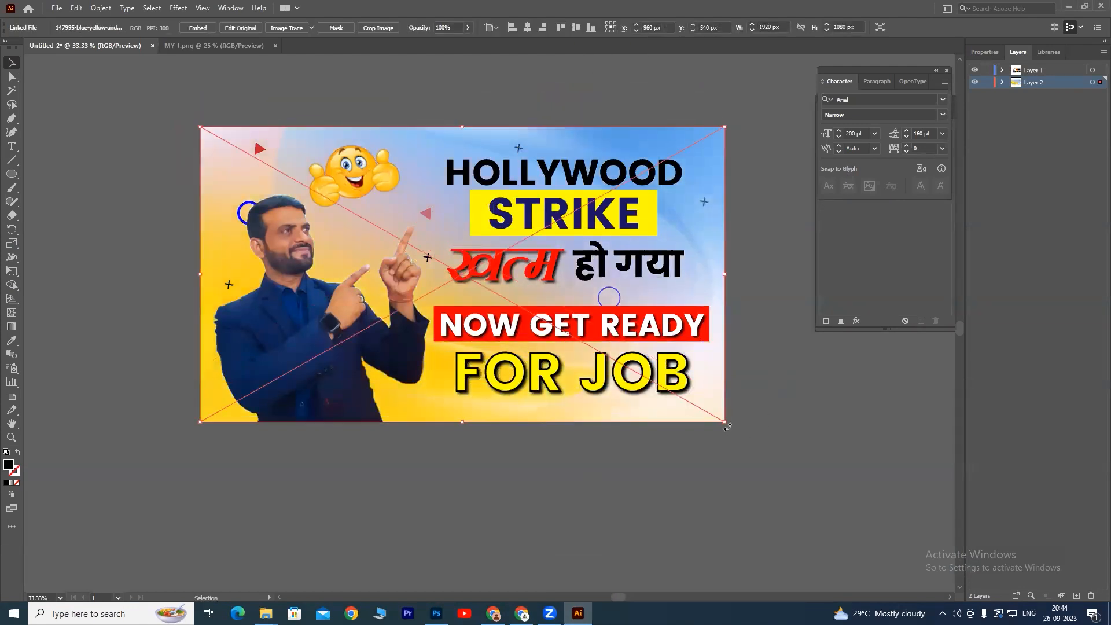
mouse_move(725, 423)
left_mouse_down()
mouse_move(706, 404)
mouse_move(727, 424)
left_mouse_up()
Hide the new wave background image in Layer 2 and review the thumbnail with its original background
key("ctrl+plus")
left_click_drag(649, 77, 618, 80)
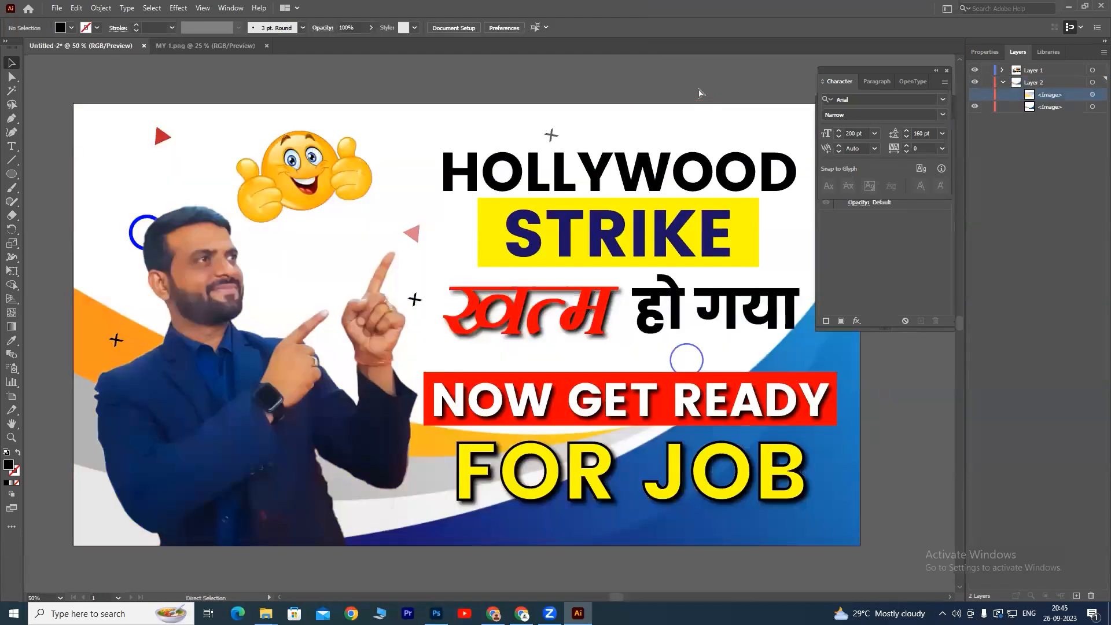
key("ctrl+plus")
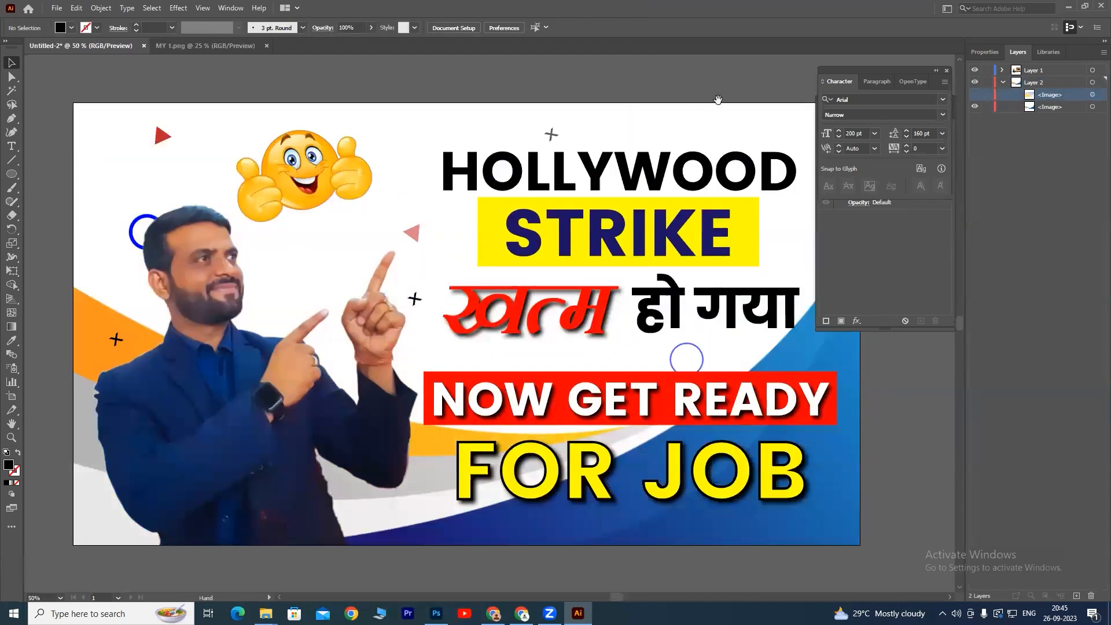
left_click_drag(717, 100, 674, 83)
key("ctrl+minus")
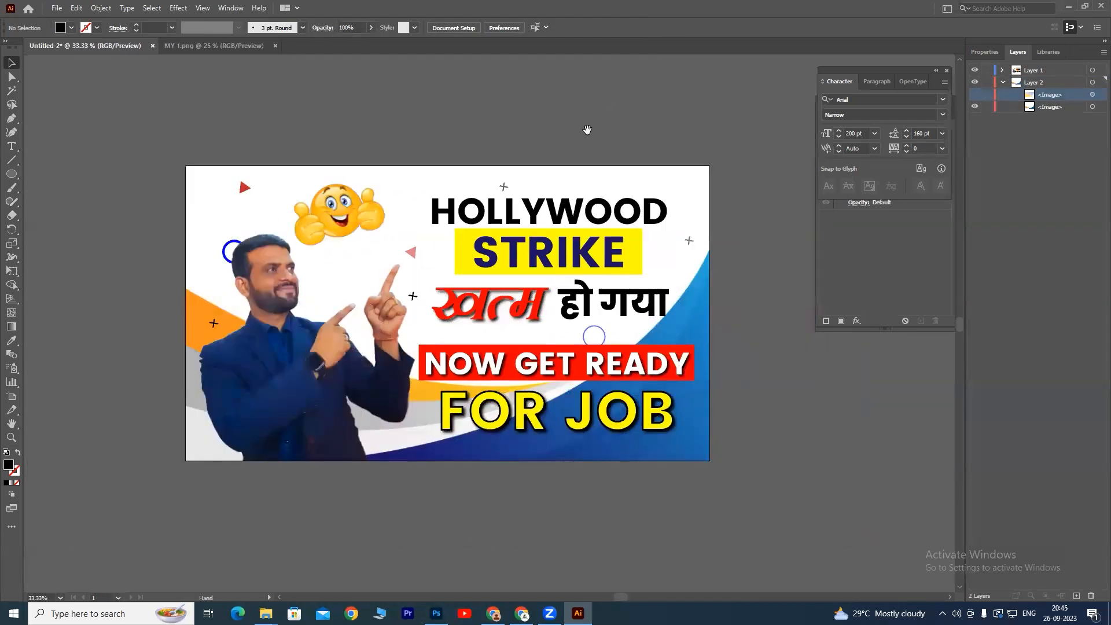
Start exporting the thumbnail to the 2. YOUTUBE VIDEO EDIT folder under the file name STRIKE FINISH
left_click_drag(587, 130, 583, 120)
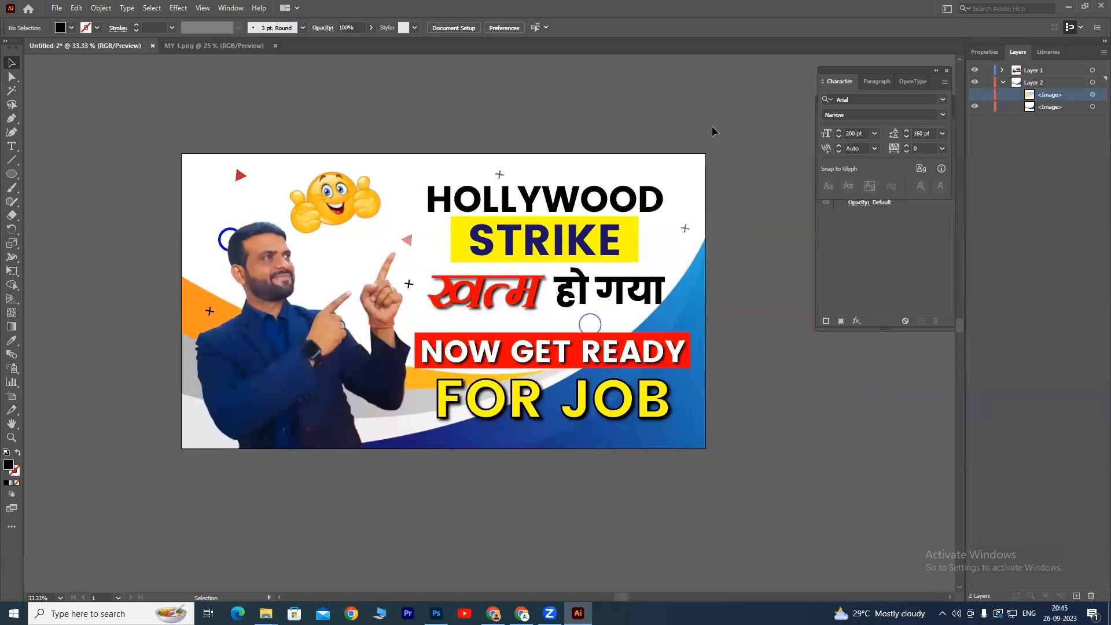
left_click(59, 8)
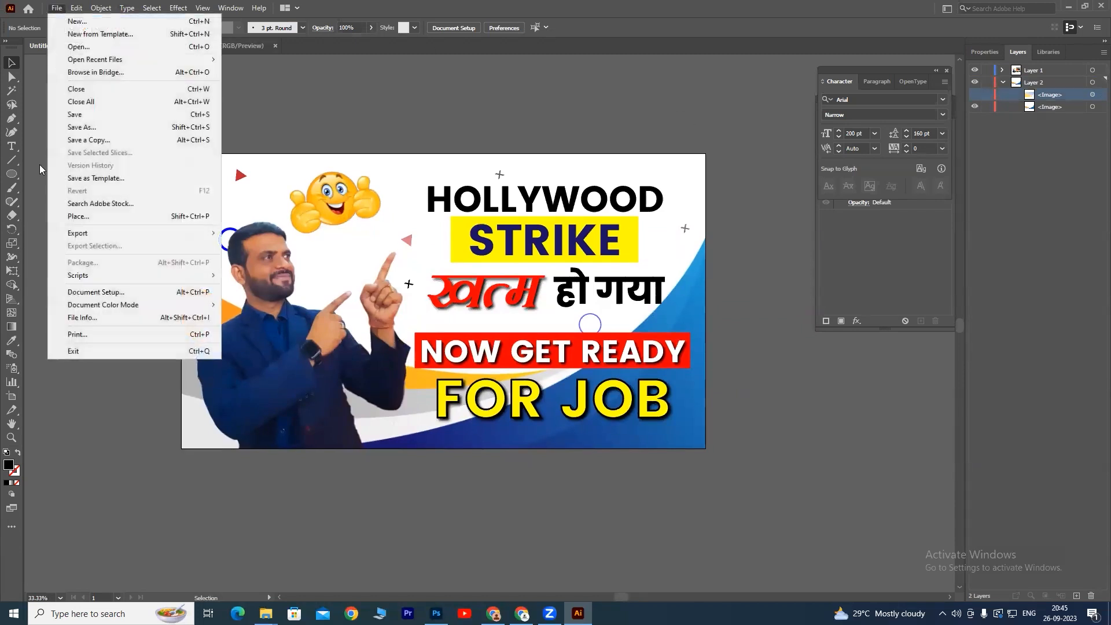
mouse_move(191, 232)
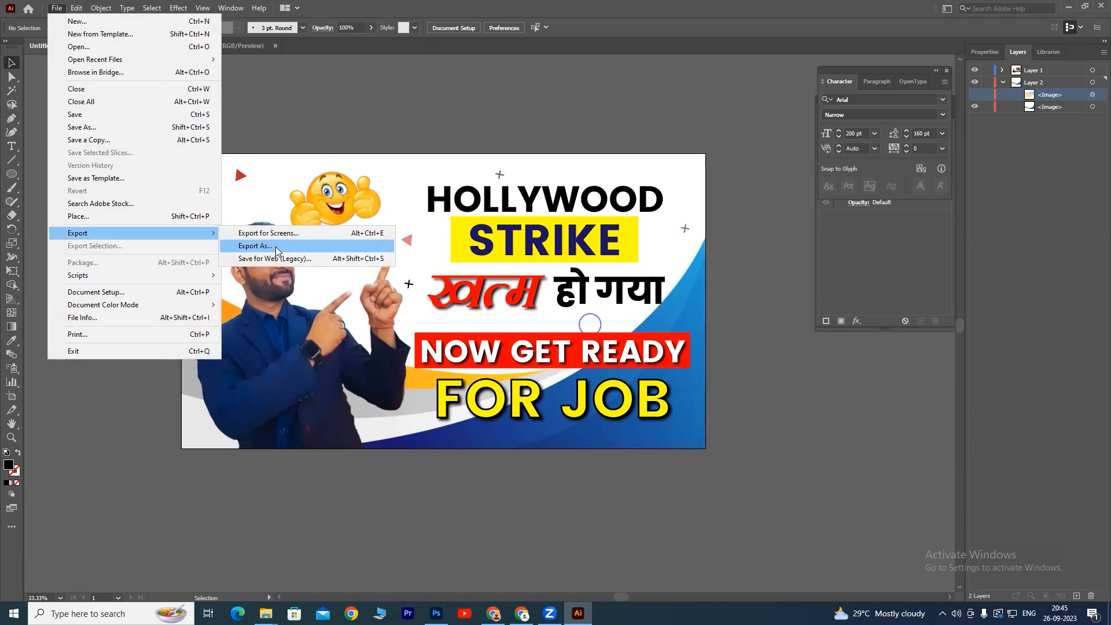
left_click(275, 247)
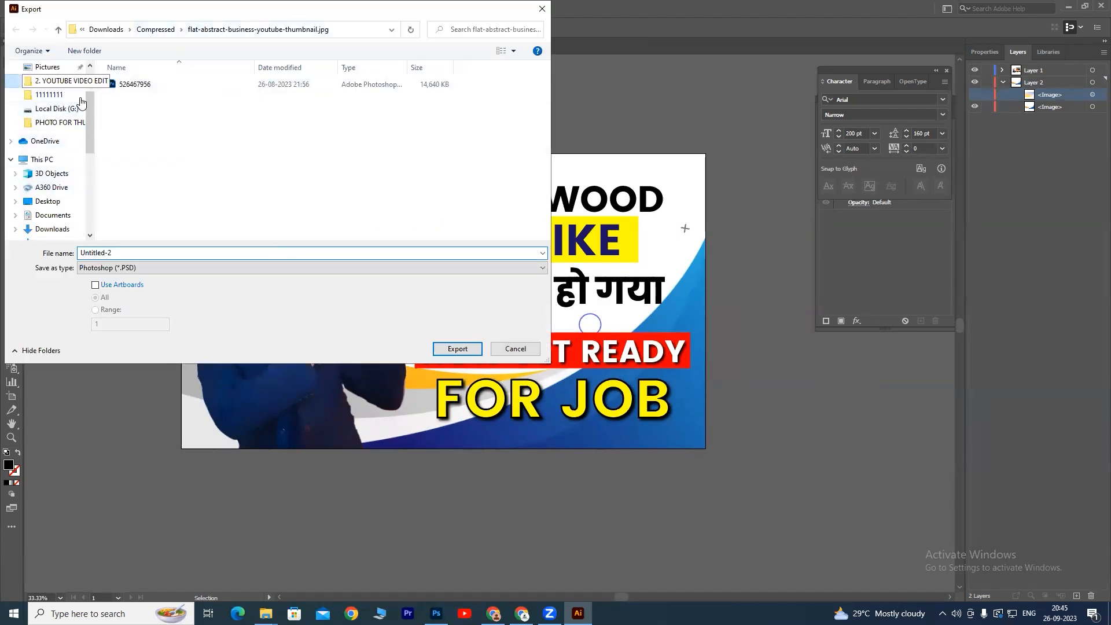
left_click(58, 80)
left_click(155, 253)
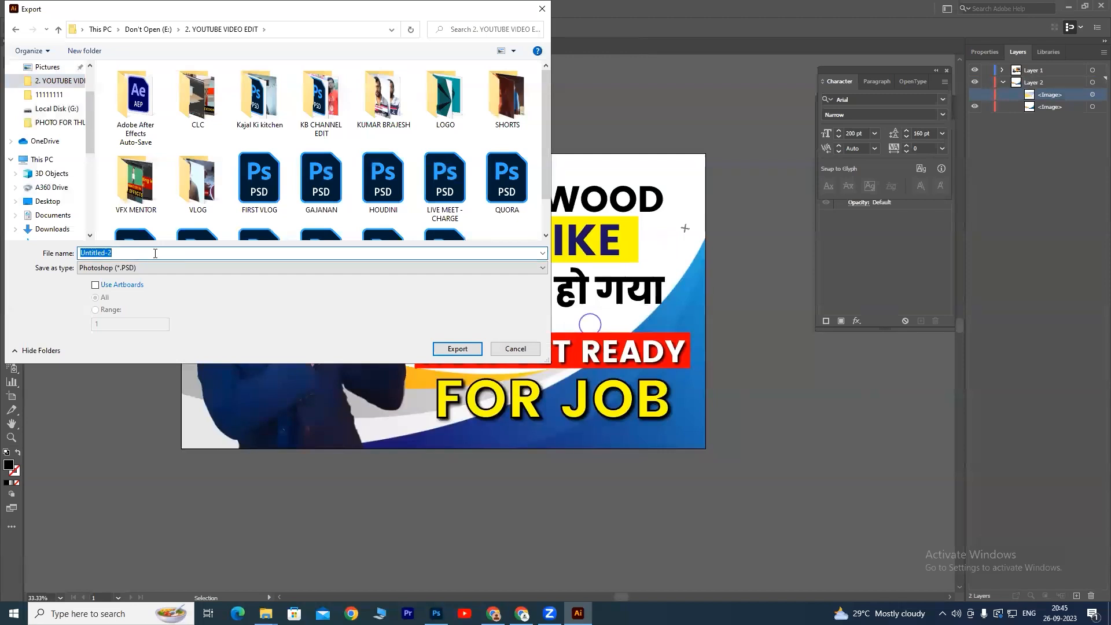
type("STRIKE FINISH")
Export the thumbnail as a JPEG limited to the artboard, with quality 6 and Screen (72 ppi) resolution
left_click(157, 268)
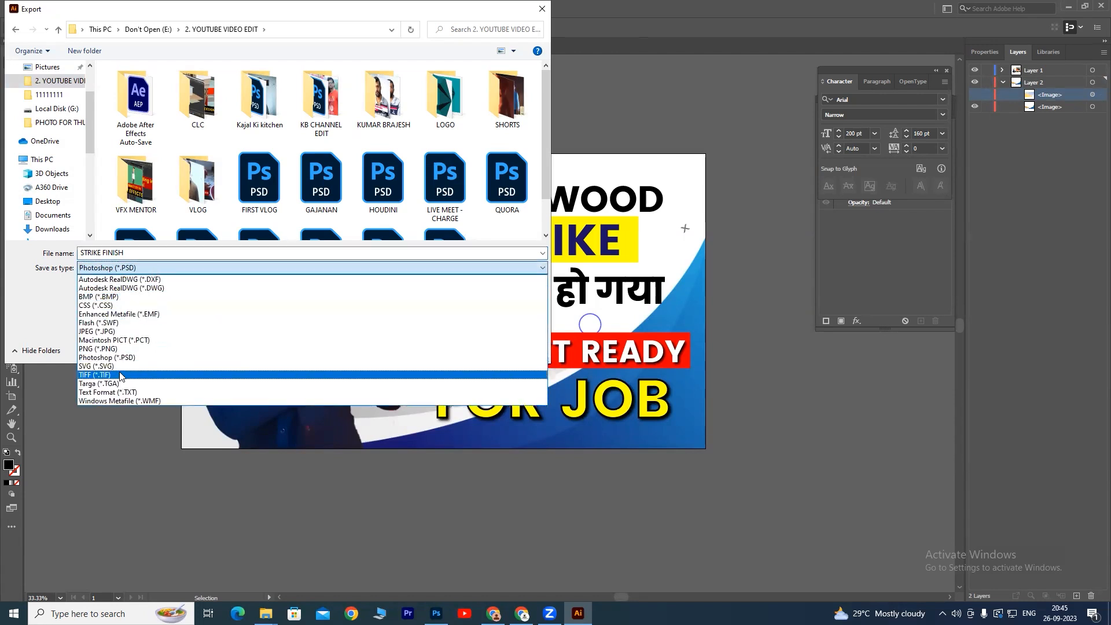
left_click(119, 331)
left_click(96, 285)
left_click(458, 349)
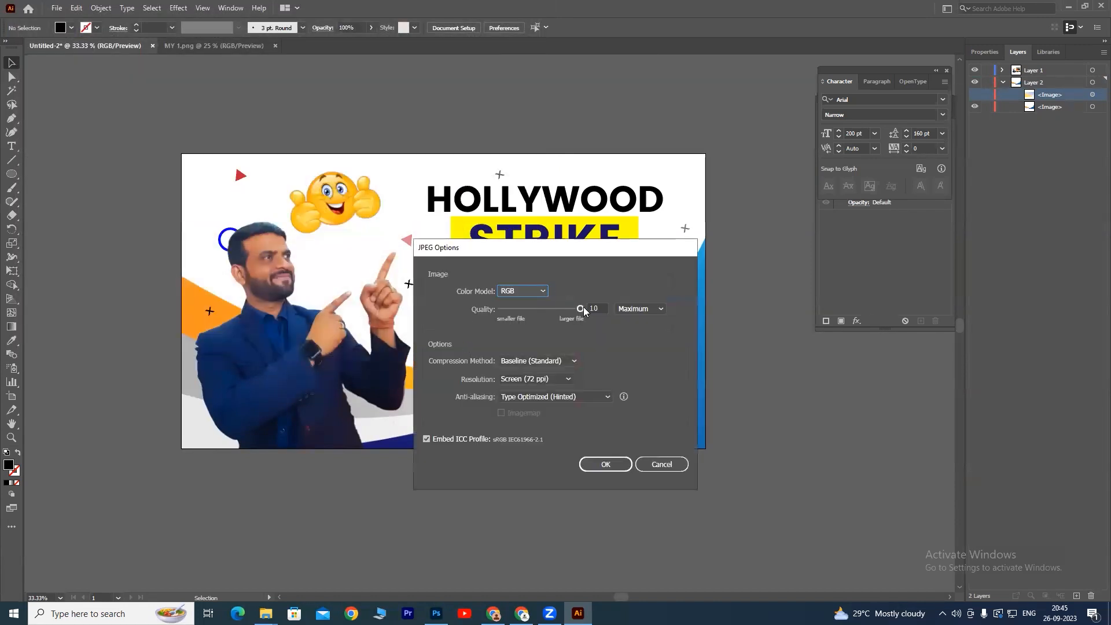
left_click_drag(581, 309, 550, 311)
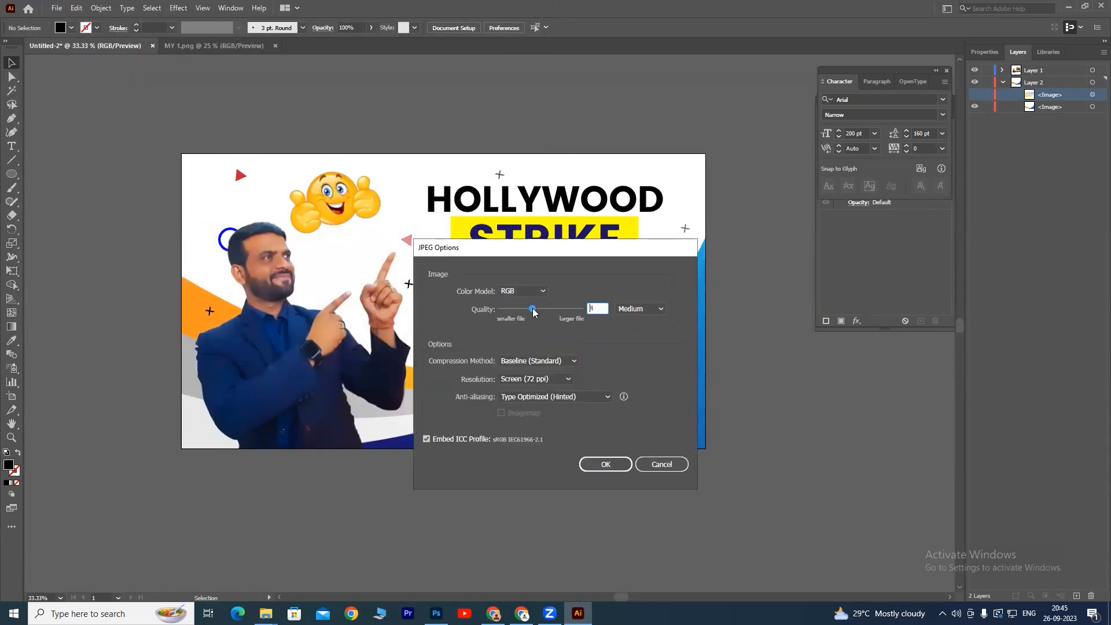
left_click(554, 378)
left_click(626, 461)
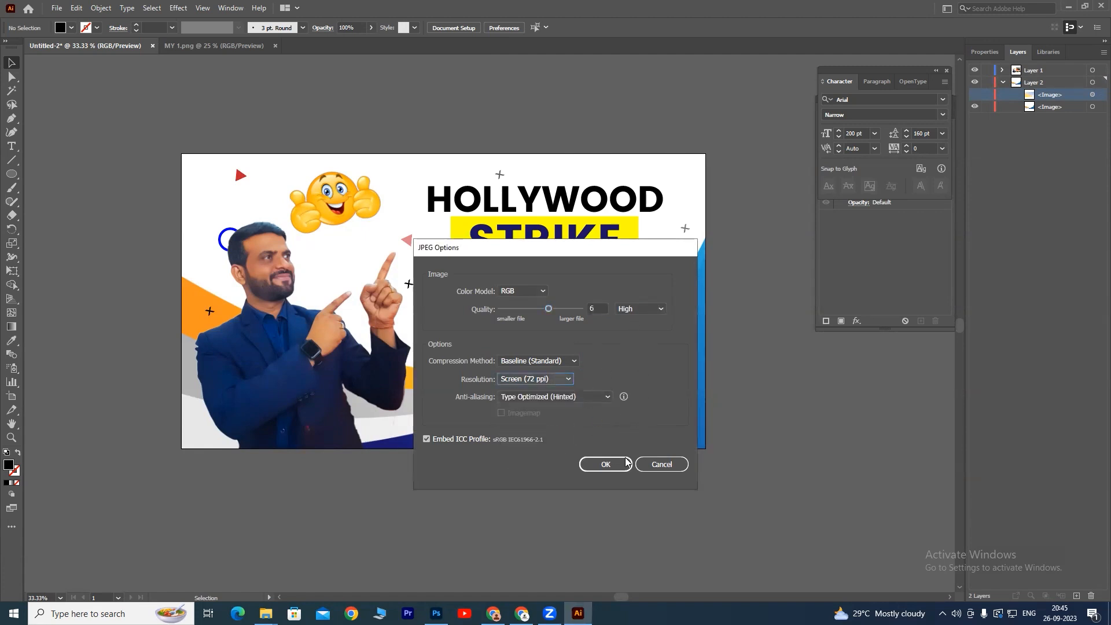
left_click(610, 462)
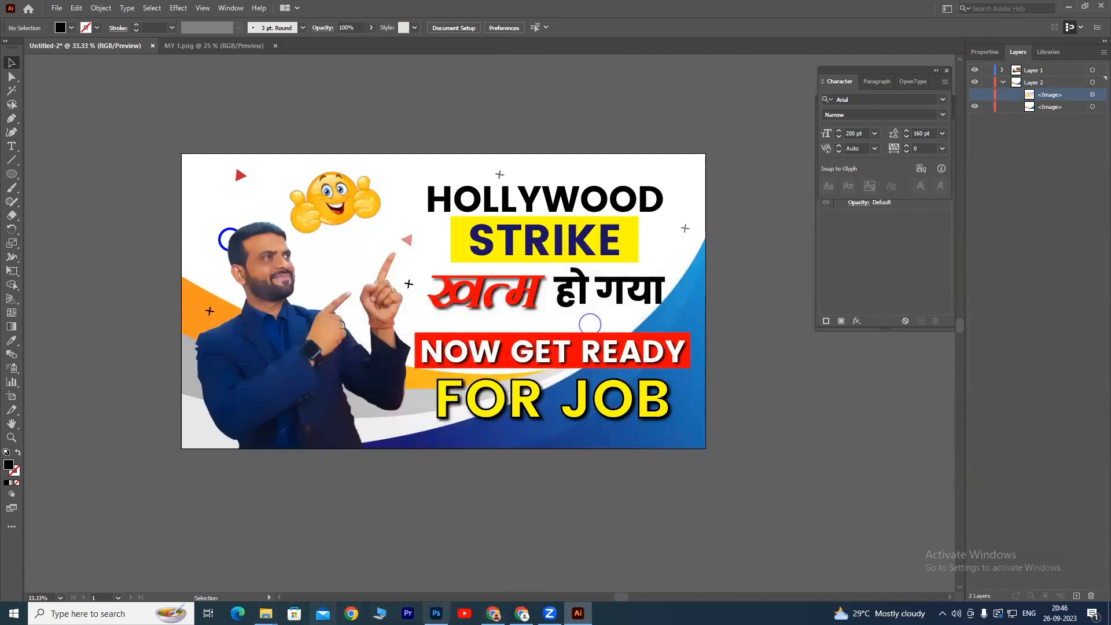
In File Explorer, view the exported STRIKE FINISH-01 image from the 2. YOUTUBE VIDEO EDIT folder, close it and return to Illustrator
left_click(266, 614)
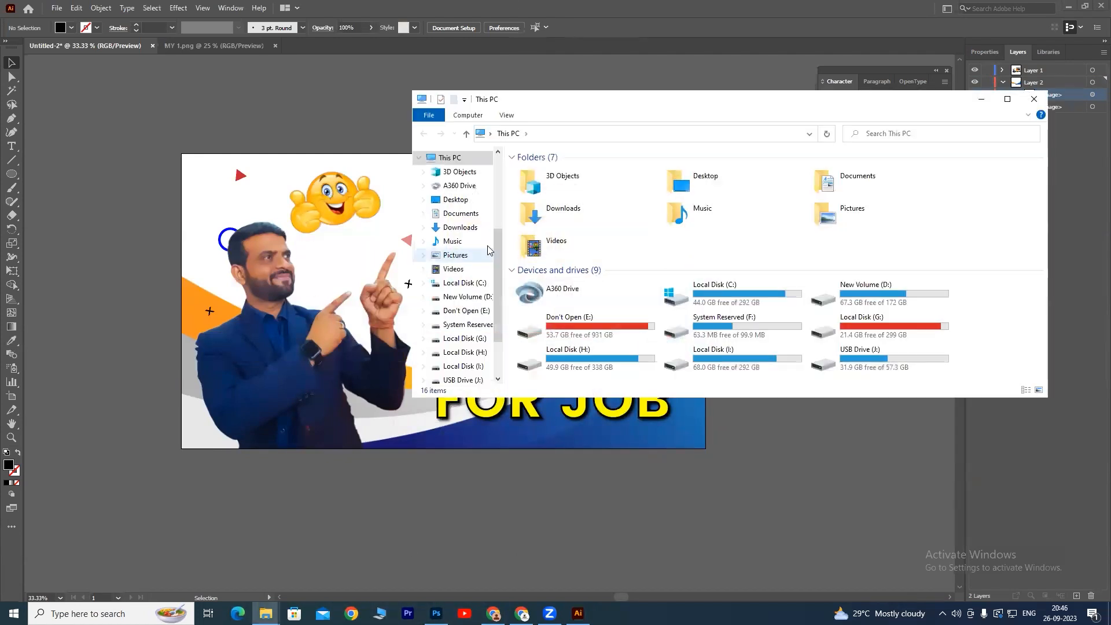
left_click(1006, 99)
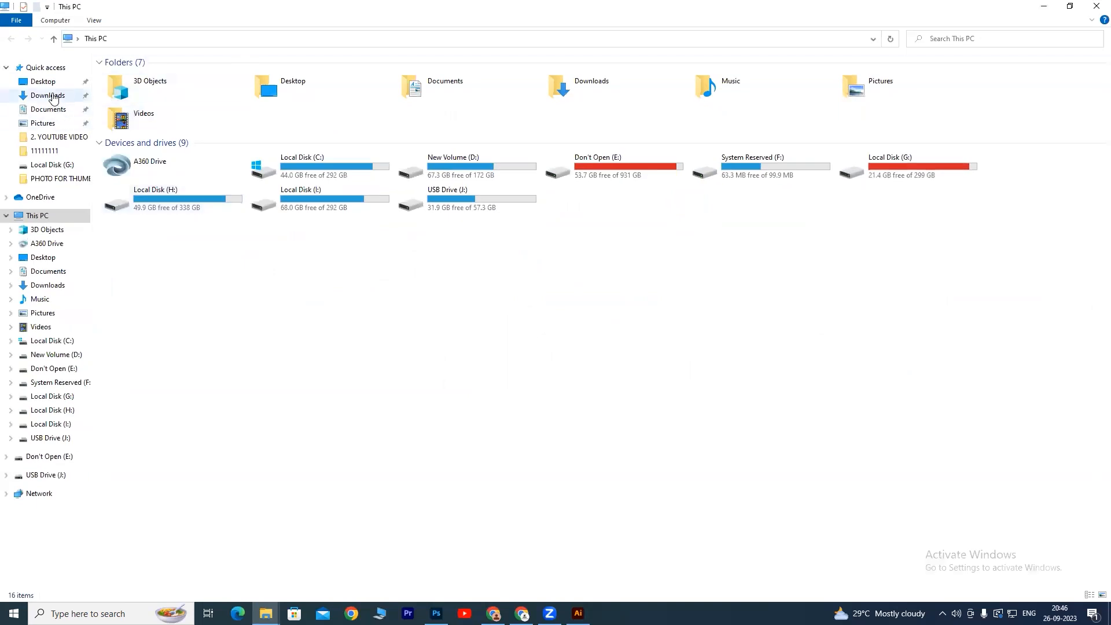
left_click(58, 138)
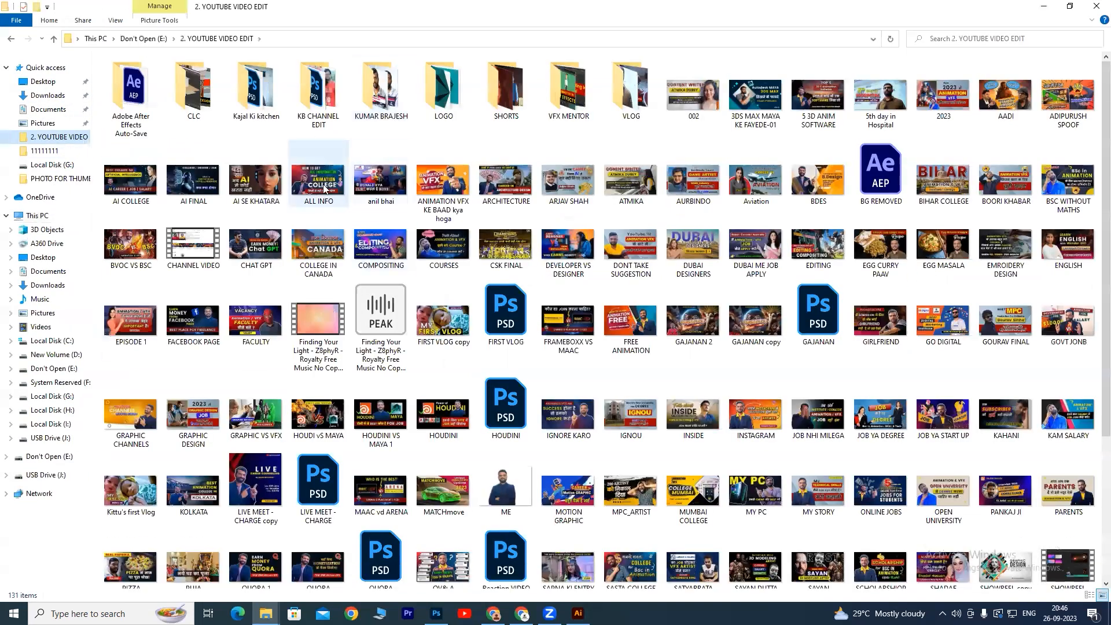
left_click(323, 184)
key("s")
key("s")
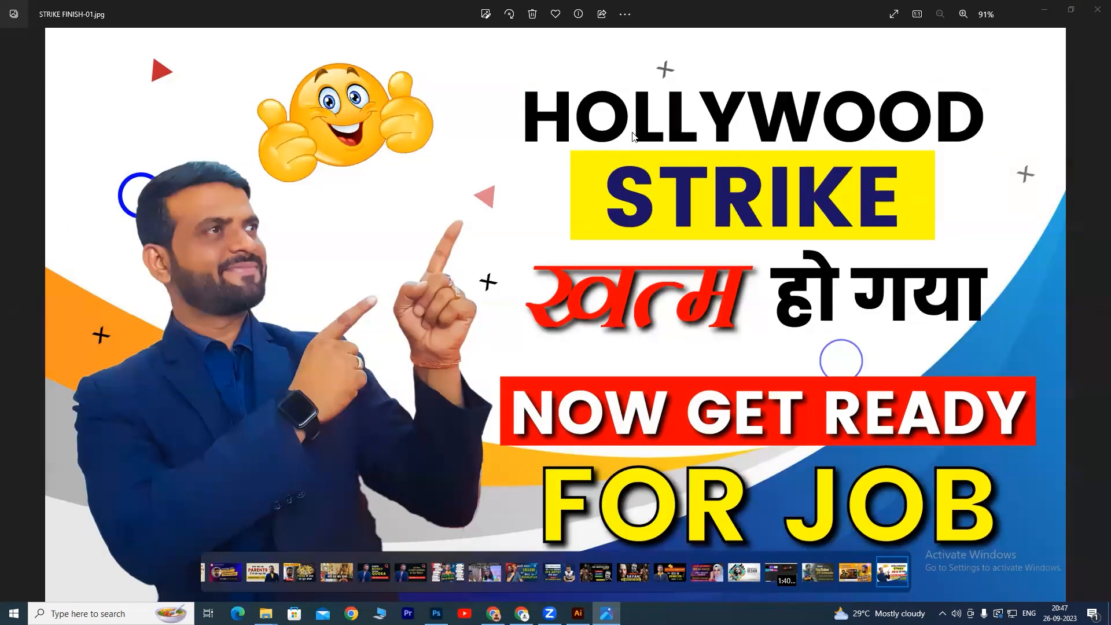
left_click(1095, 14)
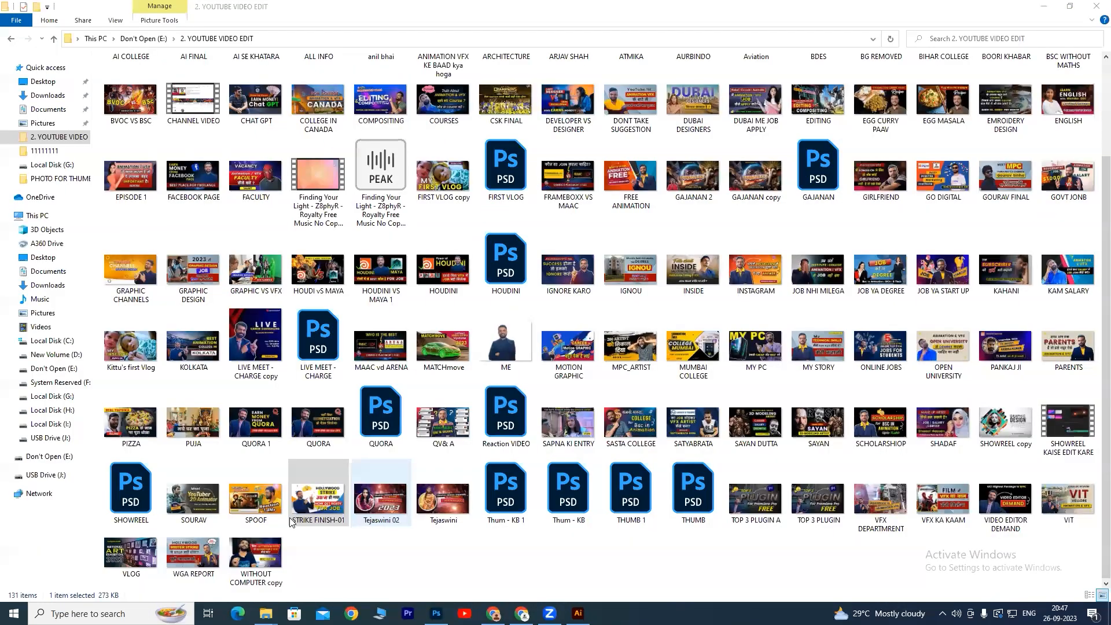
left_click(577, 612)
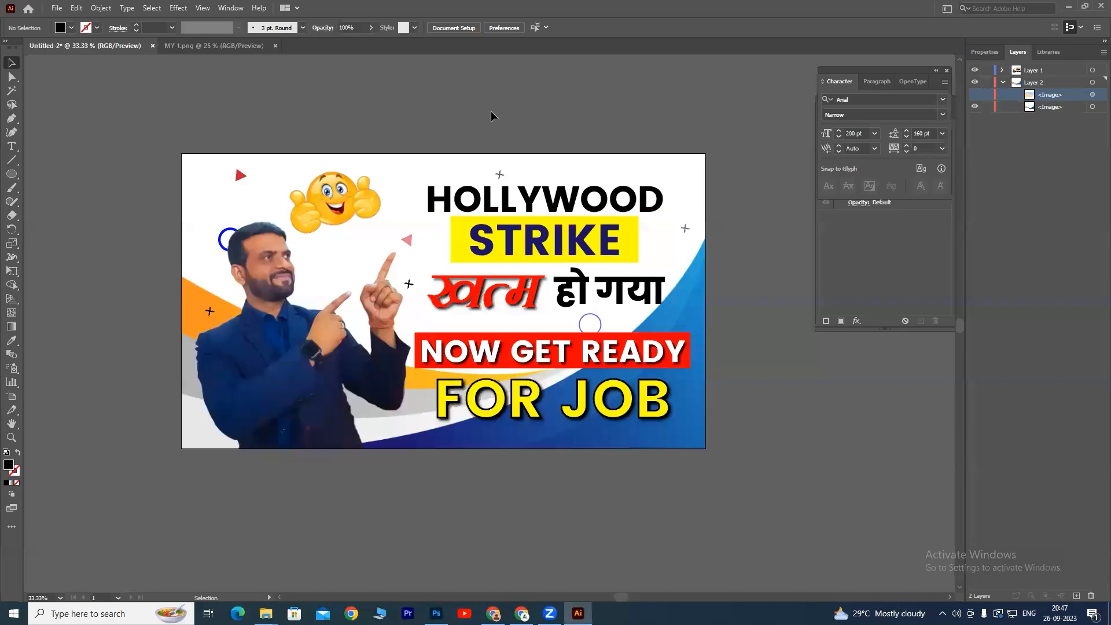
key("ctrl+plus")
key("ctrl+minus")
key("ctrl+plus")
key("ctrl+minus")
key("ctrl+plus")
left_click_drag(409, 87, 427, 112)
Start saving the thumbnail document as an Illustrator file in the ILLUSTRATOR - 08.05.23 folder under ONLINE CLASSES - 2023 on Local Disk (H:)
key("ctrl+s")
left_click_drag(88, 164, 88, 185)
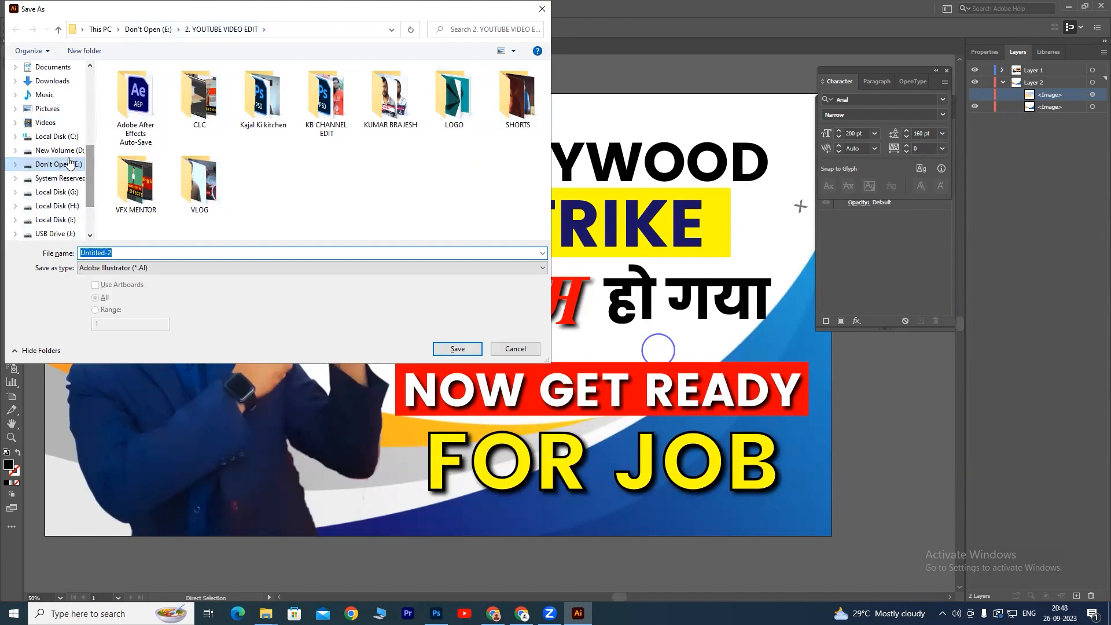
left_click(56, 206)
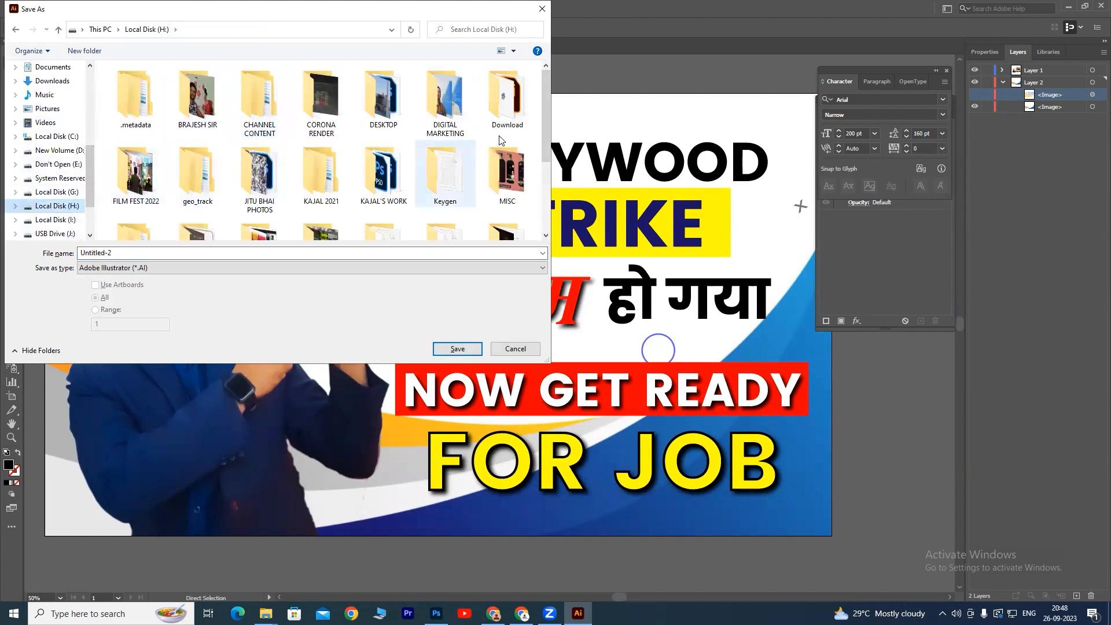
left_click_drag(547, 128, 540, 188)
left_click(263, 137)
double_click(263, 137)
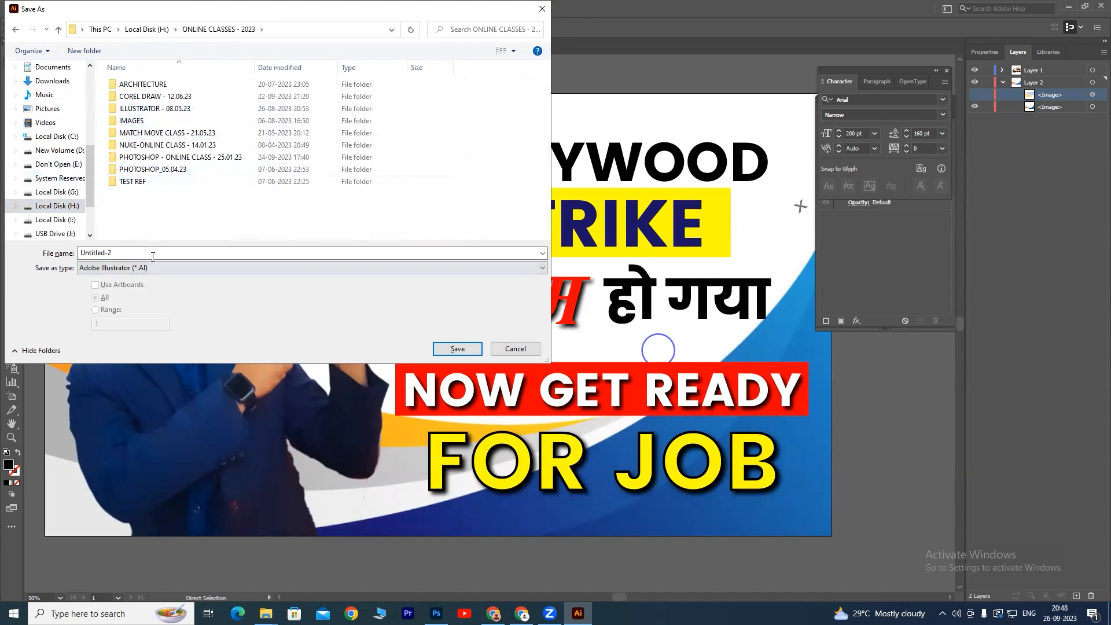
left_click(153, 108)
double_click(153, 108)
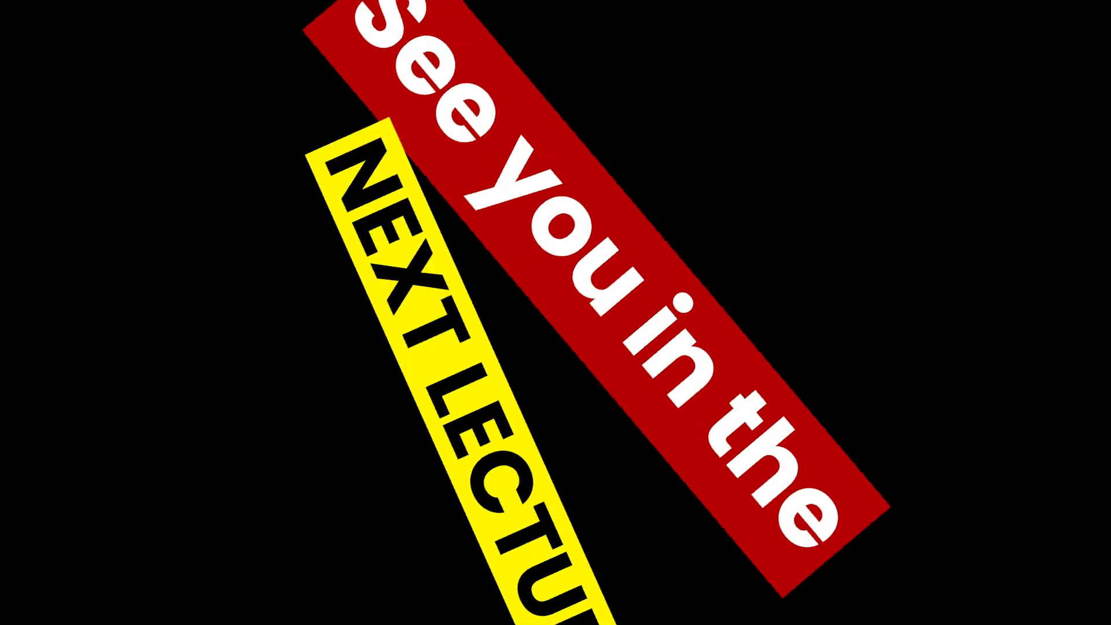